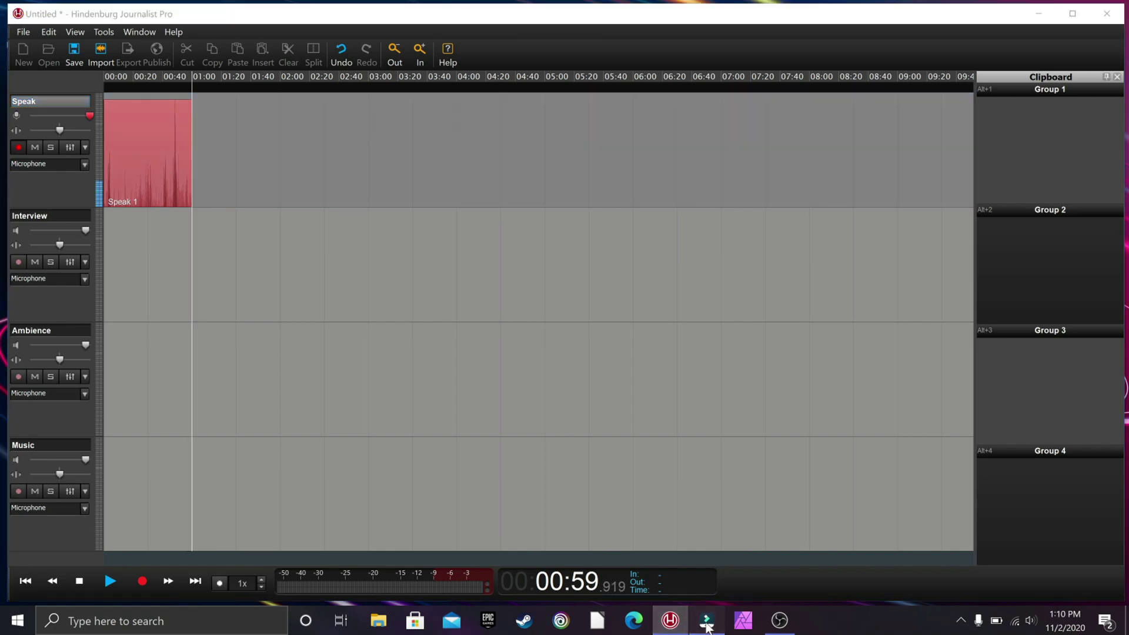
Step: Switch to Wondershare Filmora and create a new project with the 16:9 (Widescreen) aspect ratio
left_click(1038, 13)
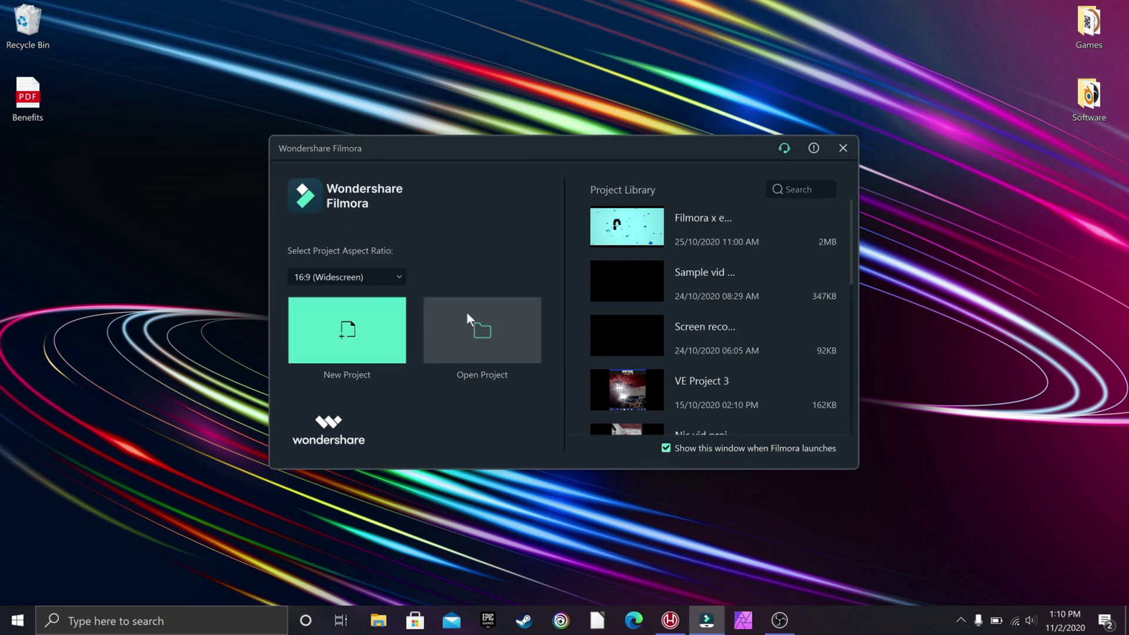
left_click(365, 274)
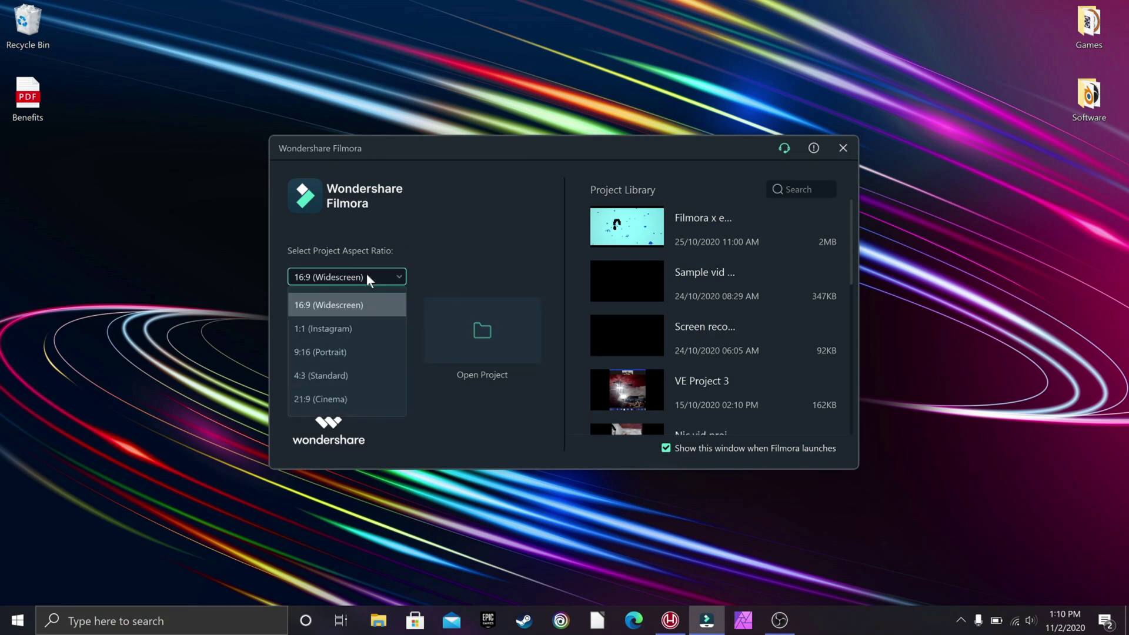
left_click(354, 302)
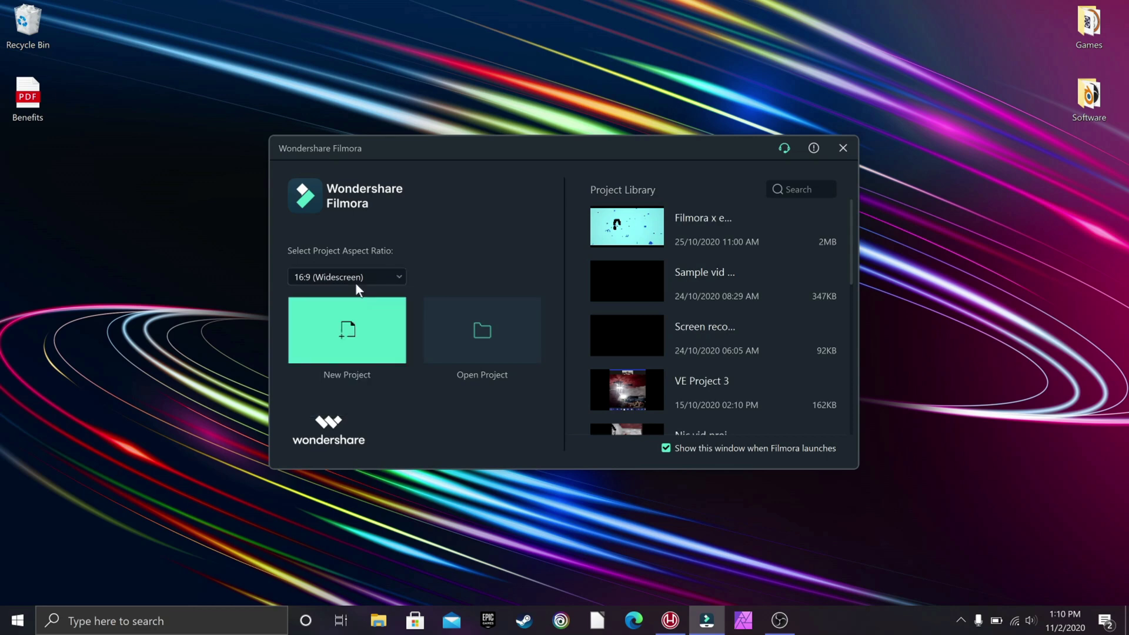
left_click(384, 322)
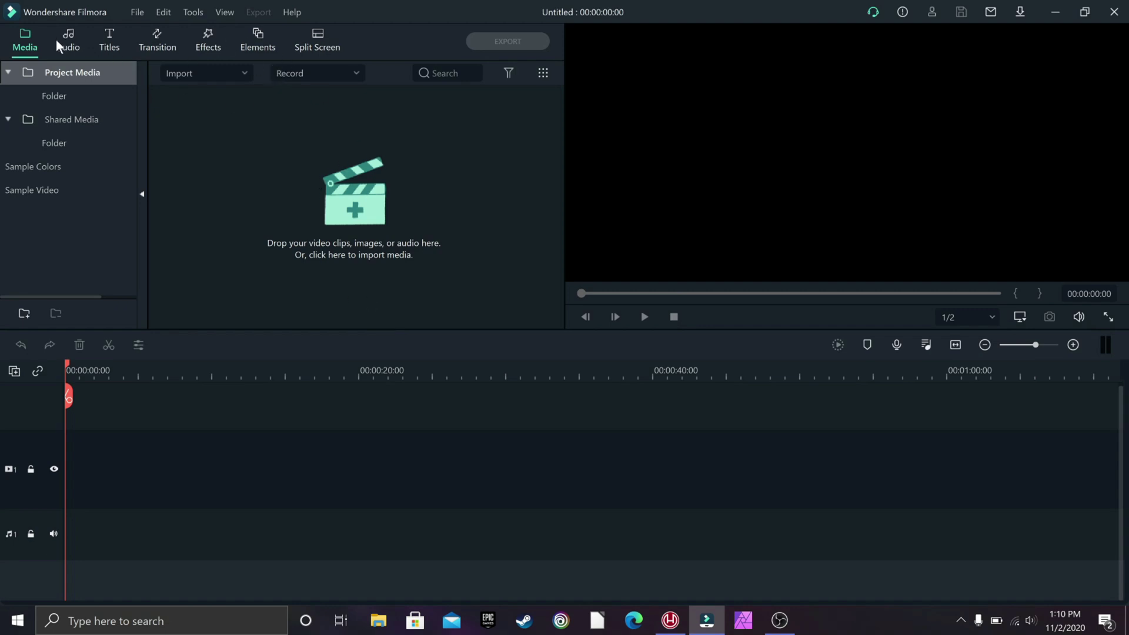
Step: Import the media folder "Tom Clancy's The Division 2" from Videos into the project
left_click(242, 70)
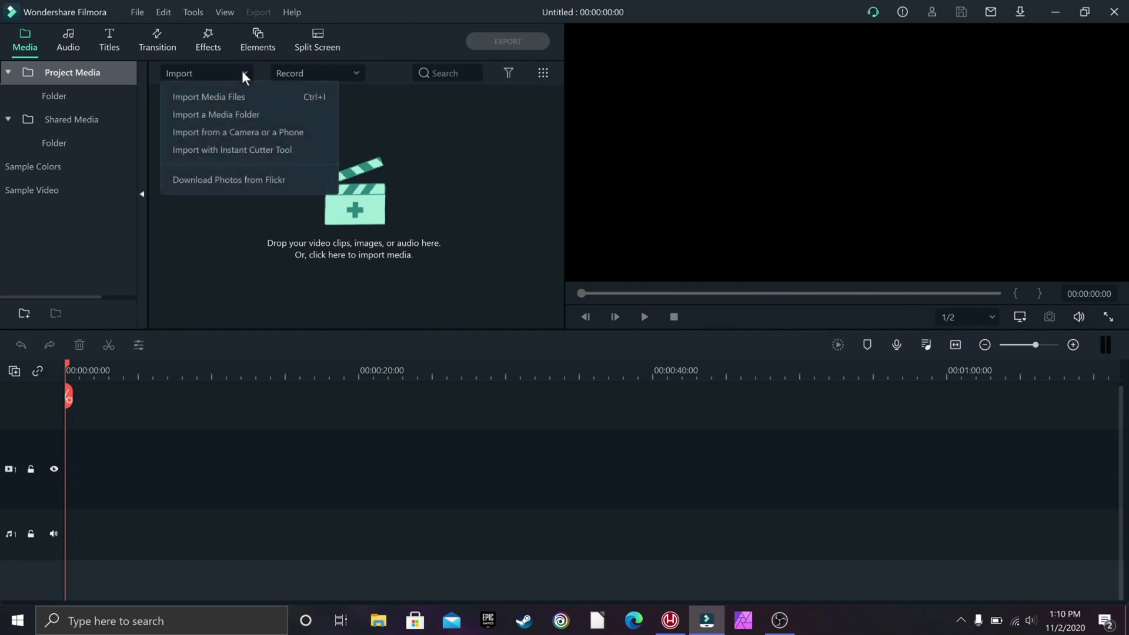
left_click(248, 115)
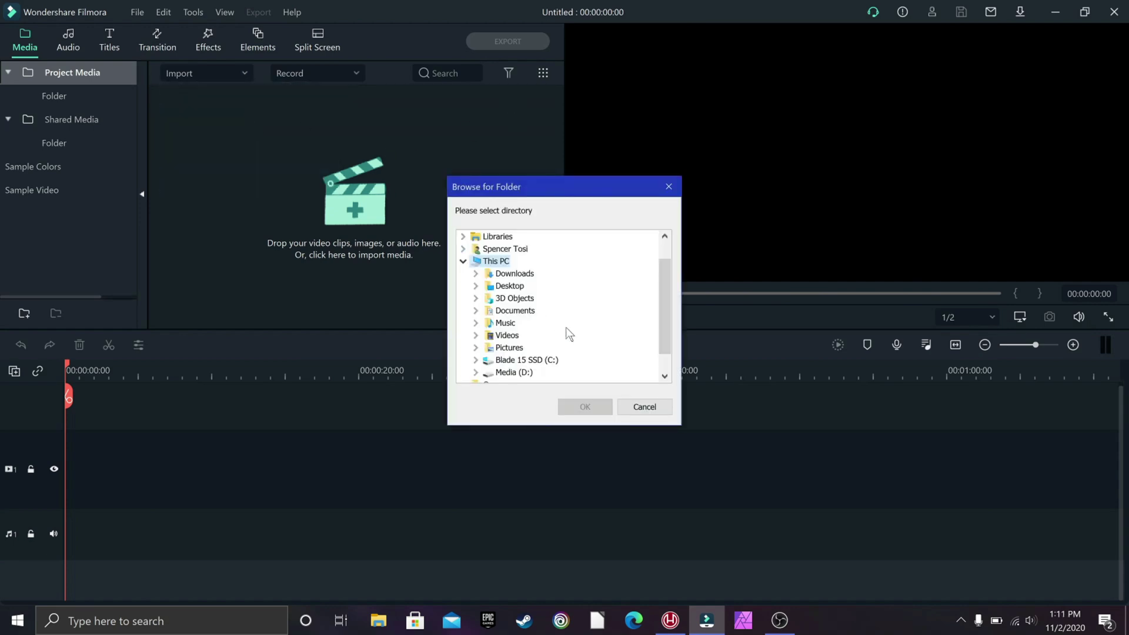
left_click(475, 335)
left_click(547, 359)
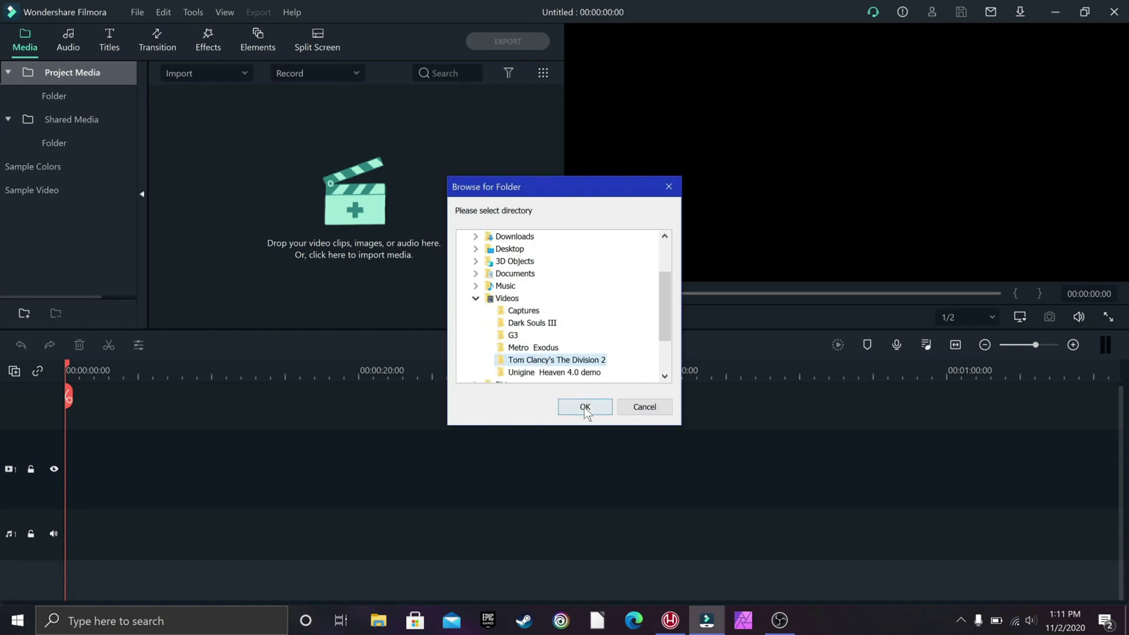
left_click(585, 406)
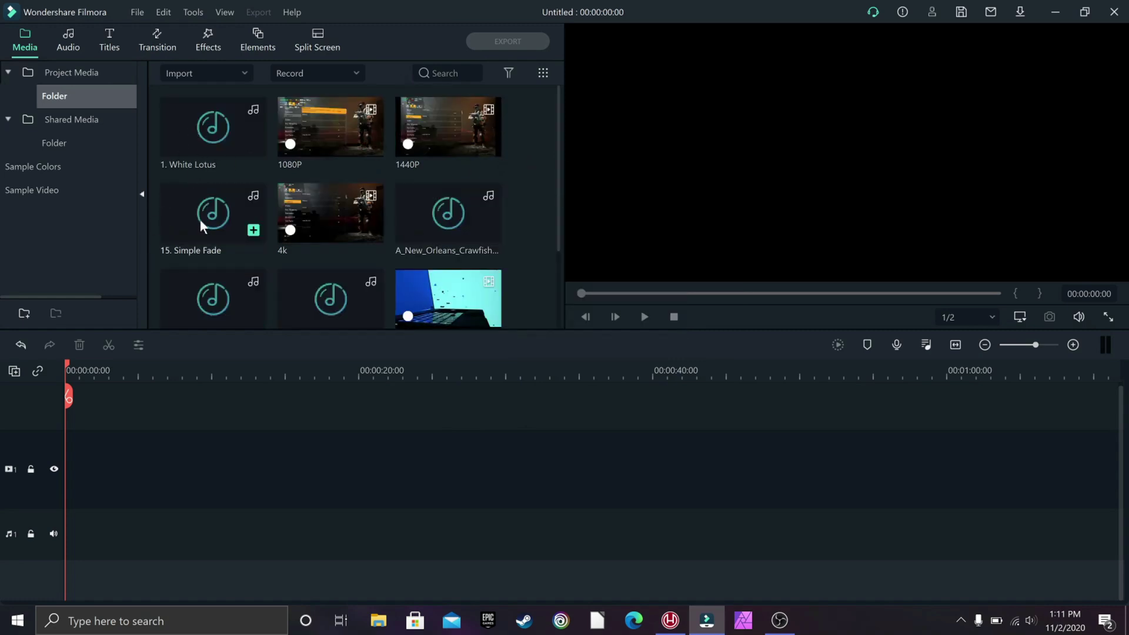
Step: Look through the imported media, the sample colors and the sample videos, and return to the project media
scroll(391, 129, "down", 2)
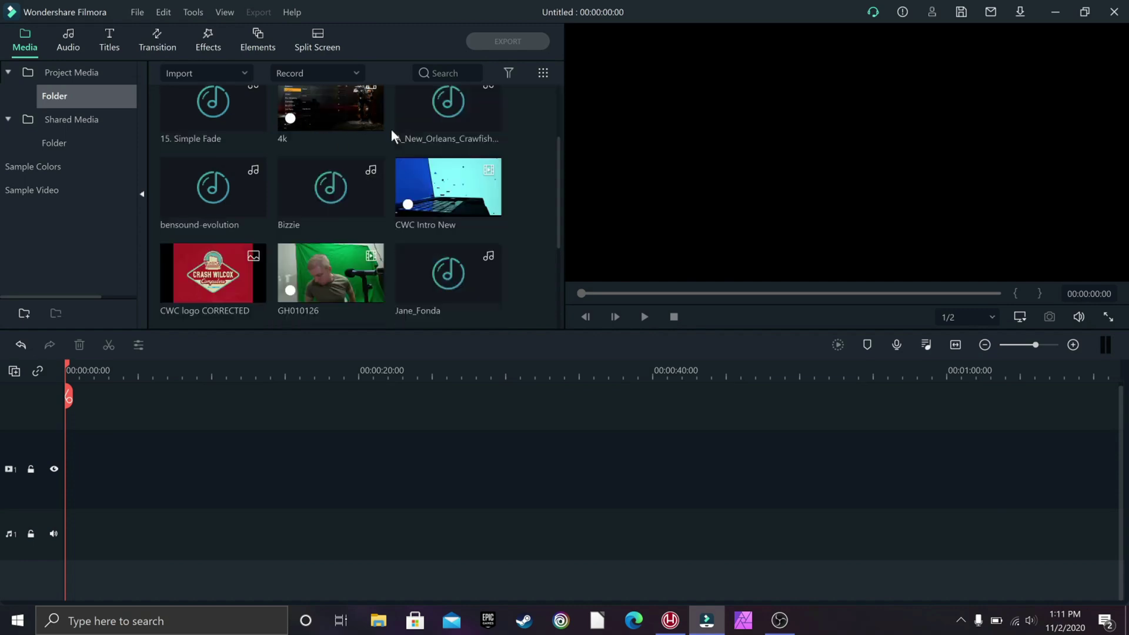
scroll(352, 200, "down", 4)
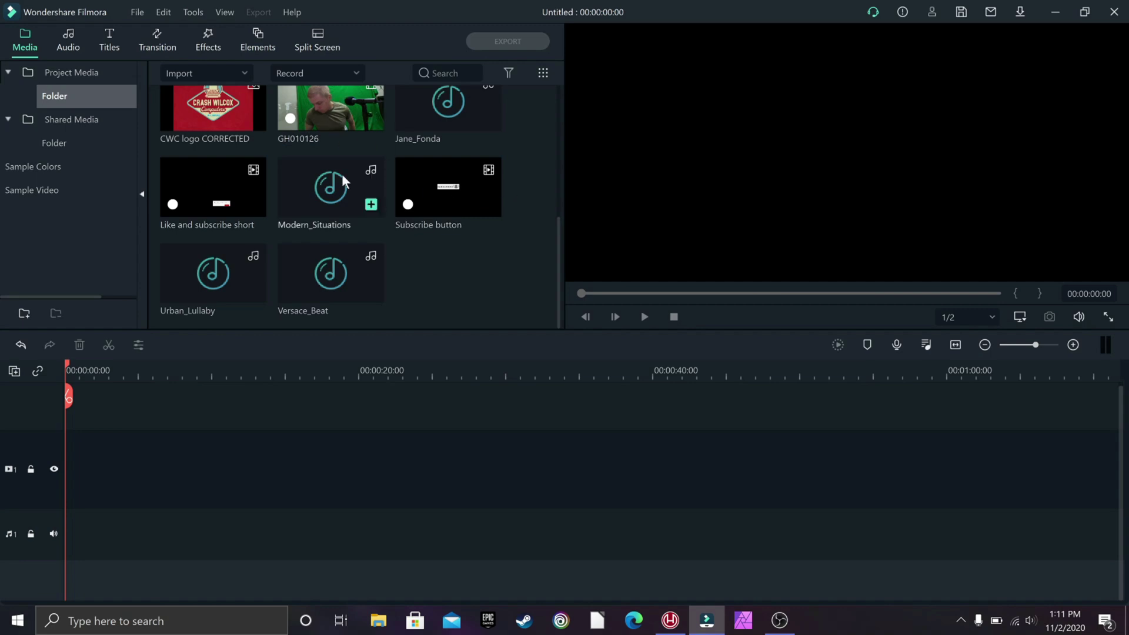
scroll(341, 174, "up", 8)
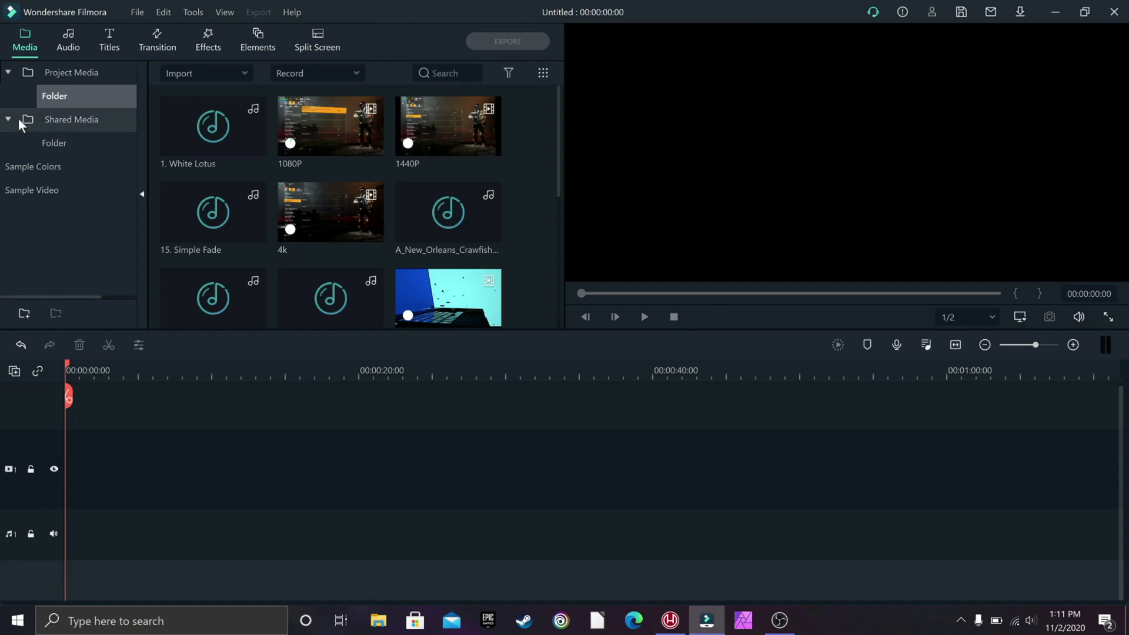
left_click(19, 168)
left_click(40, 190)
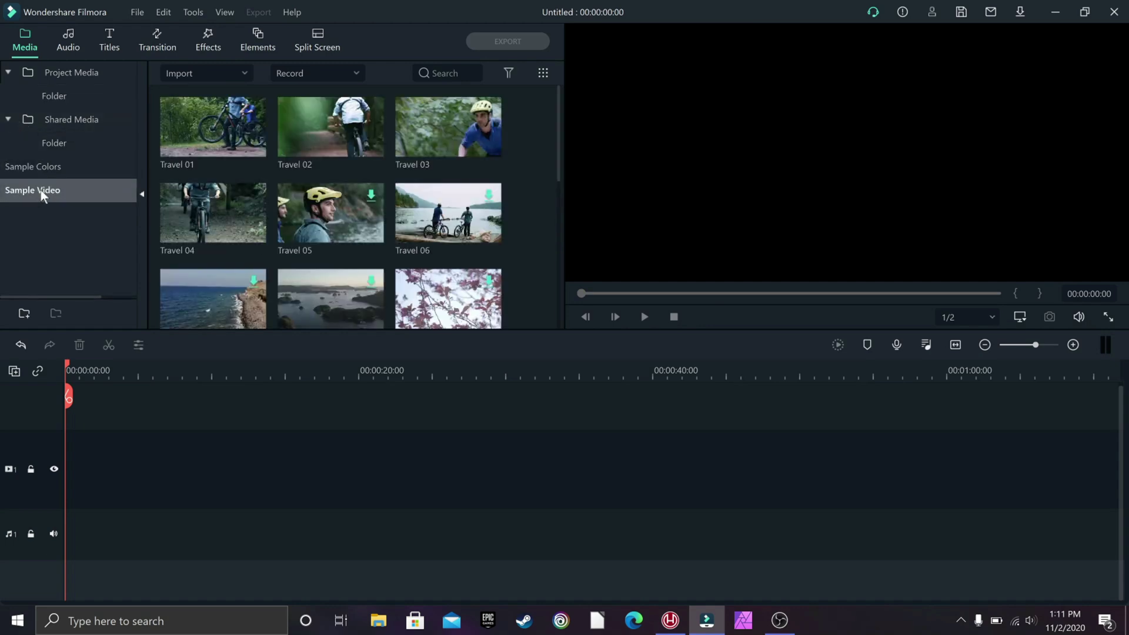
left_click(64, 74)
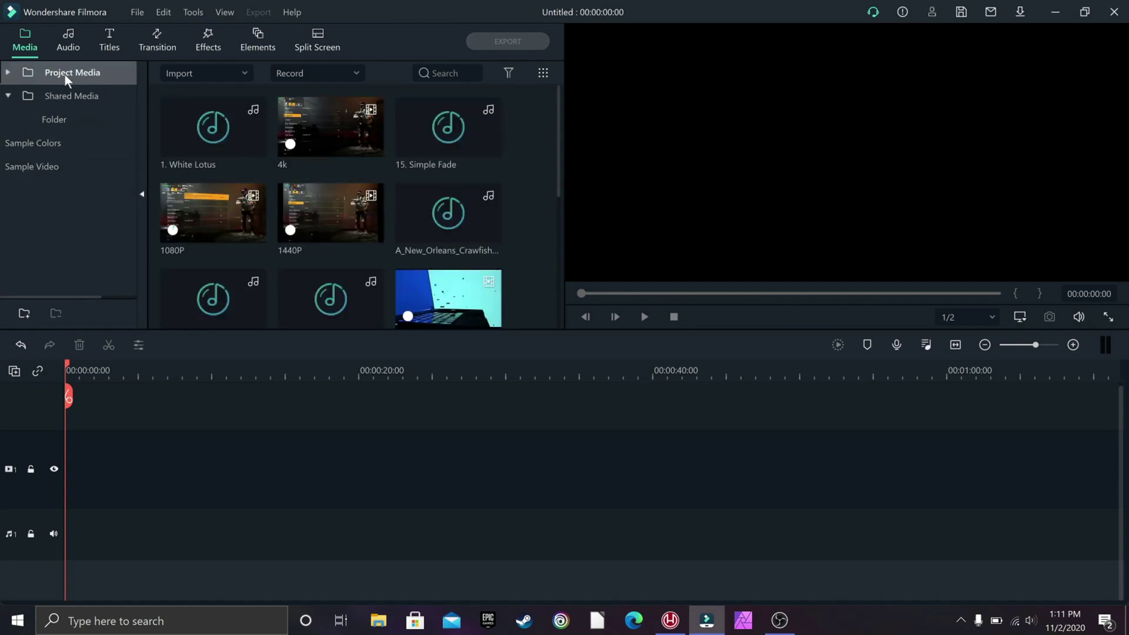
left_click(7, 73)
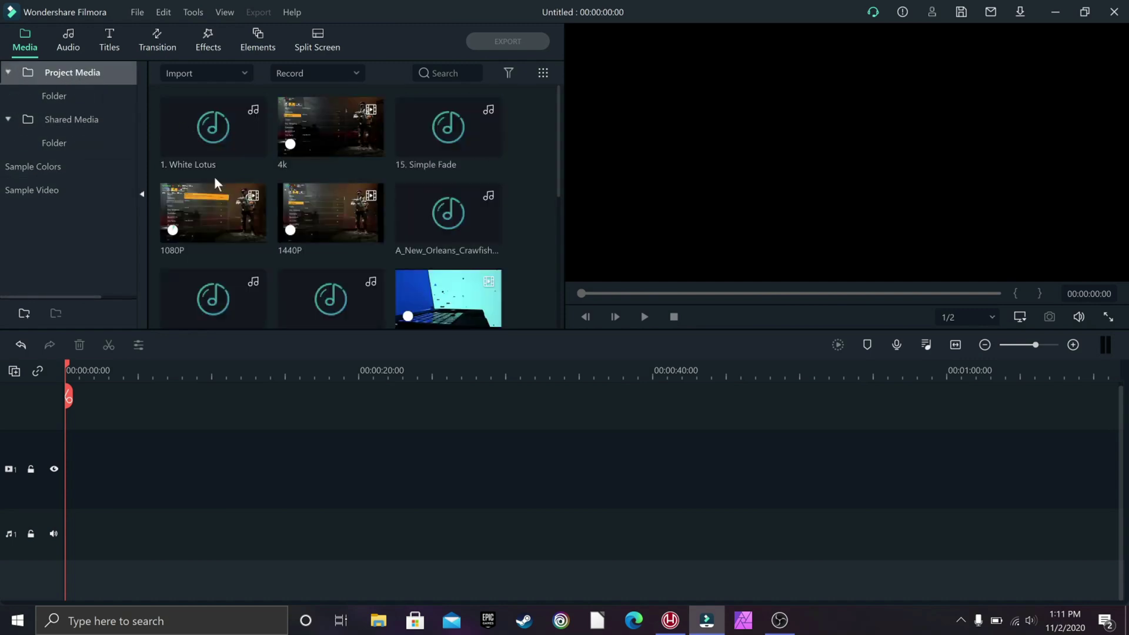
Step: Place the GH010126 clip at the start of video track 1 and match the project to its 3840 x 2160 30fps format
scroll(361, 179, "down", 5)
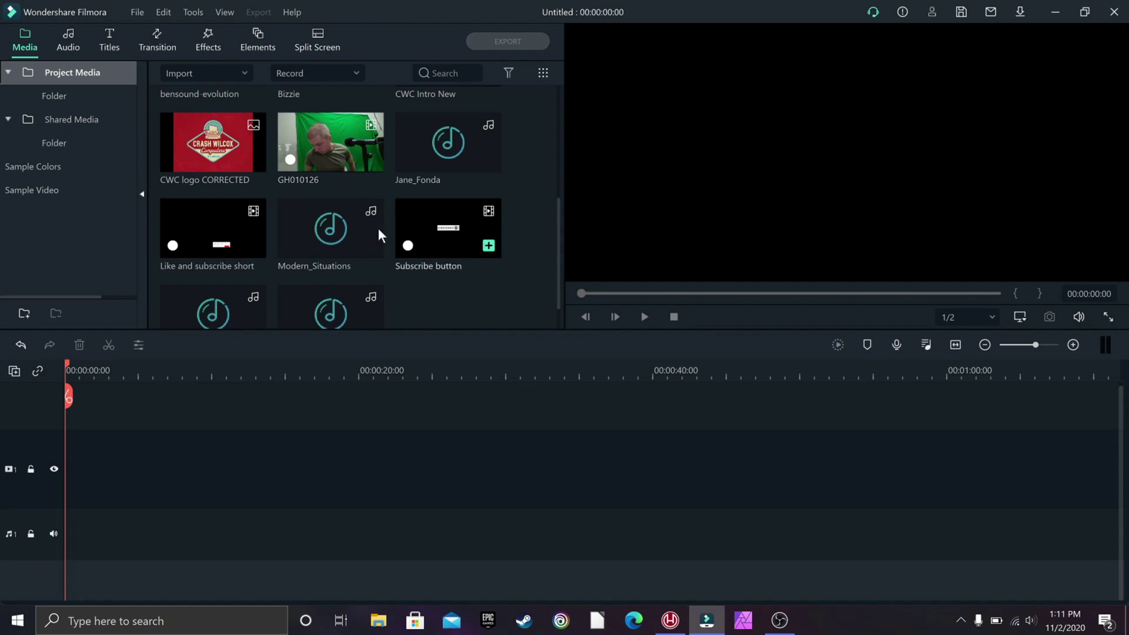
left_click_drag(337, 133, 72, 465)
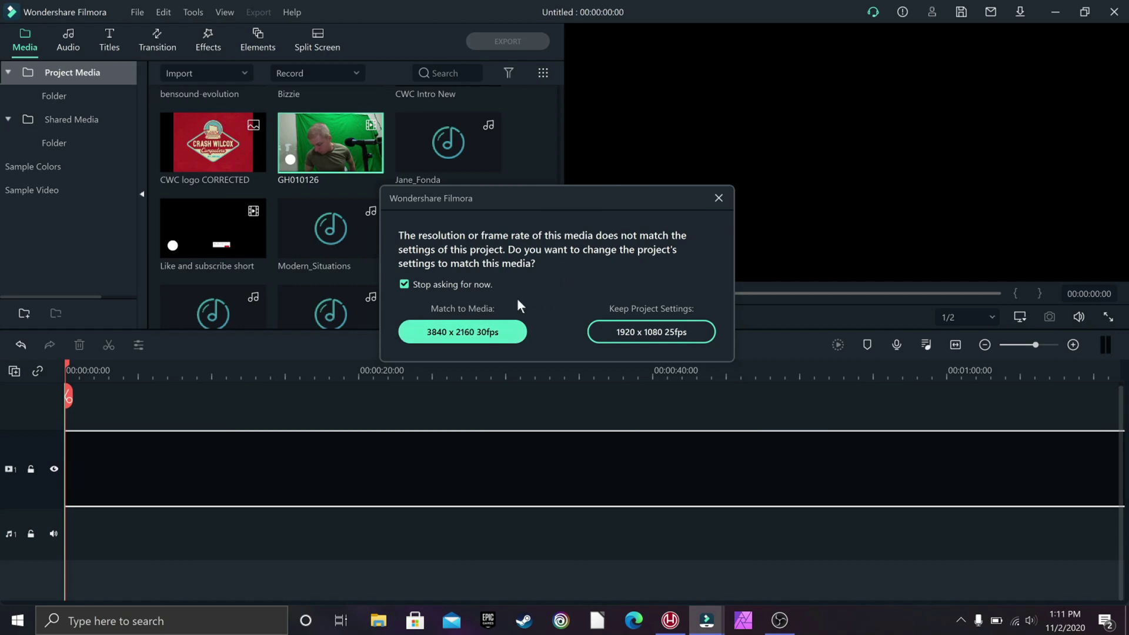
left_click(492, 333)
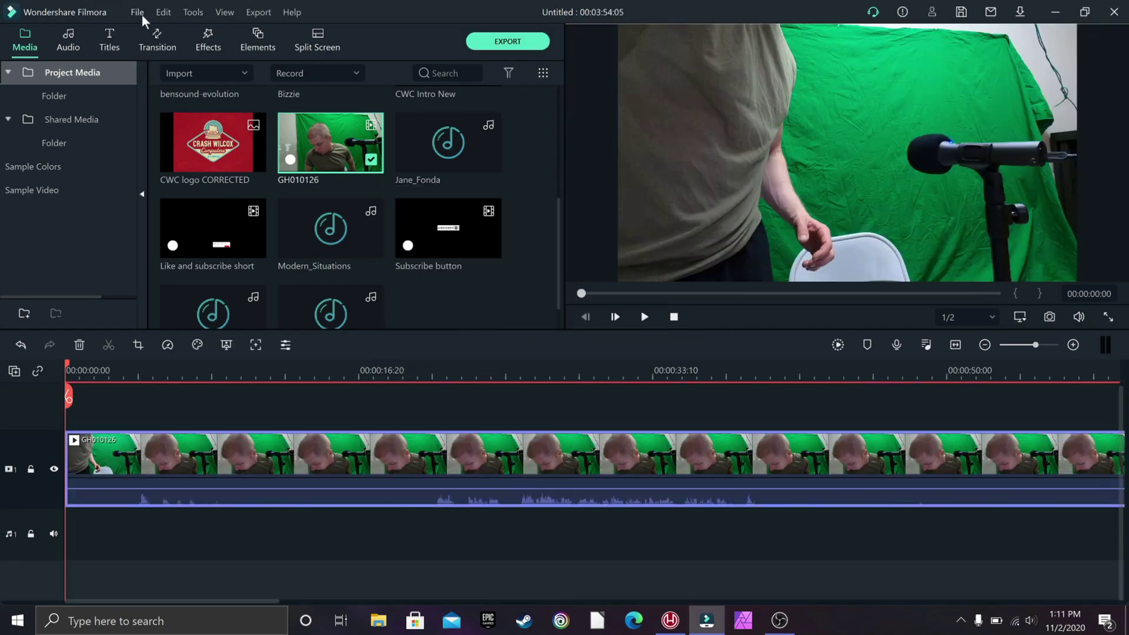
Step: Check the project's aspect ratio, resolution and frame rate settings without changing them
left_click(138, 13)
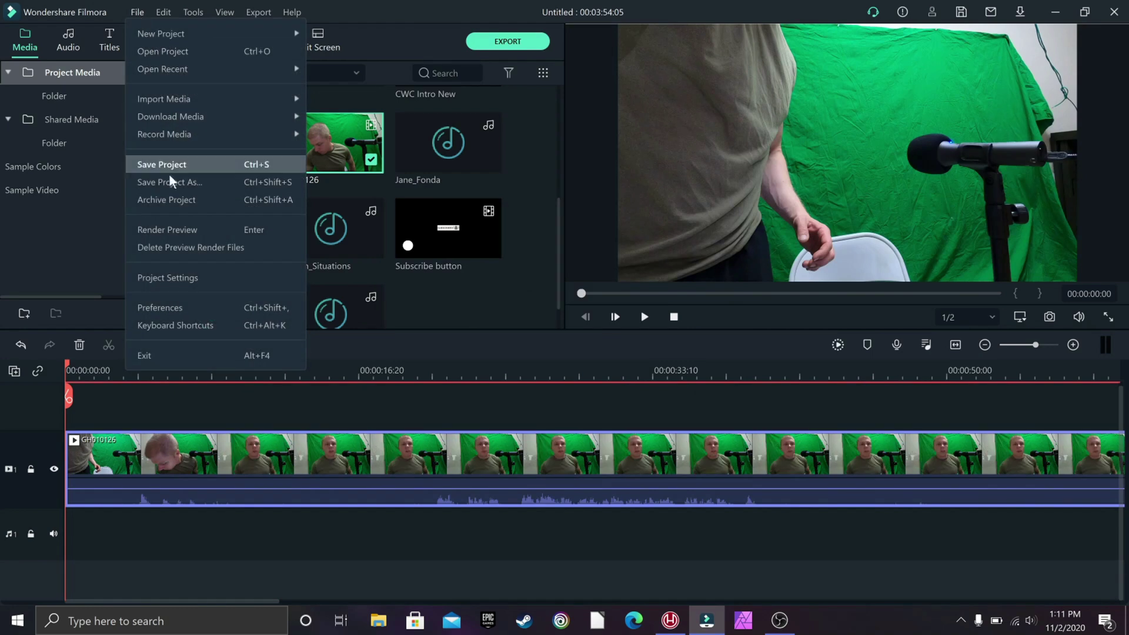
left_click(172, 276)
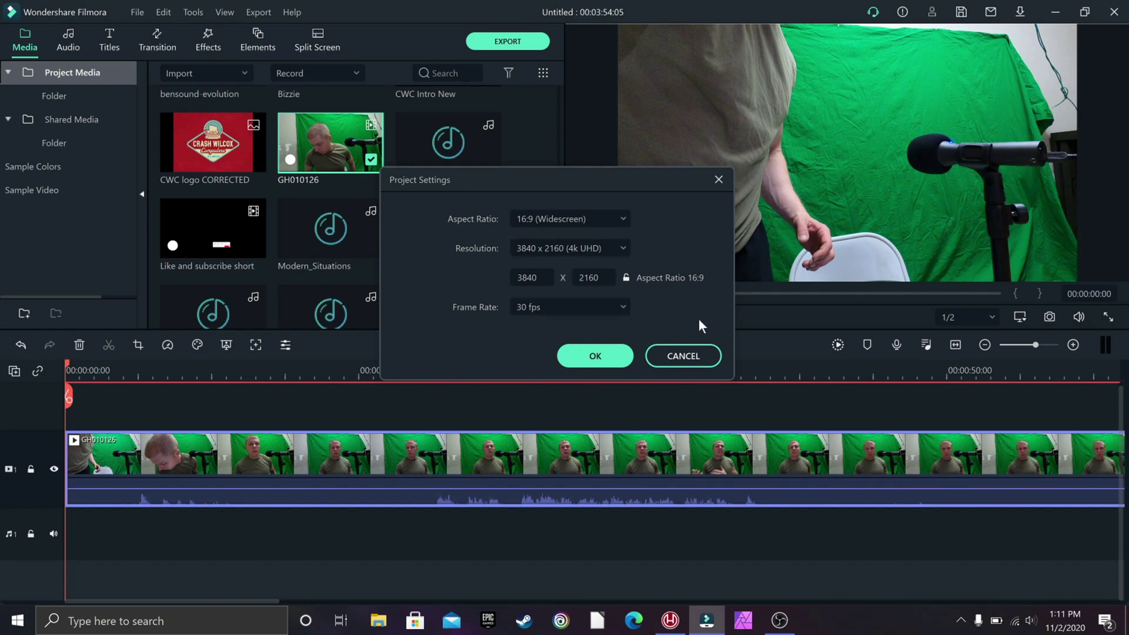
left_click(686, 356)
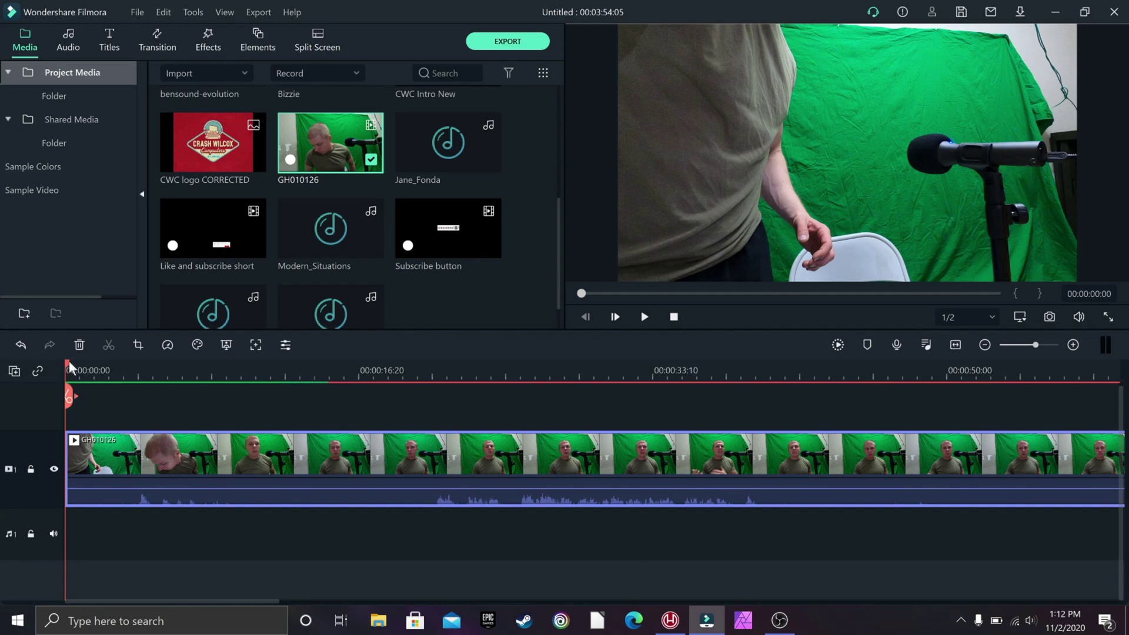
Step: Position the playhead at 00:00:23:03, open Crop and Zoom for the GH010126 clip, and set the crop ratio to Custom
left_click_drag(69, 369, 494, 413)
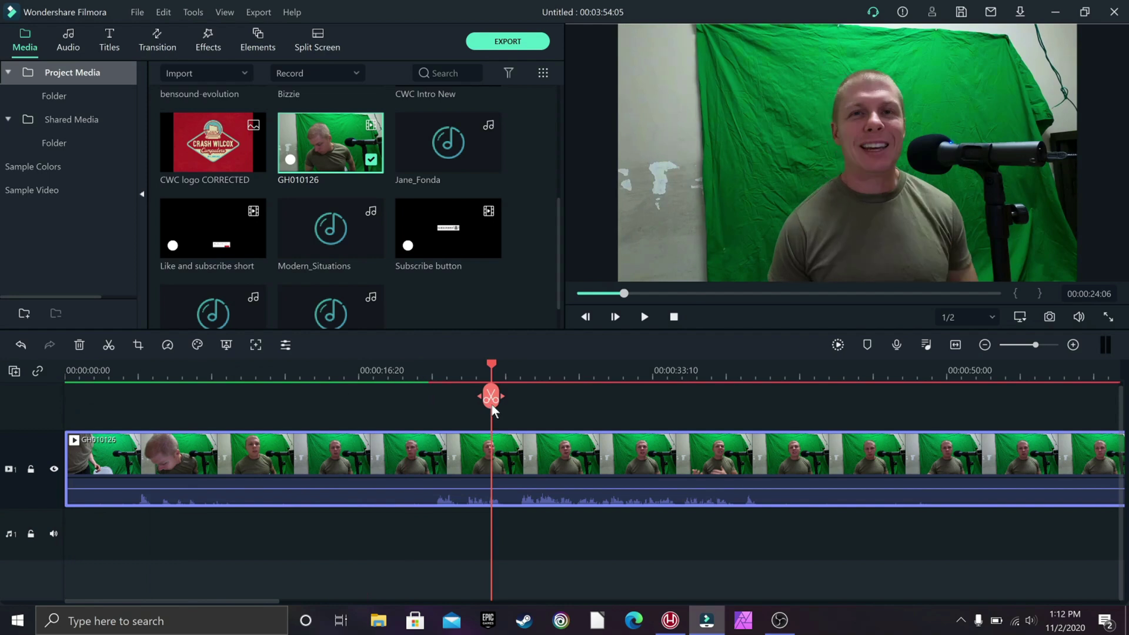
left_click_drag(479, 392, 471, 397)
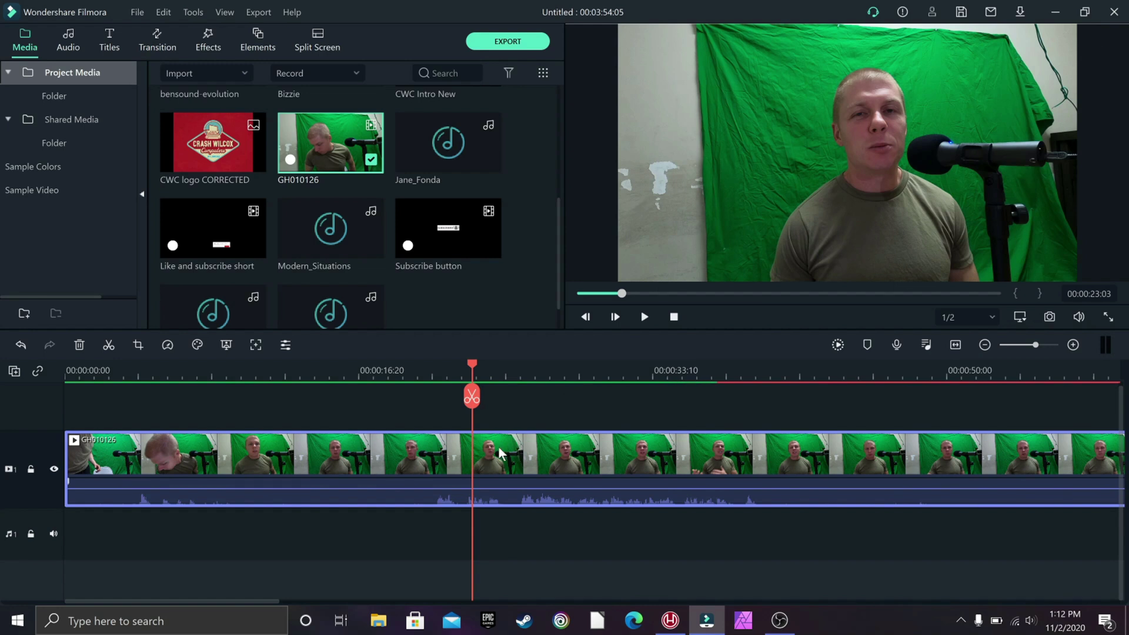
right_click(500, 451)
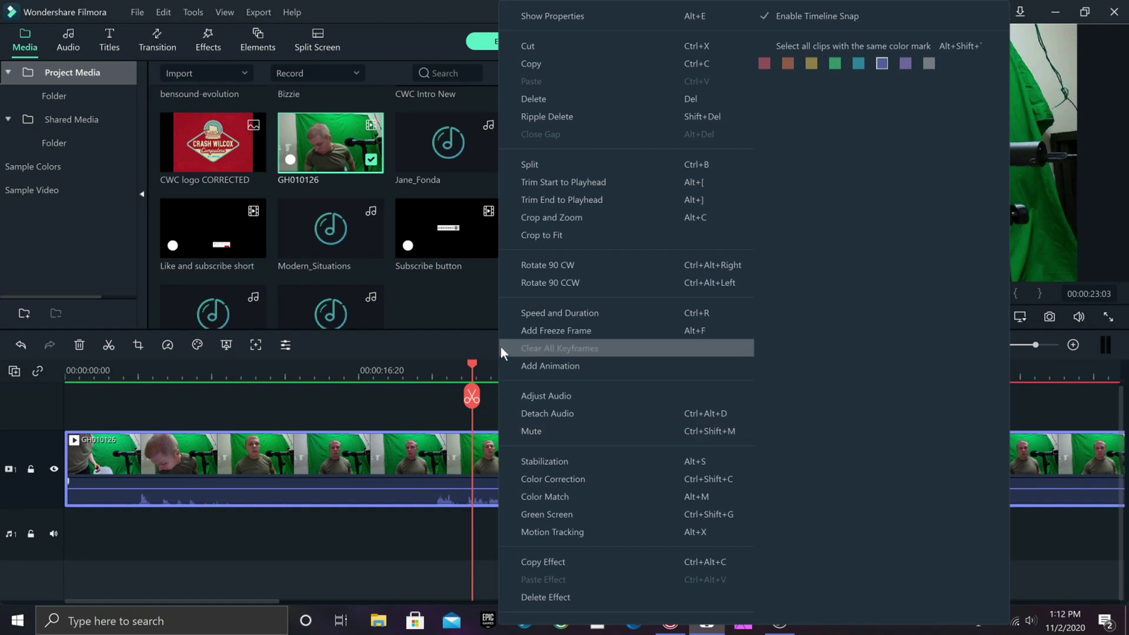
left_click(611, 222)
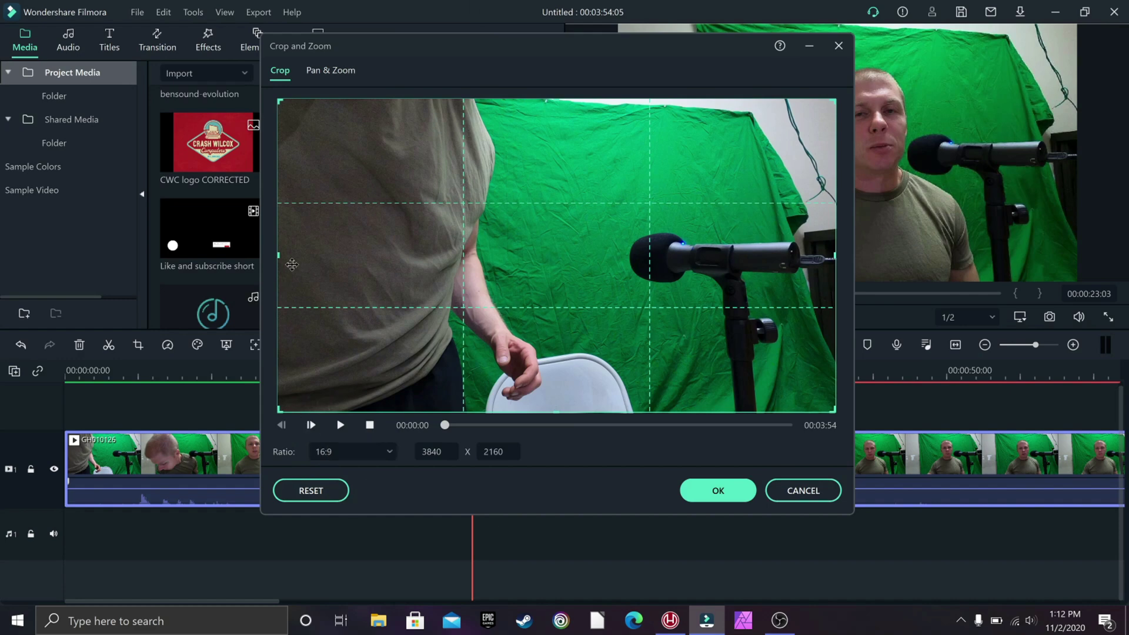
left_click_drag(279, 254, 175, 374)
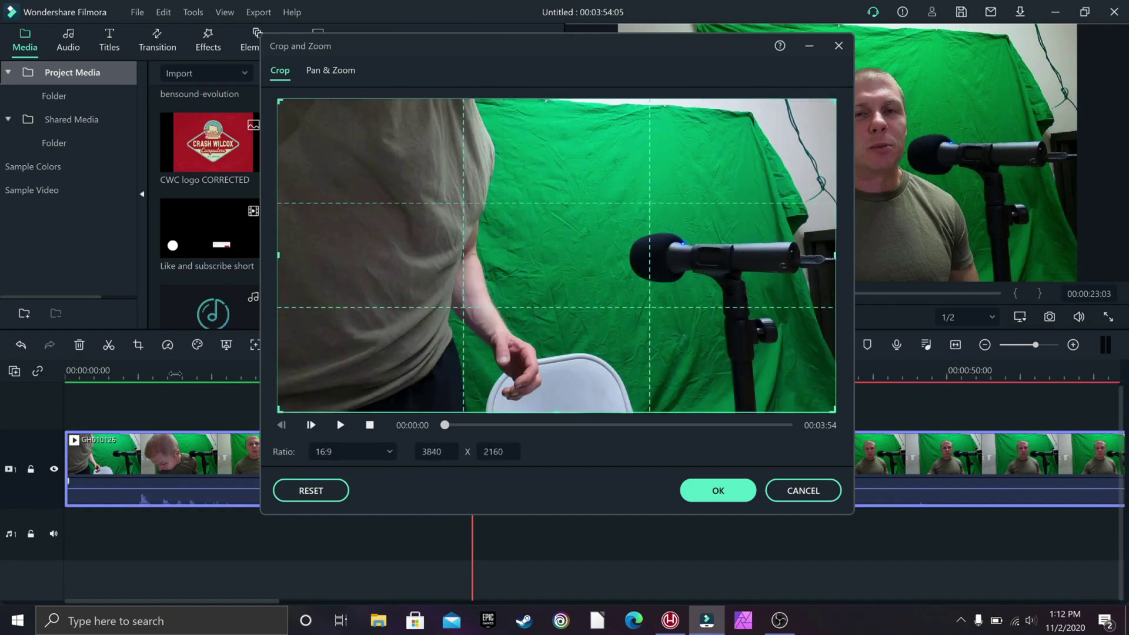
left_click(391, 456)
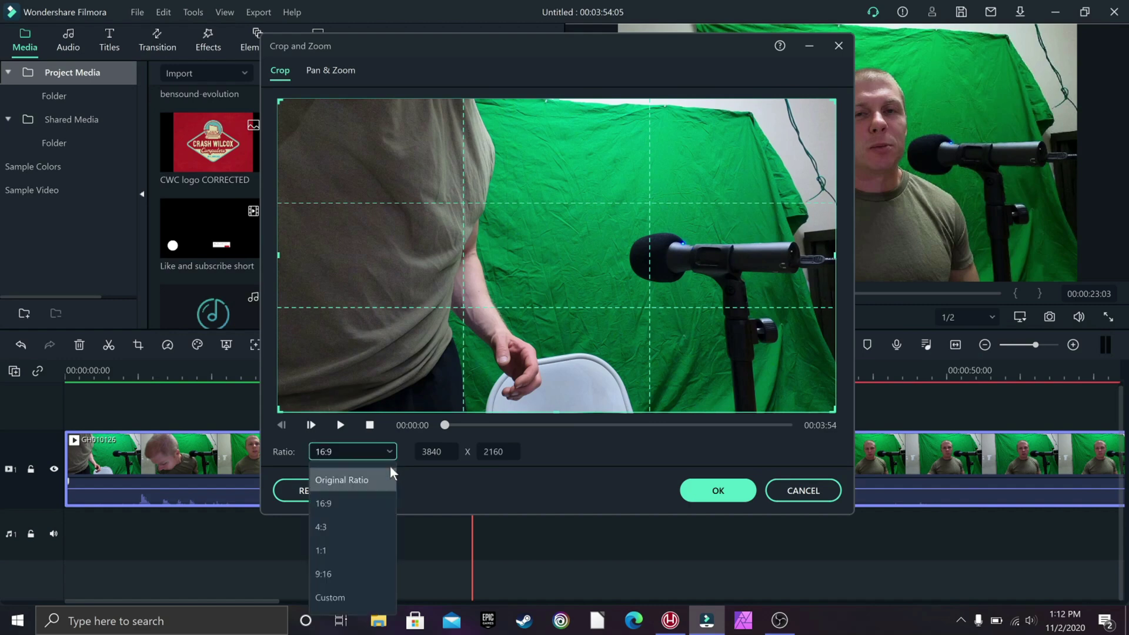
left_click(368, 589)
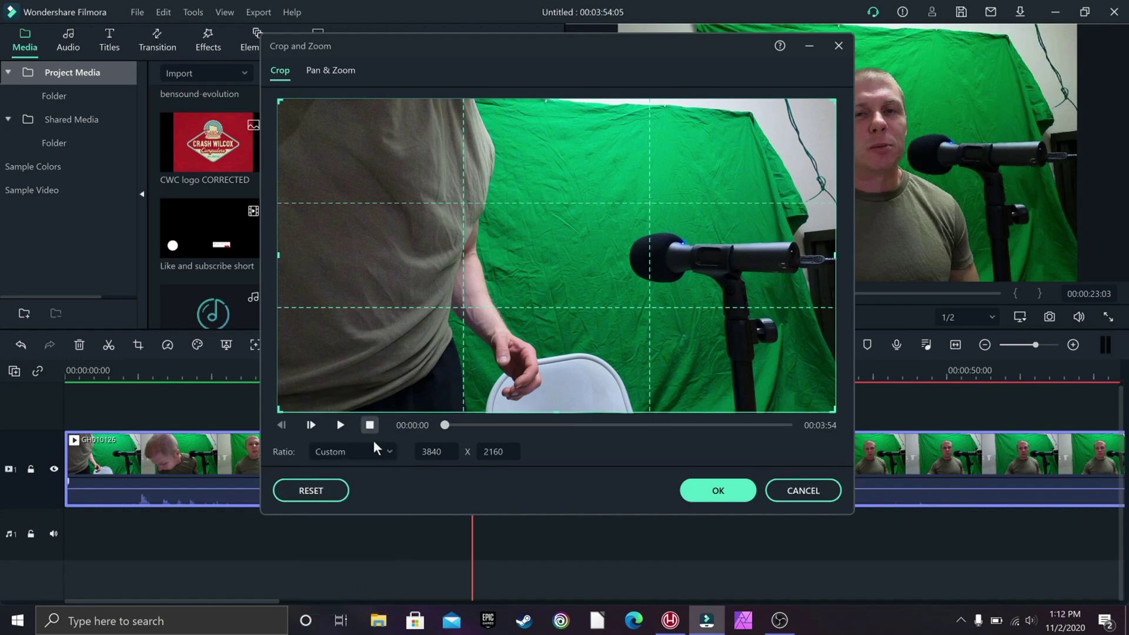
Step: Crop the clip to about 2377 x 1918 around the speaker and microphone, trimming both sides and the upper edge
left_click_drag(445, 424, 612, 426)
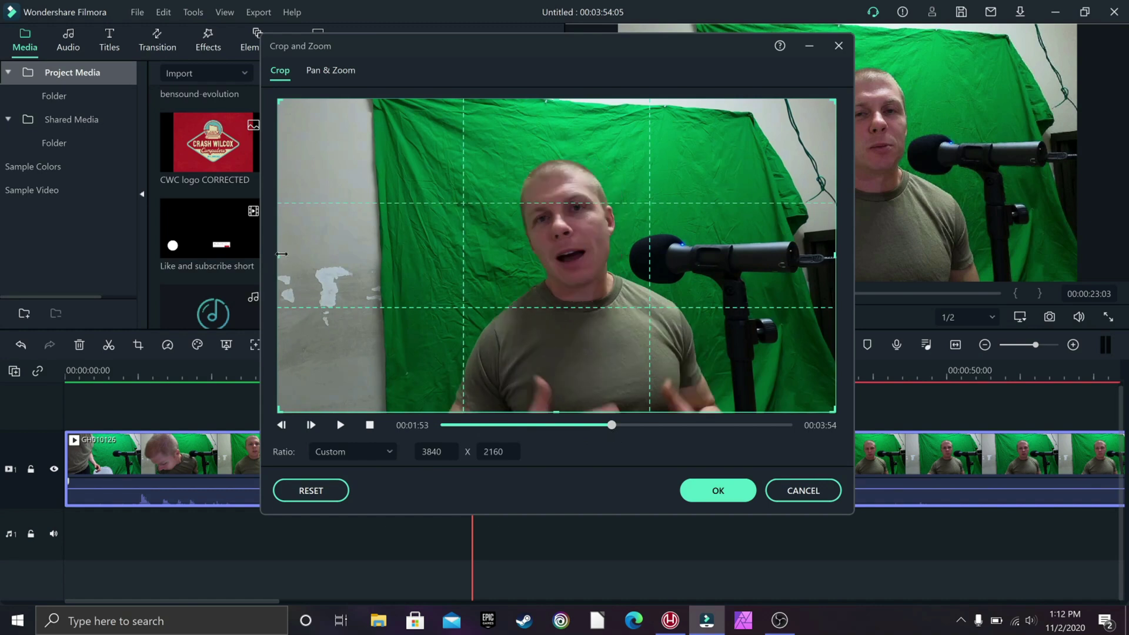
left_click_drag(281, 254, 399, 254)
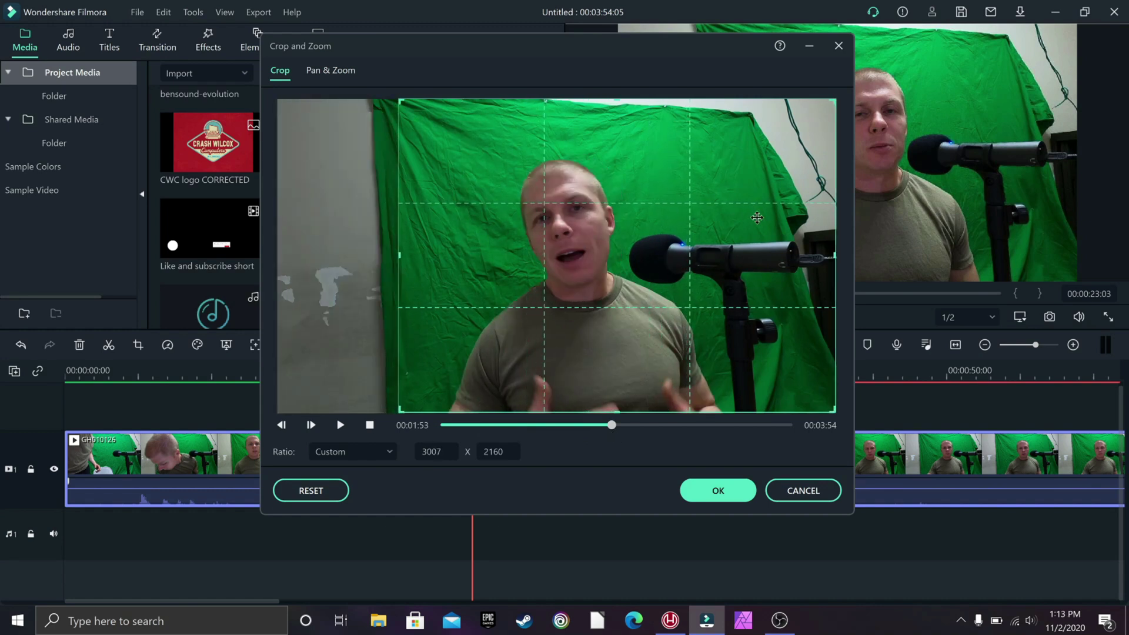
left_click_drag(829, 255, 744, 263)
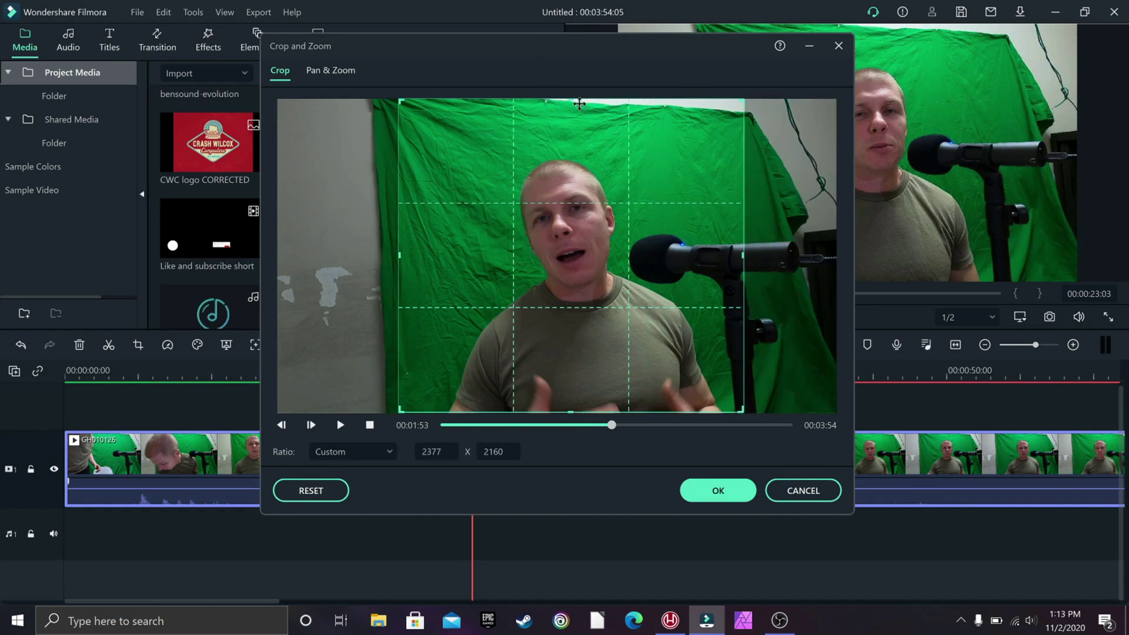
left_click_drag(572, 98, 568, 135)
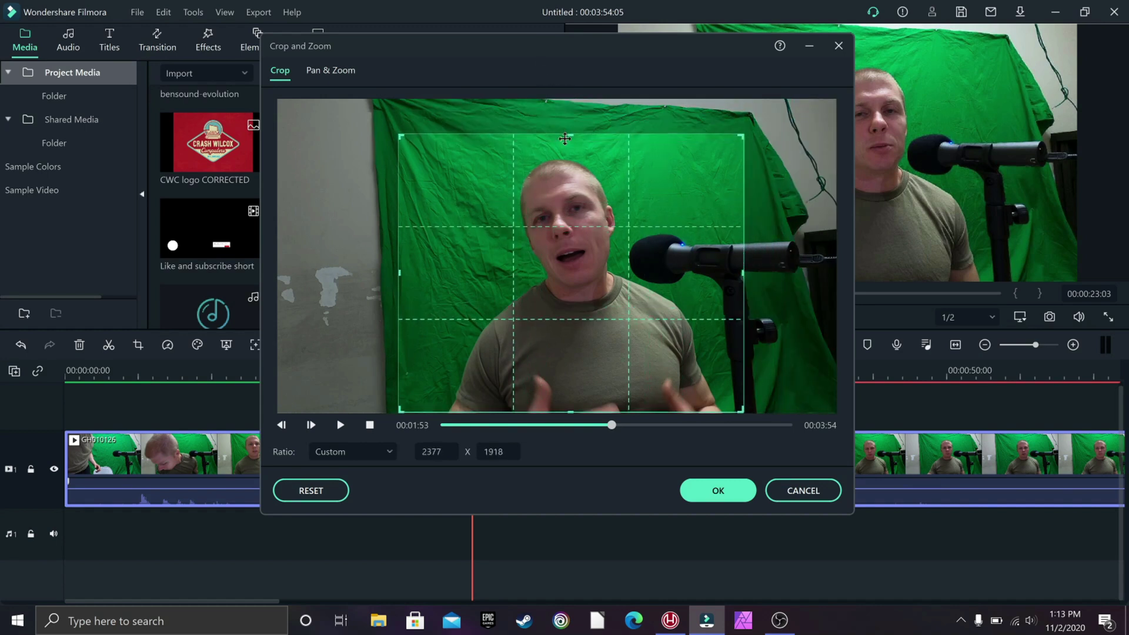
left_click(717, 490)
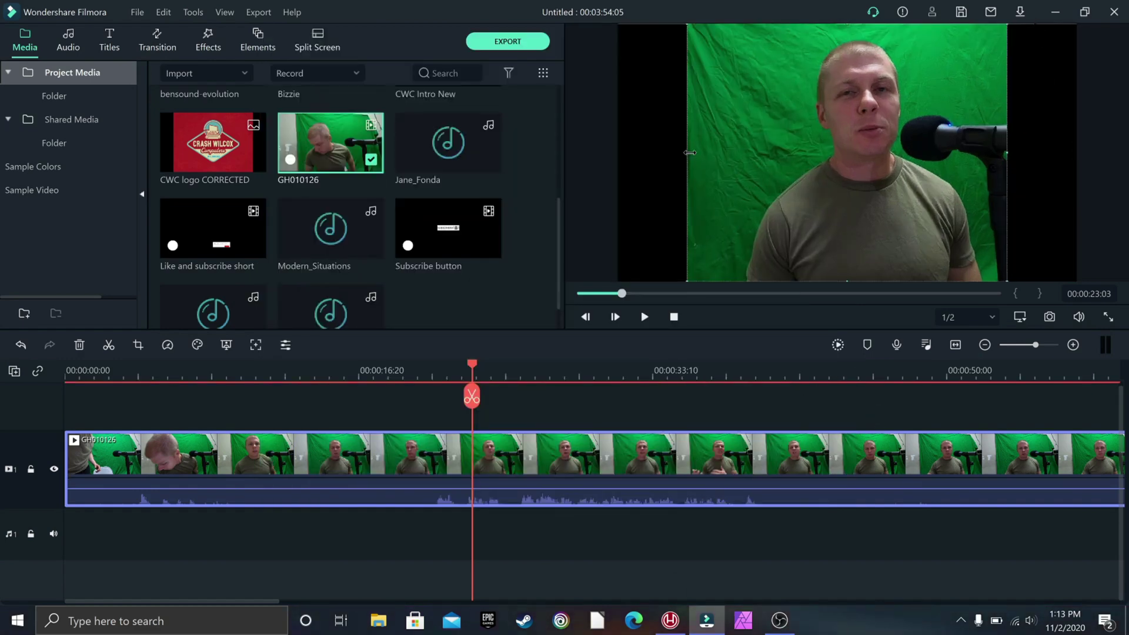
Step: Stretch the cropped clip horizontally on both sides until it fills the preview frame
left_click_drag(689, 153, 617, 161)
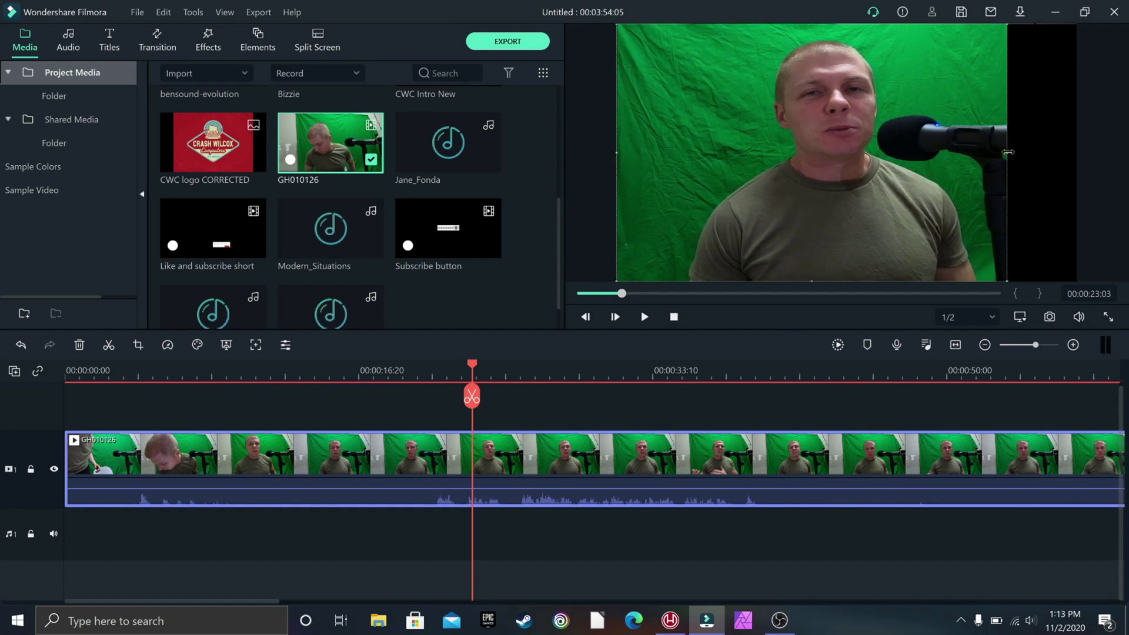
left_click_drag(1008, 152, 1077, 152)
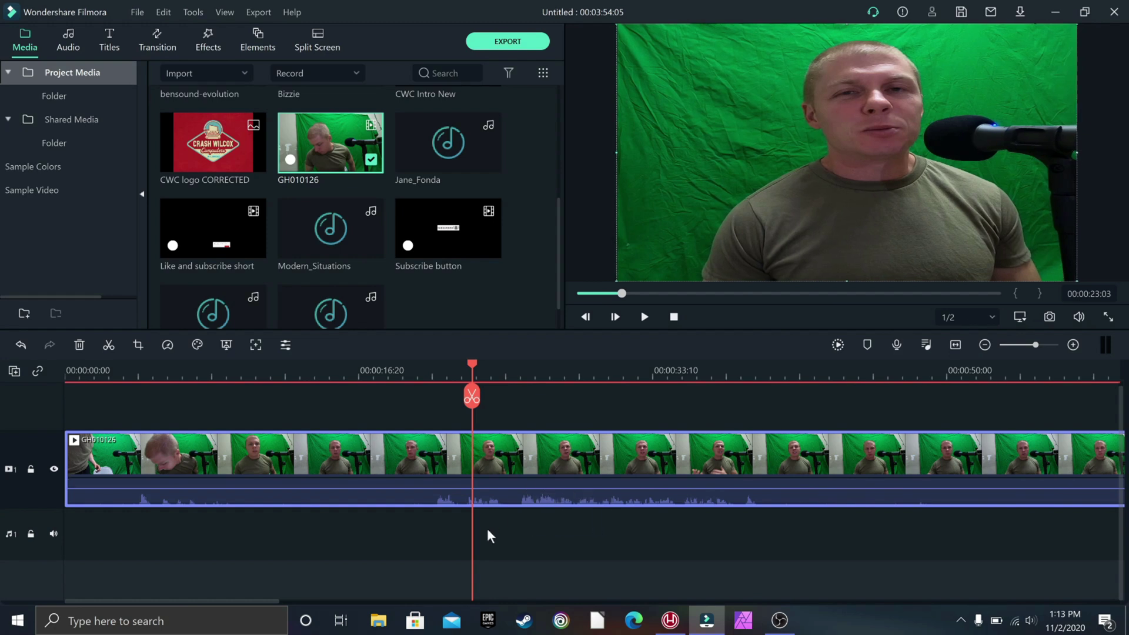
Step: Split the GH010126 clip at about 00:00:21:00 and delete the segment before the cut
left_click_drag(473, 362, 435, 376)
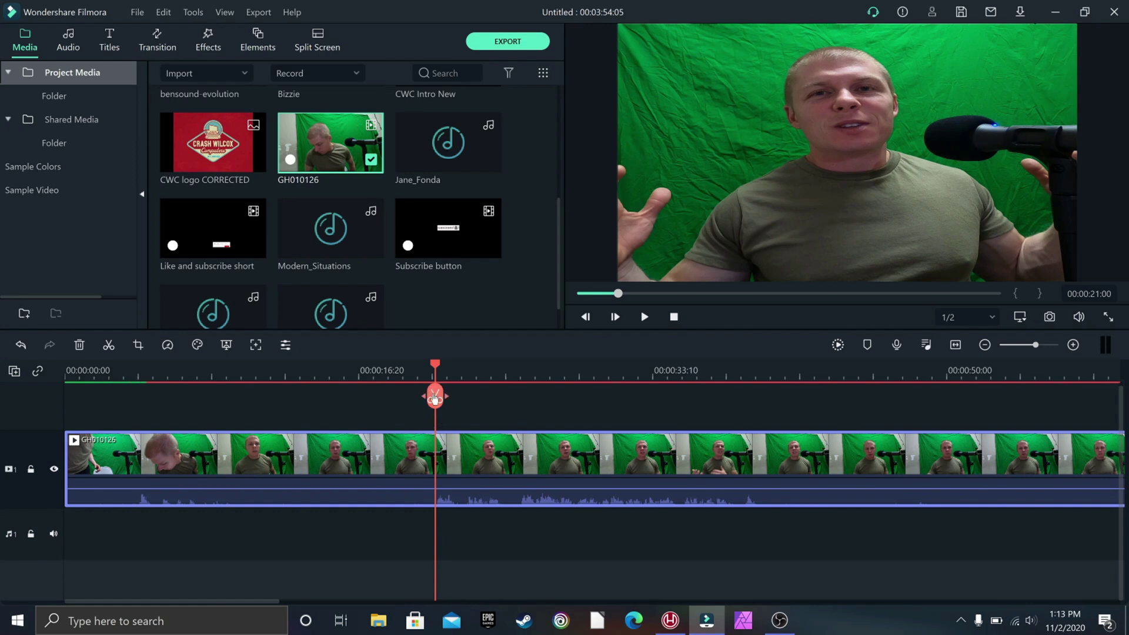
mouse_move(433, 398)
left_mouse_down()
mouse_move(445, 560)
mouse_move(429, 591)
mouse_move(440, 587)
mouse_move(436, 411)
left_mouse_up()
left_click(435, 412)
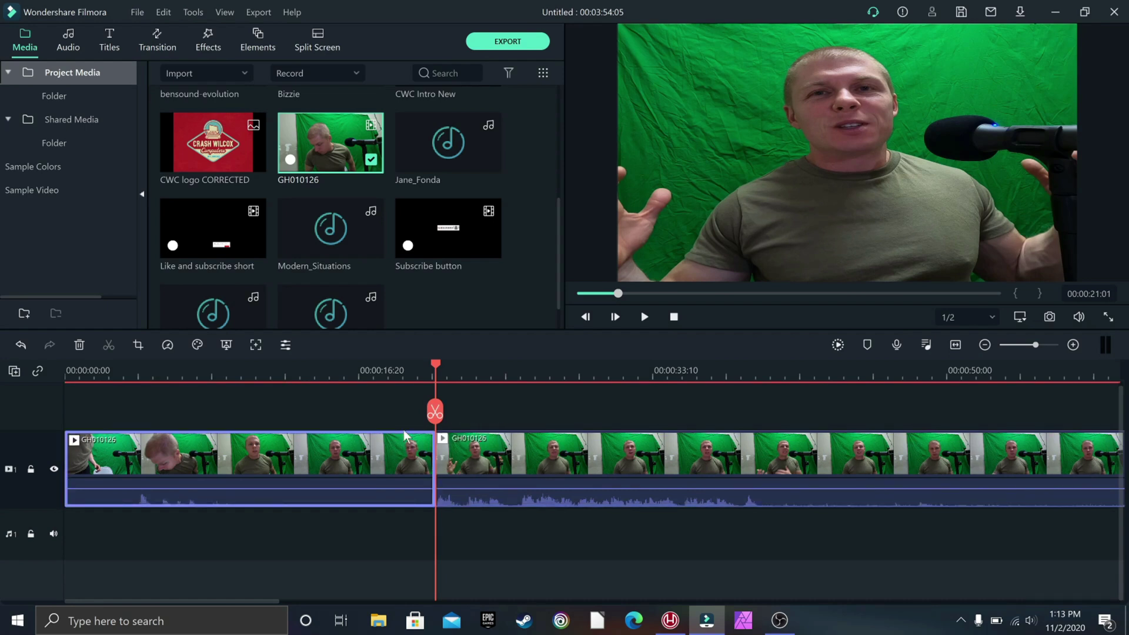
key("Delete")
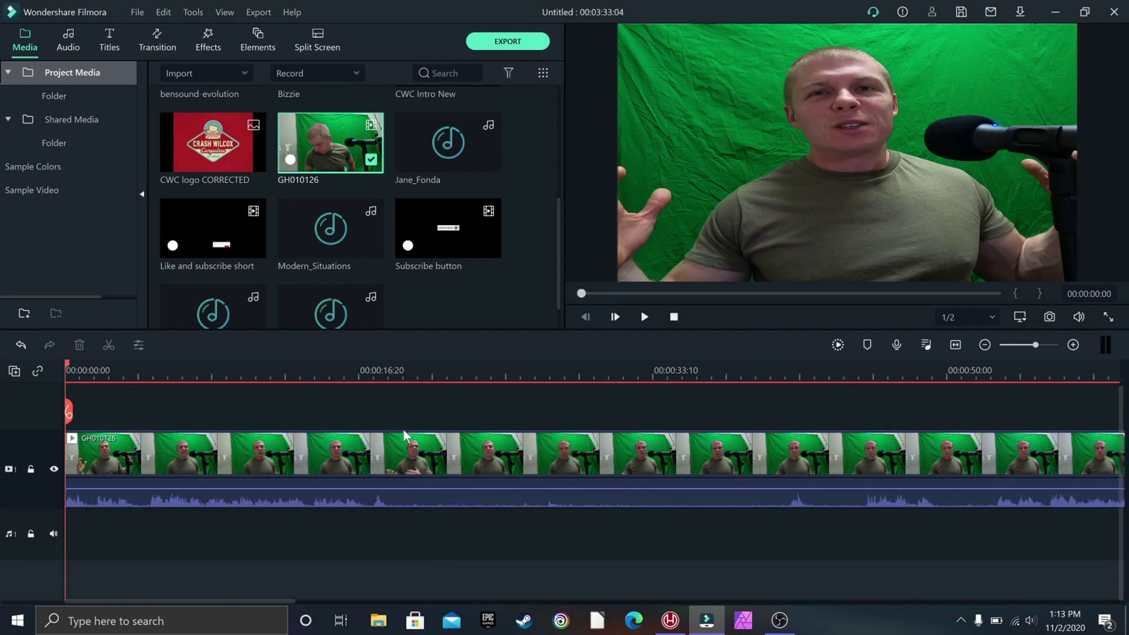
Step: Enable Chroma Key on the remaining GH010126 clip and sample the key color from the green backdrop beside the speaker
right_click(243, 457)
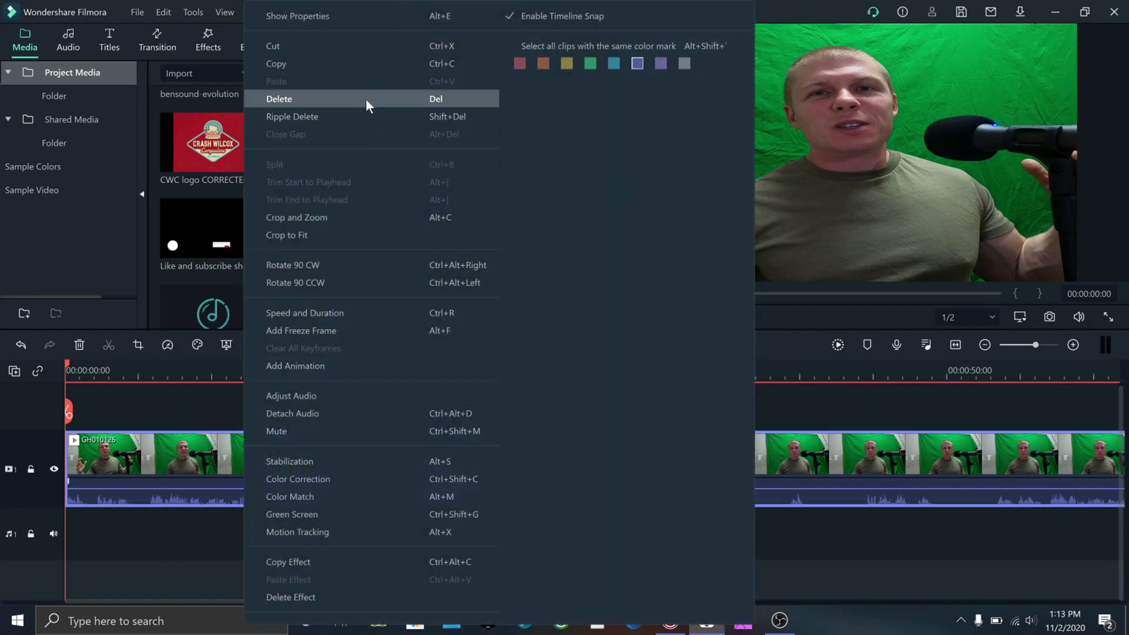
left_click(216, 464)
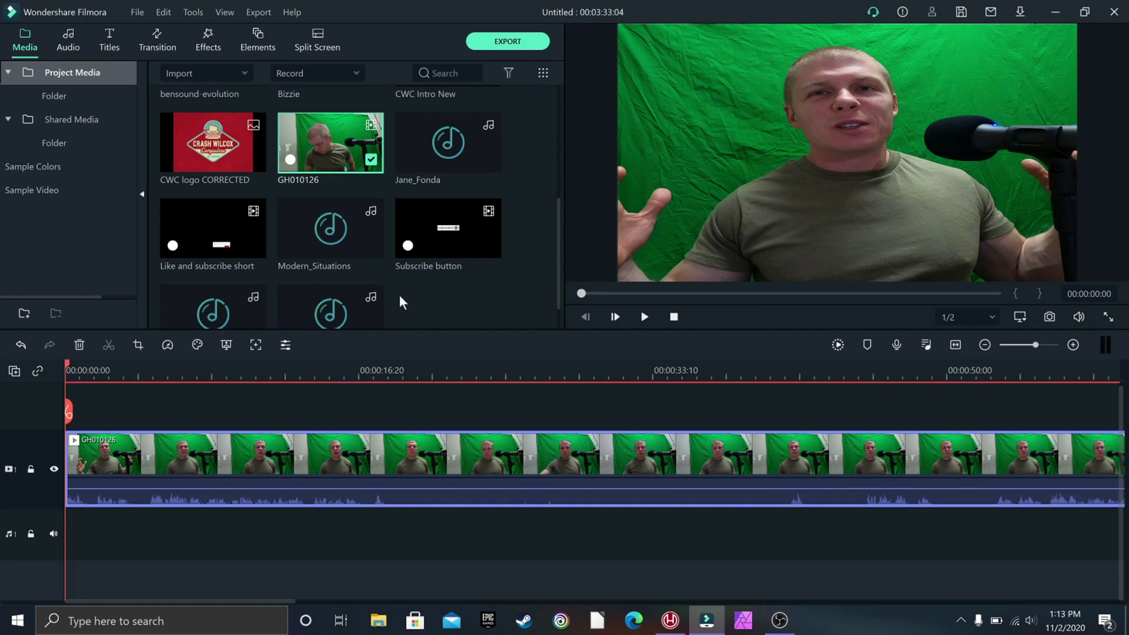
double_click(222, 470)
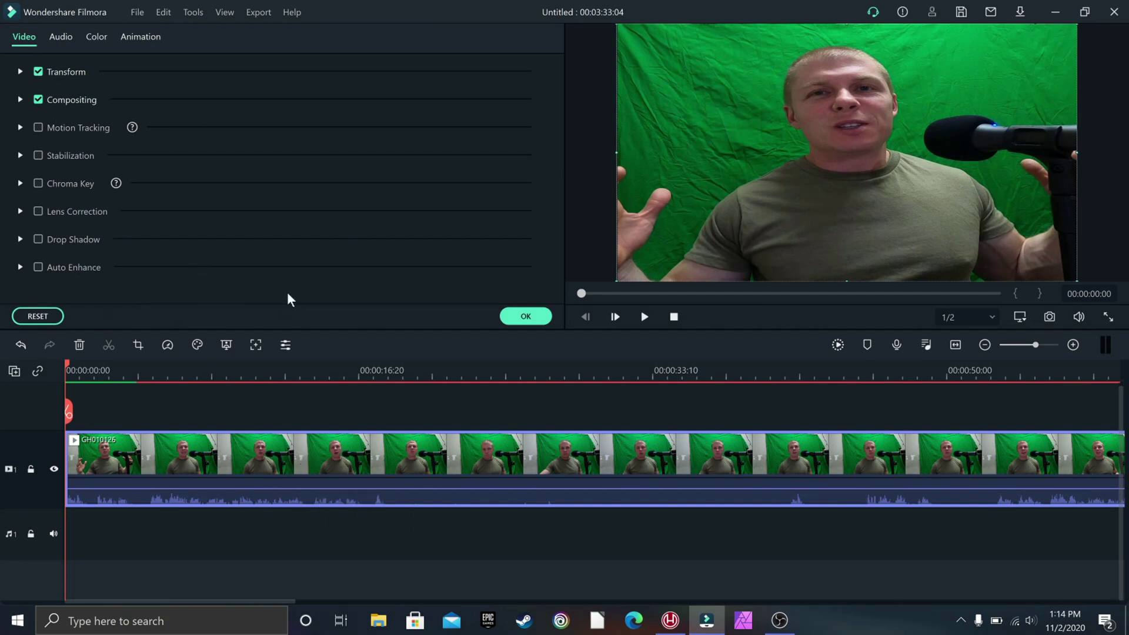
left_click(38, 182)
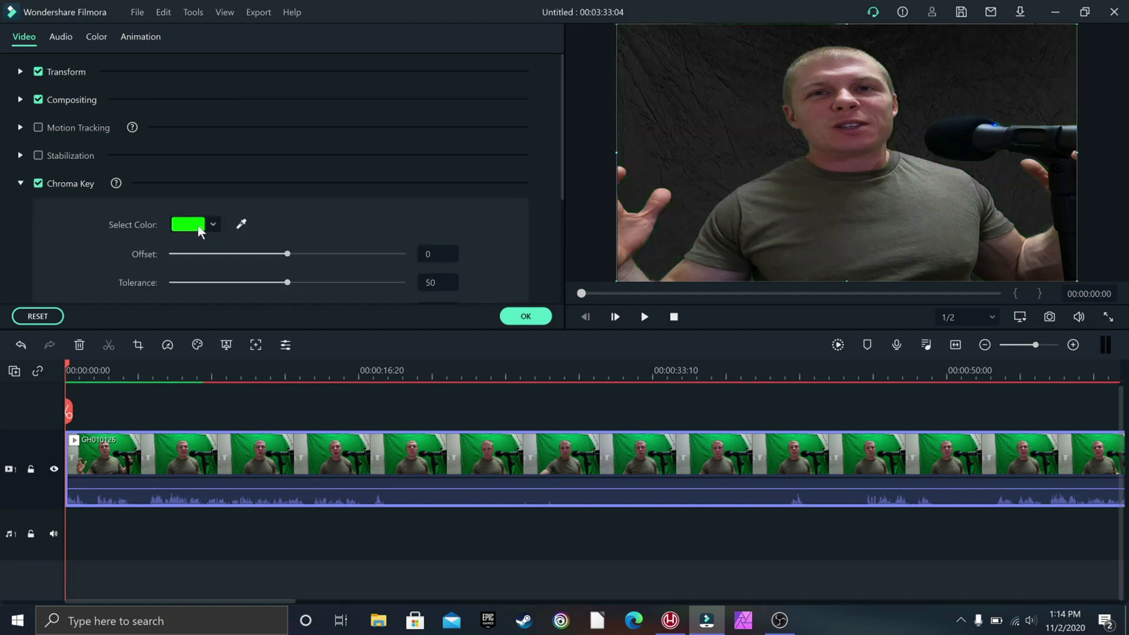
left_click(212, 223)
left_click(212, 223)
left_click(241, 225)
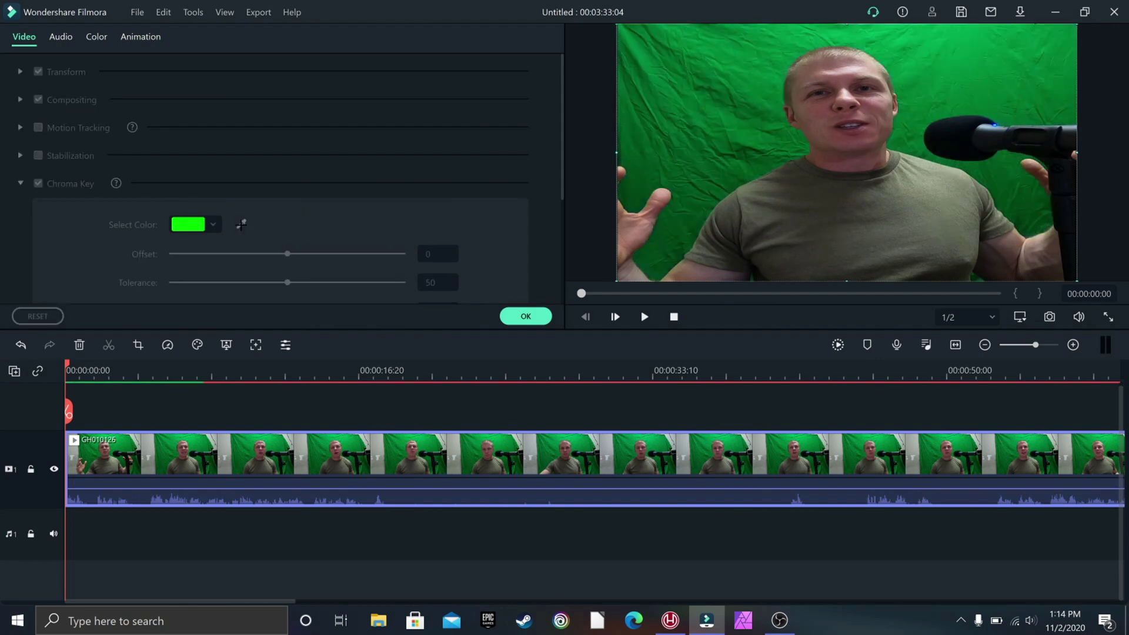
left_click(676, 147)
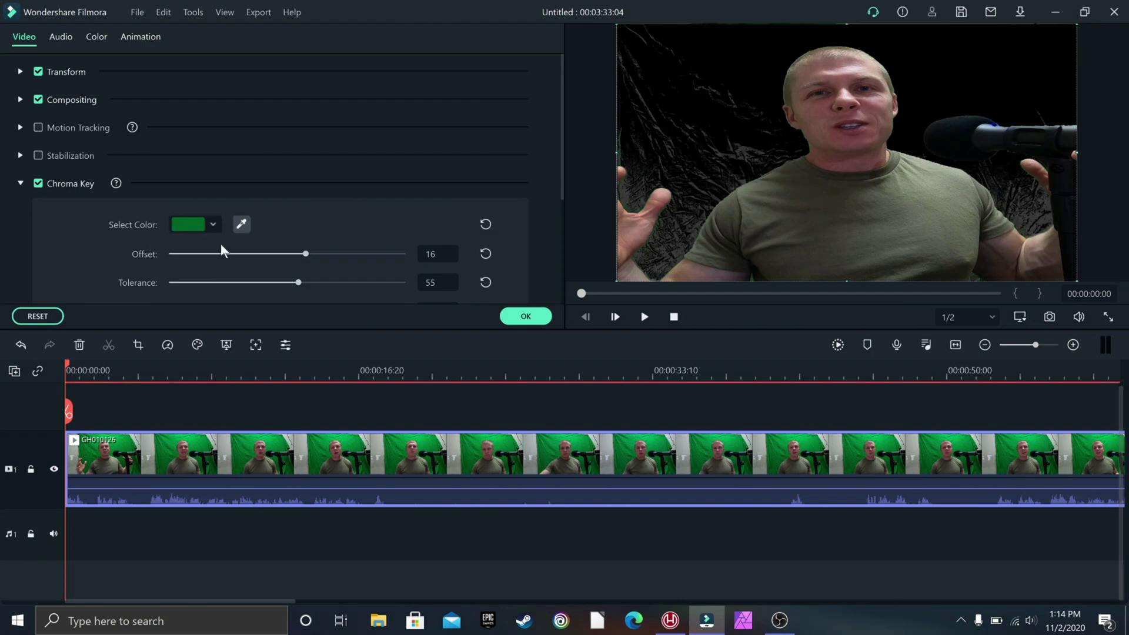
scroll(542, 202, "down", 5)
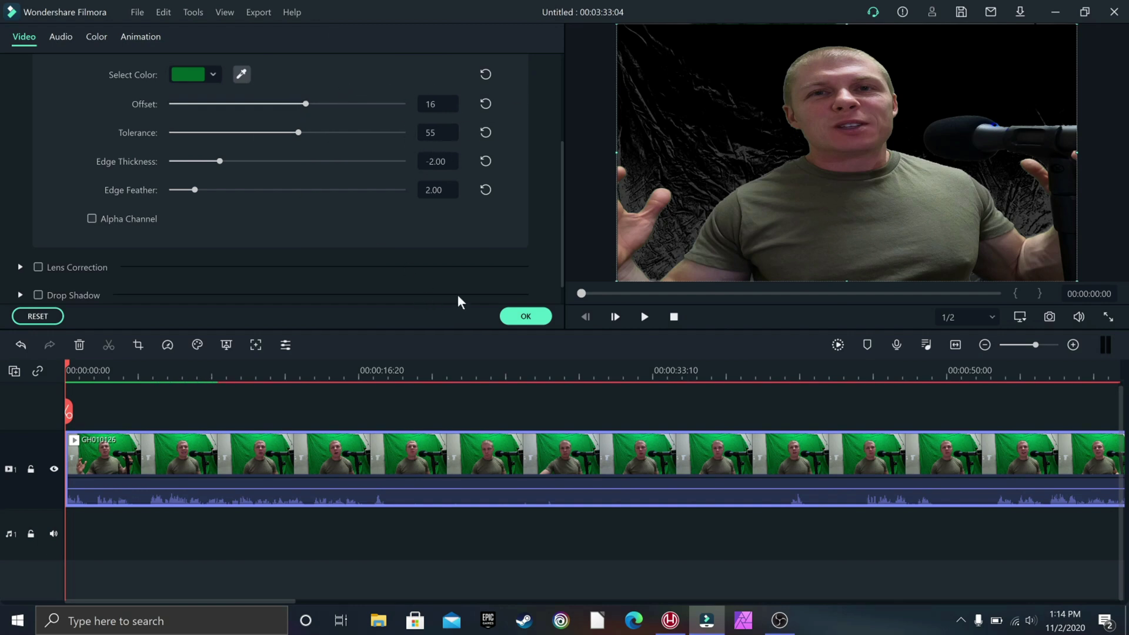
left_click(527, 317)
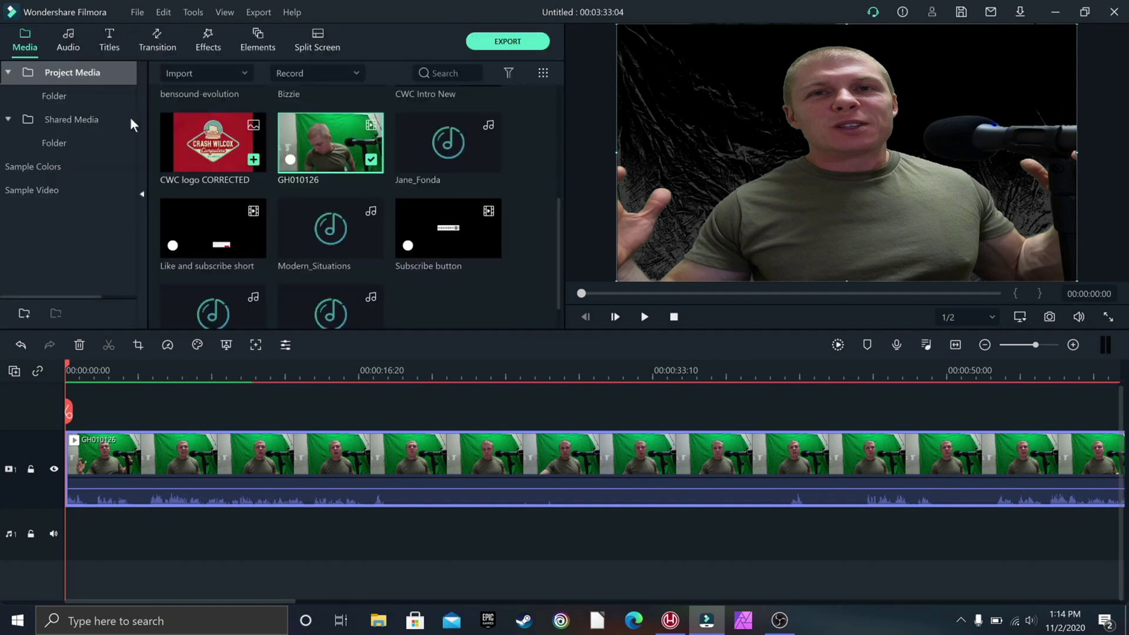
Step: Move the GH010126 clip up to video track 4, leaving empty video tracks beneath it
left_click_drag(215, 144, 105, 567)
left_click_drag(206, 467, 209, 400)
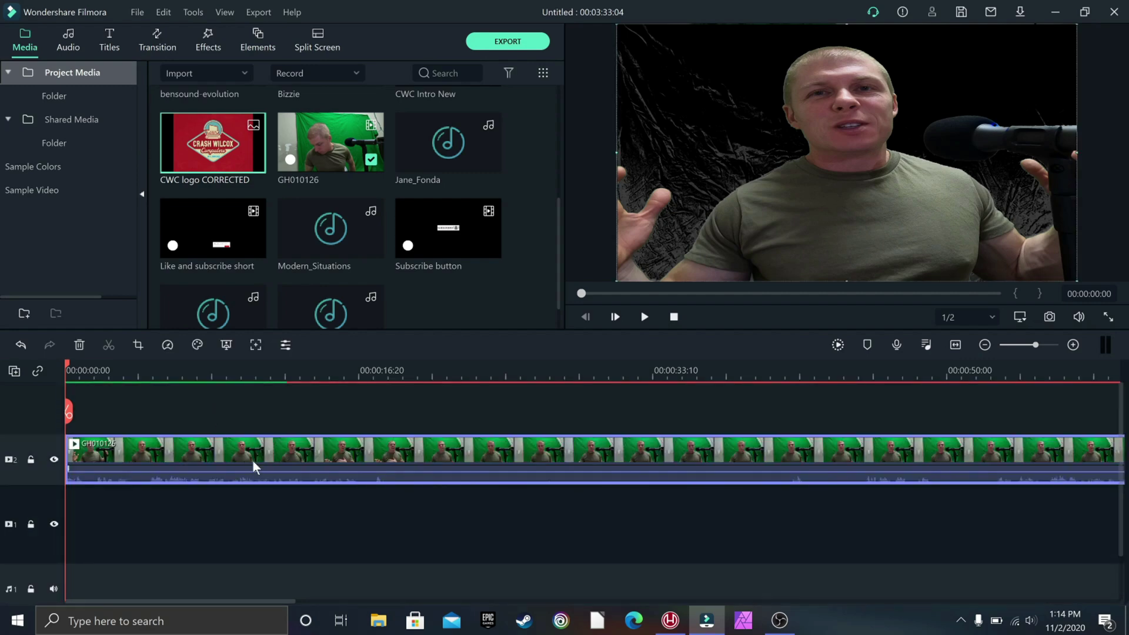
left_click_drag(252, 459, 252, 431)
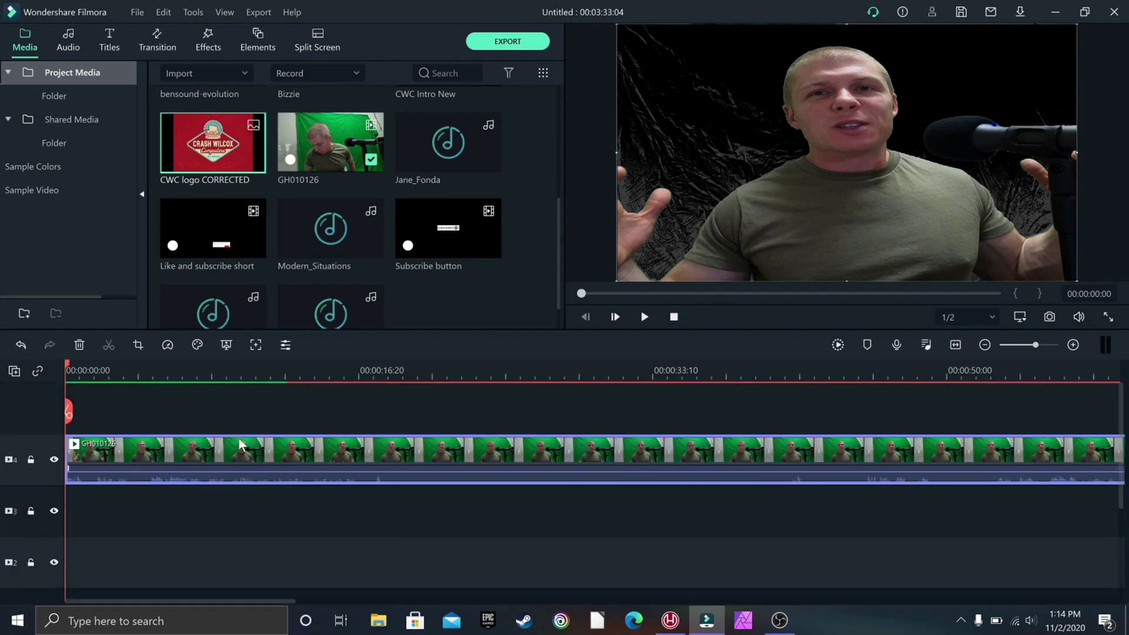
Step: Place the CWC logo CORRECTED image at the start of video track 3 and extend it to about 18 seconds
scroll(196, 469, "down", 2)
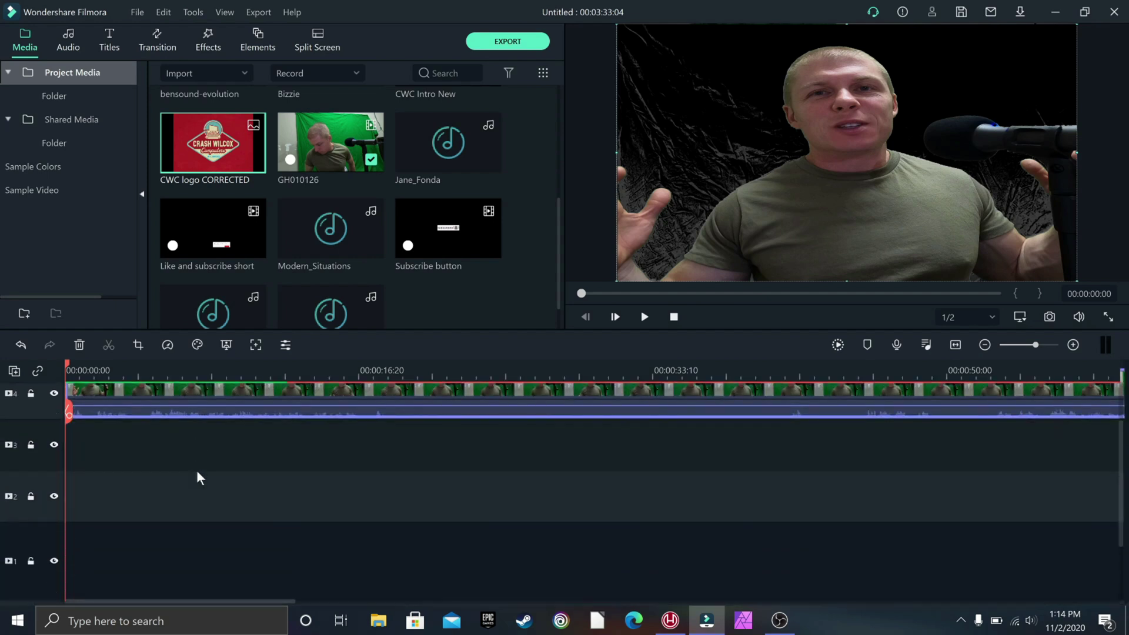
scroll(196, 469, "up", 1)
scroll(195, 469, "down", 1)
left_click_drag(205, 141, 66, 453)
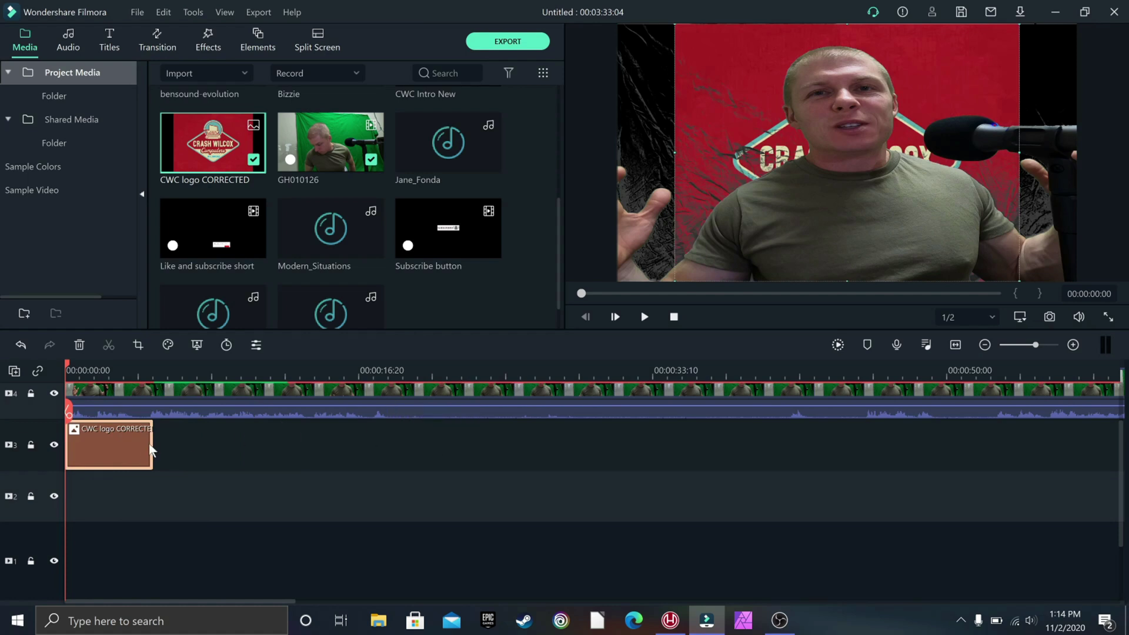
left_click_drag(154, 442, 405, 442)
scroll(231, 430, "up", 1)
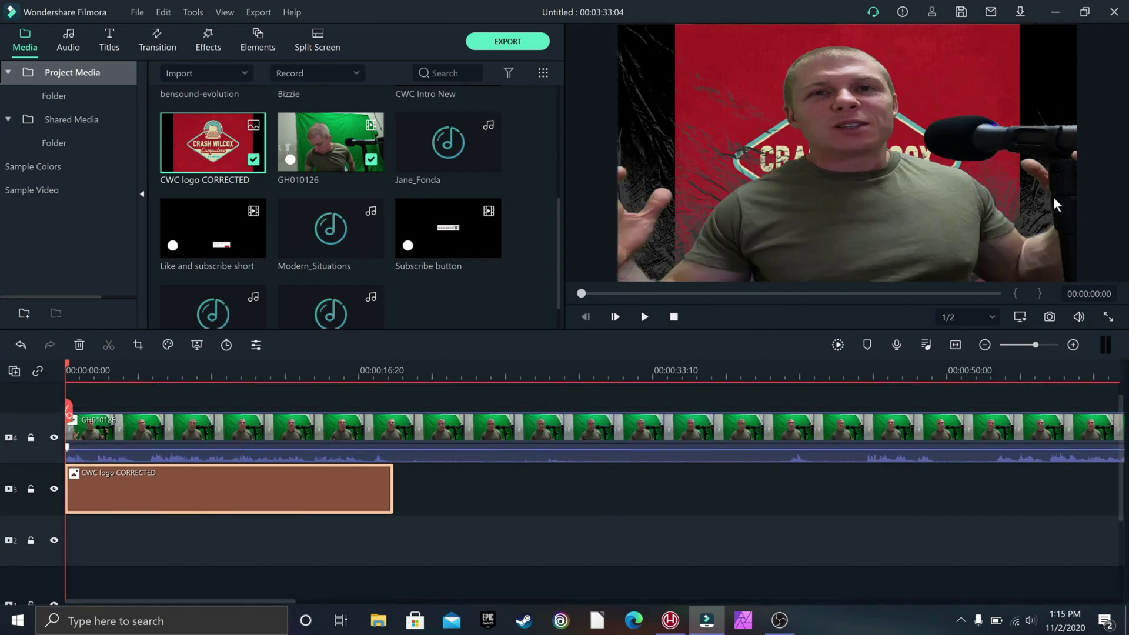
Step: Set the GH010126 clip's Chroma Key offset to 45 and tolerance to 51
double_click(205, 431)
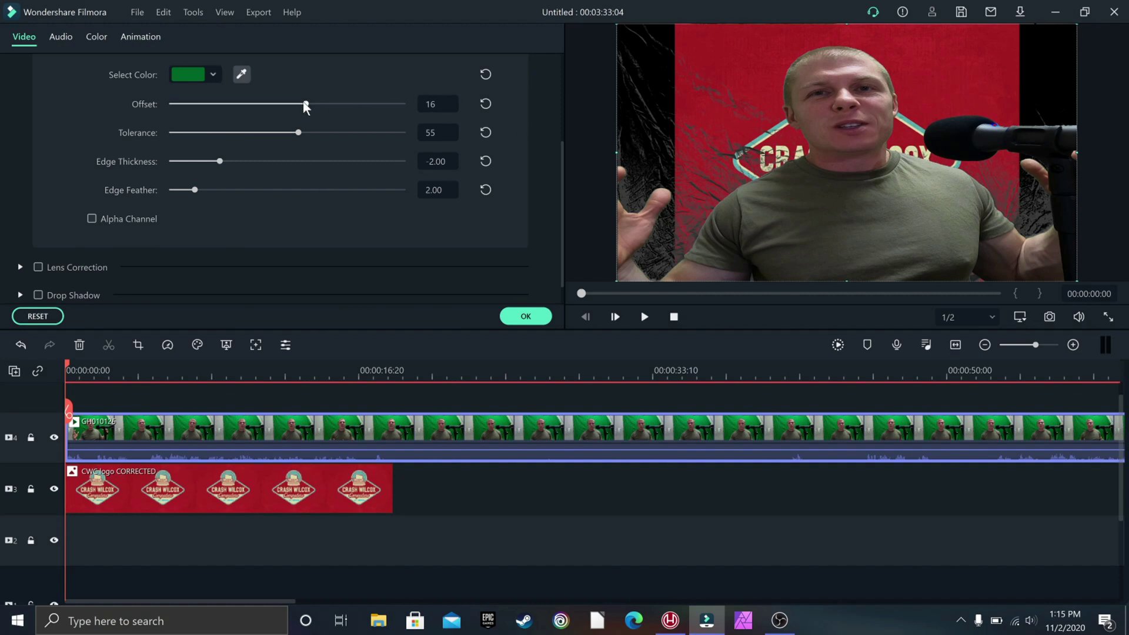
left_click_drag(306, 101, 336, 100)
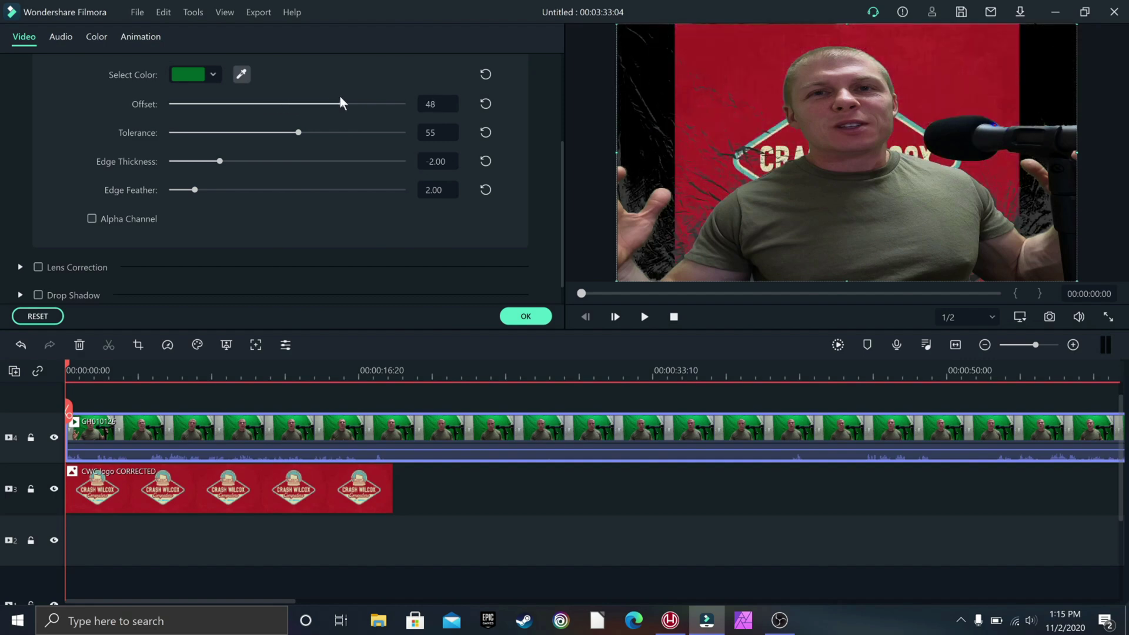
mouse_move(299, 133)
left_mouse_down()
mouse_move(311, 133)
mouse_move(290, 133)
left_mouse_up()
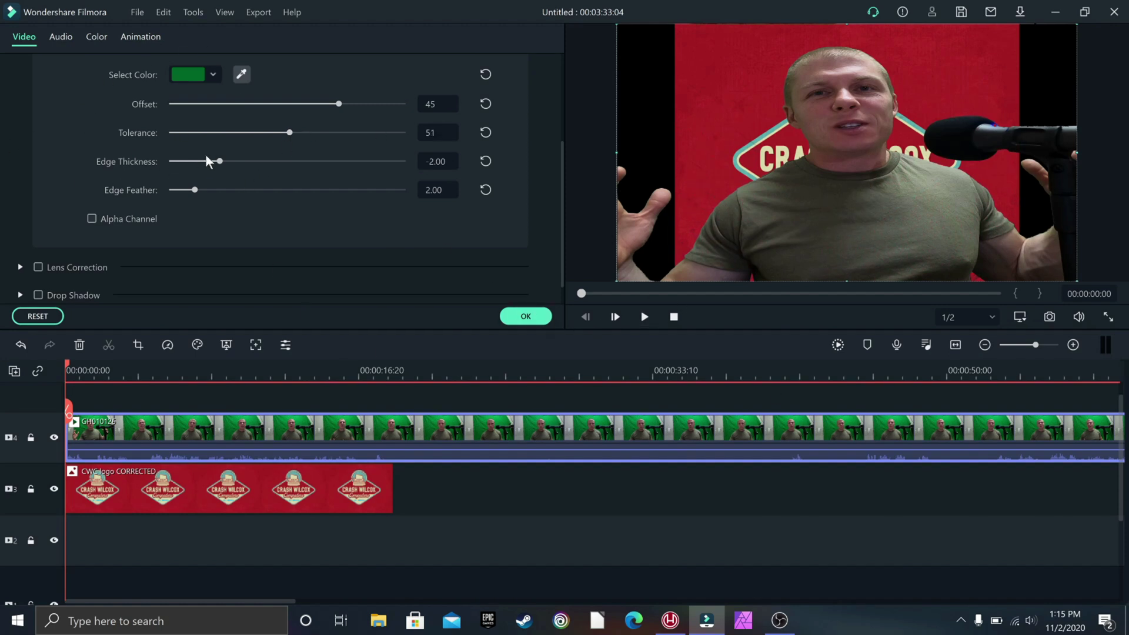
left_click(528, 321)
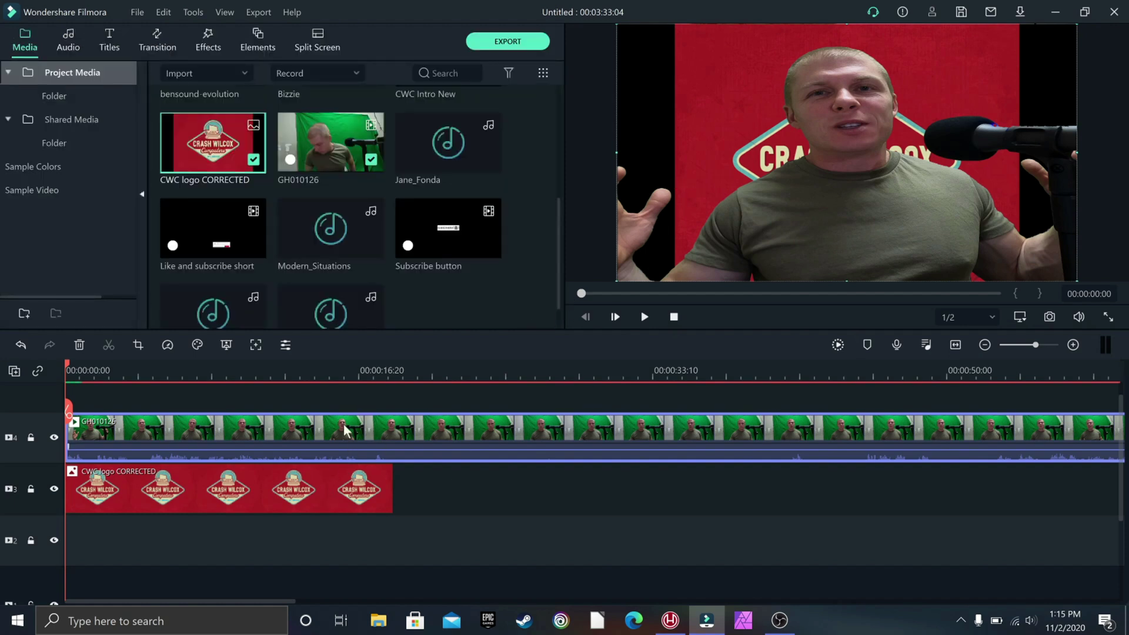
Step: Stretch the CWC logo image horizontally on both sides until it fills the preview frame behind the speaker
left_click(339, 502)
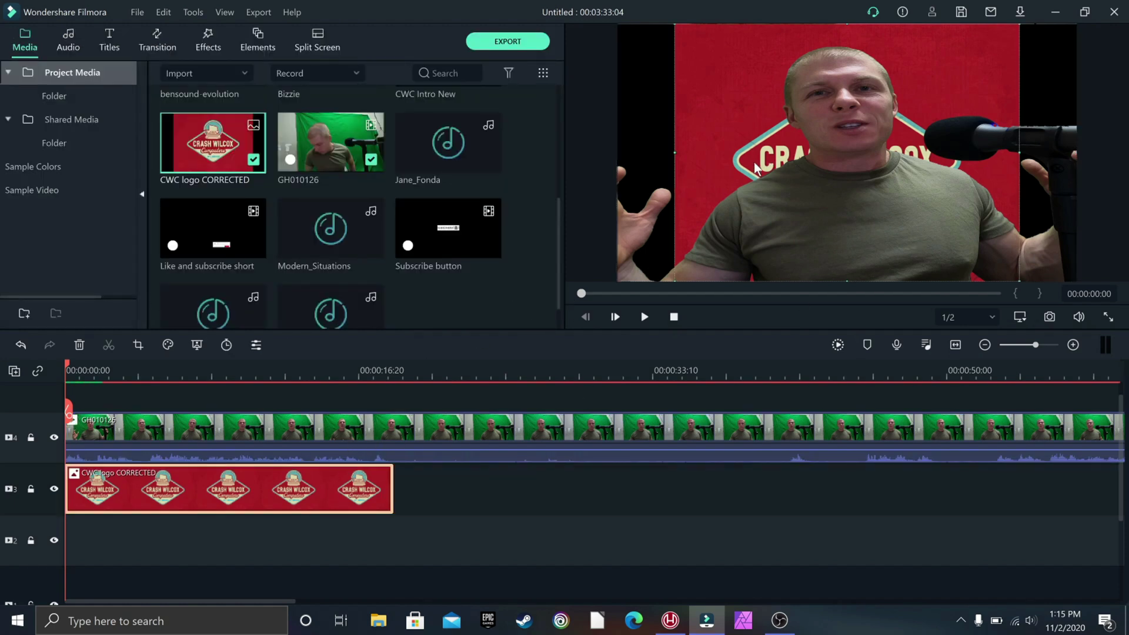
left_click_drag(675, 152, 620, 154)
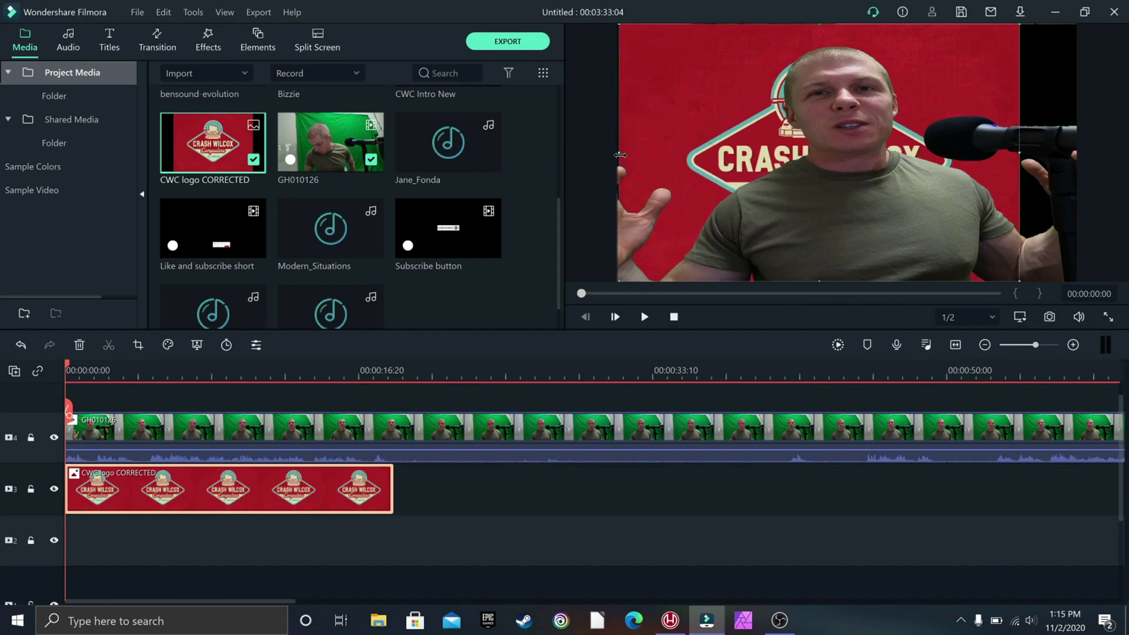
left_click_drag(1021, 153, 1081, 150)
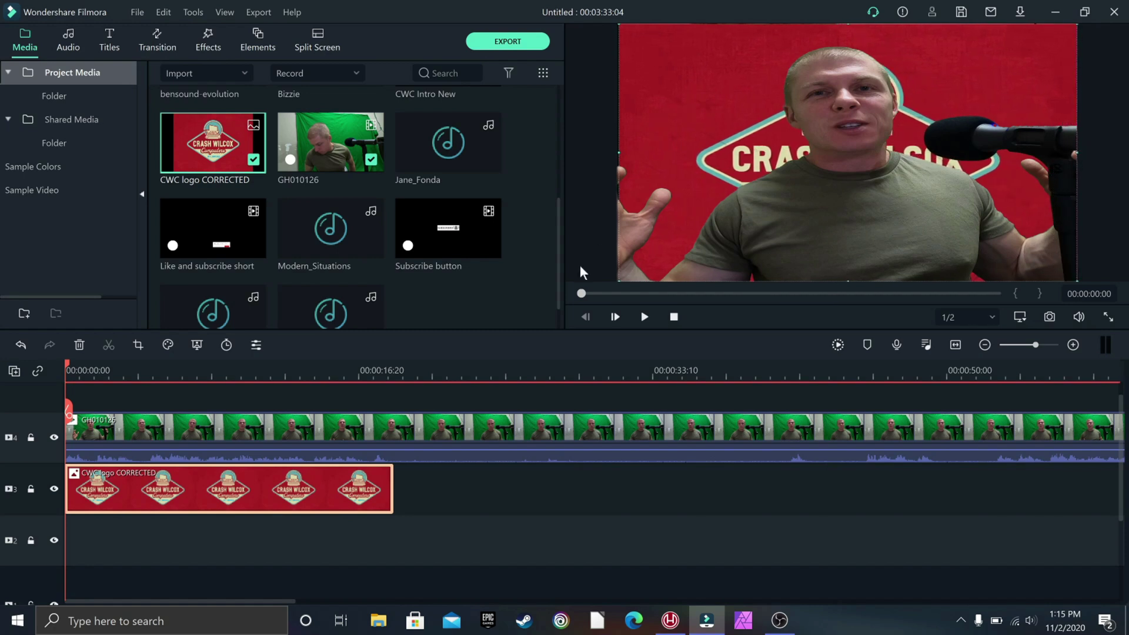
left_click(465, 500)
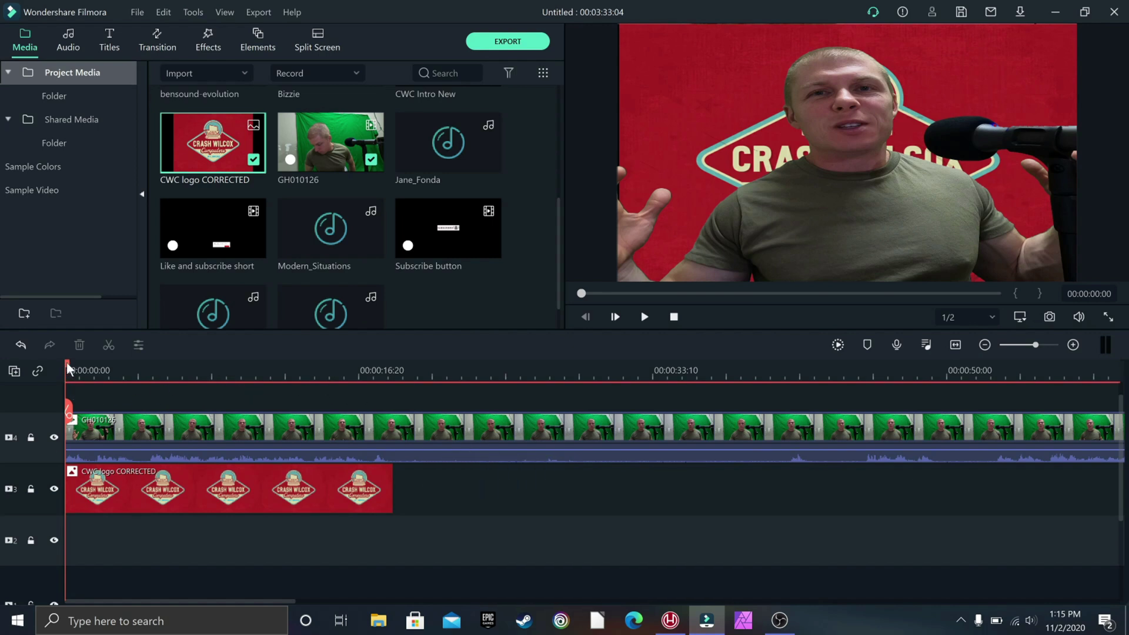
Step: Try splitting both clips at 00:00:18:15 and deleting everything after the cut, then undo the deletion and the split
left_click_drag(71, 365, 389, 375)
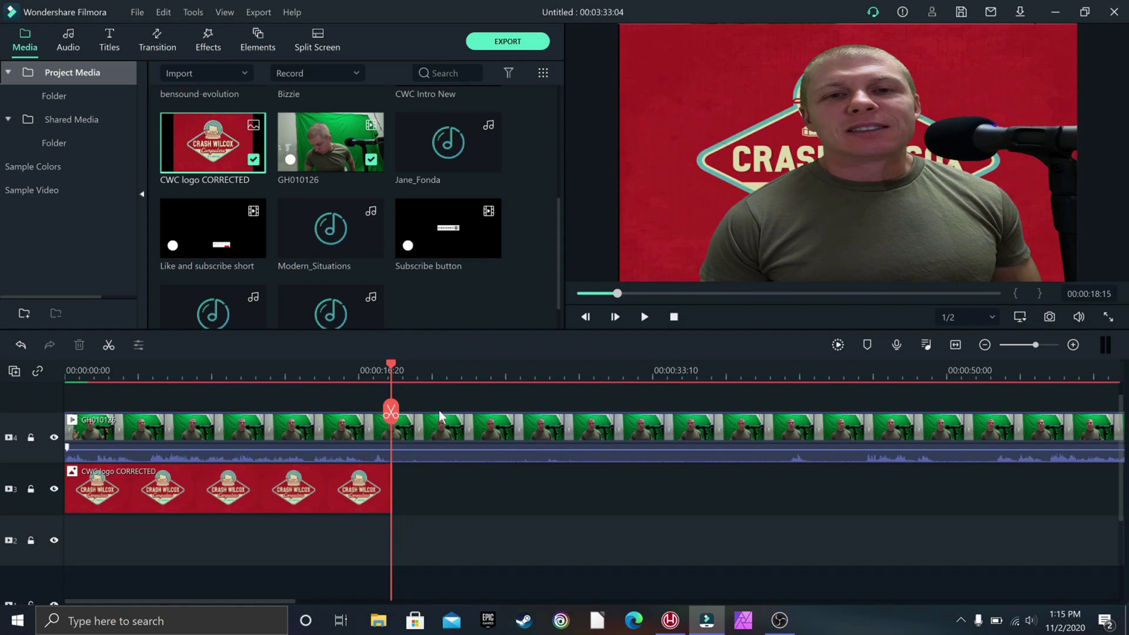
left_click(391, 412)
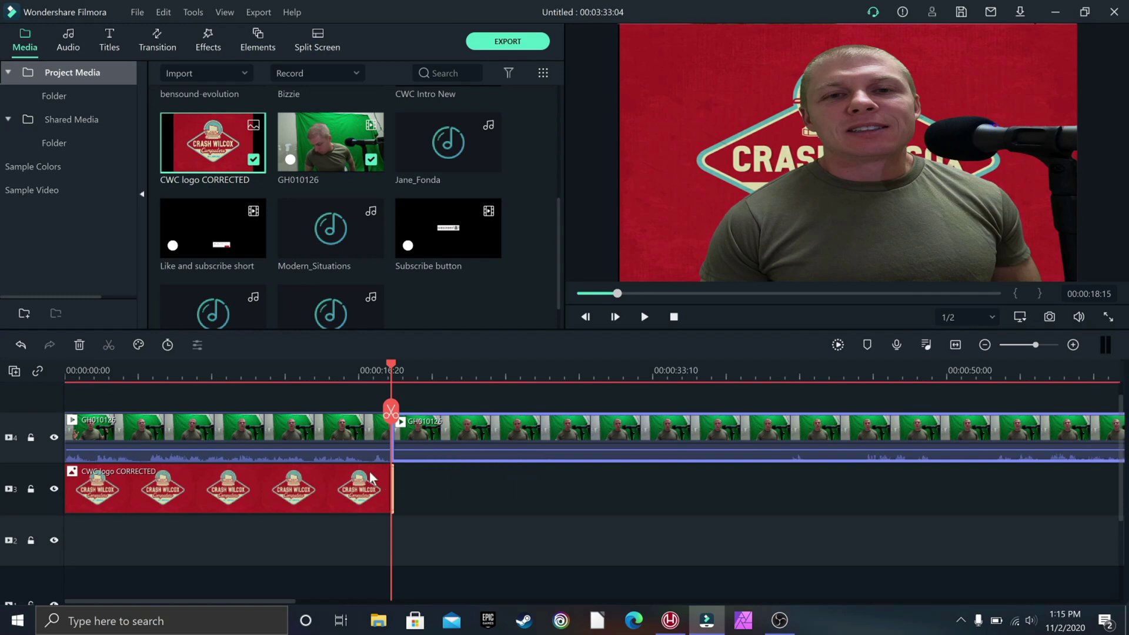
key("Delete")
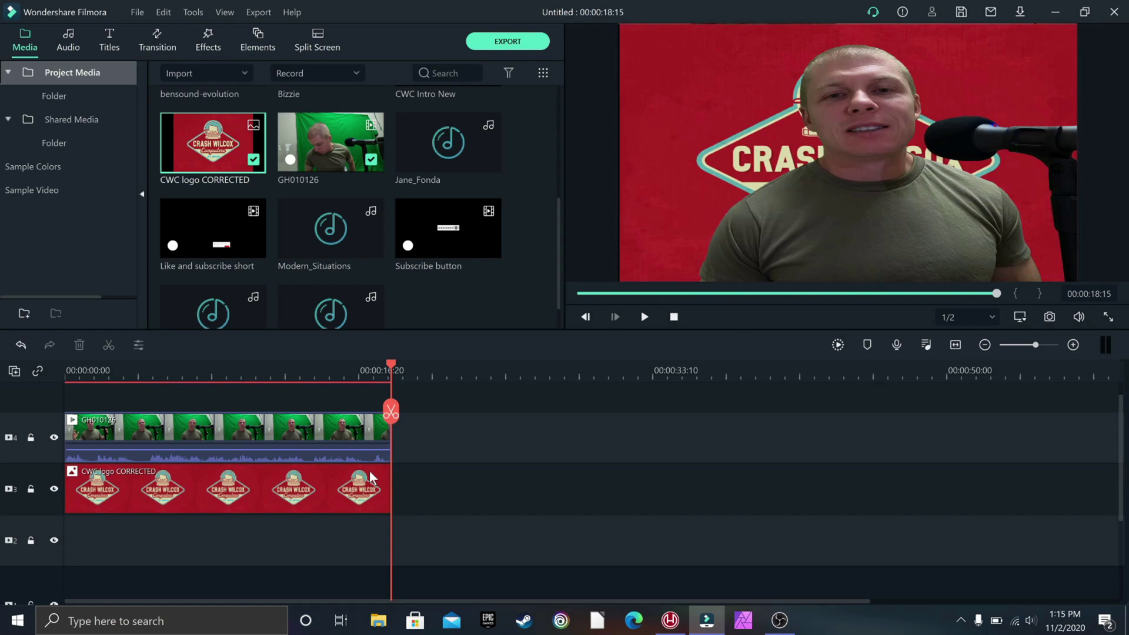
key("ctrl+z")
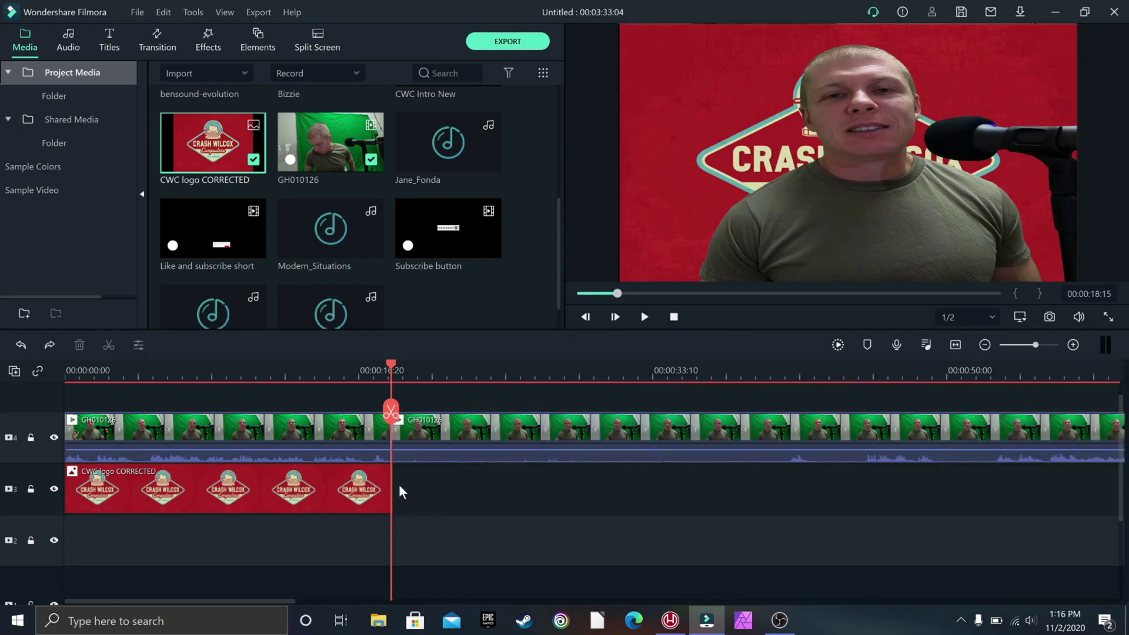
left_click(397, 484)
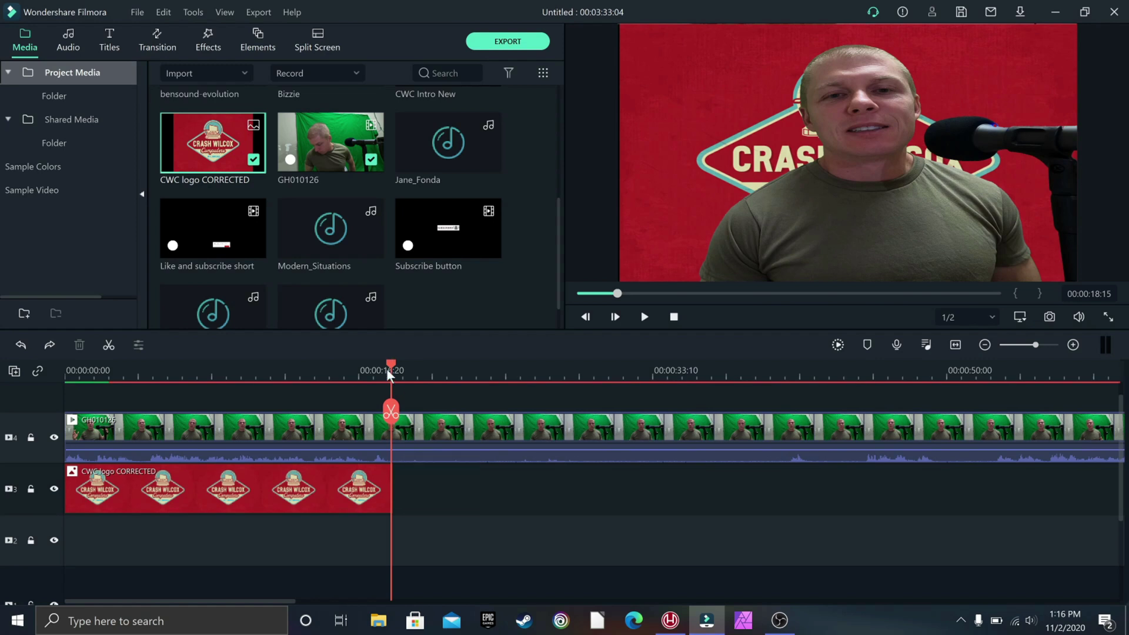
Step: Split only the GH010126 clip at 00:00:18:15, near the end of the logo background
left_click(425, 432)
key("ctrl+b")
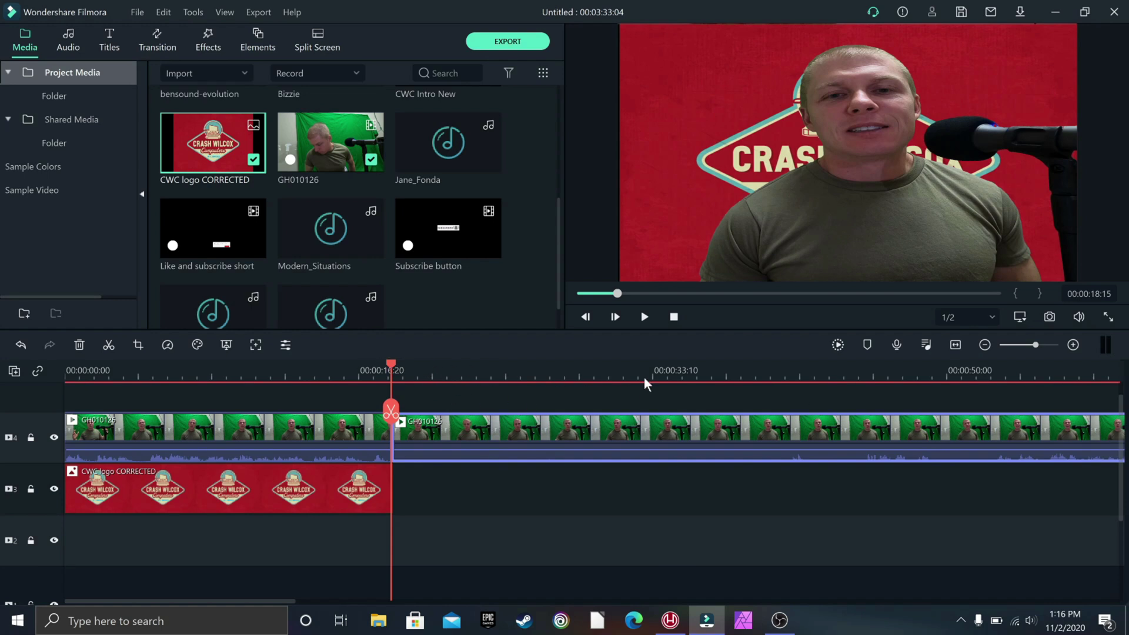
Step: Split the second GH010126 clip at 00:00:52:20 and delete the unwanted section between 00:00:18:15 and the new cut
left_click(433, 376)
scroll(458, 400, "up", 3)
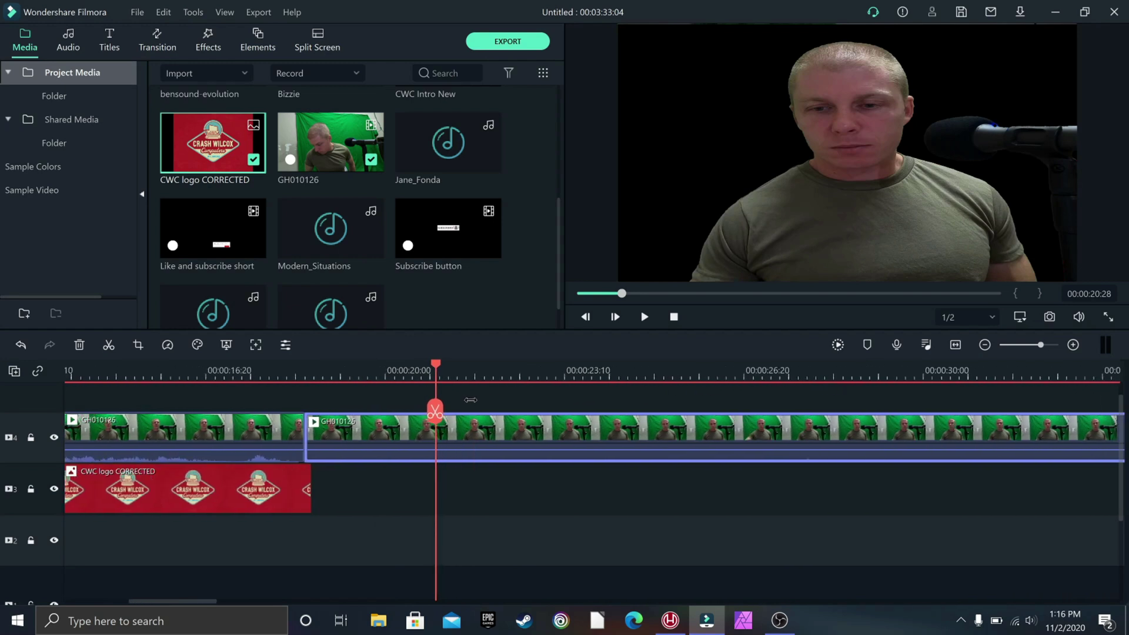
scroll(471, 400, "down", 1)
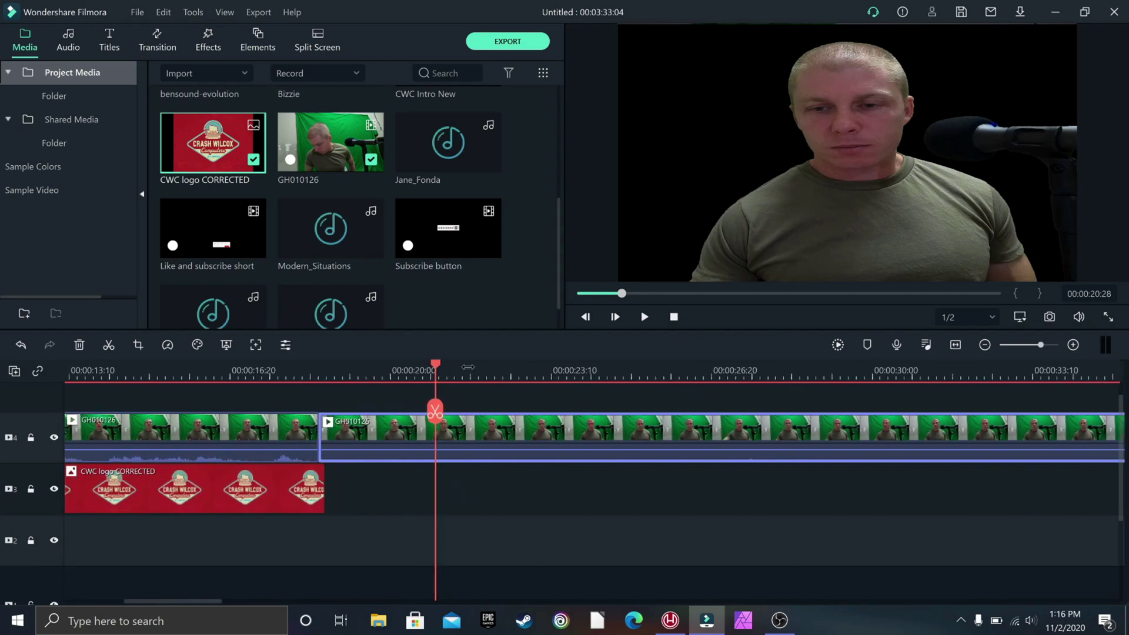
scroll(467, 367, "down", 4)
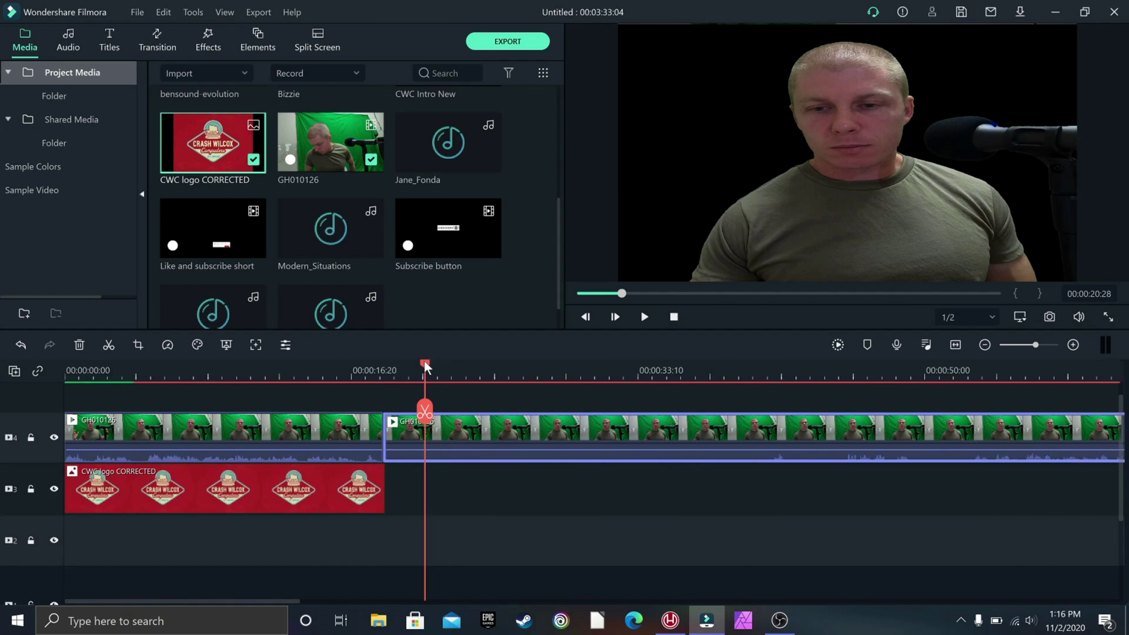
left_click_drag(425, 359, 565, 370)
left_click_drag(332, 370, 450, 373)
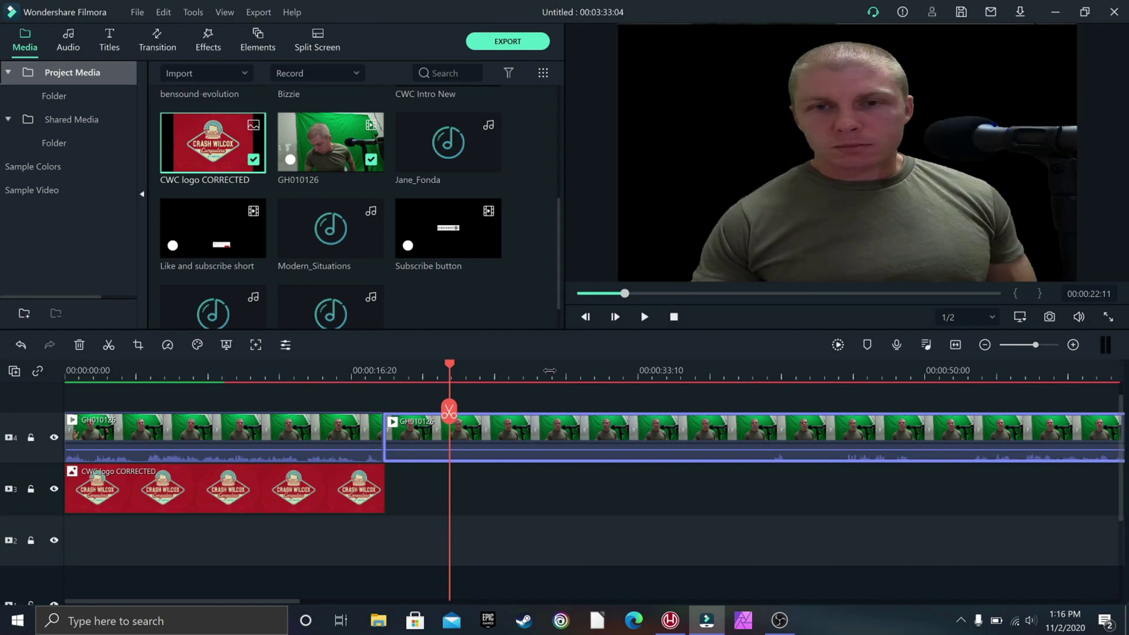
left_click_drag(549, 370, 484, 381)
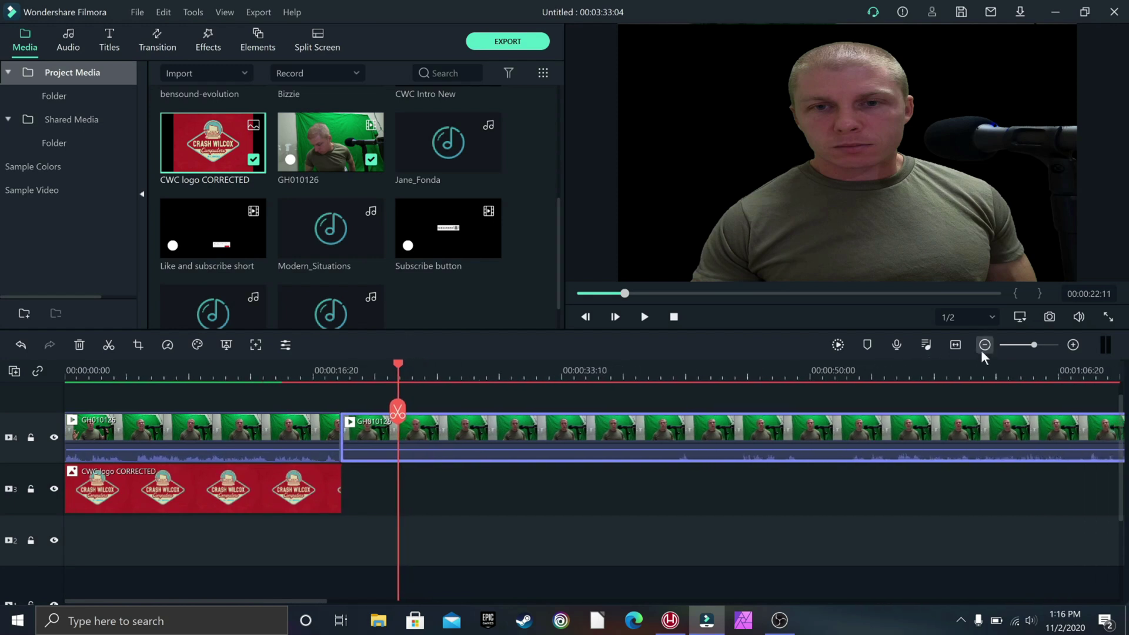
left_click(1070, 344)
left_click(986, 343)
left_click(986, 343)
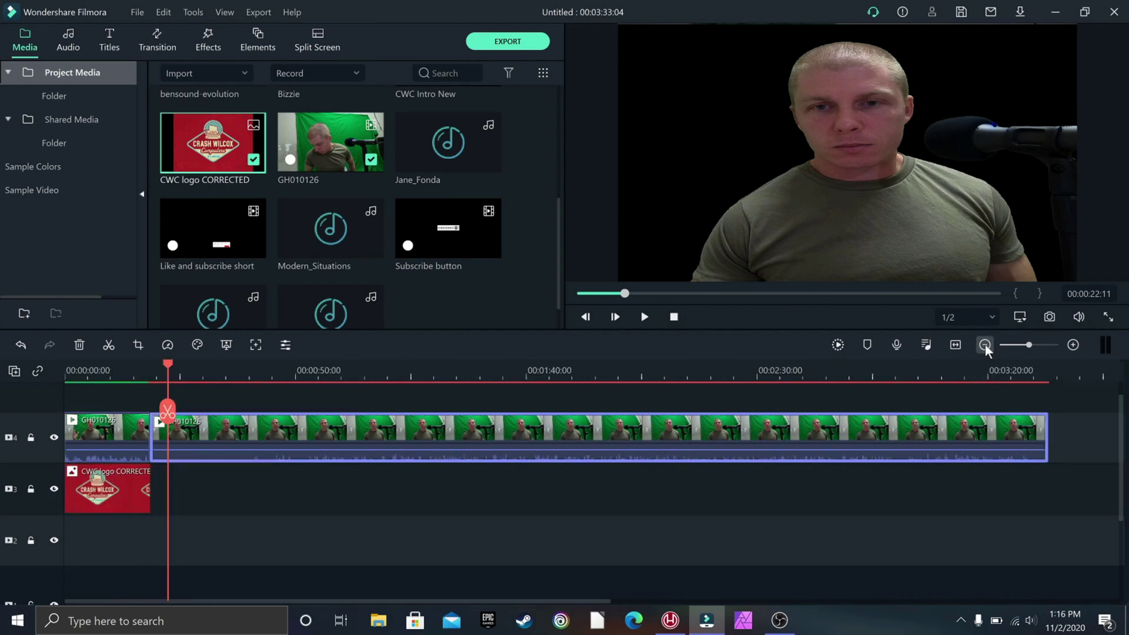
left_click(1073, 344)
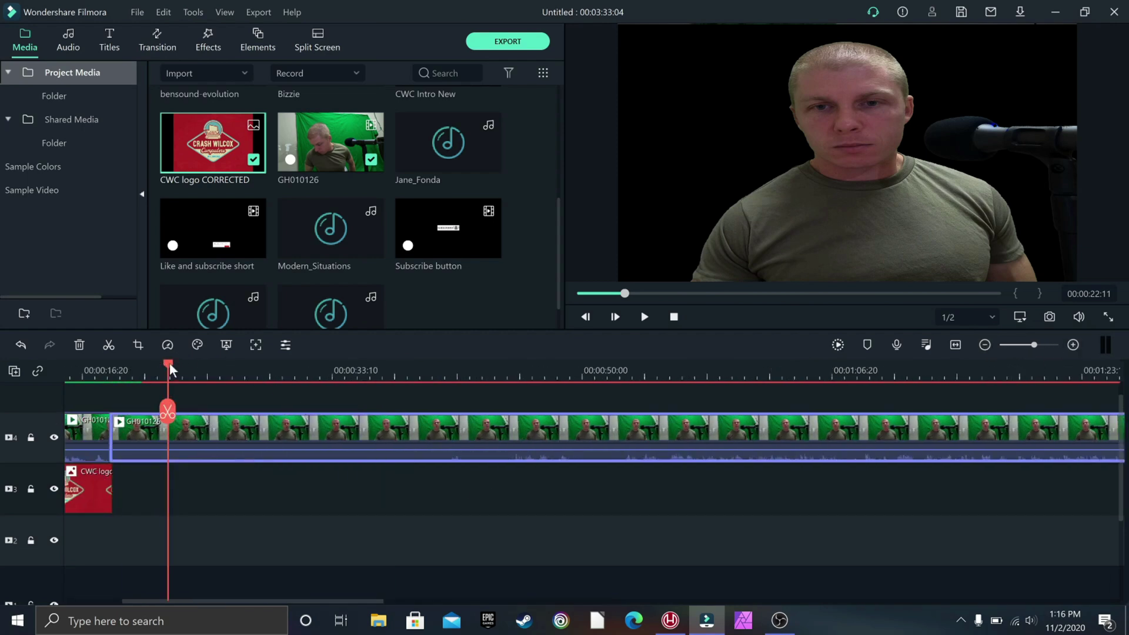
left_click_drag(170, 362, 623, 404)
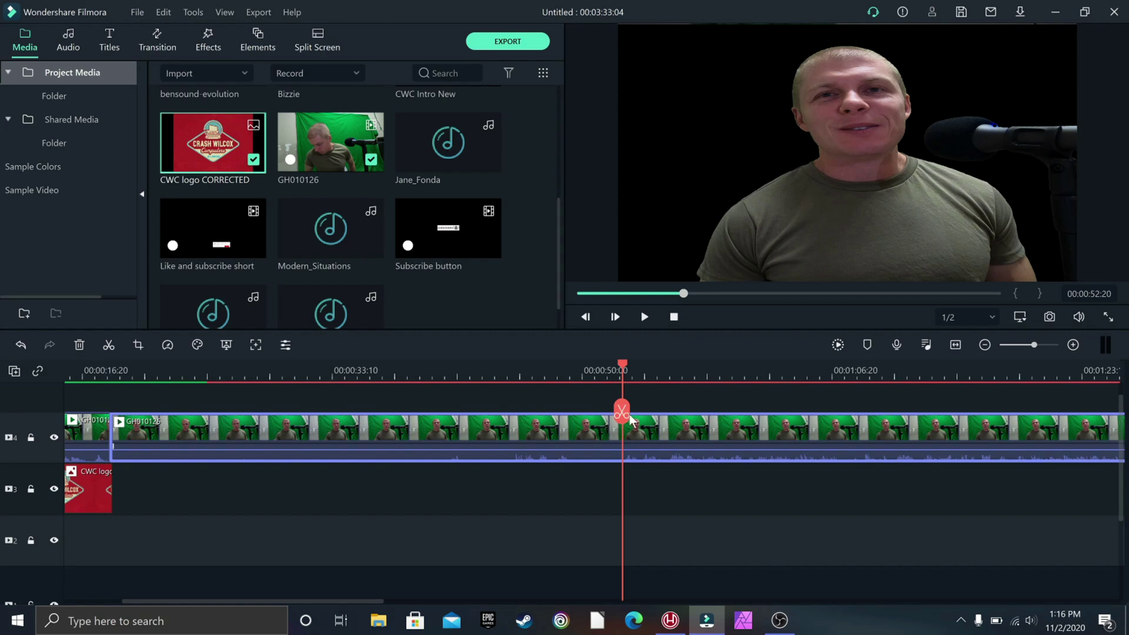
left_click(624, 412)
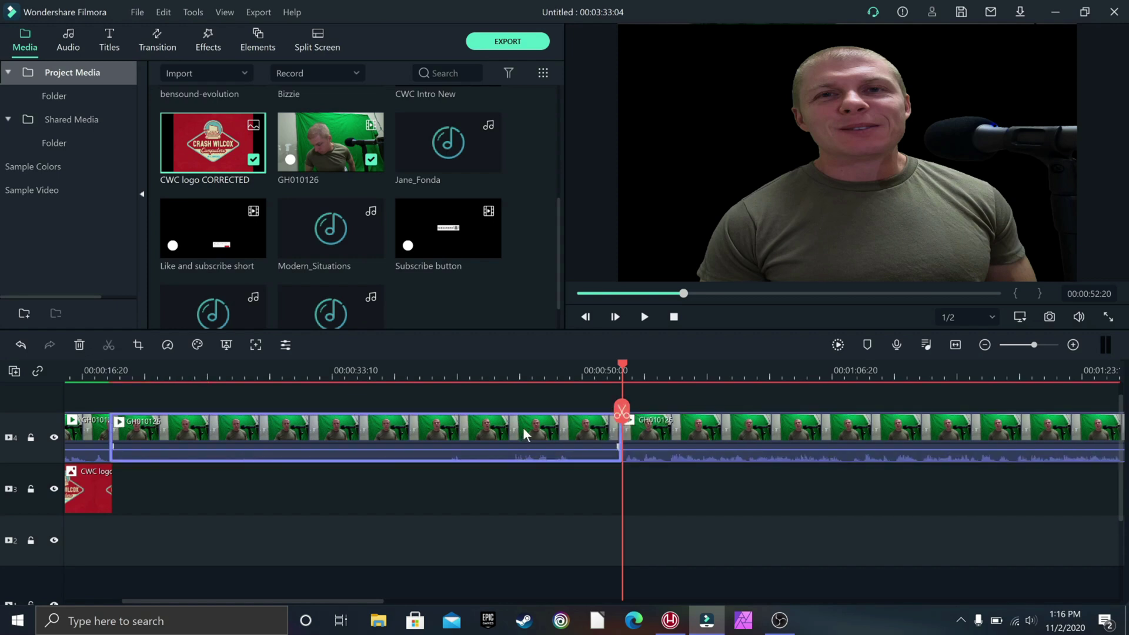
key("Delete")
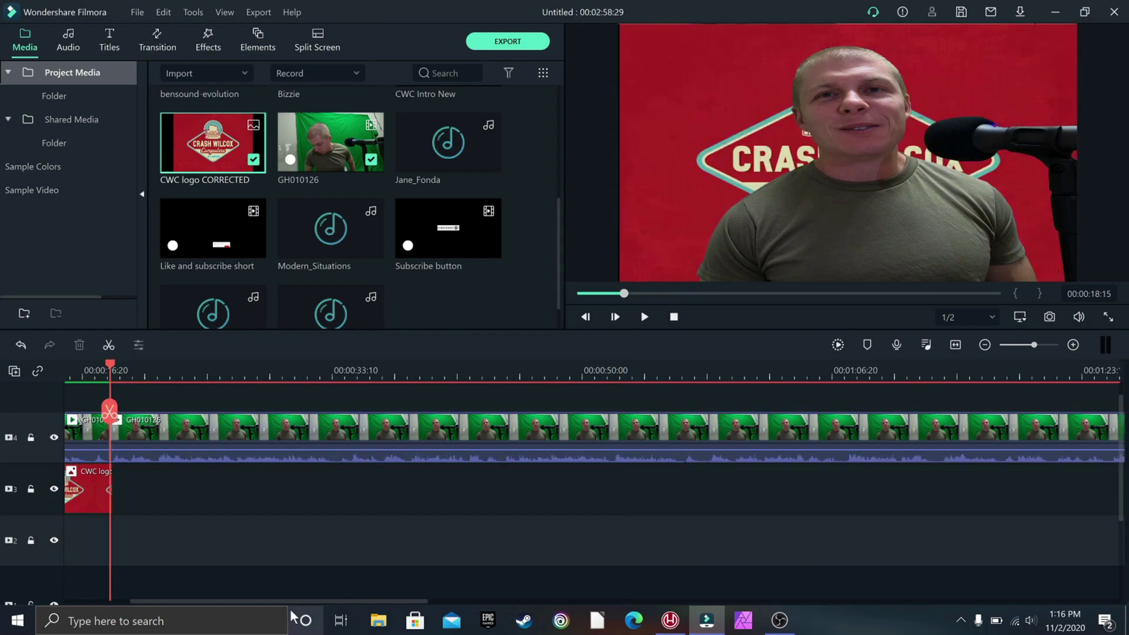
Step: Move the remaining GH010126 clip later to open a gap and place CWC Intro New directly after the first GH010126 clip
left_click_drag(295, 602, 231, 602)
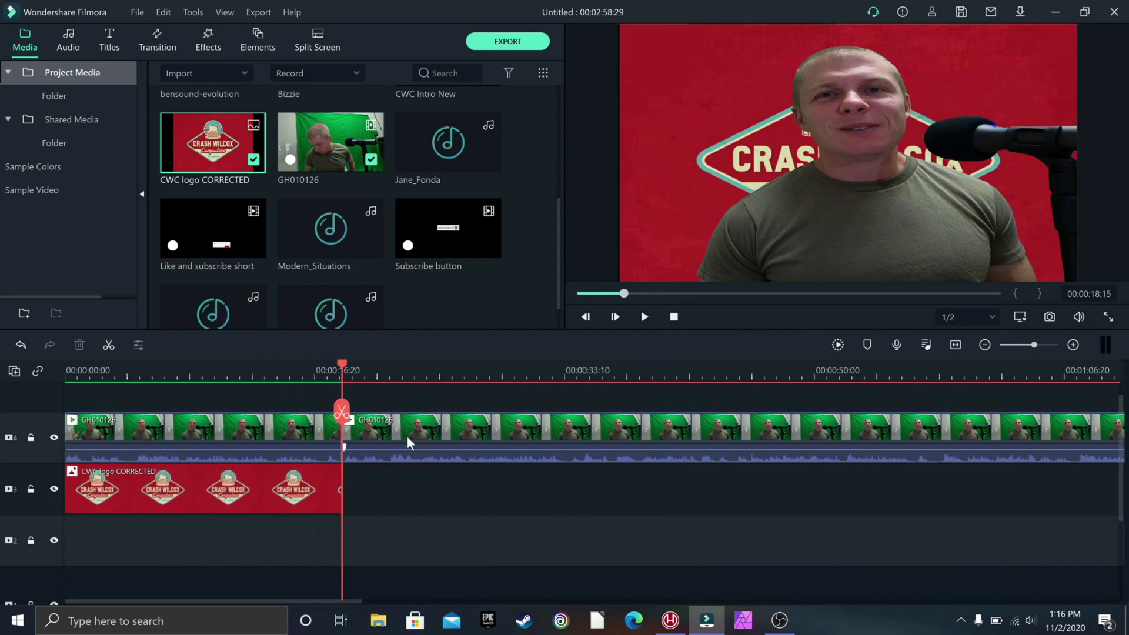
left_click(738, 426)
left_click_drag(738, 427, 1093, 436)
scroll(336, 164, "up", 5)
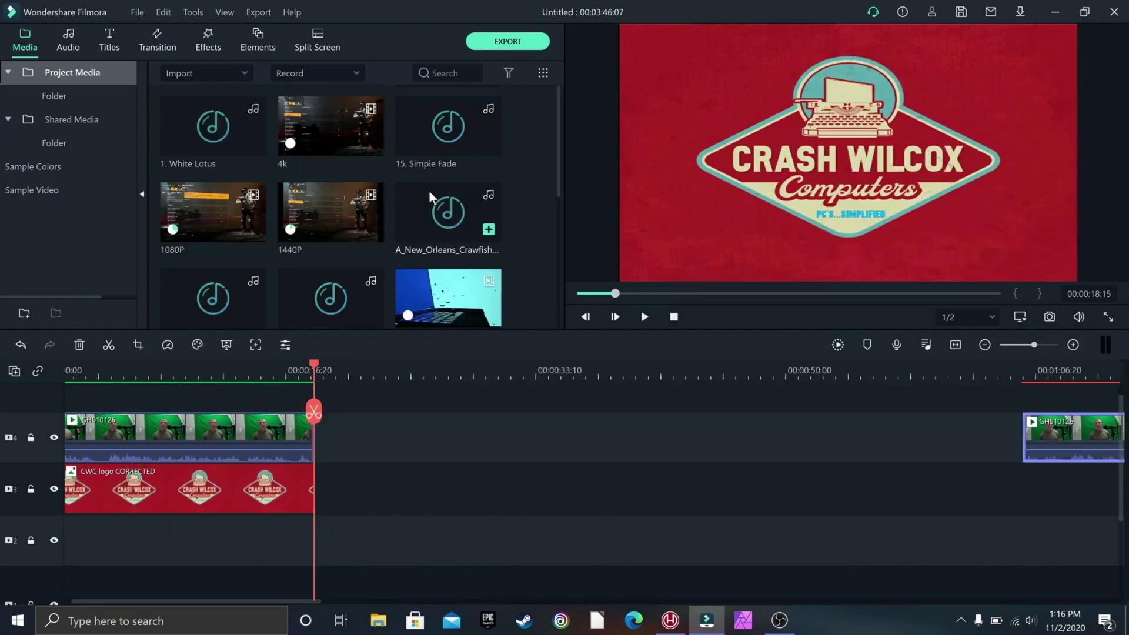
left_click_drag(444, 289, 325, 457)
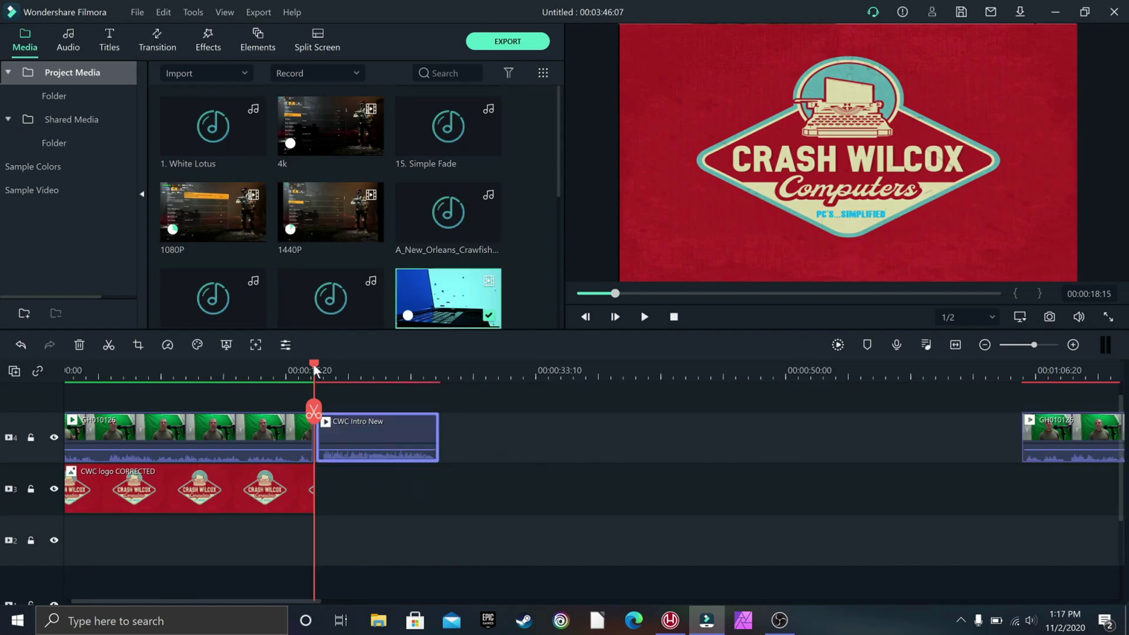
left_click_drag(313, 363, 299, 364)
mouse_move(365, 433)
left_mouse_down()
mouse_move(344, 432)
mouse_move(354, 428)
left_mouse_up()
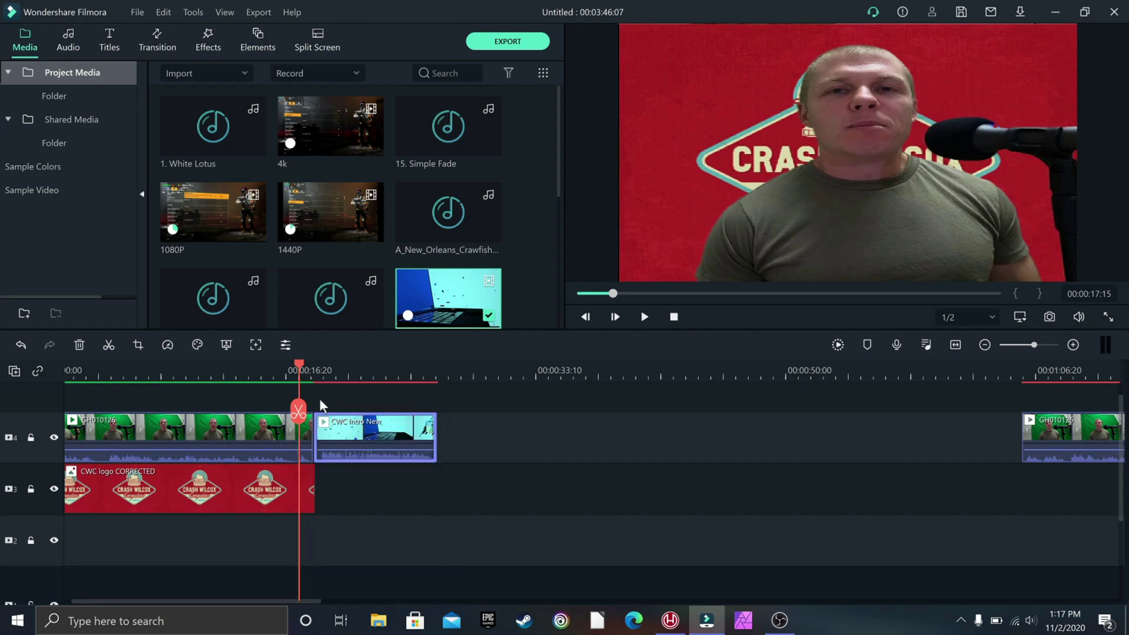
Step: Try moving CWC Intro New freely with timeline snap disabled, then re-enable snapping and rejoin it to the first GH010126 clip
right_click(365, 426)
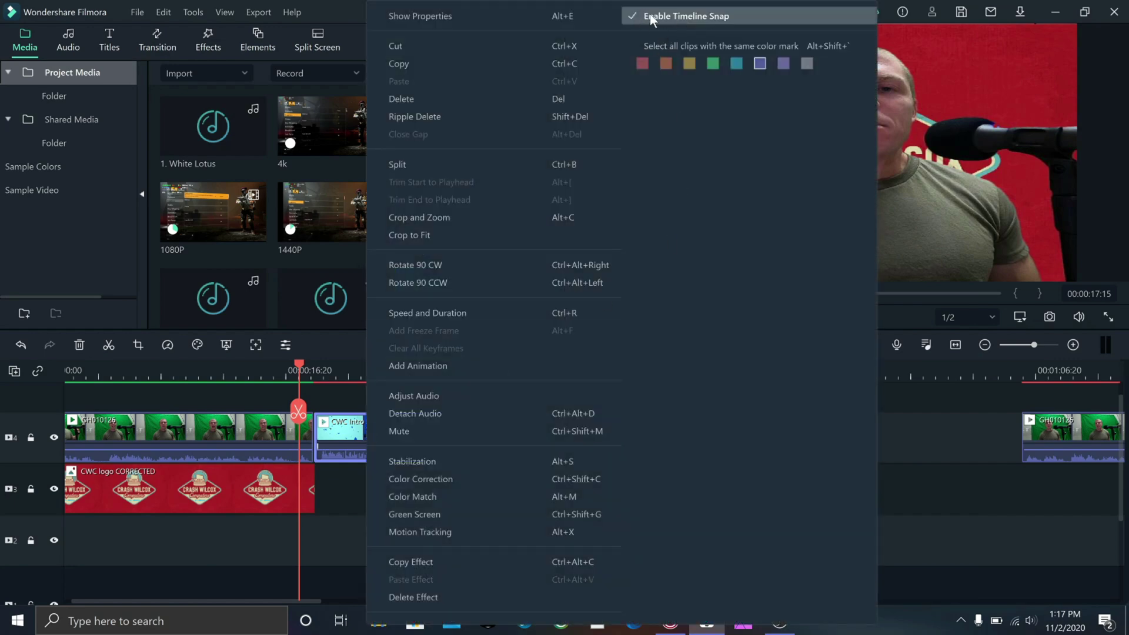
left_click(663, 18)
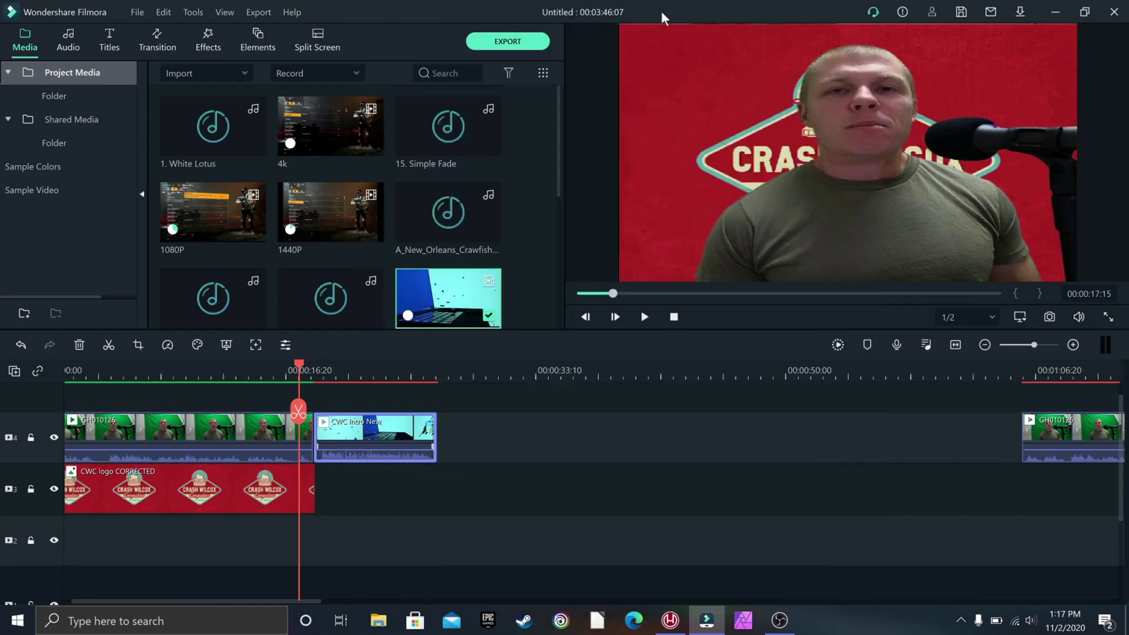
left_click_drag(360, 432, 397, 428)
right_click(397, 428)
left_click(784, 16)
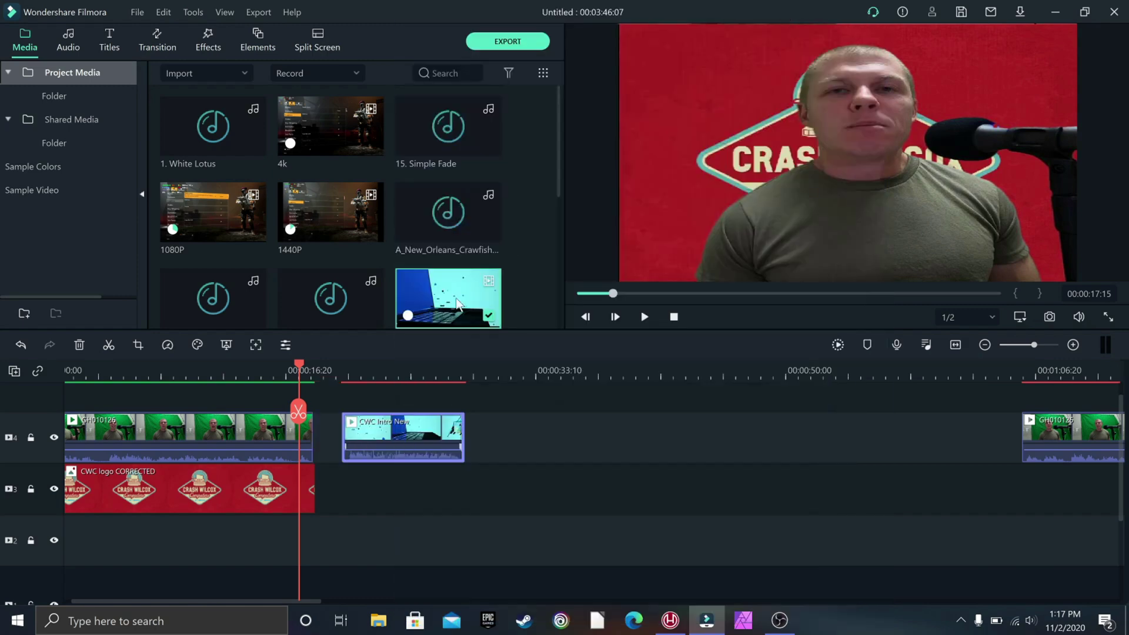
left_click_drag(390, 421, 352, 436)
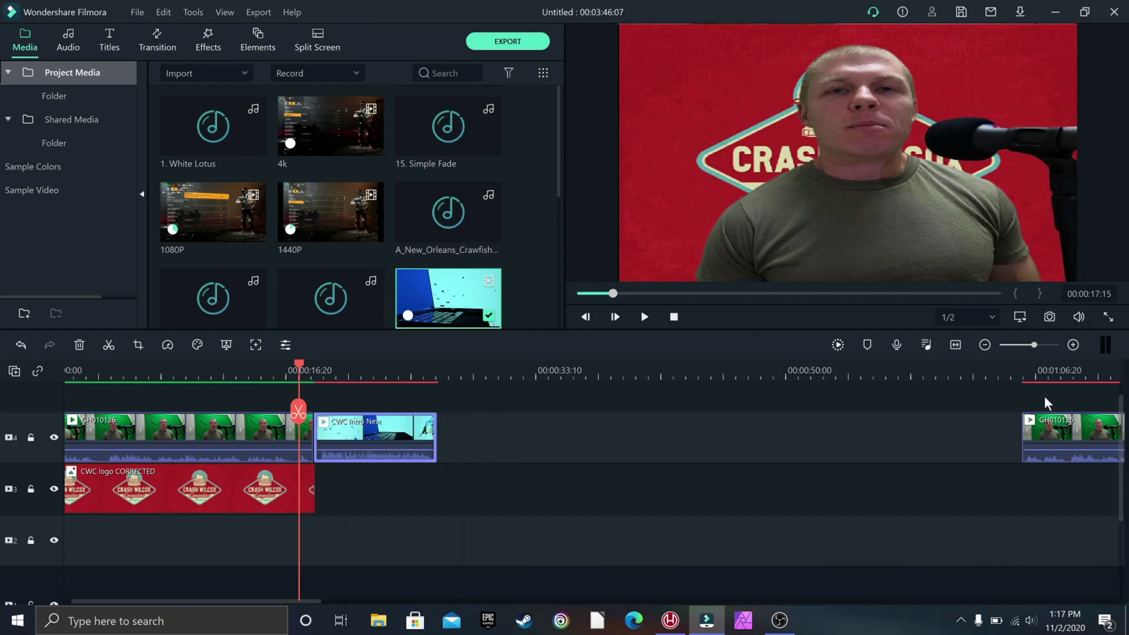
Step: Move the remaining GH010126 clip against the end of CWC Intro New and preview the intro at 00:00:20:08
left_click(876, 435)
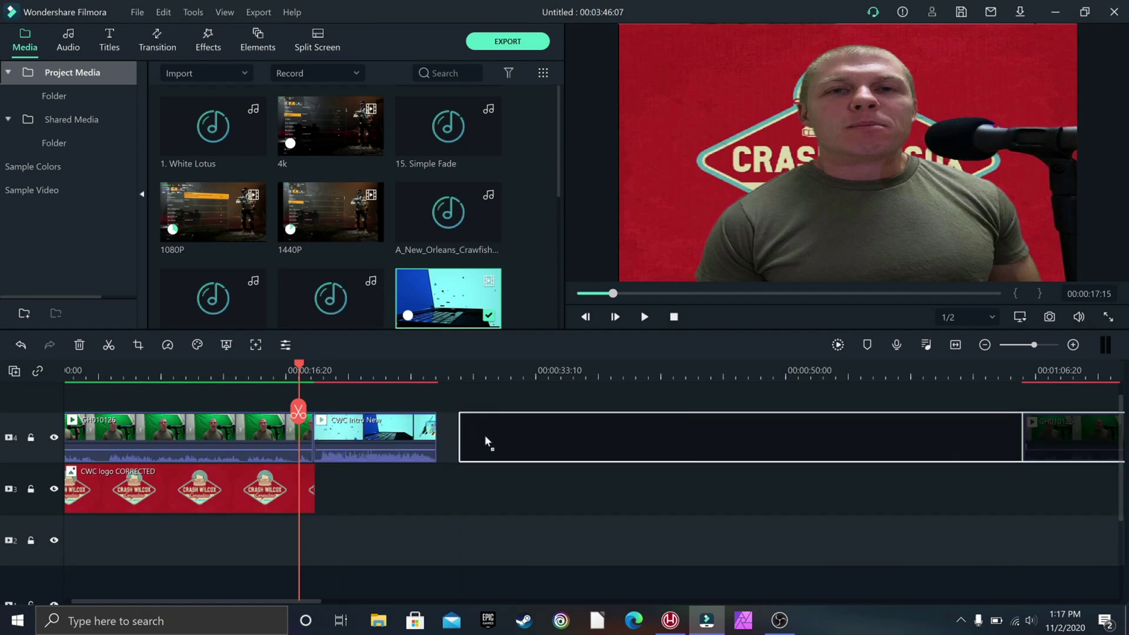
key("Delete")
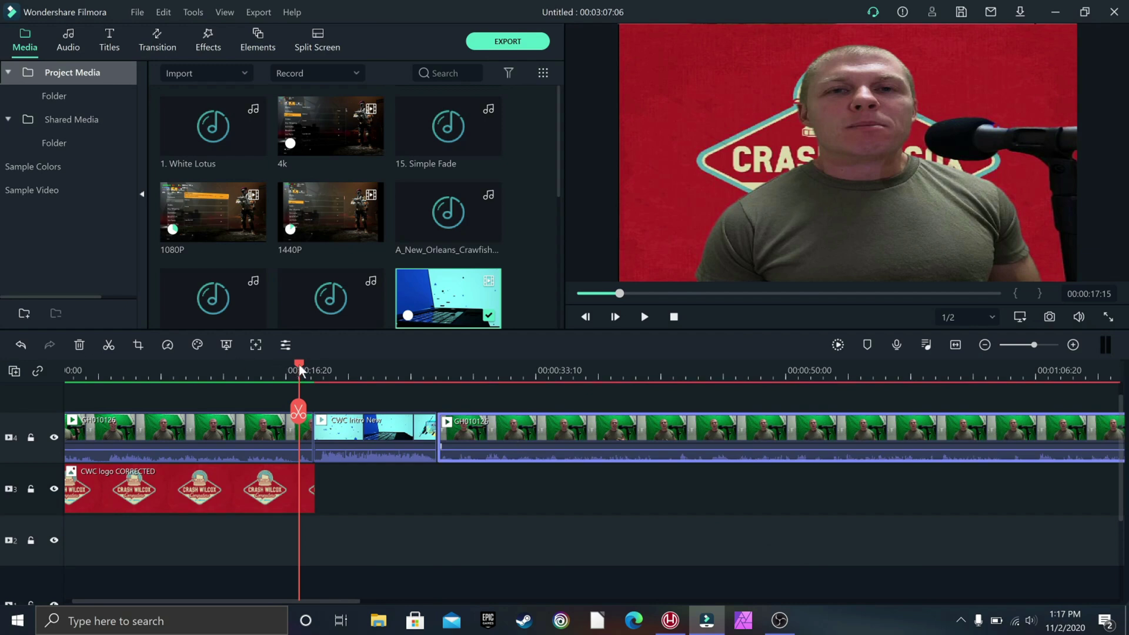
left_click_drag(300, 368, 340, 383)
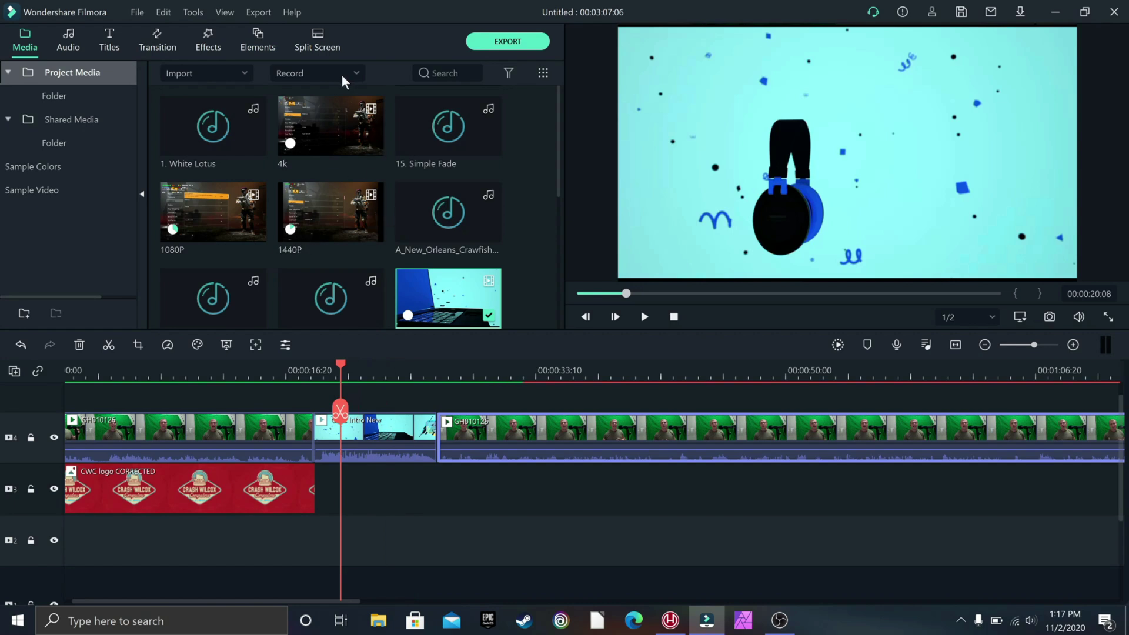
Step: Place the 4k, 1440P and 1080P clips on tracks 3, 2 and 1, each starting where CWC Intro New ends
mouse_move(345, 115)
left_click_drag(337, 117, 428, 494)
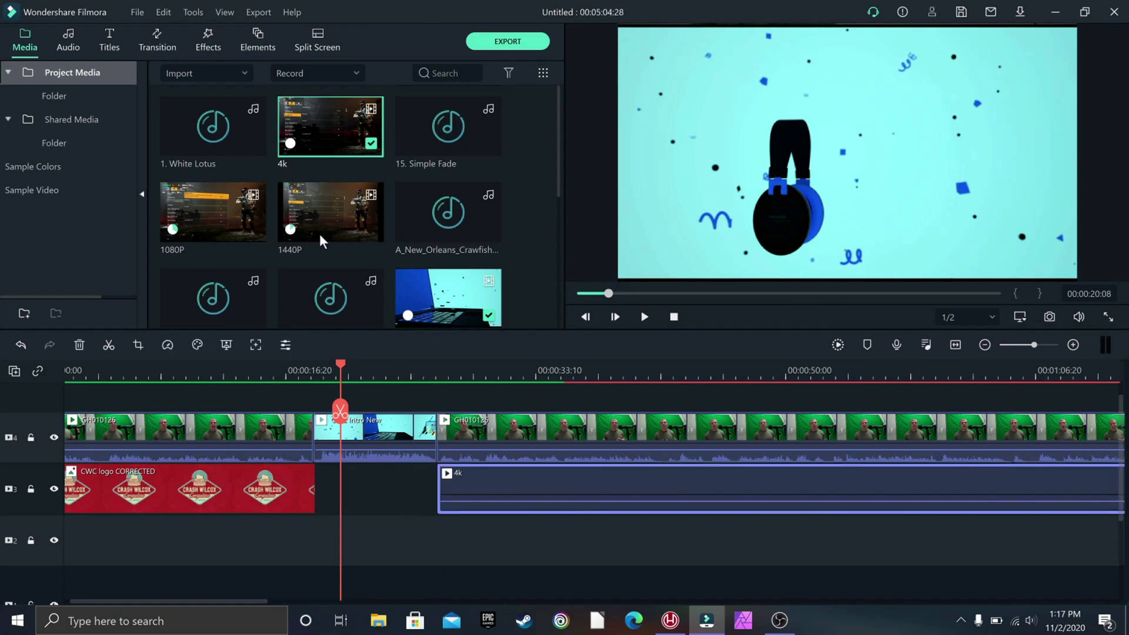
left_click_drag(317, 217, 436, 539)
left_click_drag(290, 305, 458, 588)
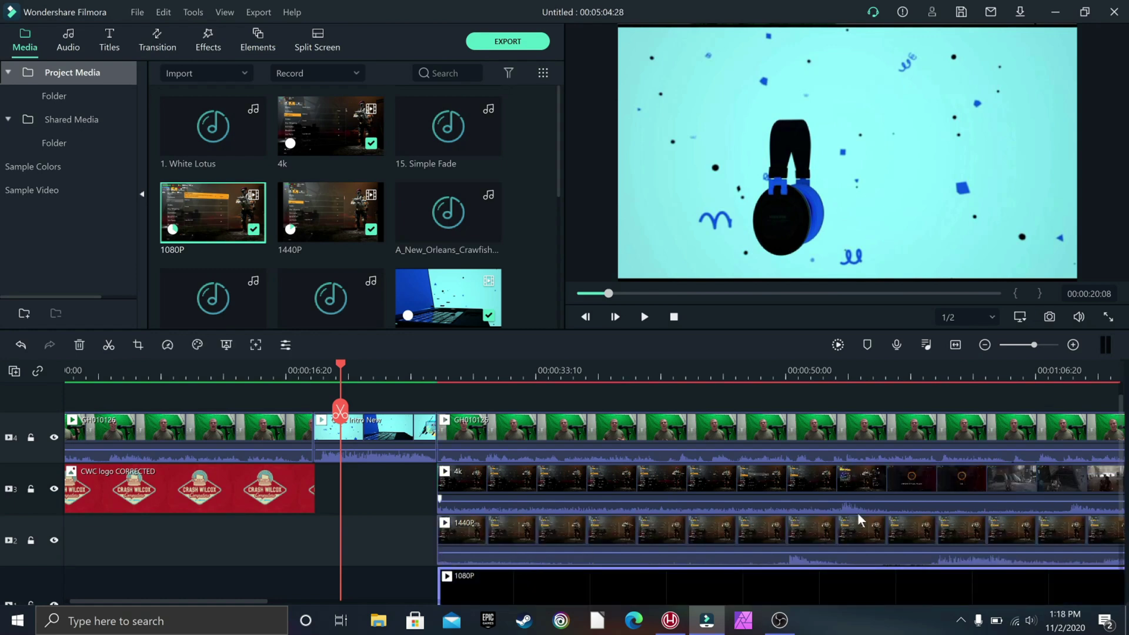
scroll(569, 477, "down", 1)
scroll(569, 478, "up", 1)
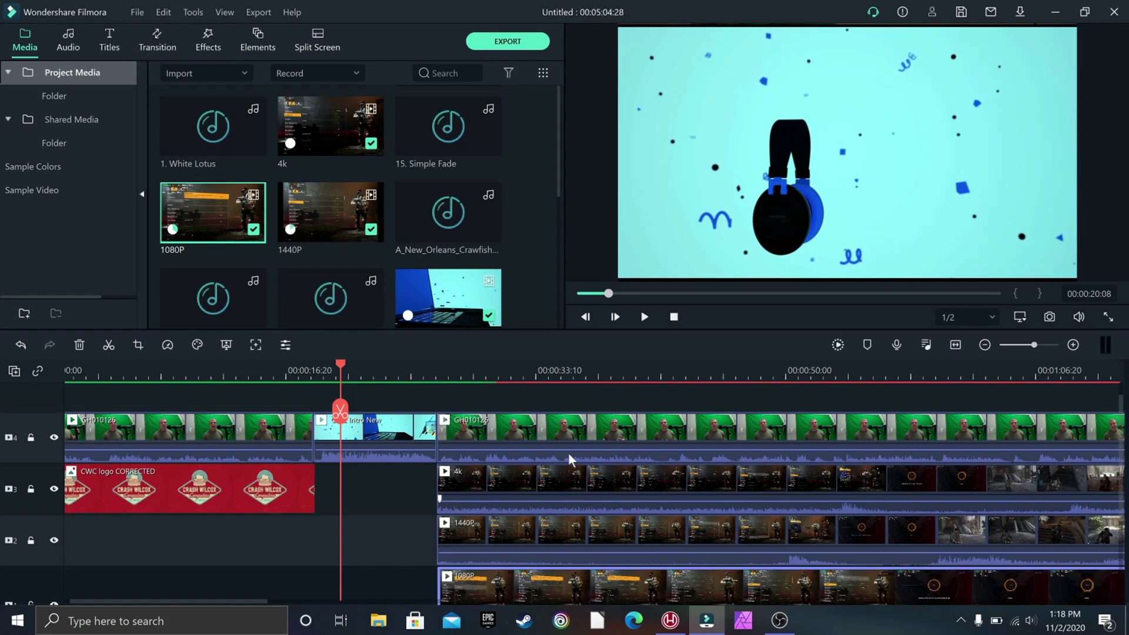
scroll(411, 544, "down", 2)
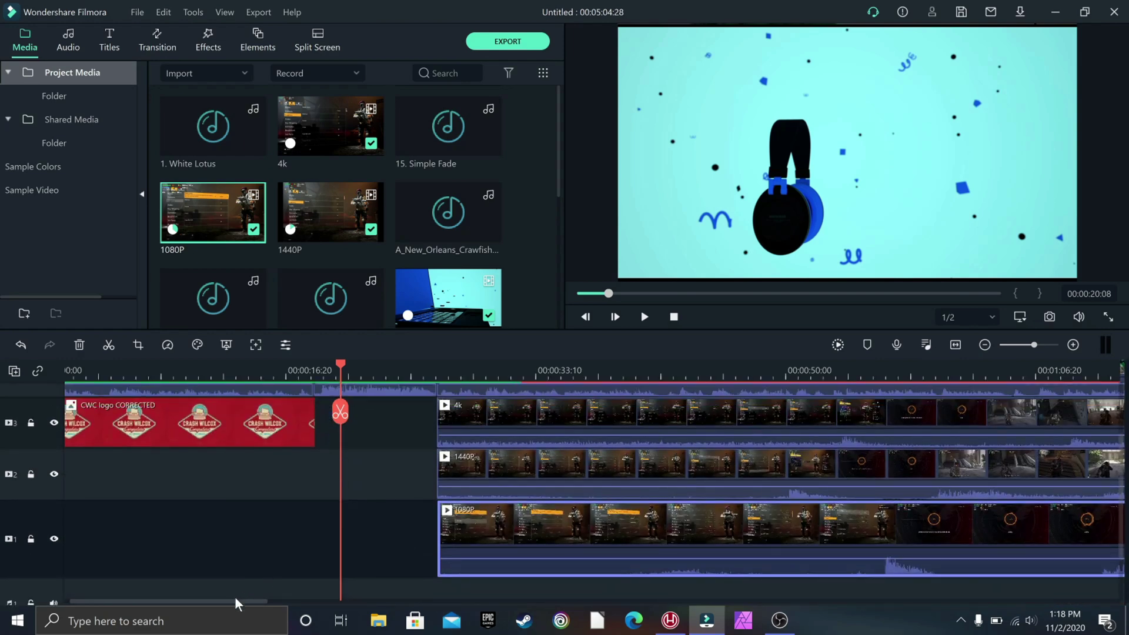
Step: At 00:00:33:03, shrink the GH010126 clip after the intro to about a quarter width in the video frame's lower-right corner
left_click_drag(246, 600, 273, 598)
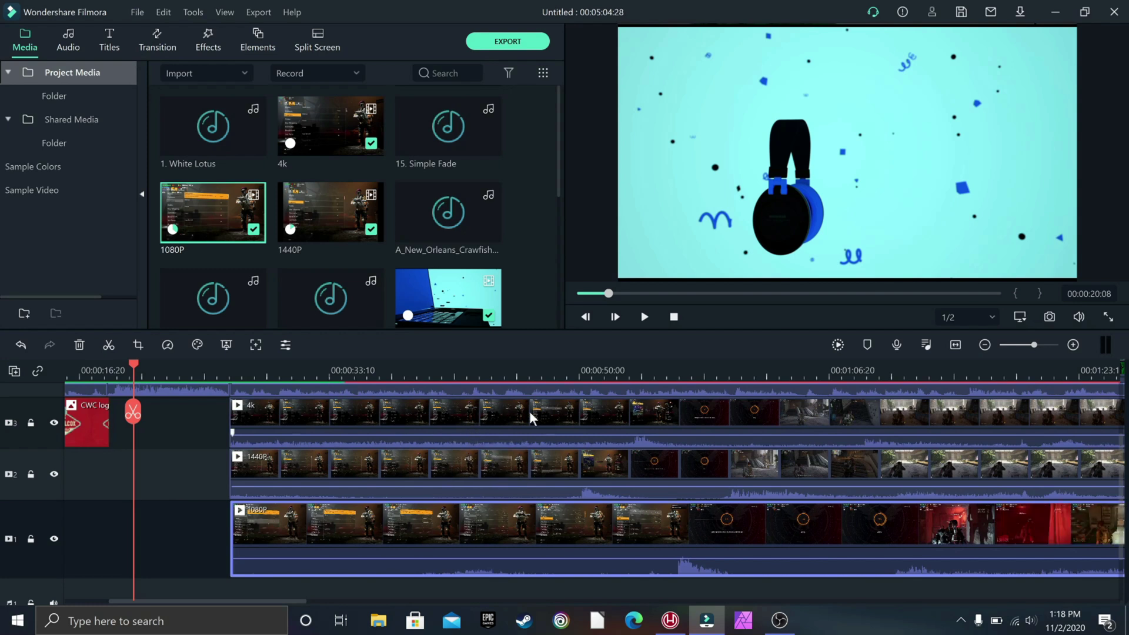
scroll(346, 460, "up", 2)
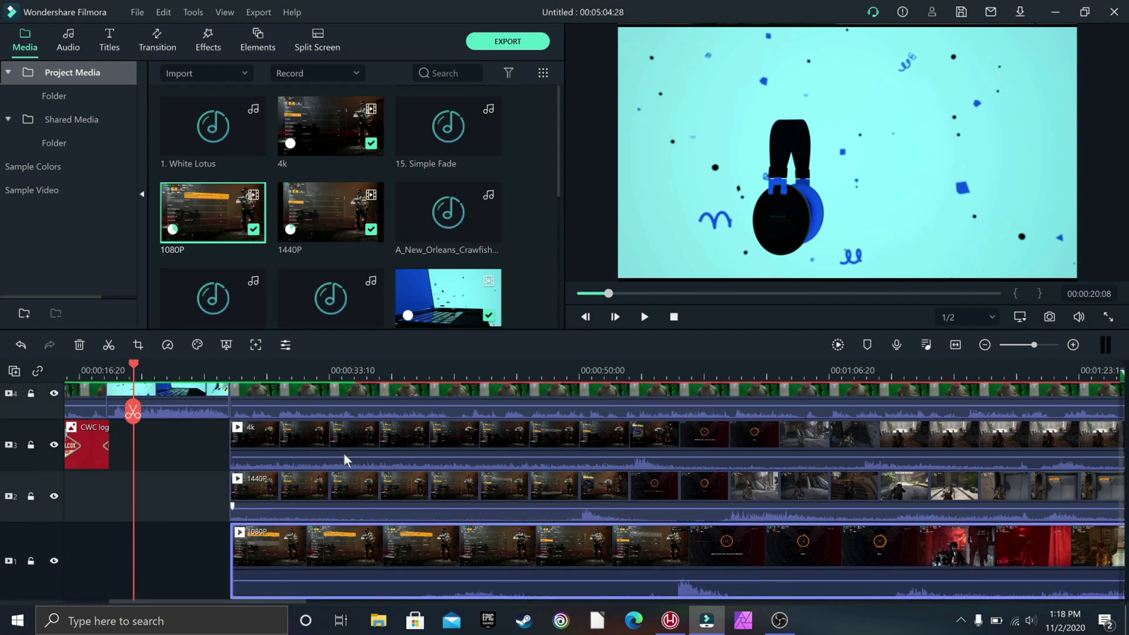
scroll(346, 459, "up", 1)
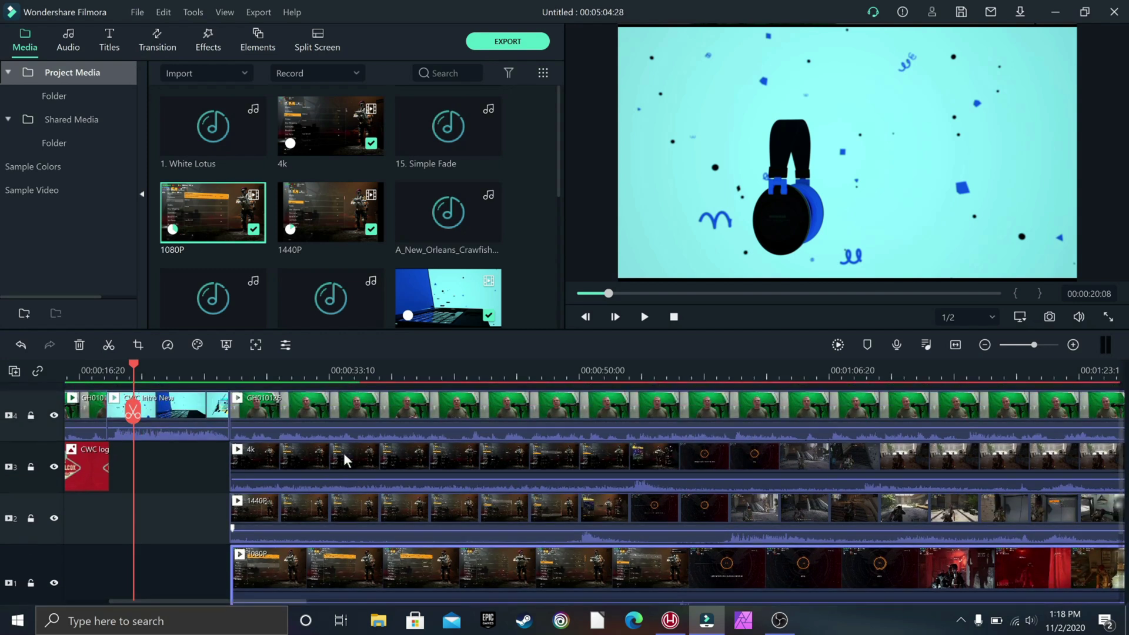
left_click(326, 370)
left_click(351, 410)
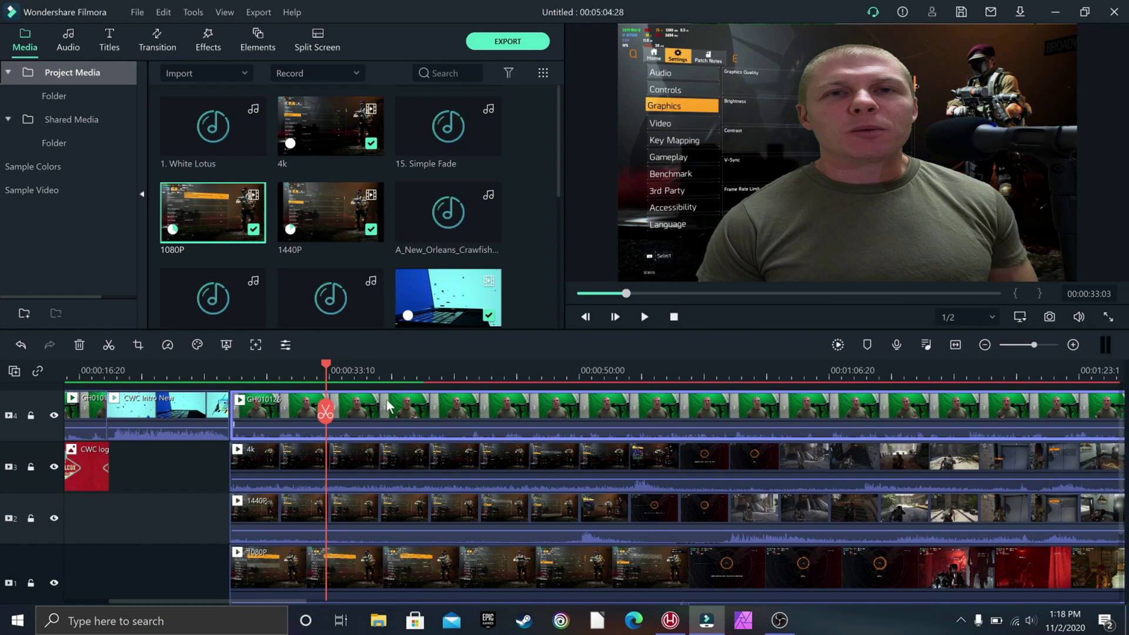
double_click(419, 411)
left_click(647, 143)
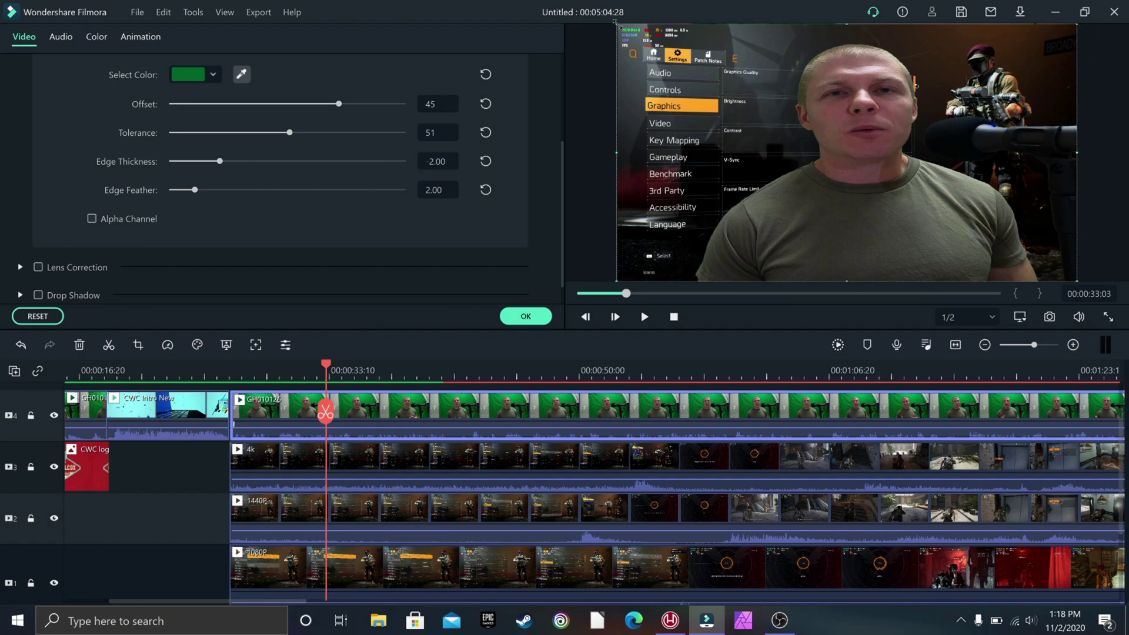
left_click_drag(617, 26, 910, 218)
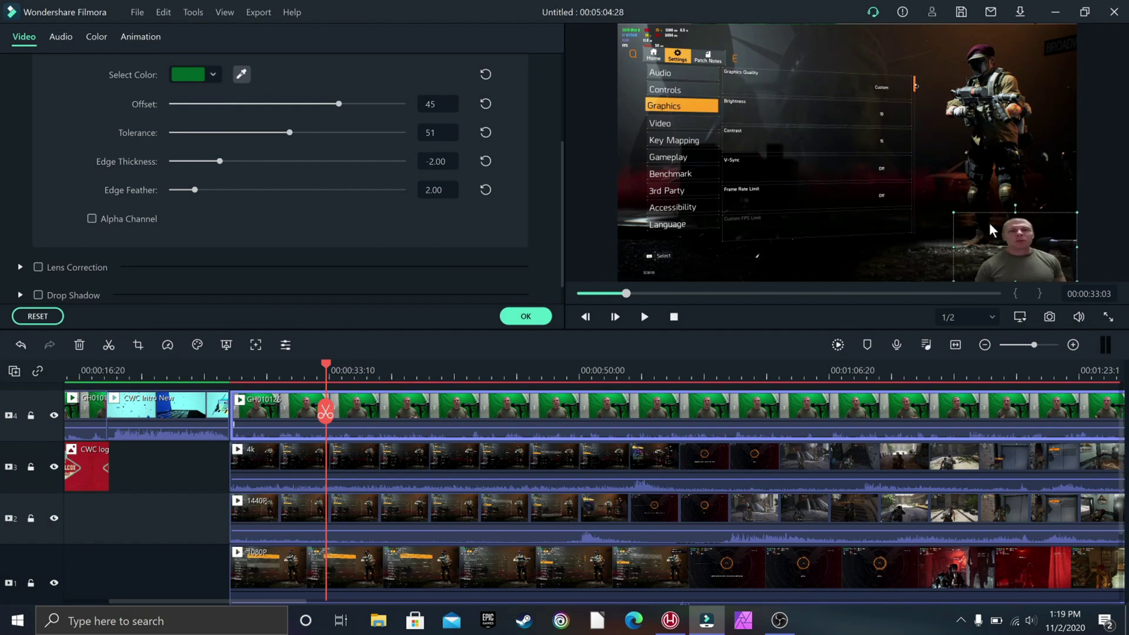
left_click_drag(1030, 250, 972, 186)
left_click_drag(863, 226, 1031, 250)
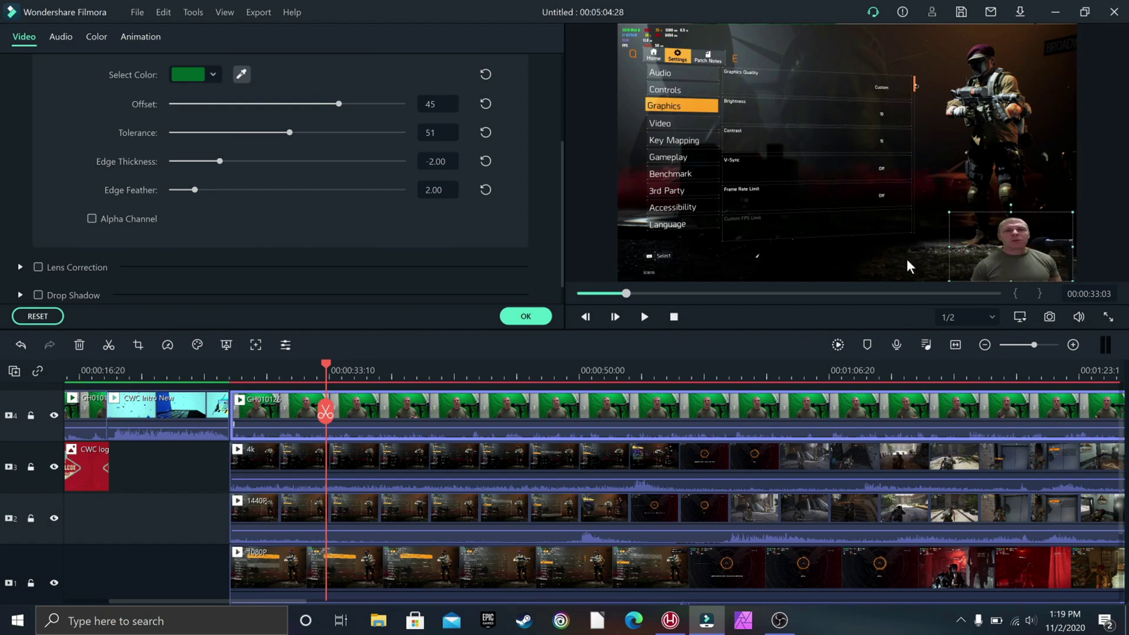
Step: Squash the 4k clip vertically so it fills only the lower half of the video frame
left_click(390, 457)
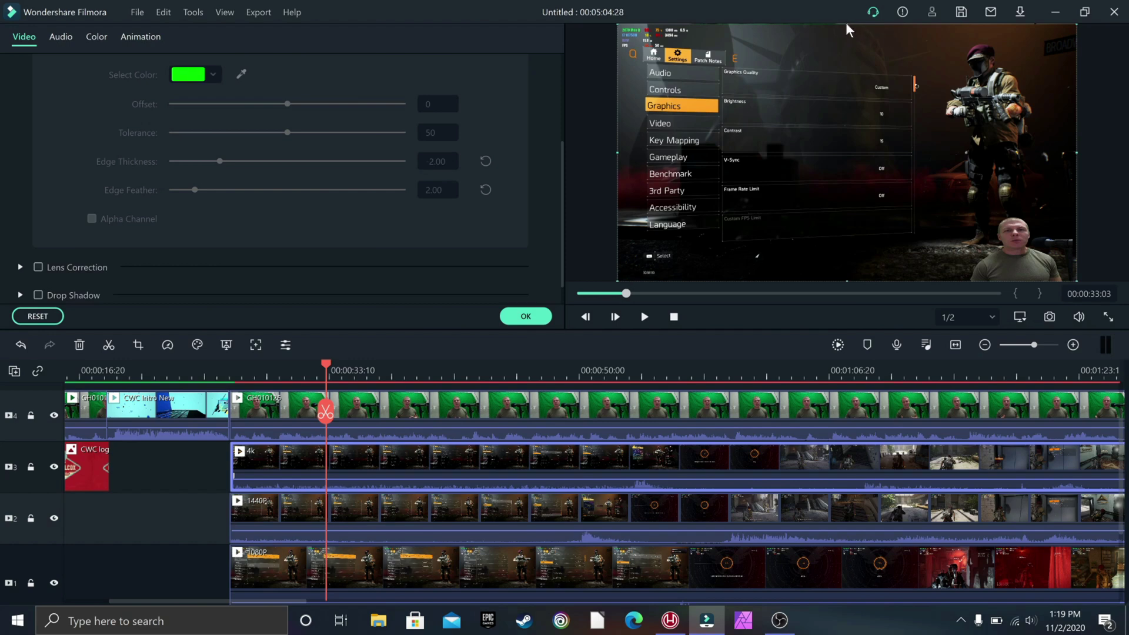
left_click_drag(845, 73, 853, 152)
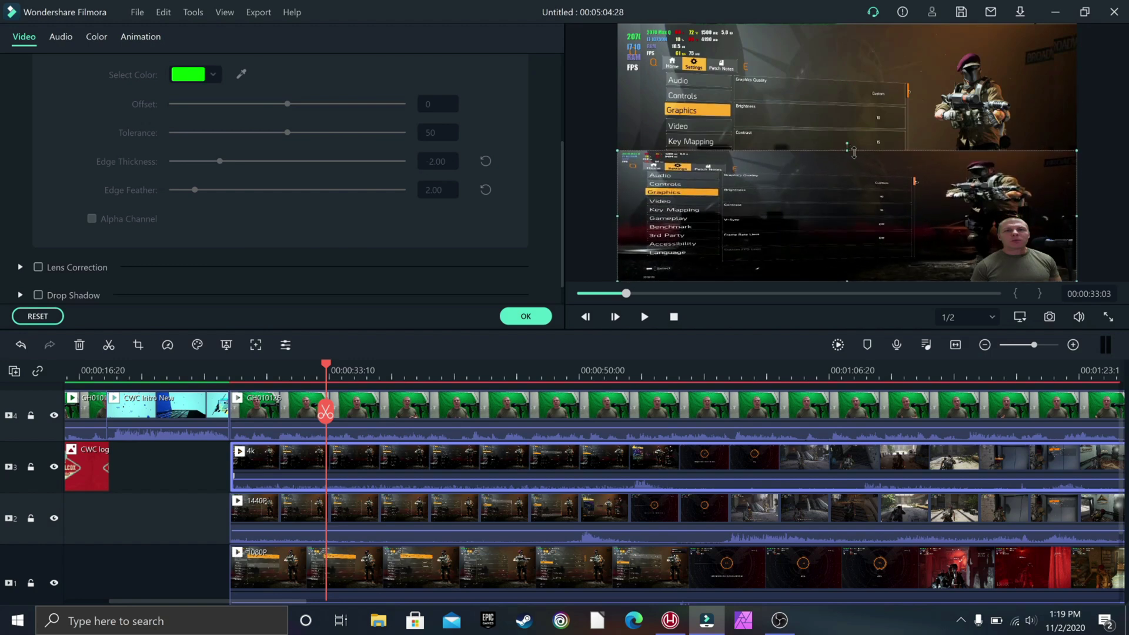
Step: Shrink the 1440P clip horizontally and vertically so it fills roughly the upper-right quarter of the video frame
left_click(560, 502)
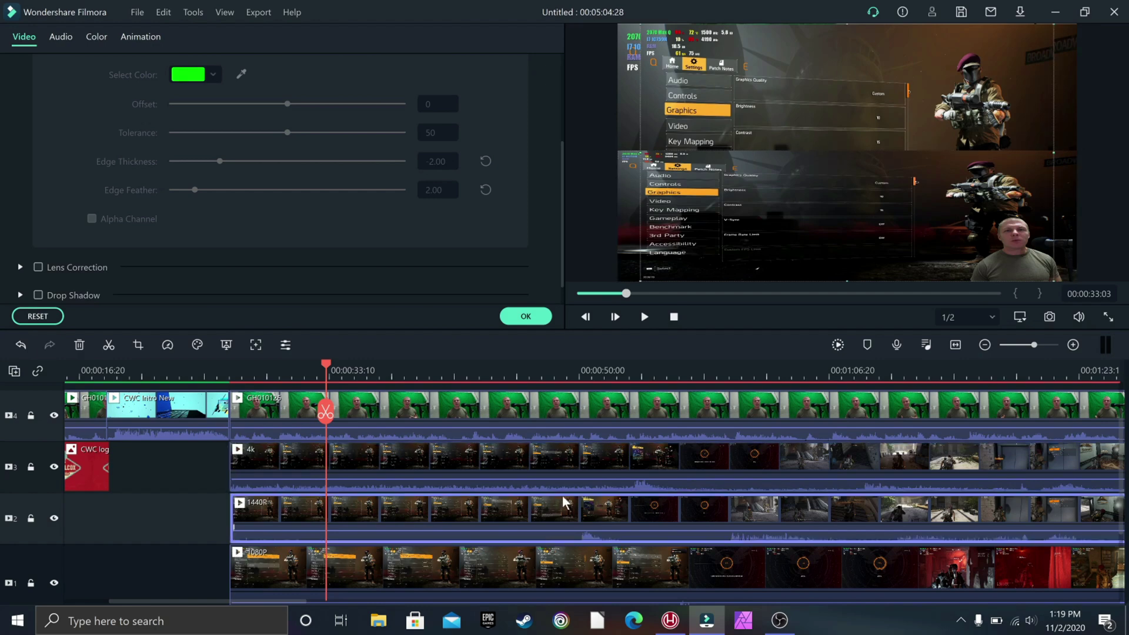
left_click_drag(641, 153, 798, 169)
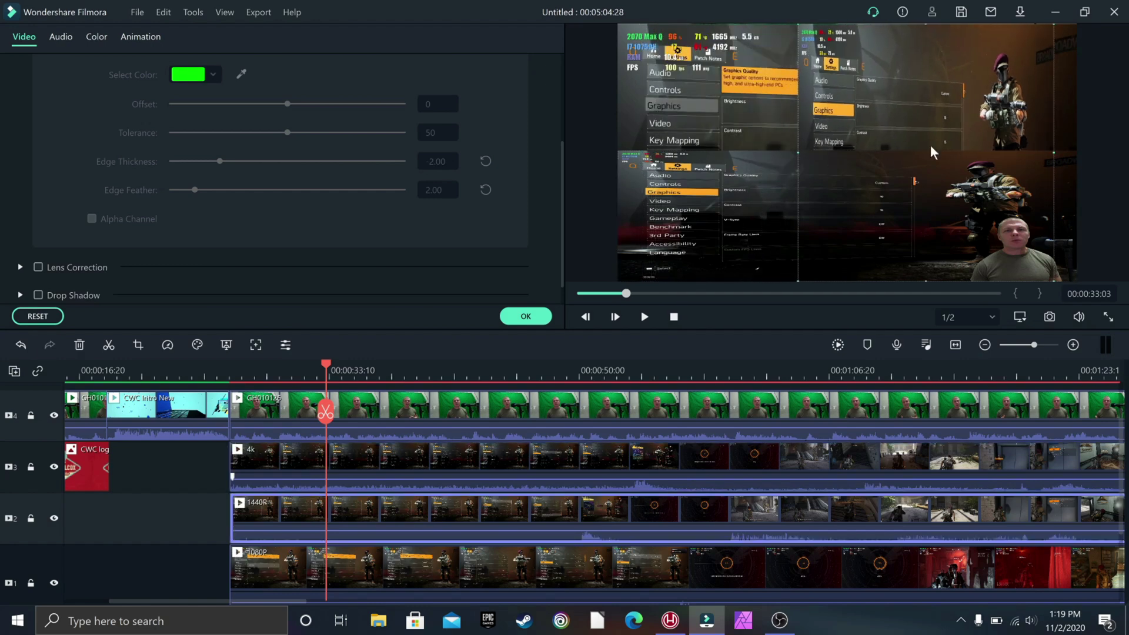
mouse_move(934, 152)
left_mouse_down()
mouse_move(961, 147)
mouse_move(953, 151)
left_mouse_up()
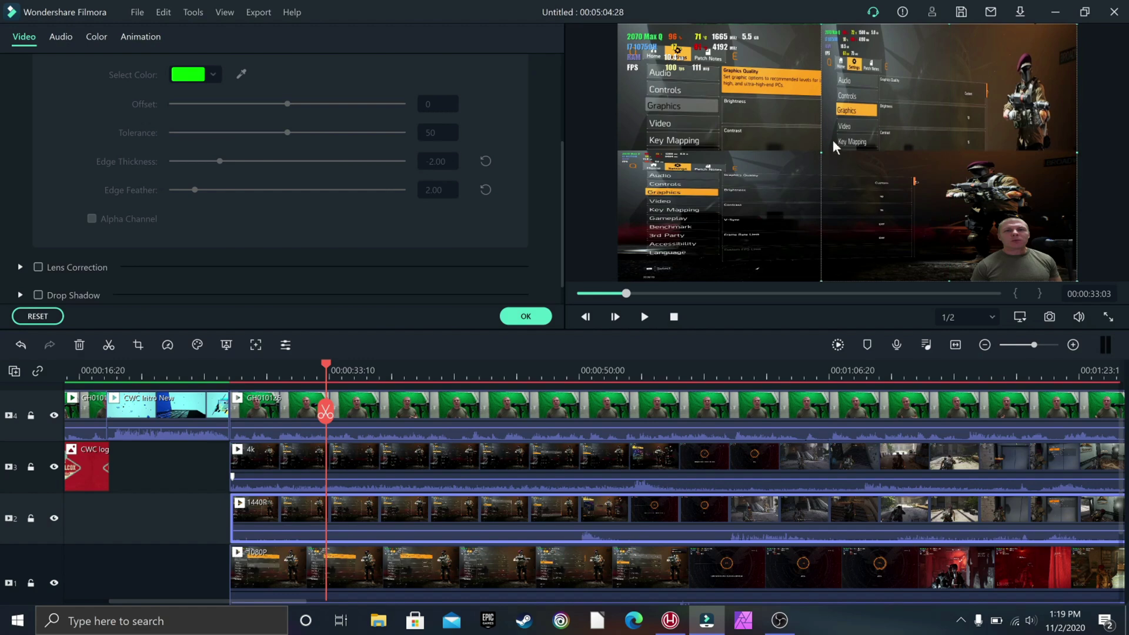
left_click_drag(826, 153, 829, 153)
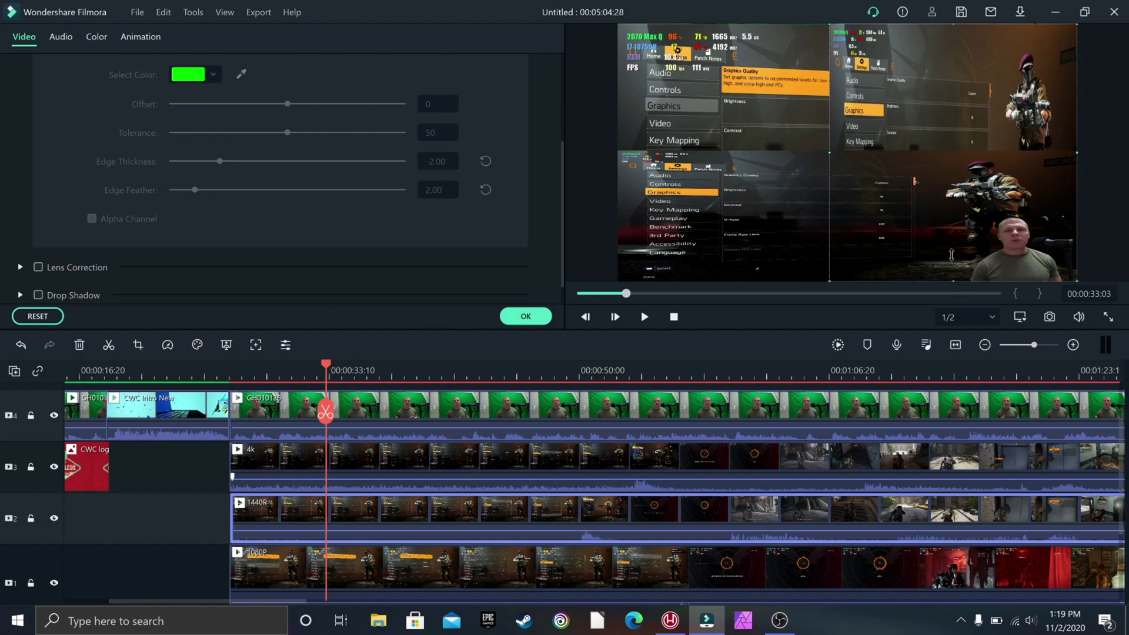
left_click_drag(952, 254, 956, 149)
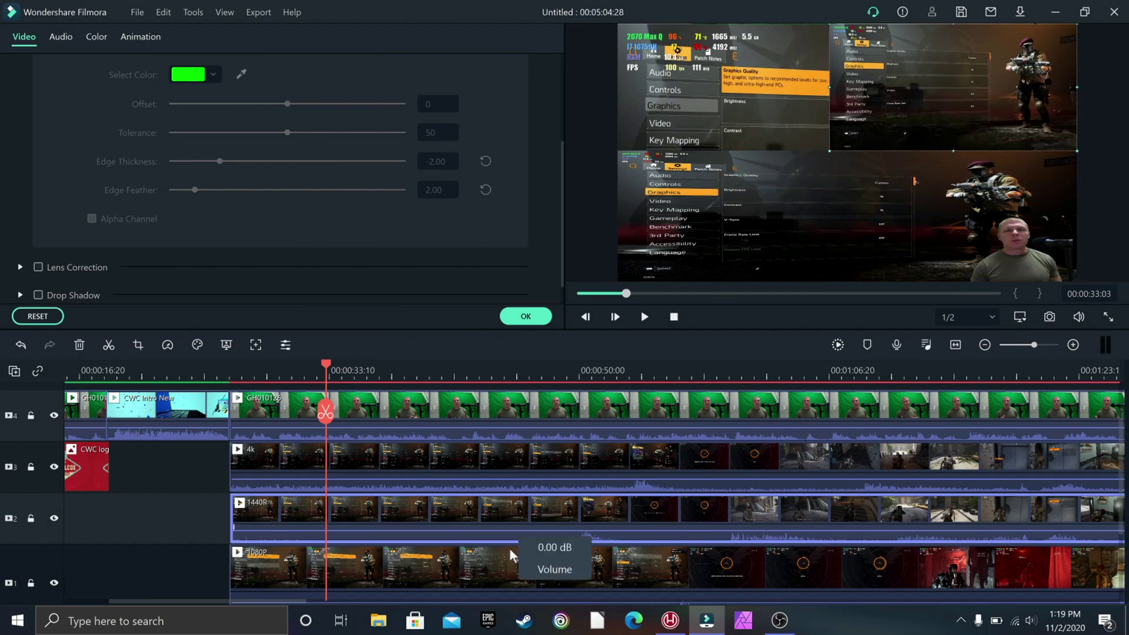
Step: Shrink the 1080P clip horizontally and vertically so it fills the upper-left area up to the 1440P clip's edge
left_click(579, 558)
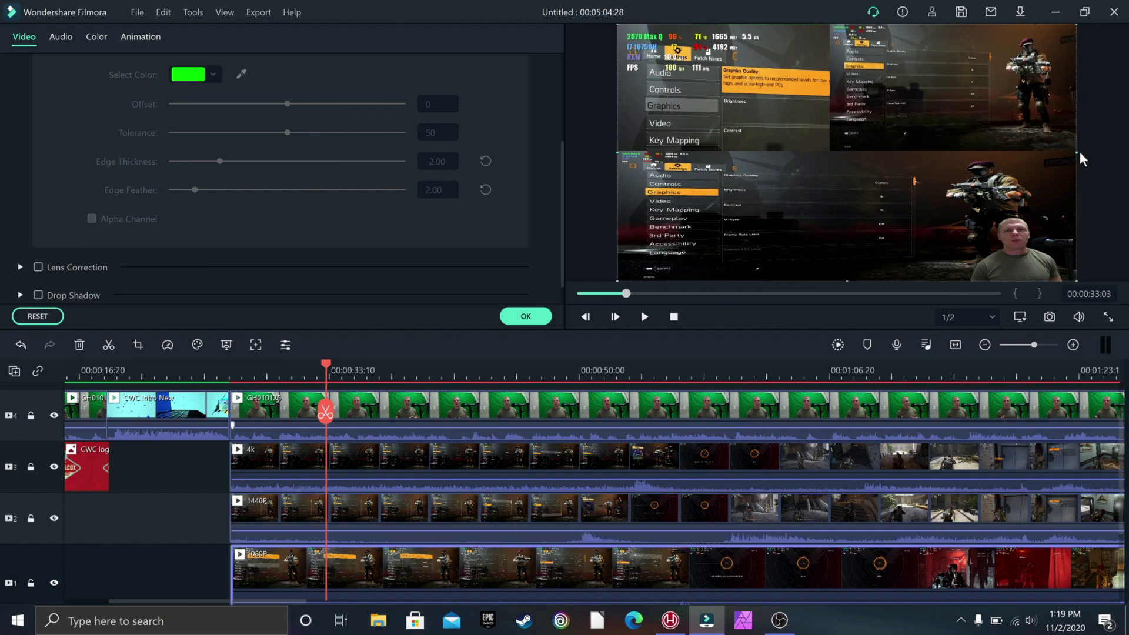
left_click_drag(1070, 154, 829, 142)
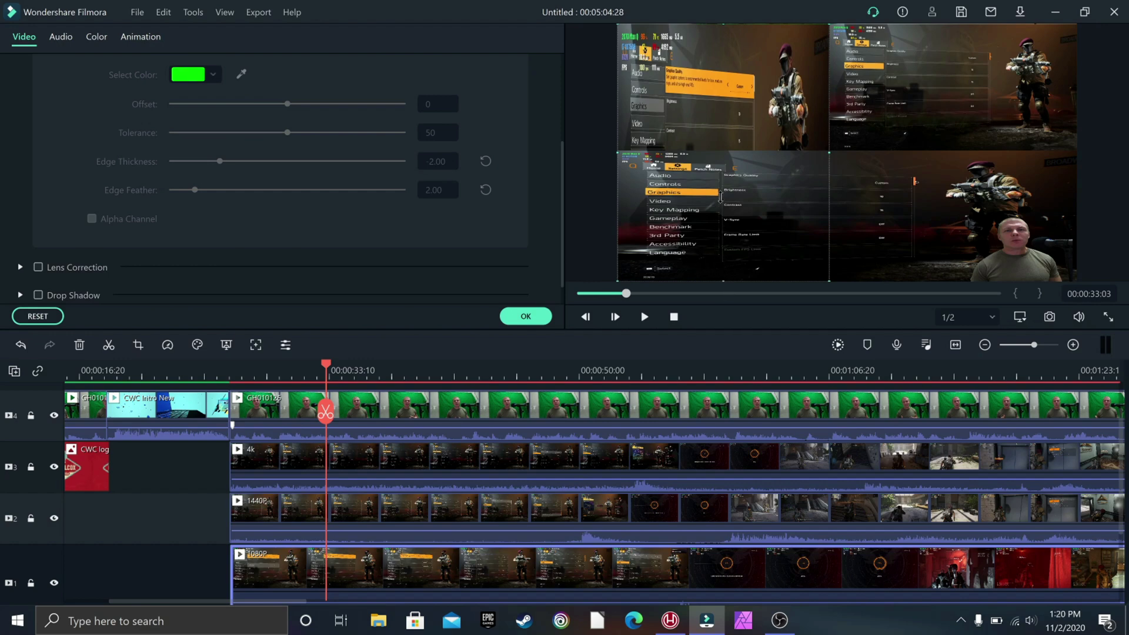
left_click_drag(721, 197, 734, 153)
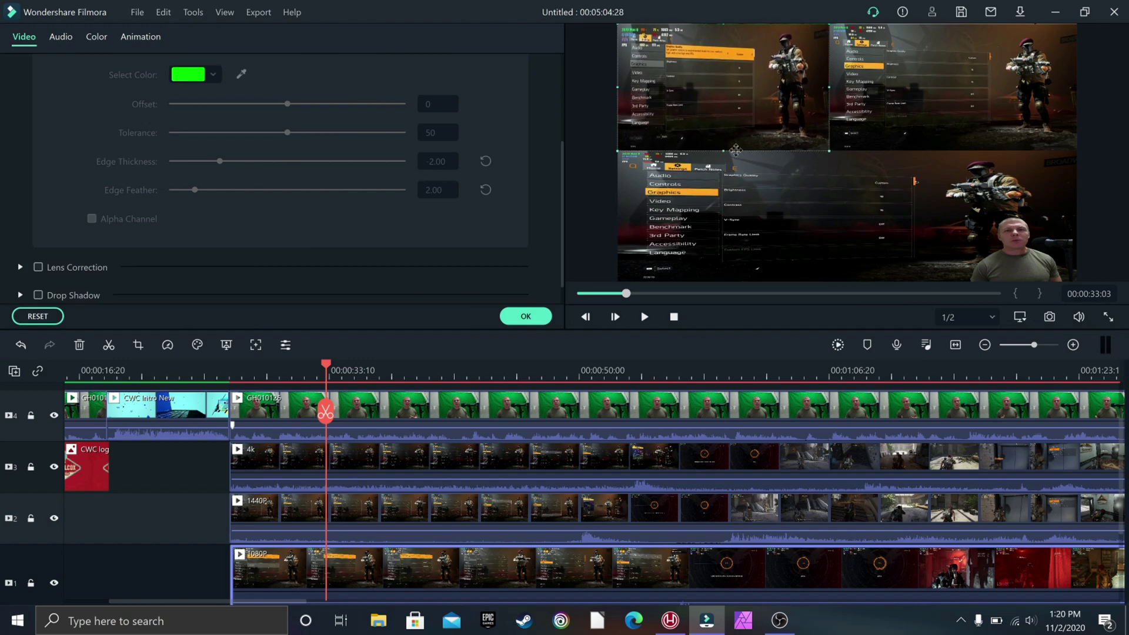
Step: Adjust the facing edges of the 1440P and 1080P clips so they meet near the middle of the video frame
left_click(916, 84)
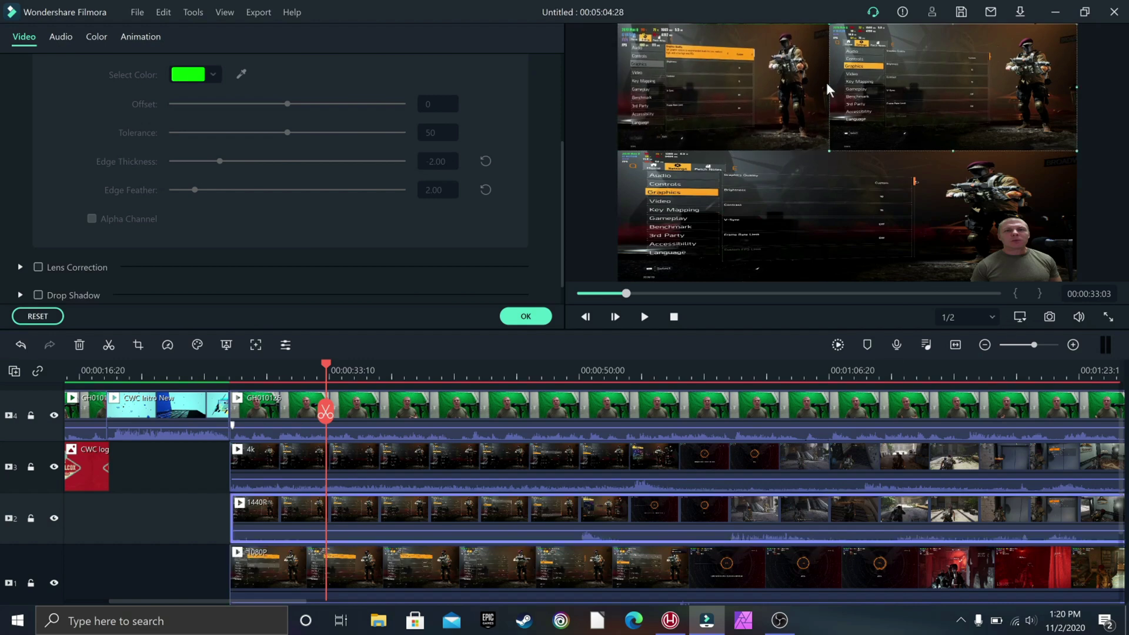
left_click_drag(830, 87, 843, 86)
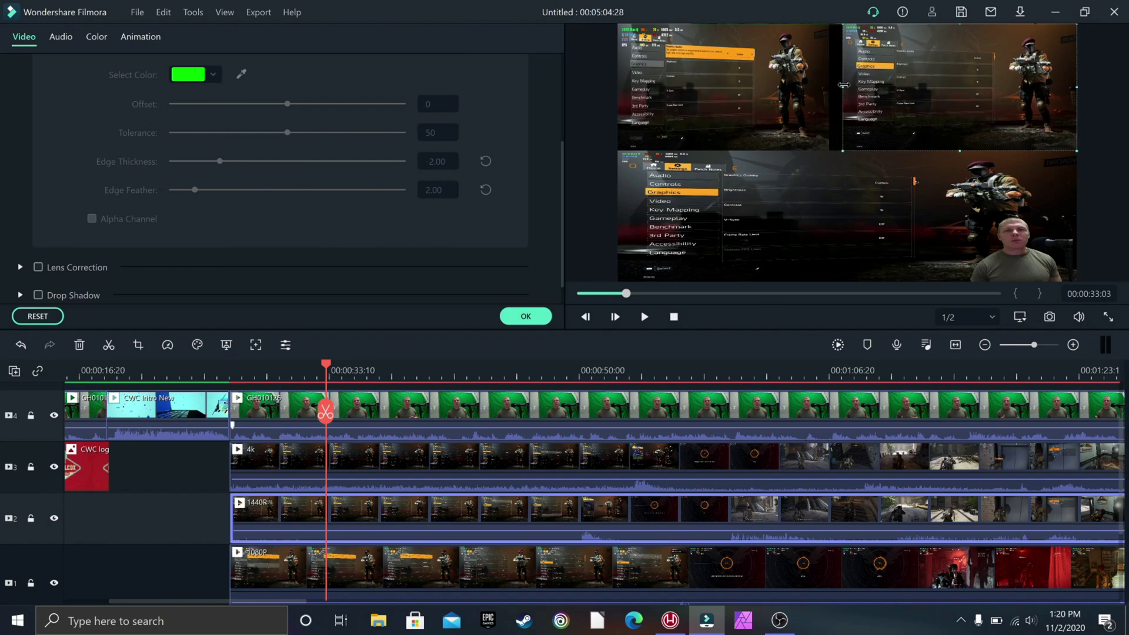
left_click(824, 88)
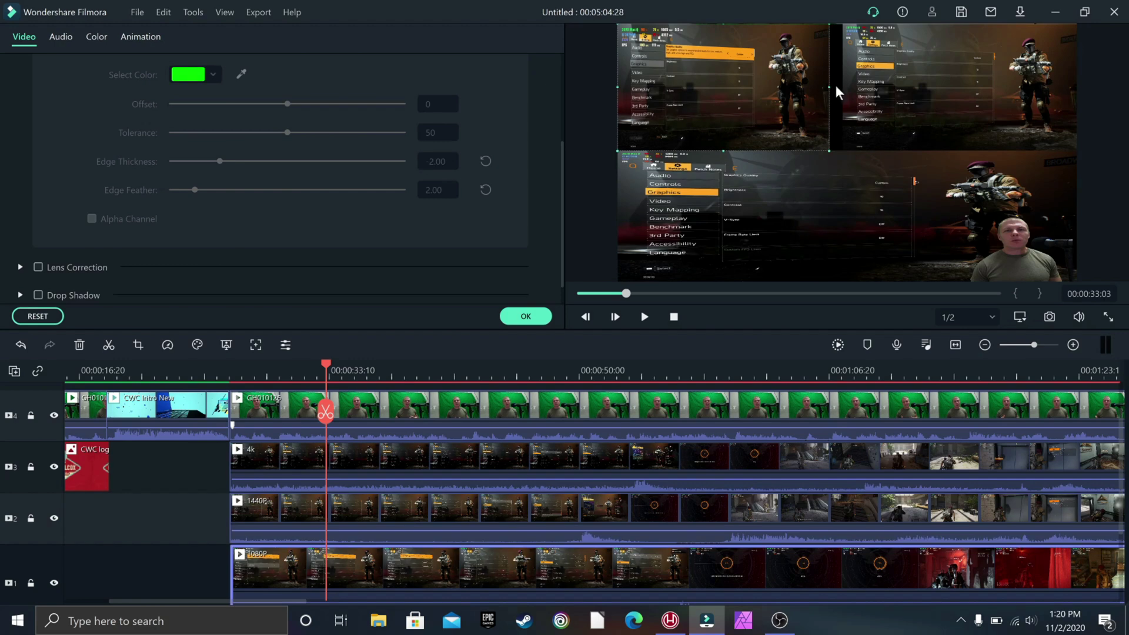
left_click_drag(833, 87, 844, 86)
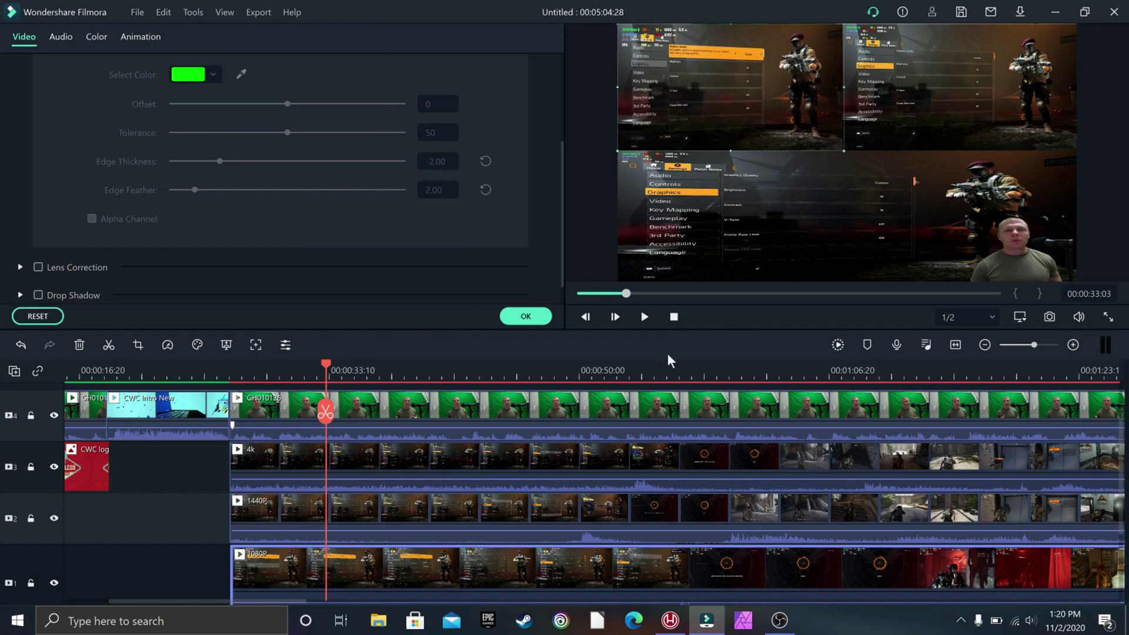
Step: Split the 4k, 1440P and 1080P clips together at 00:00:53:18
left_click_drag(326, 365, 294, 367)
left_click_drag(406, 381, 635, 416)
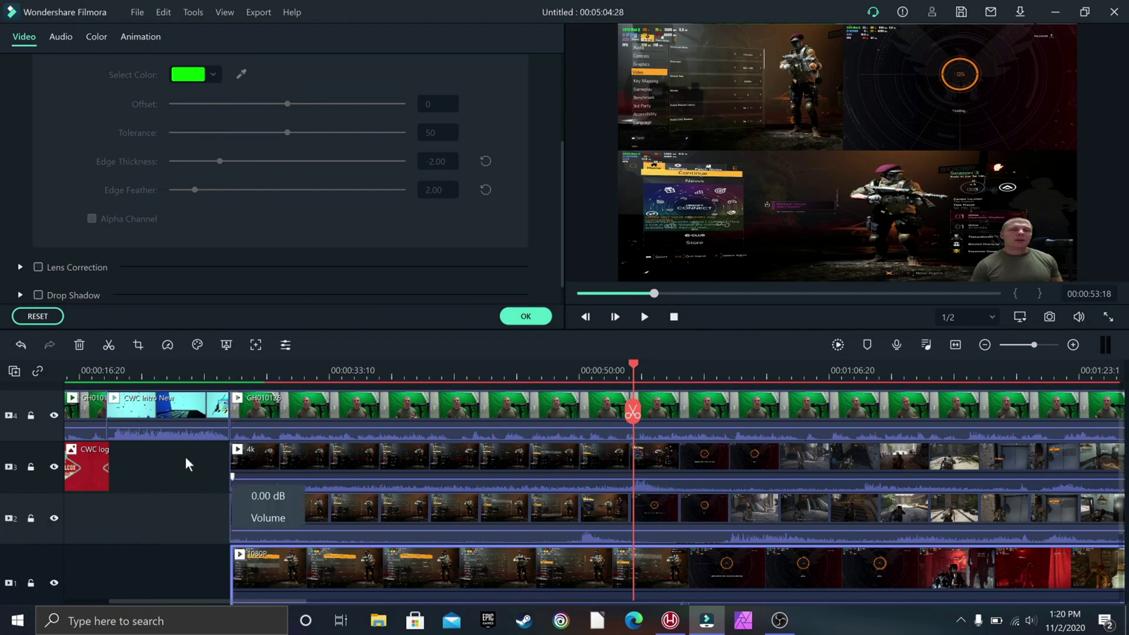
left_click_drag(180, 462, 281, 556)
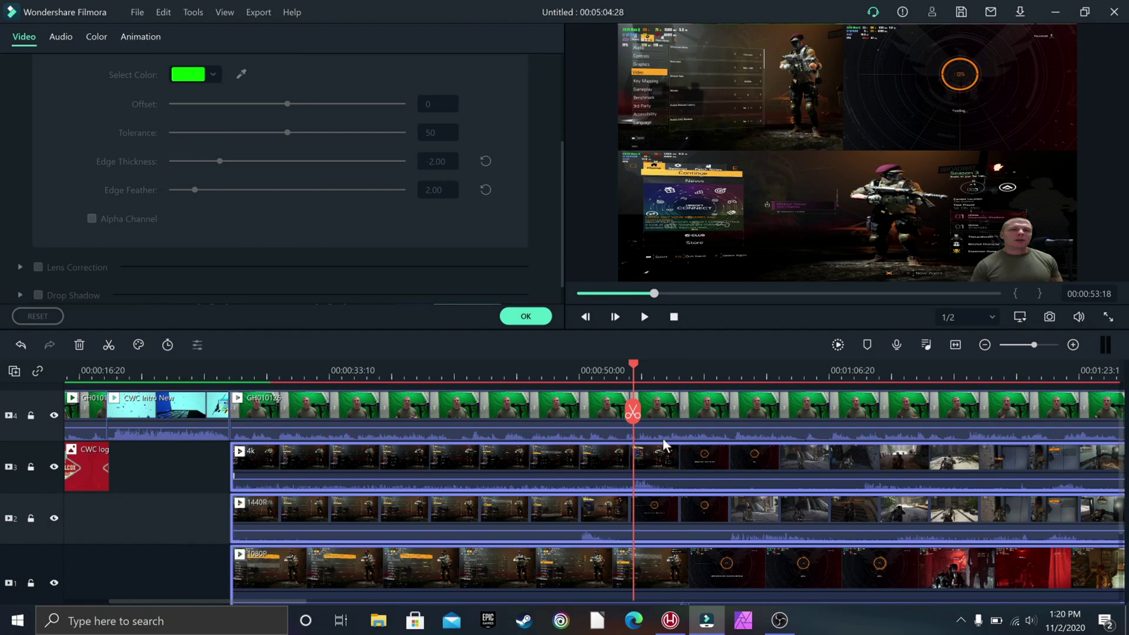
left_click(633, 413)
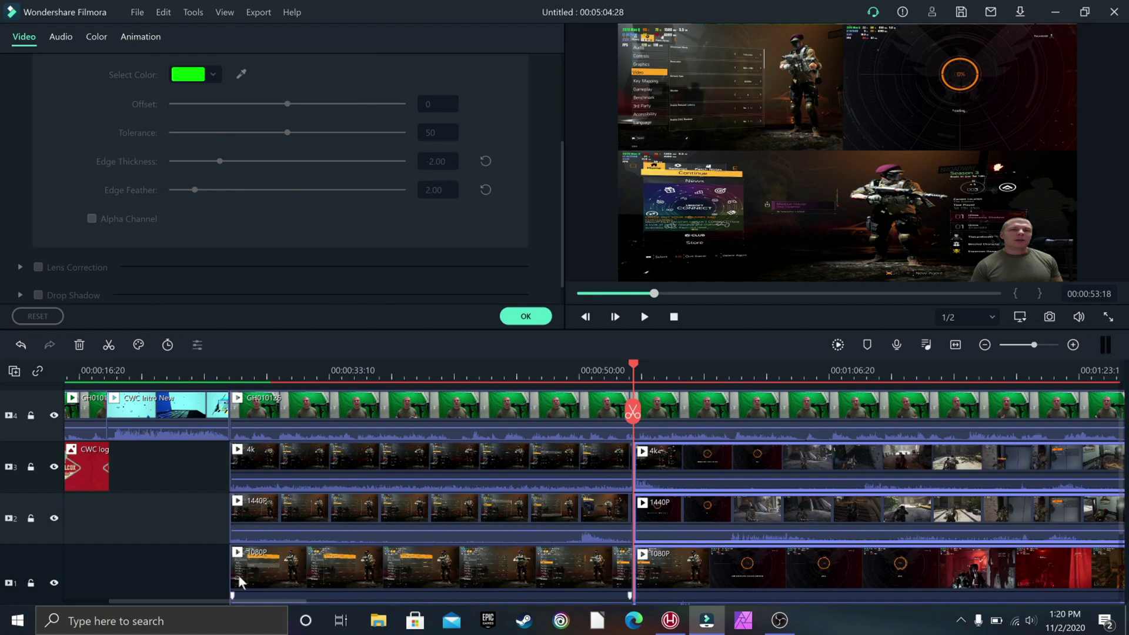
Step: Locate the start of the elevator-door scene in the second 4k clip and split the clip at 00:01:42:12
left_click(221, 594)
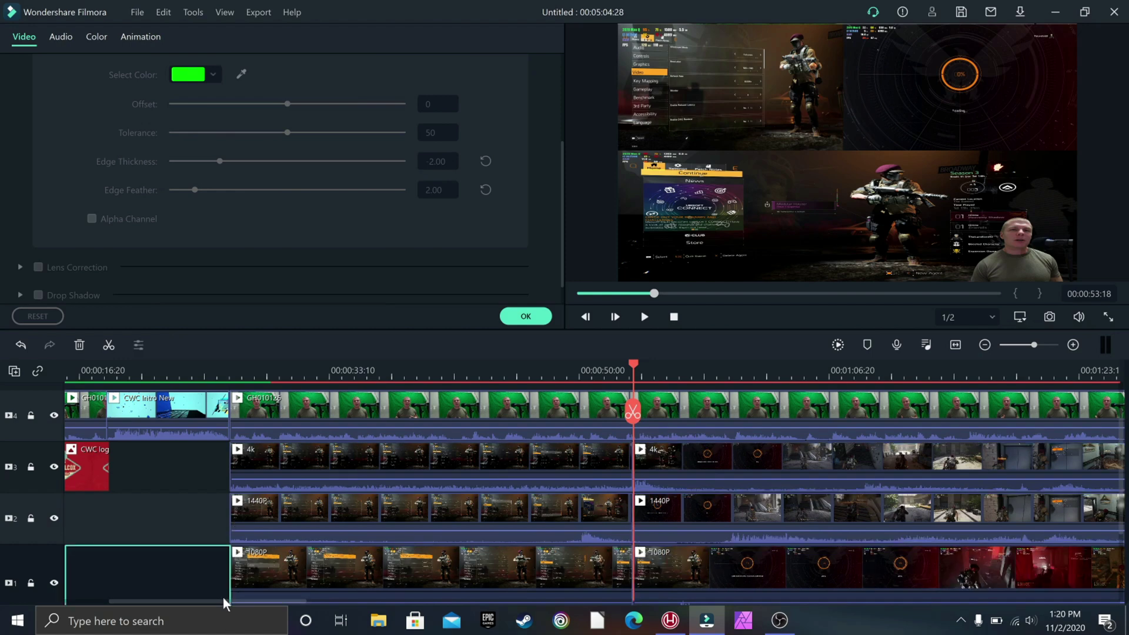
left_click_drag(223, 598, 320, 600)
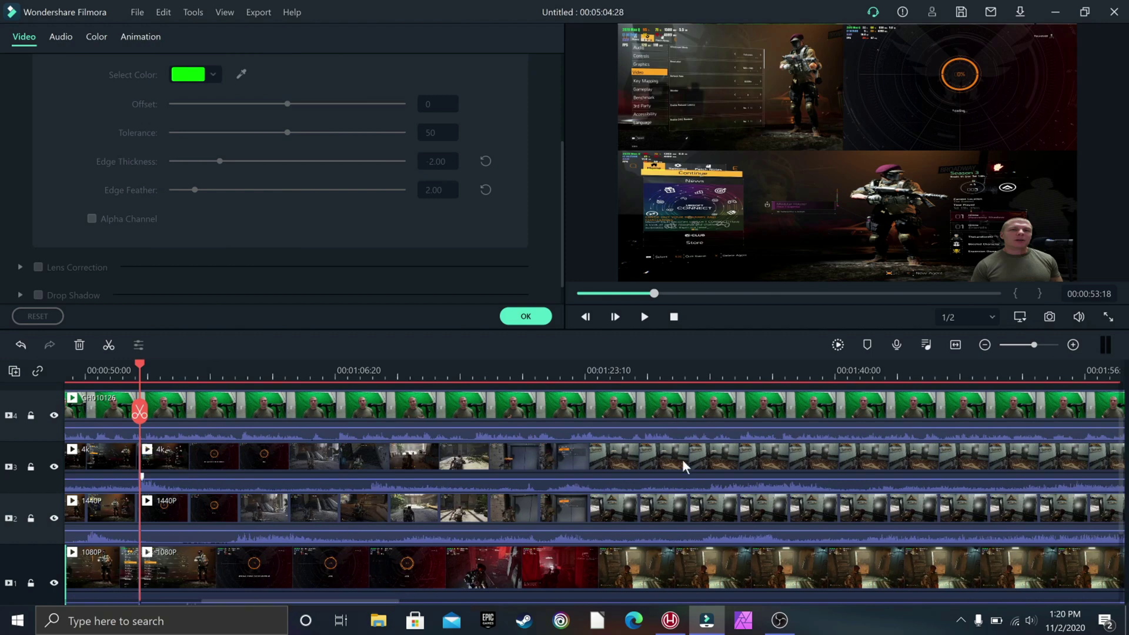
left_click(577, 406)
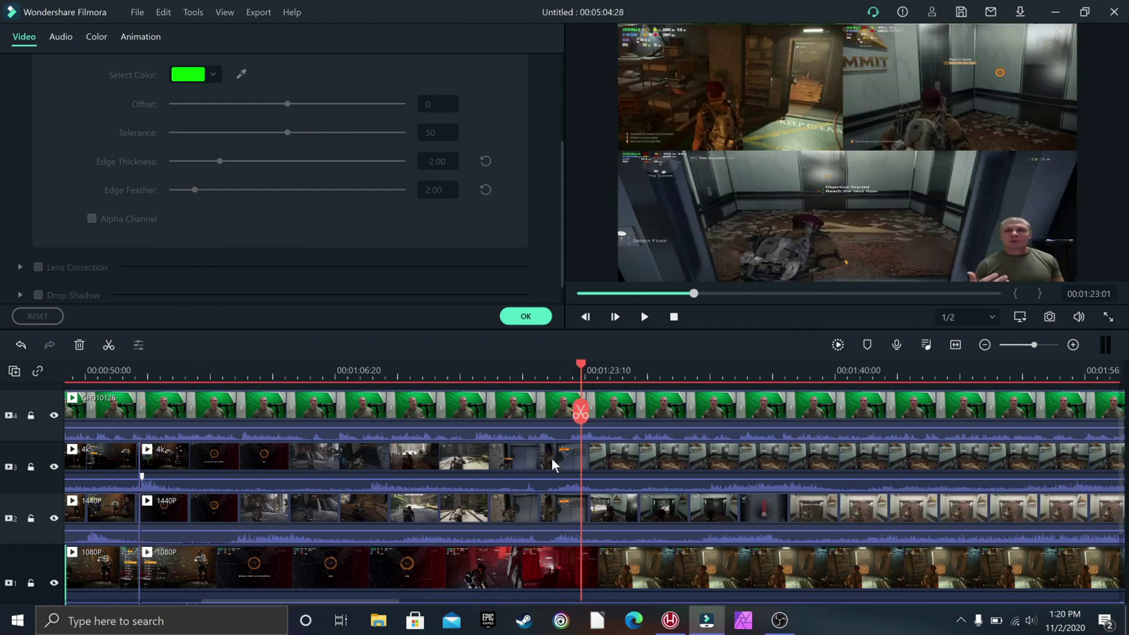
left_click(556, 451)
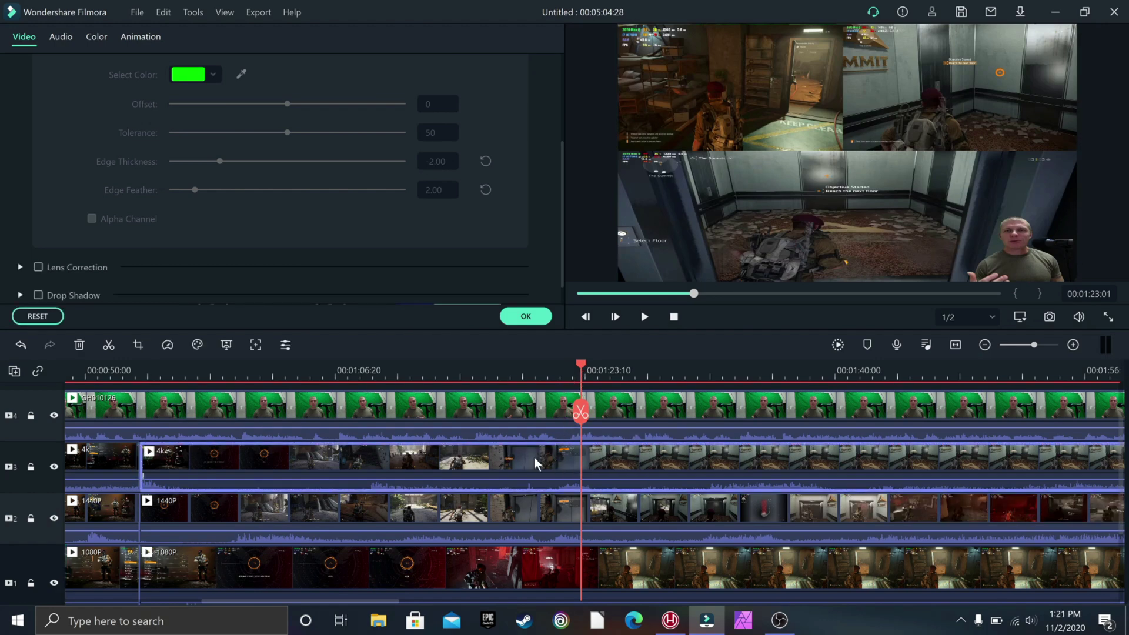
left_click_drag(574, 364, 535, 388)
left_click(576, 365)
scroll(832, 369, "down", 3)
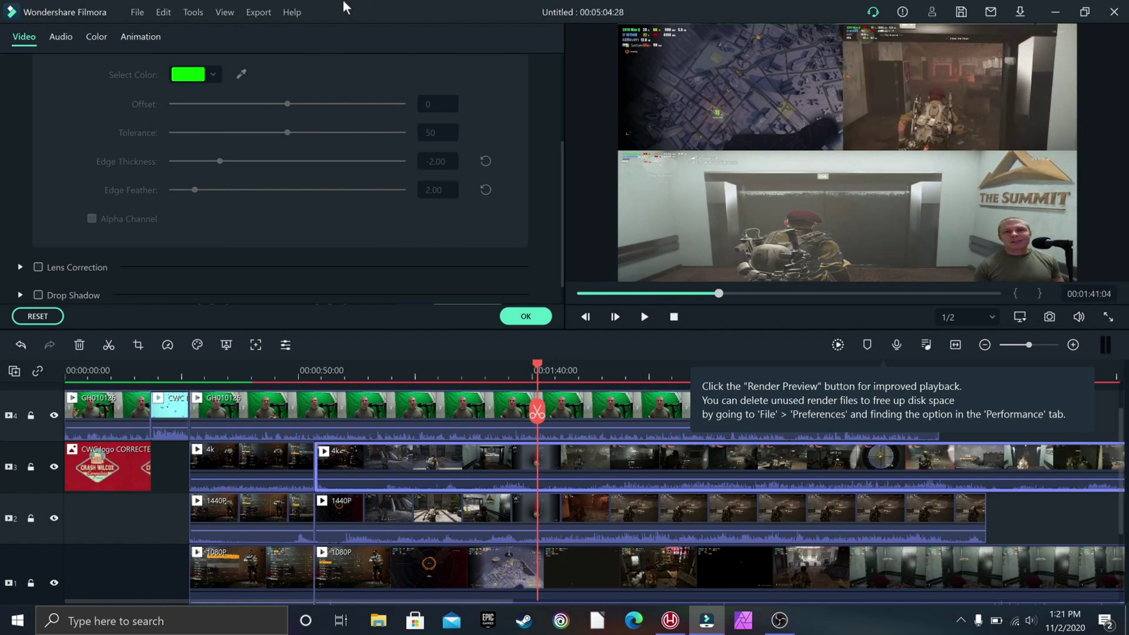
left_click(1073, 345)
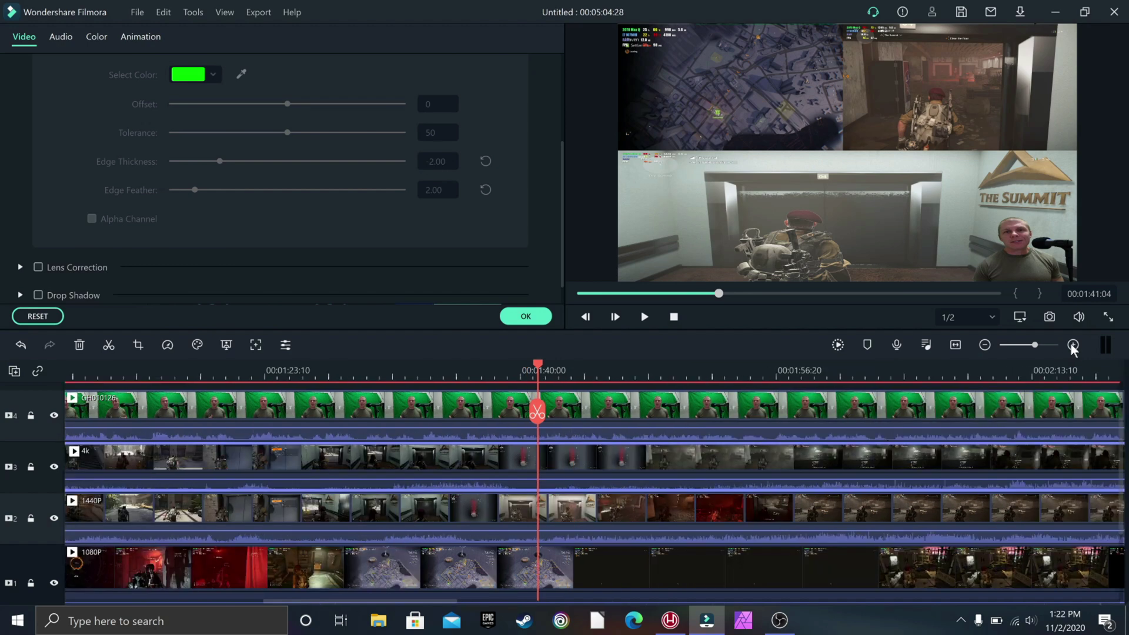
left_click(1067, 345)
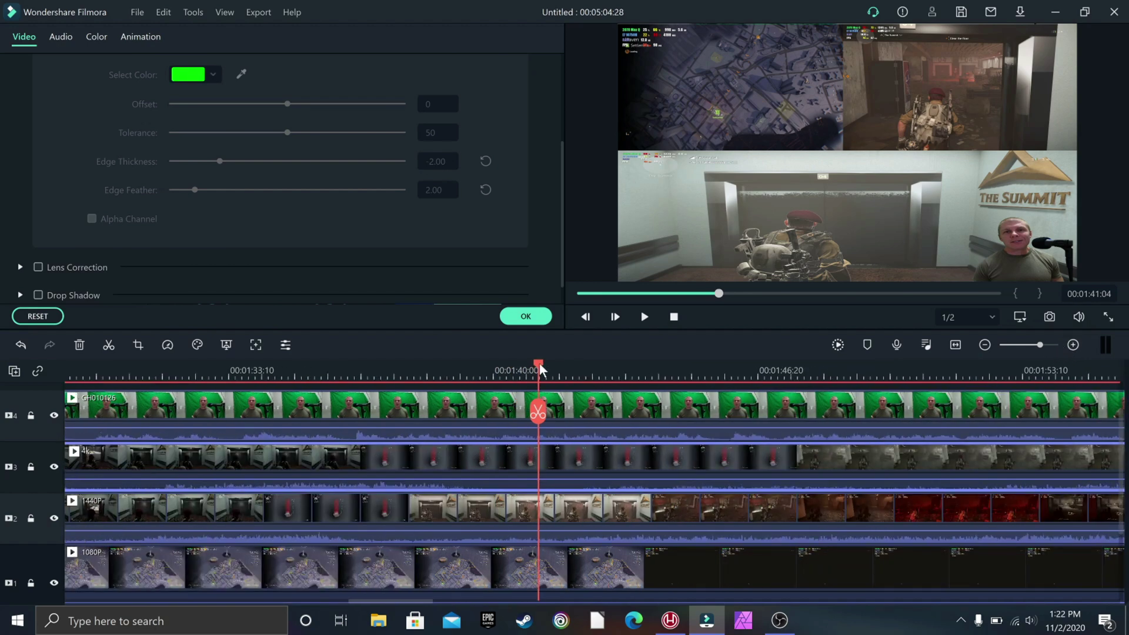
left_click_drag(538, 362, 590, 376)
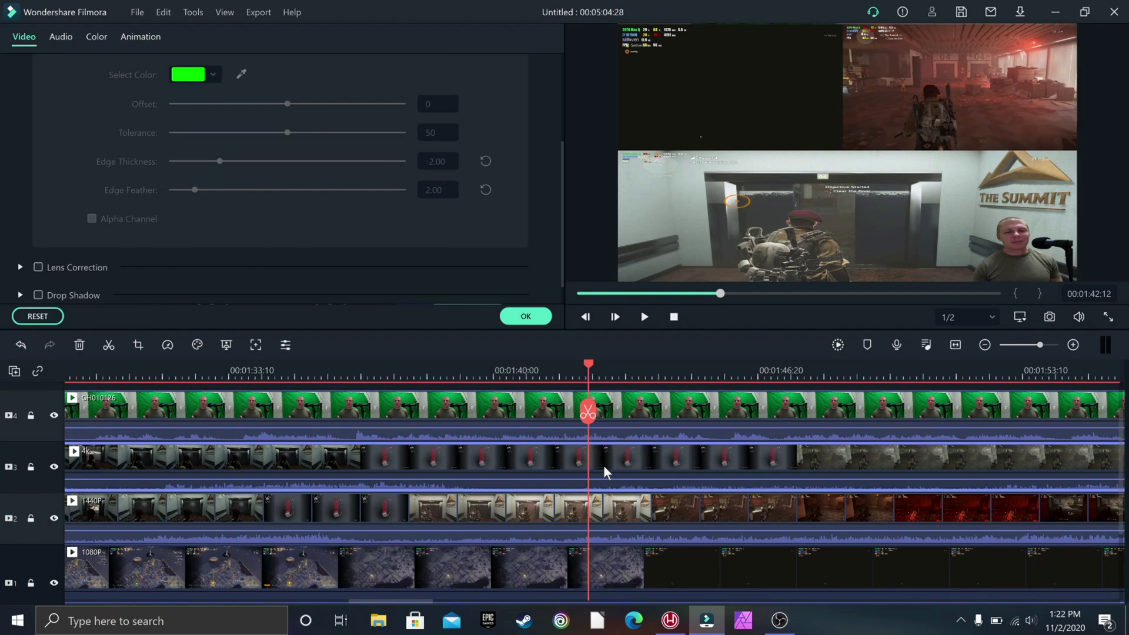
left_click(587, 413)
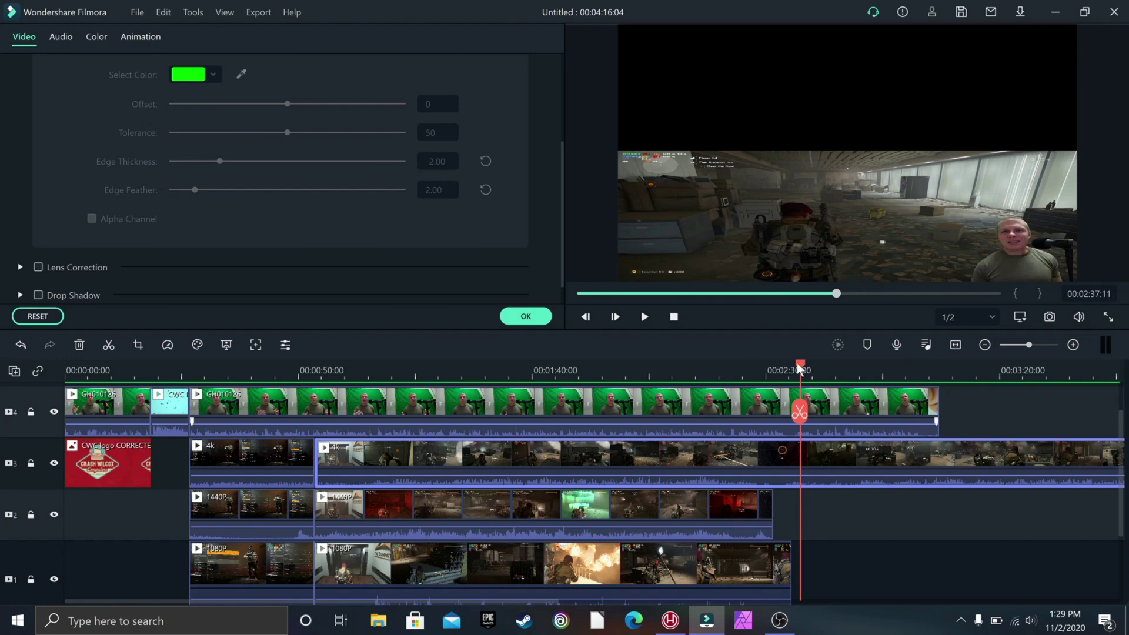
Step: Split the second 4k clip at 00:02:34:02, near the 1080P clip's end, and delete the remainder
left_click_drag(797, 367, 786, 362)
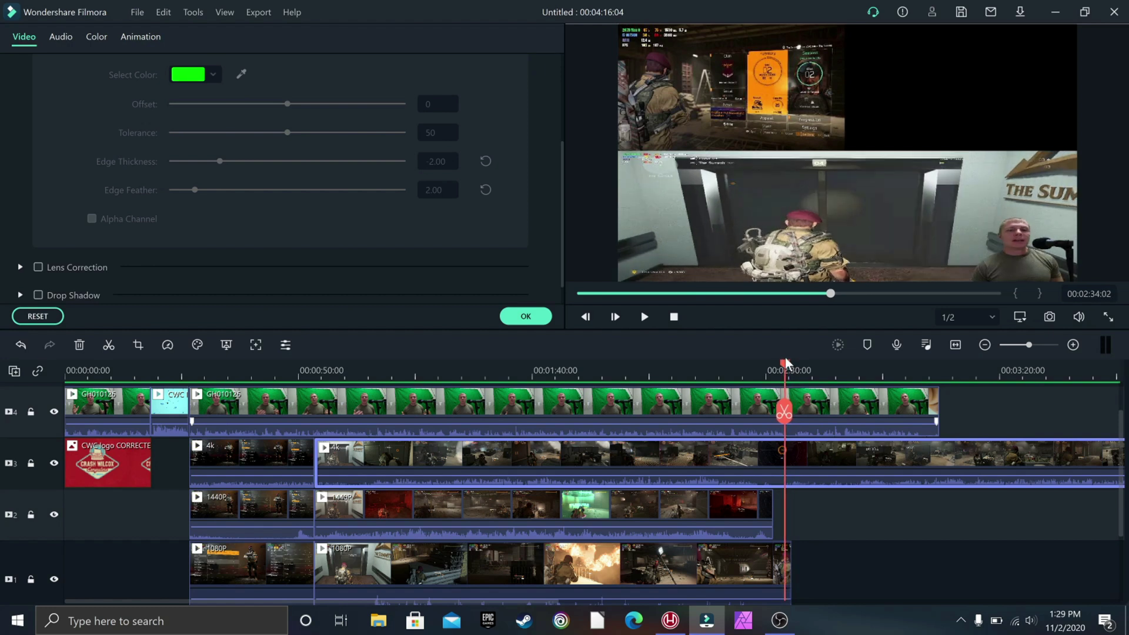
left_click(785, 413)
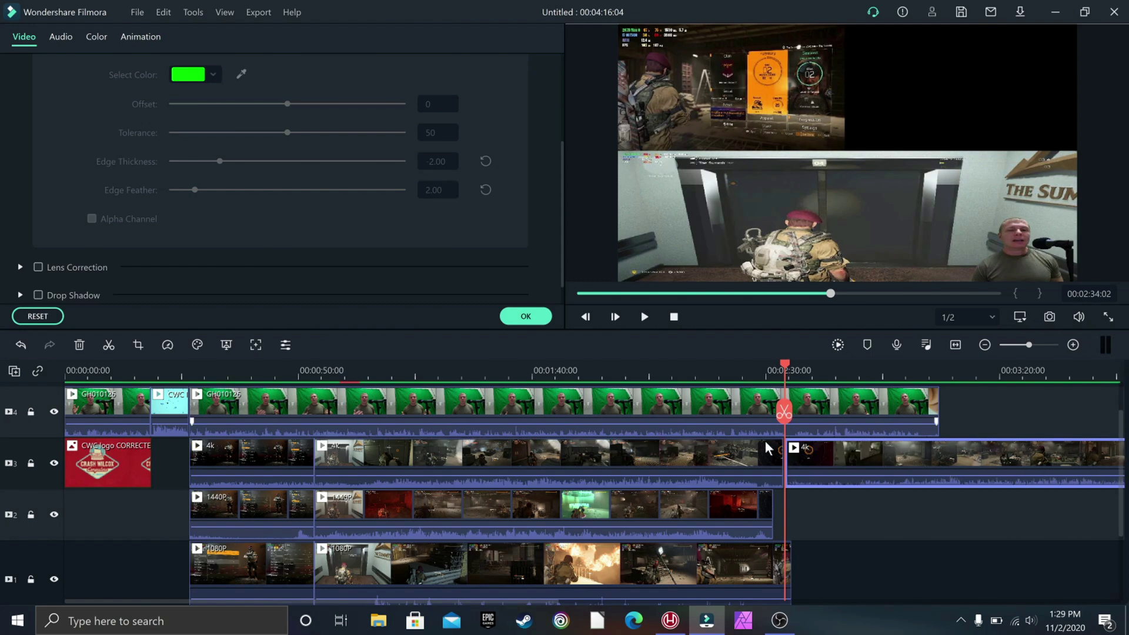
key("Delete")
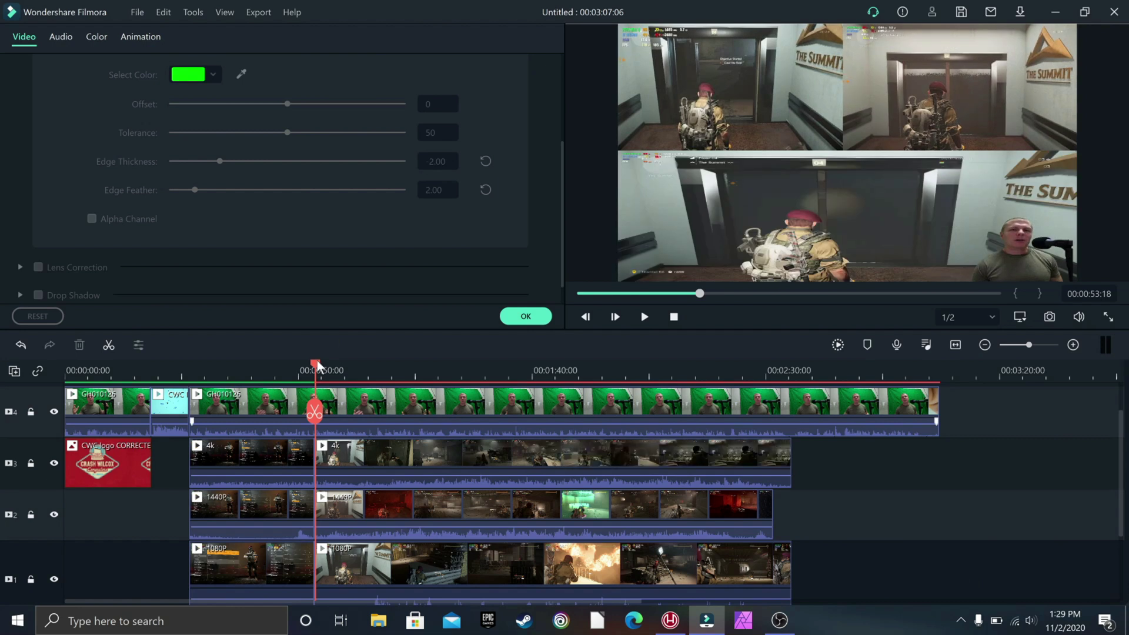
Step: Split the second 4k clip at 00:02:31:03, where the 1440P clip ends, and delete the short leftover piece
left_click_drag(316, 361, 770, 421)
left_click(775, 451)
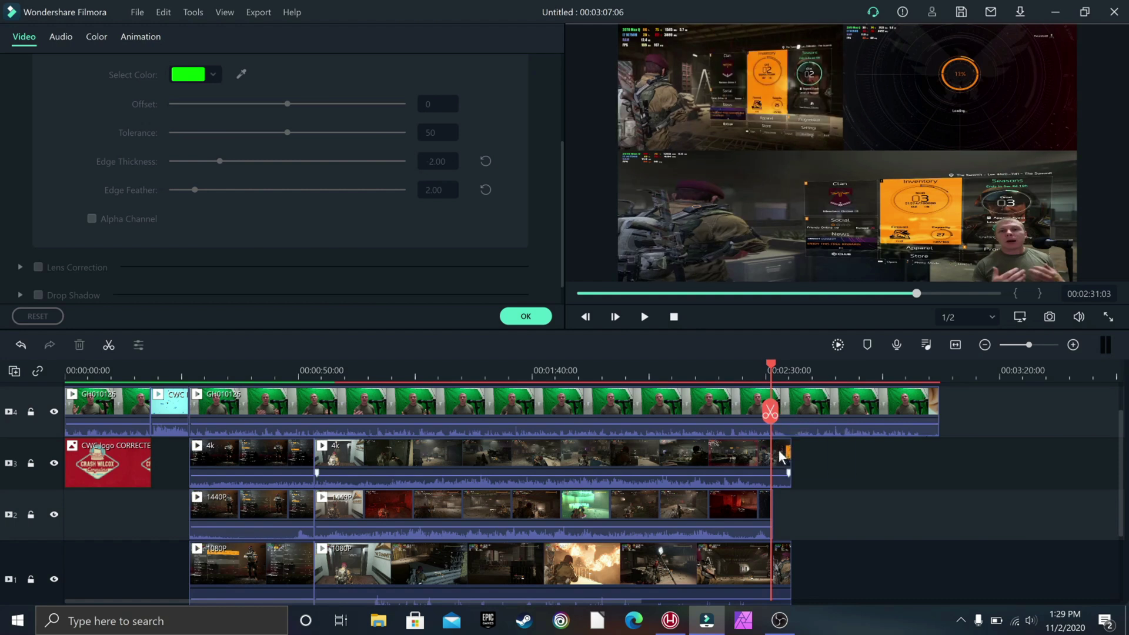
left_click(781, 454)
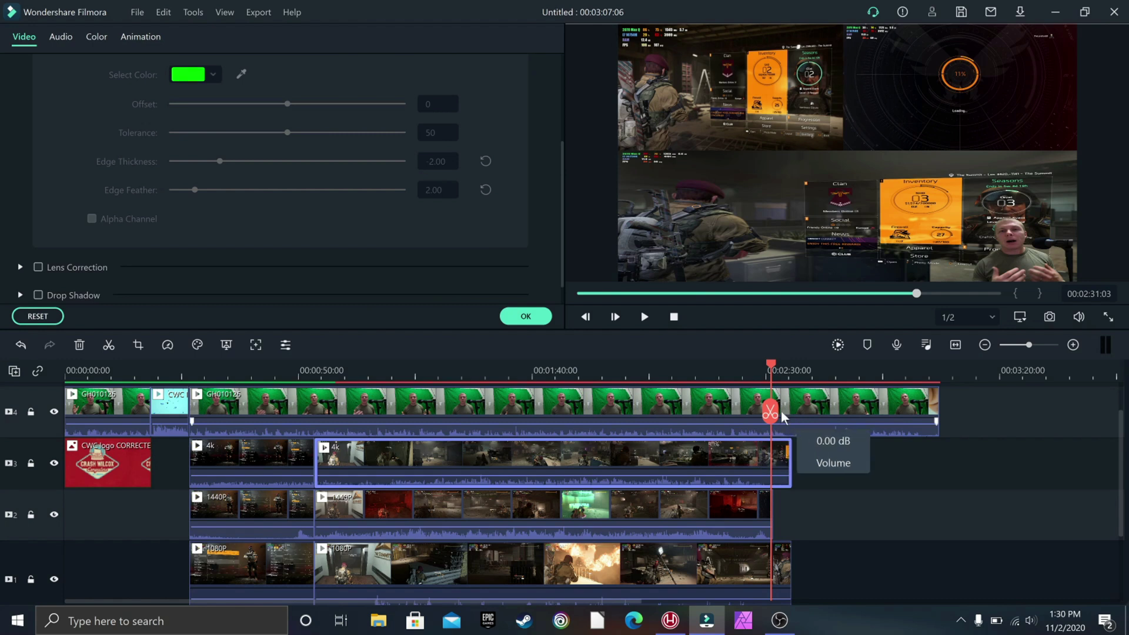
left_click(770, 412)
left_click(781, 454)
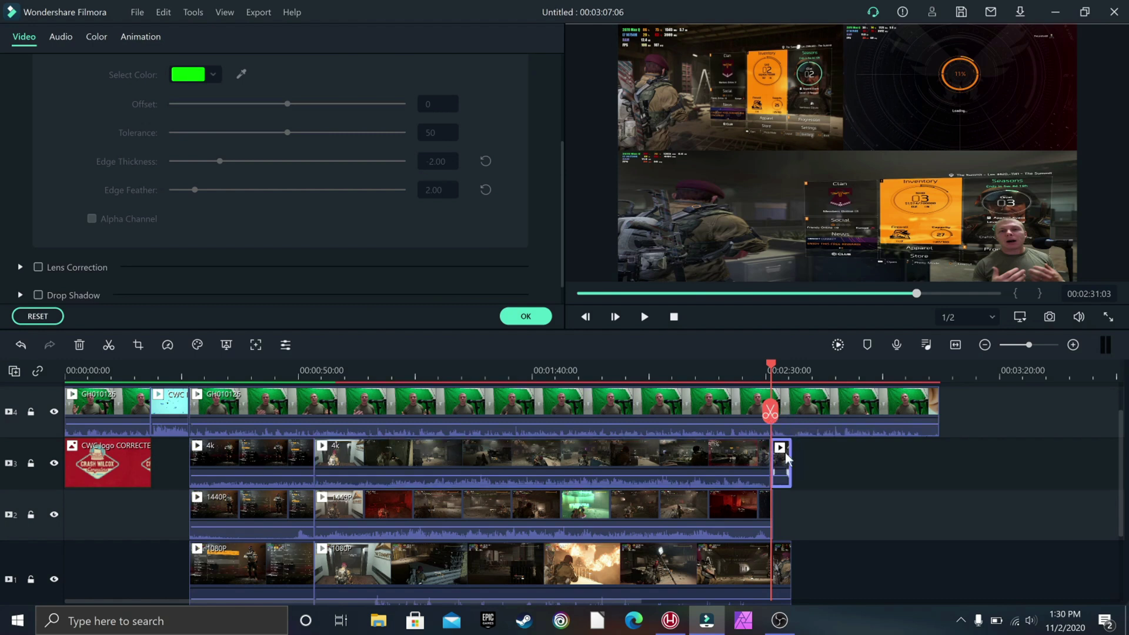
key("Delete")
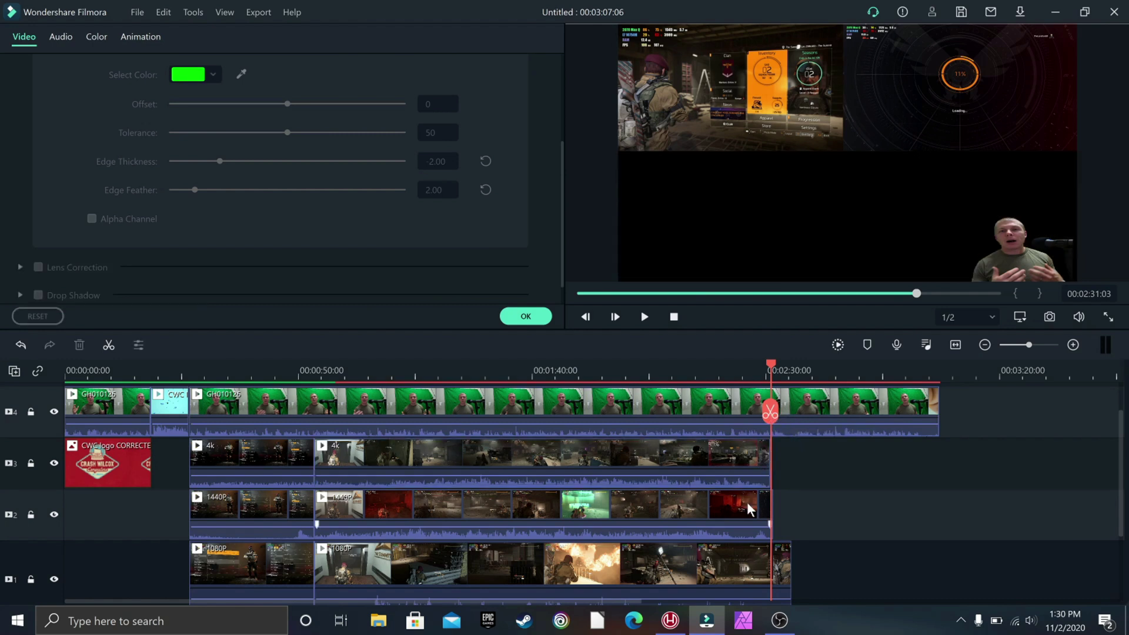
Step: Split the second 1080P clip at 00:02:31:03 and delete its leftover end piece
left_click(779, 572)
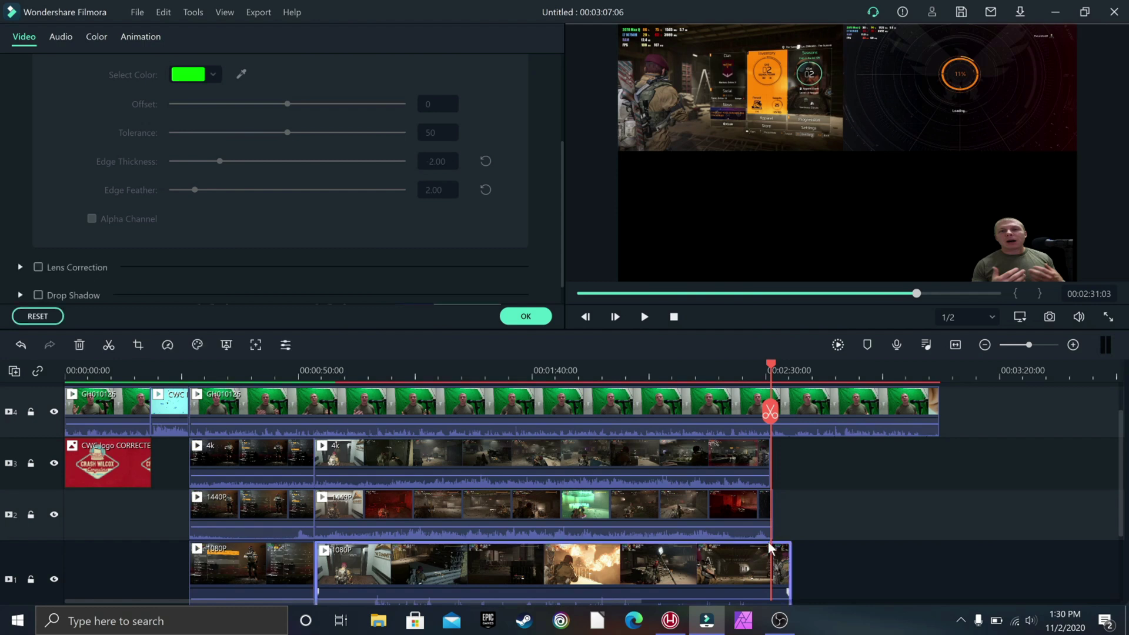
left_click(770, 413)
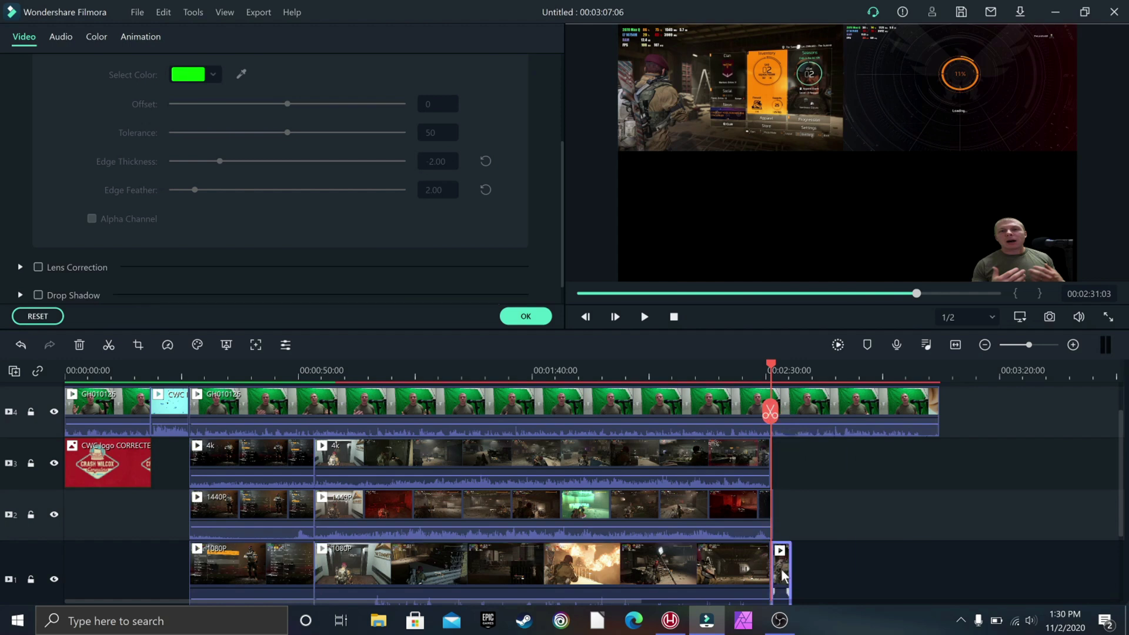
key("Delete")
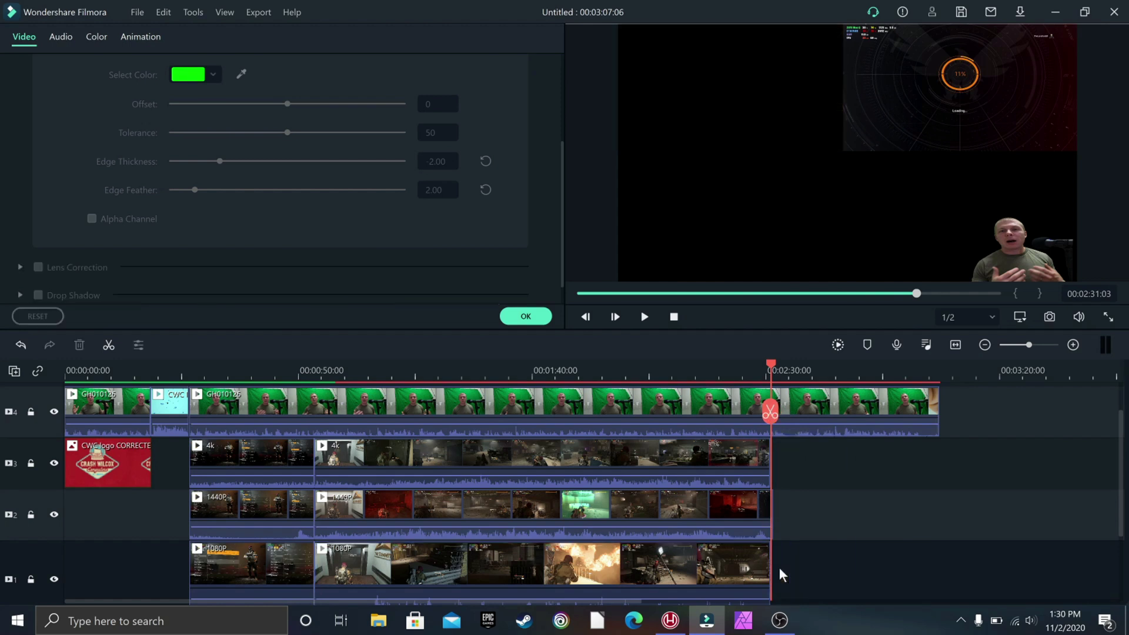
Step: Split the talking-head clip at 00:02:31:03, where the gameplay clips end, and delete the remainder
left_click(771, 412)
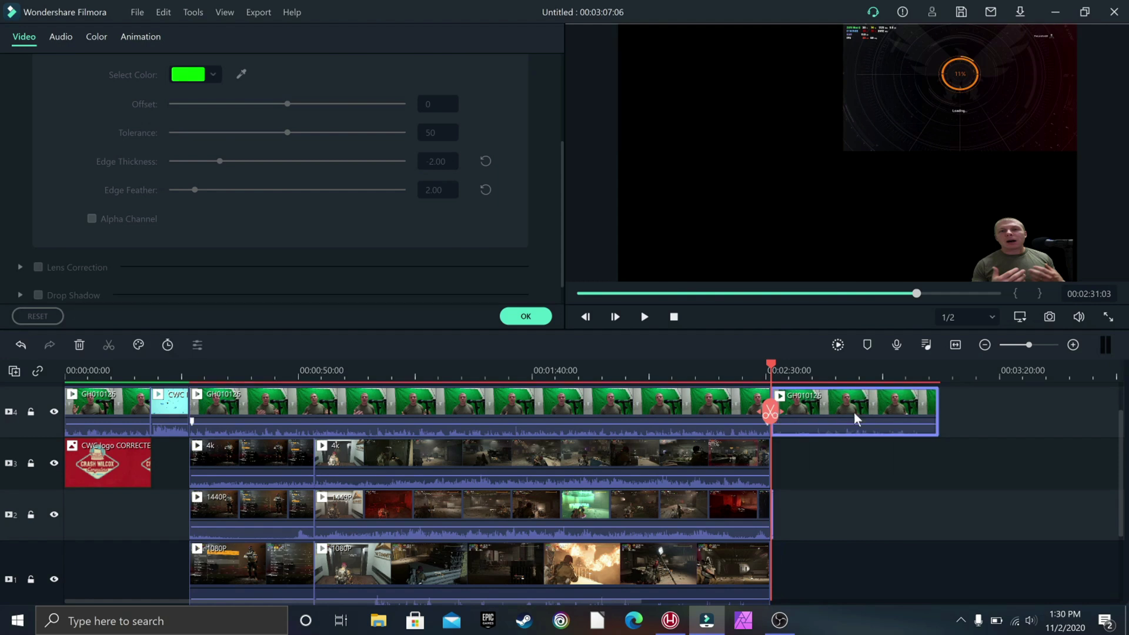
left_click(865, 413)
key("Delete")
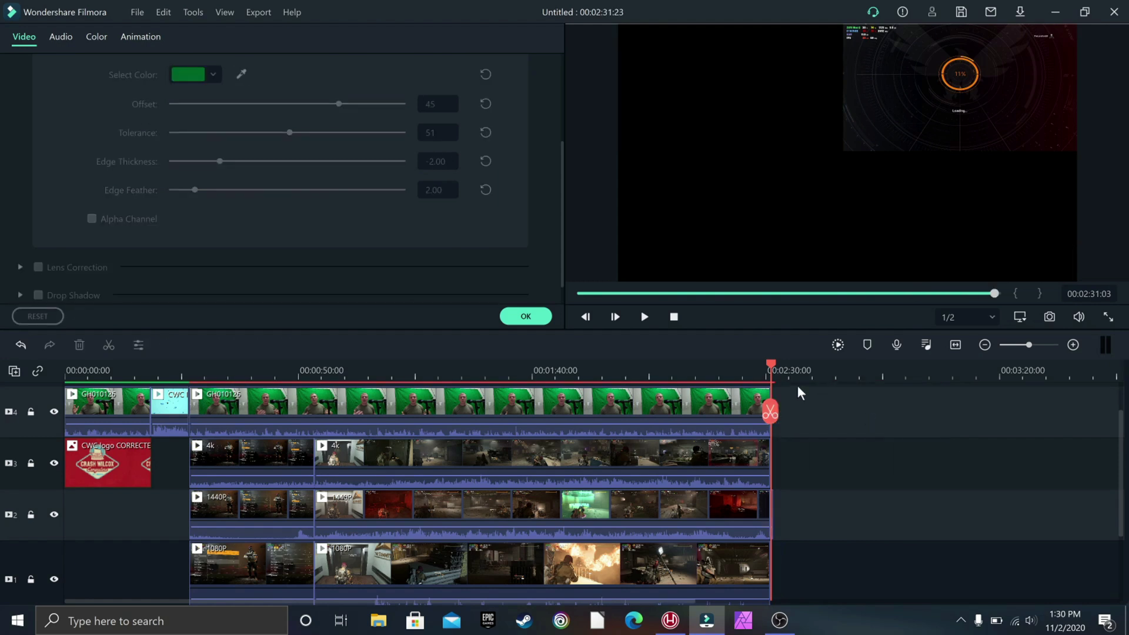
Step: Undo the deletion of the talking-head end piece, try enlarging the speaker to fill the frame, and delete the piece again
key("ctrl+z")
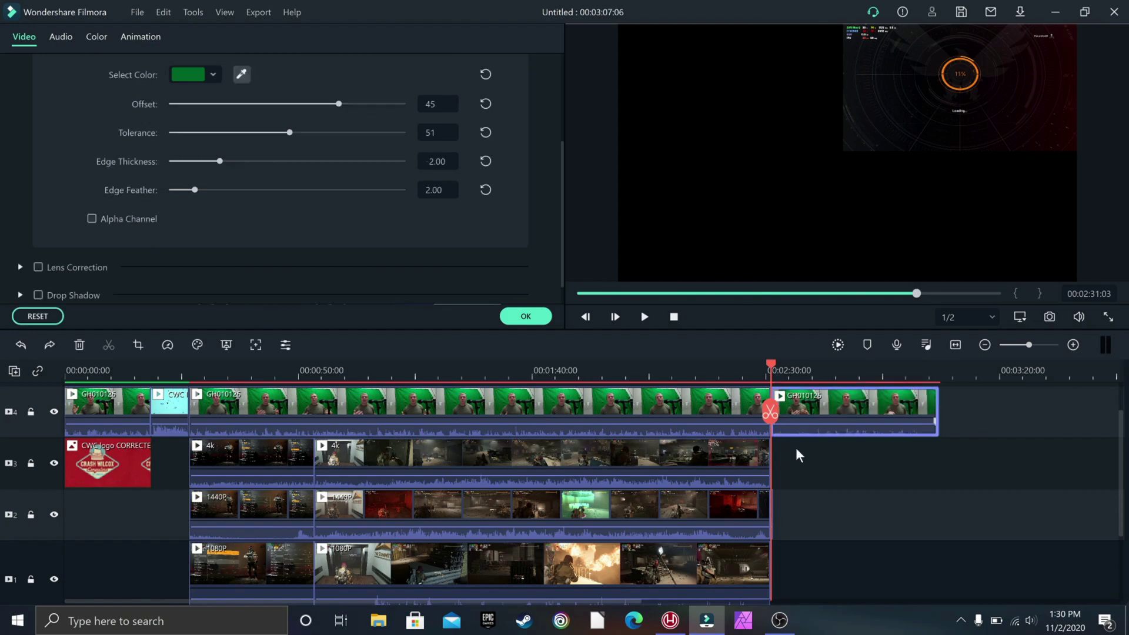
left_click(816, 446)
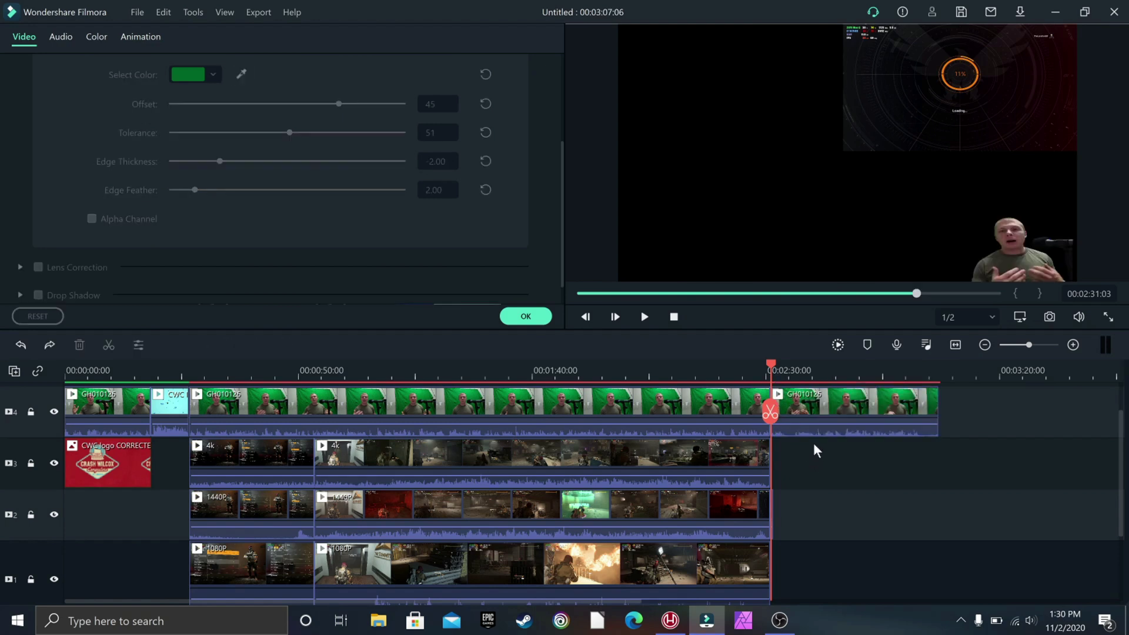
left_click(824, 407)
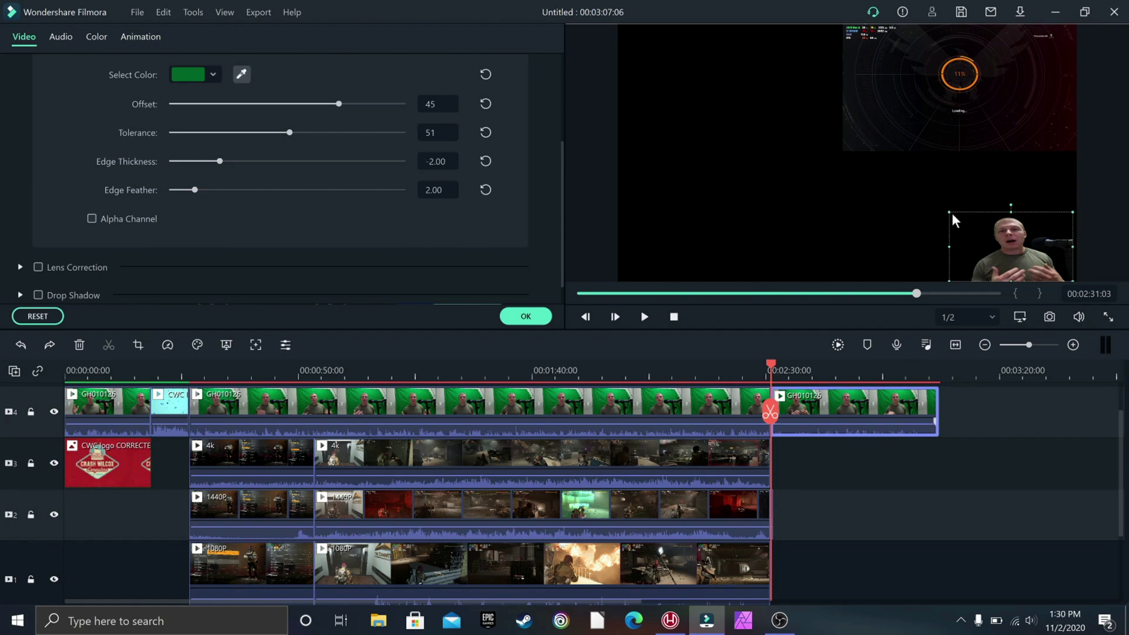
left_click_drag(947, 211, 672, 63)
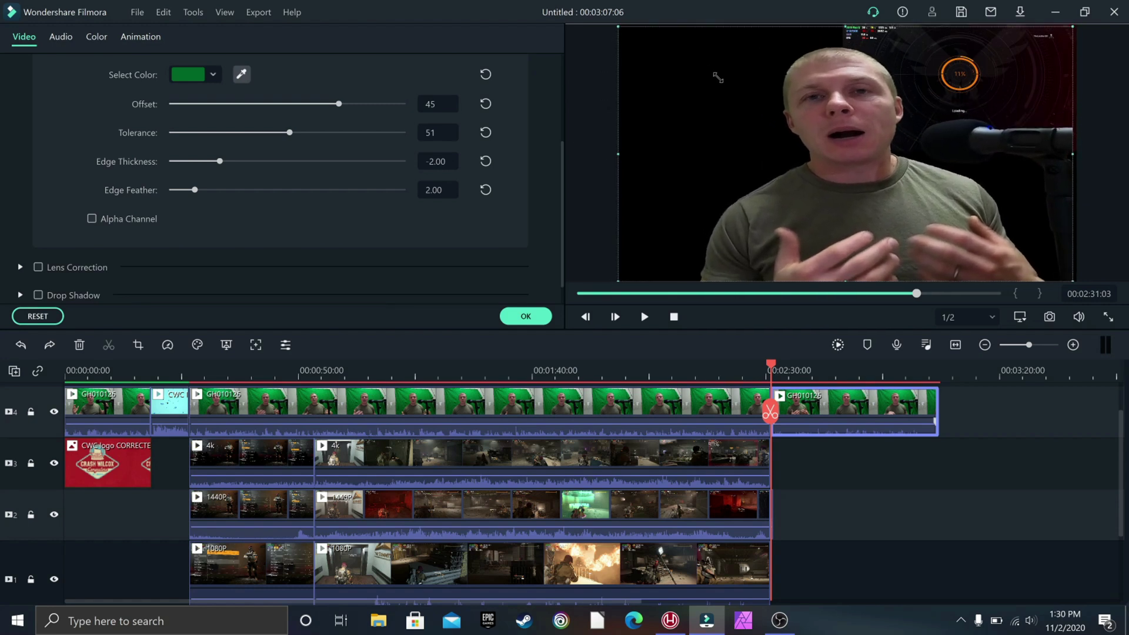
key("Delete")
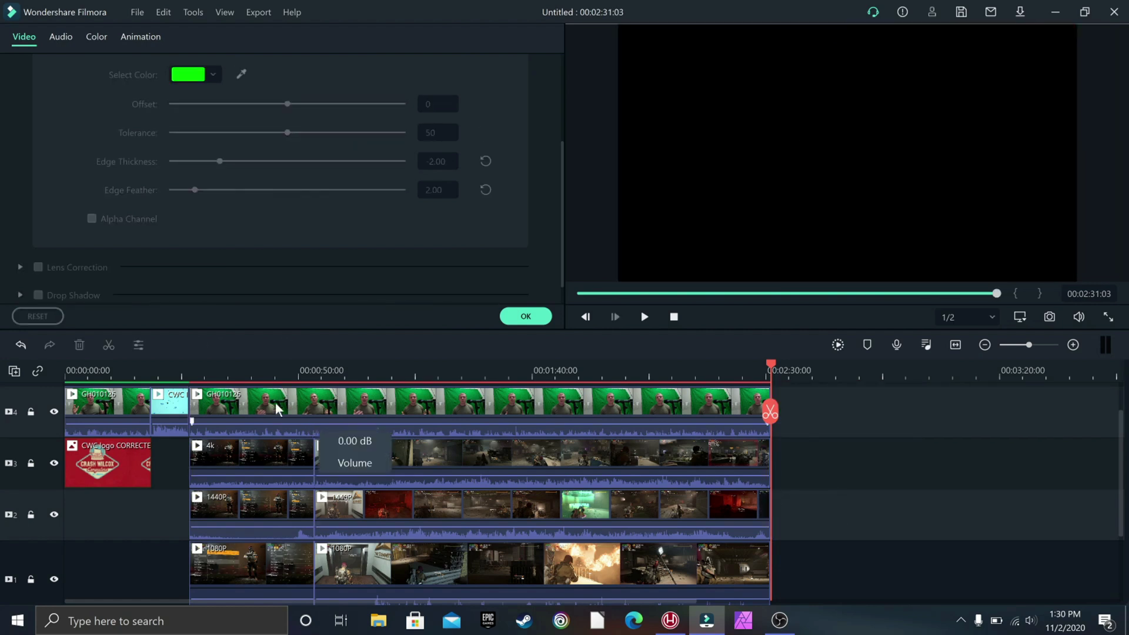
Step: Add the CWC logo CORRECTED image to track 4, directly after the talking-head clip at 00:02:31:03
left_click(526, 317)
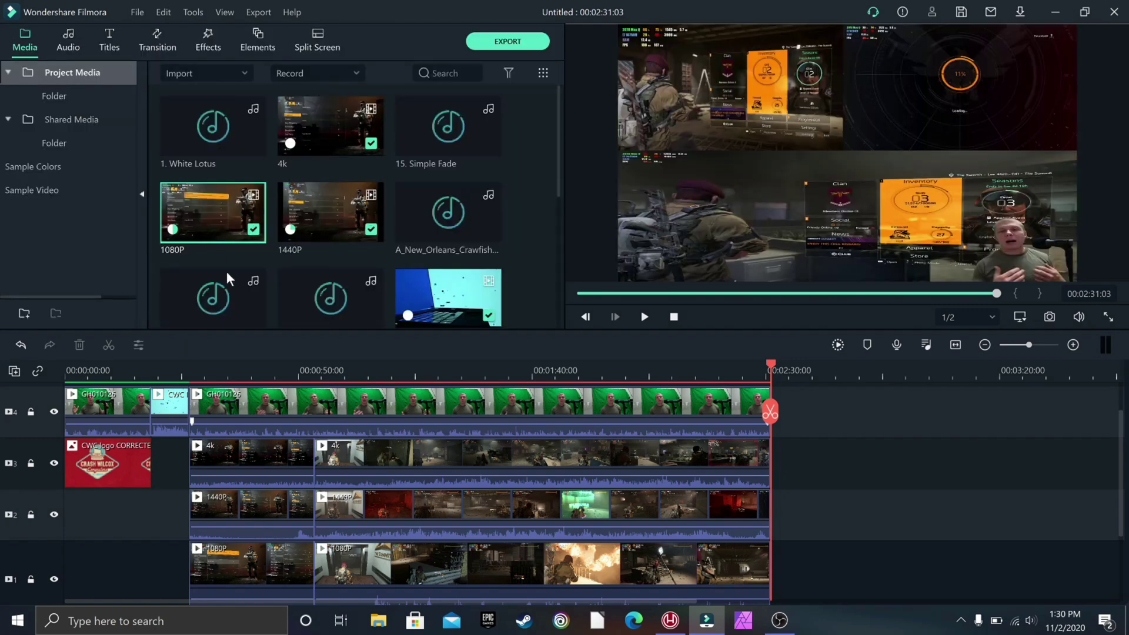
scroll(229, 277, "down", 3)
left_click_drag(229, 123, 865, 411)
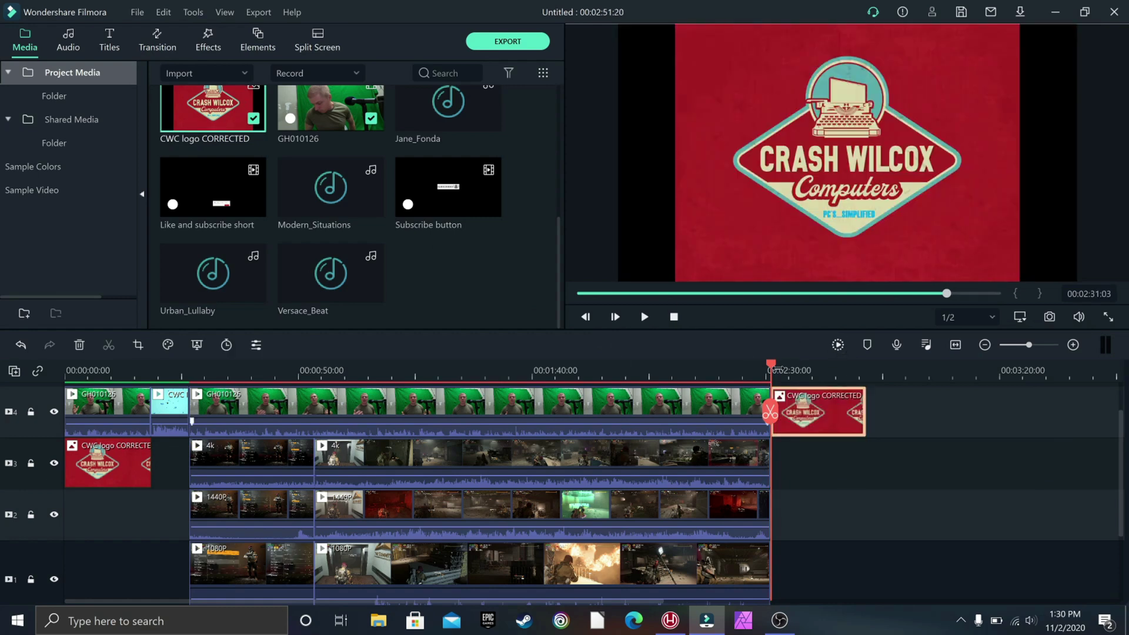
Step: Place the playhead at 00:00:50:28, just before the cuts between the gameplay clips, and show the transitions library
left_click_drag(700, 360, 185, 372)
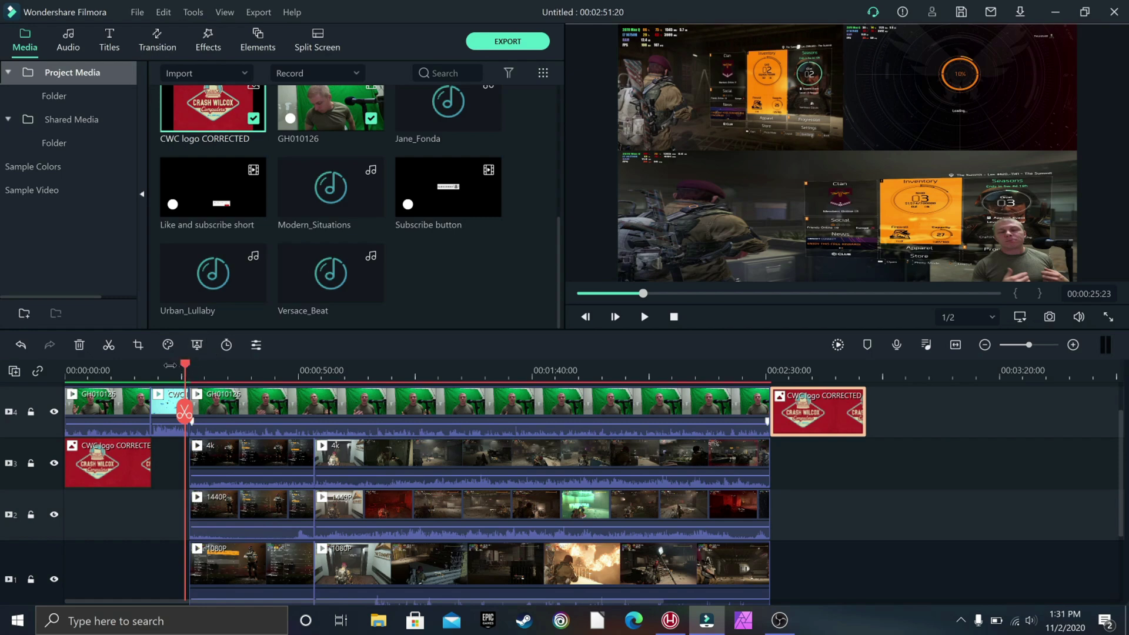
left_click(157, 365)
mouse_move(160, 364)
left_mouse_down()
mouse_move(74, 364)
mouse_move(144, 377)
left_mouse_up()
left_click_drag(156, 385, 303, 411)
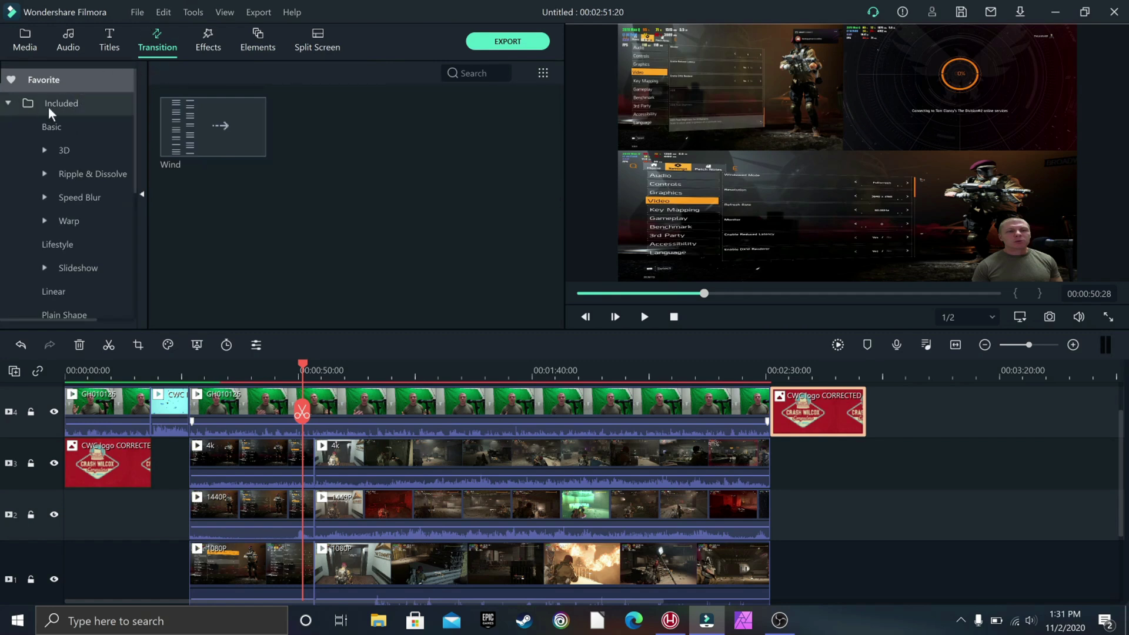
Step: Browse the Included and Filmstock transition categories and return to the favorite transitions
left_click(9, 104)
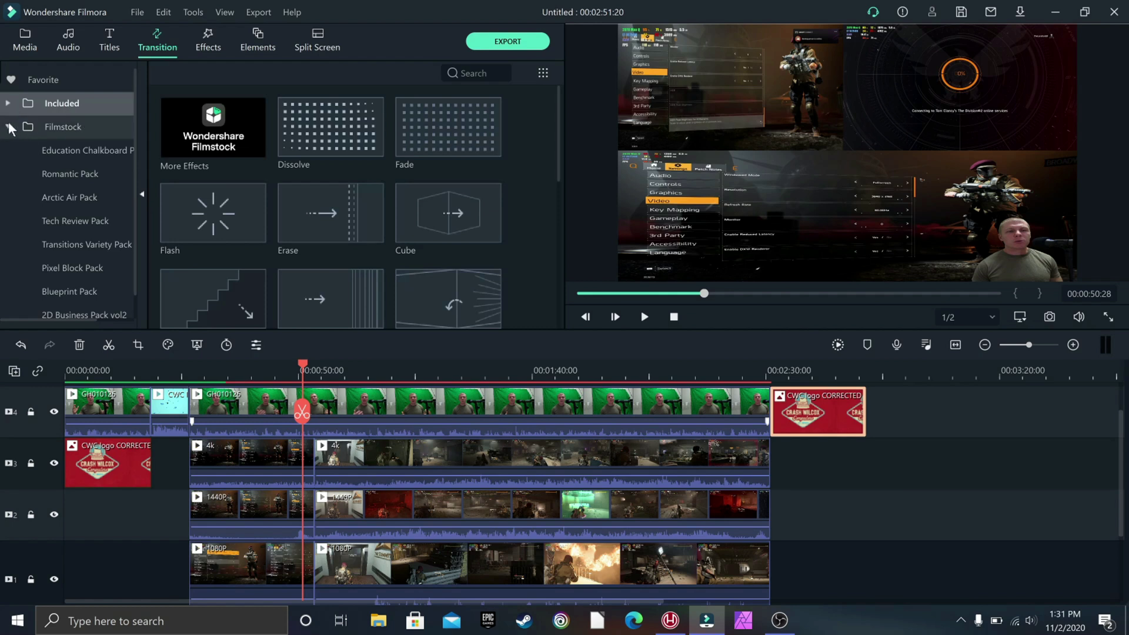
scroll(58, 128, "down", 1)
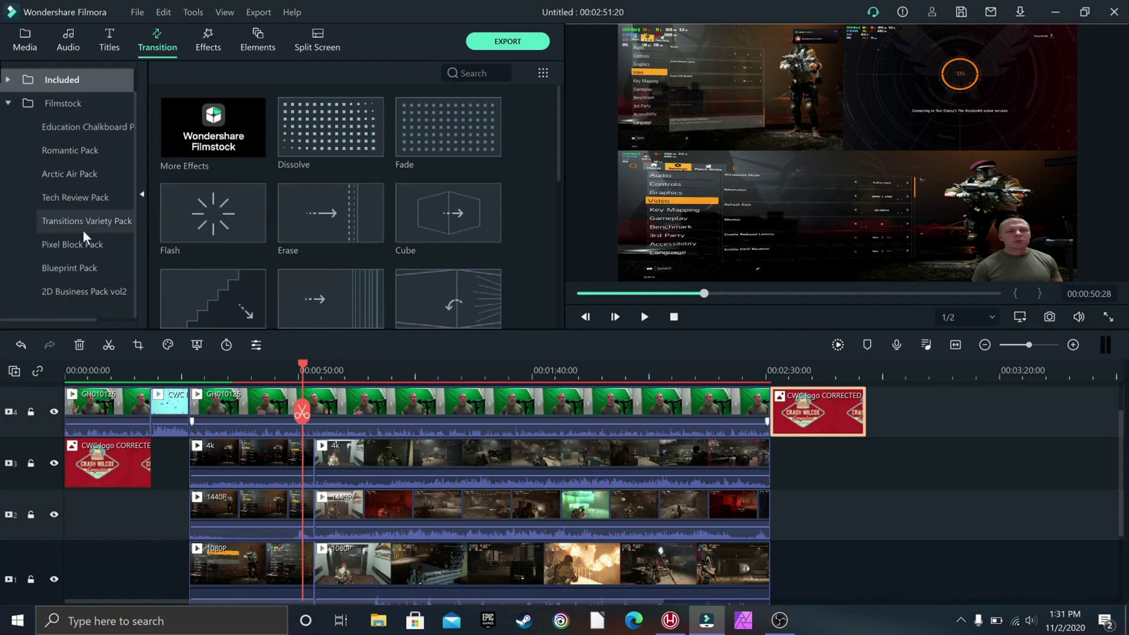
scroll(95, 284, "up", 1)
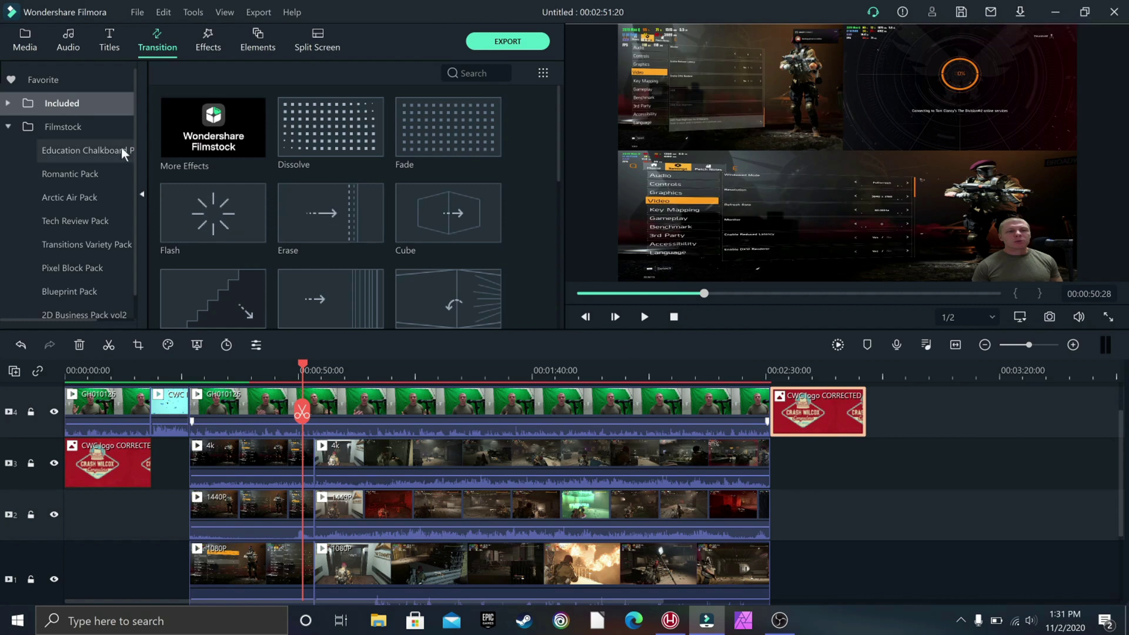
left_click(9, 104)
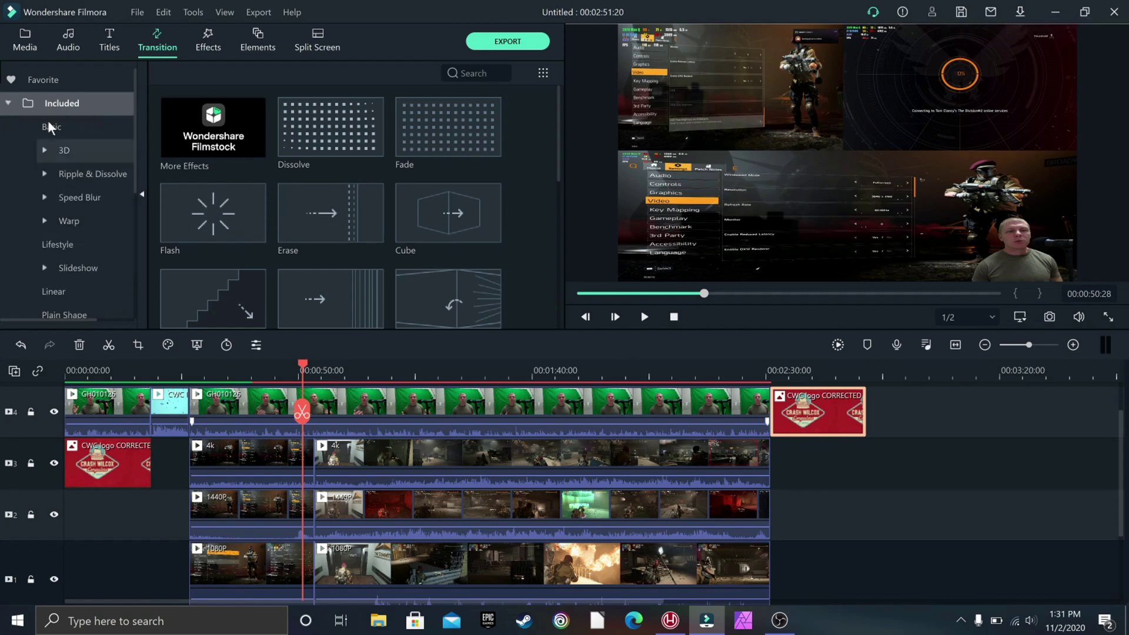
left_click(51, 76)
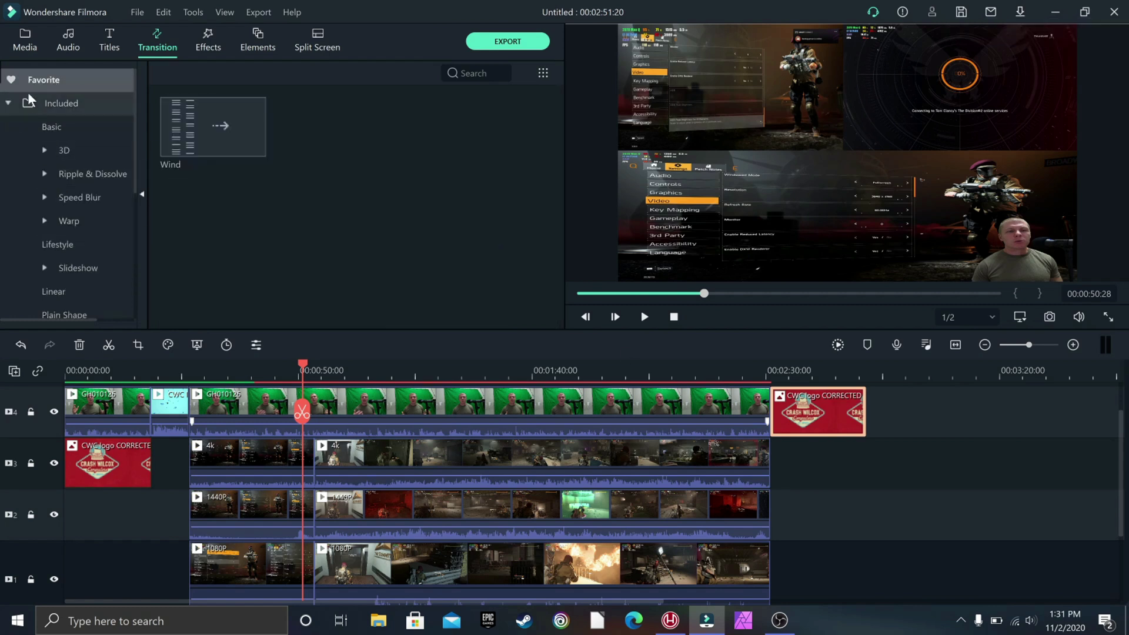
Step: Apply the Wind transition at the cuts between the two 4k, the two 1440P and the two 1080P clips
left_click(206, 114)
left_click(302, 452)
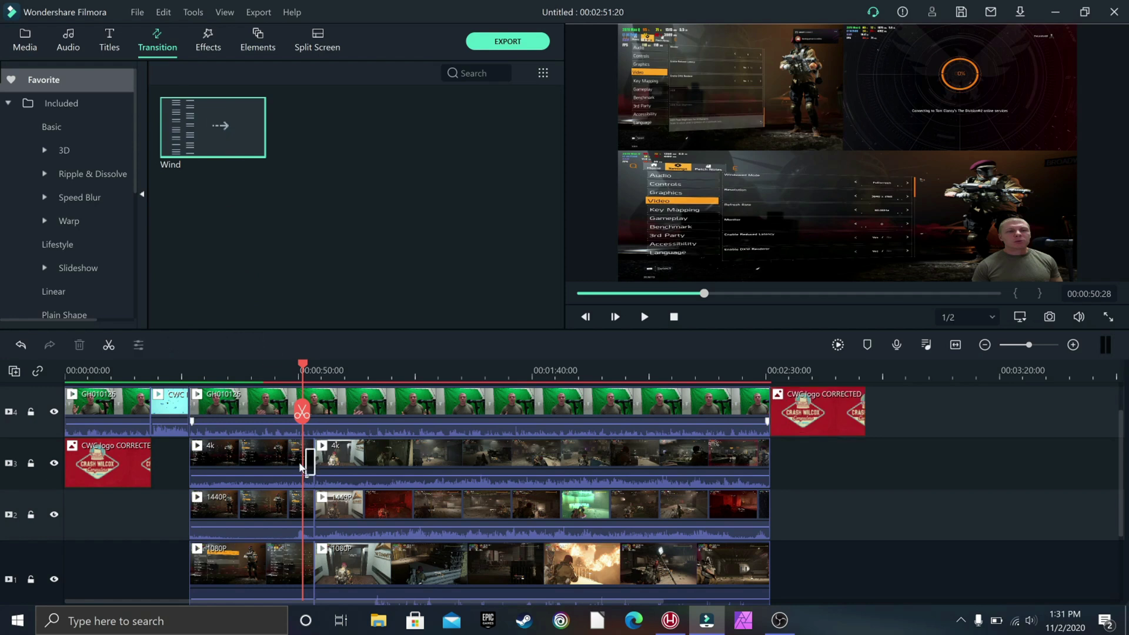
left_click_drag(313, 461, 313, 462)
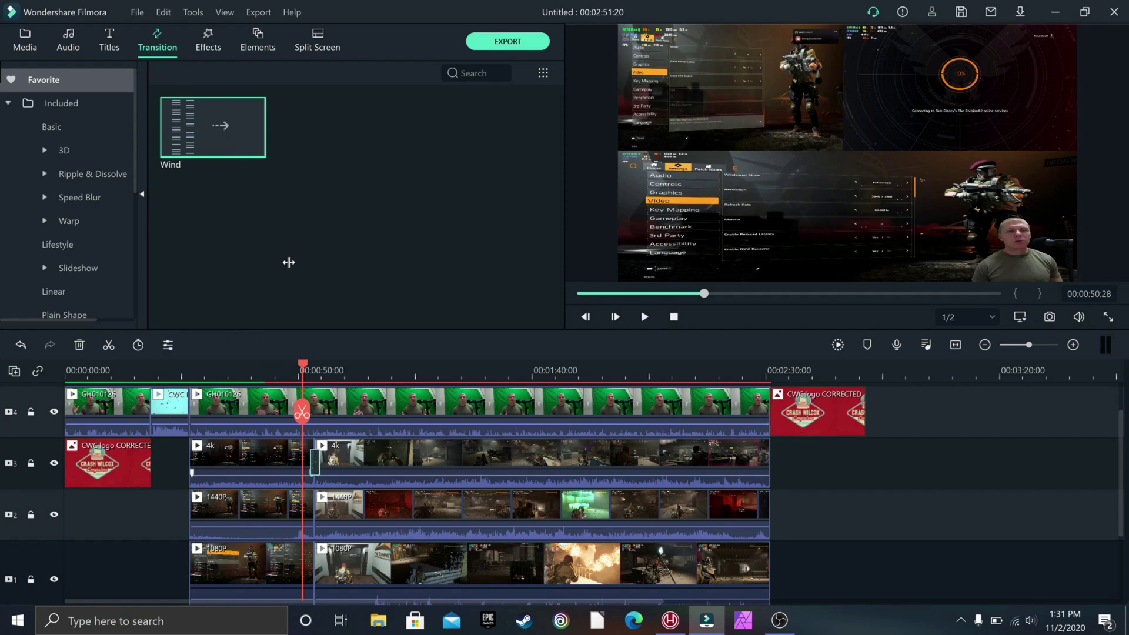
left_click_drag(217, 121, 320, 516)
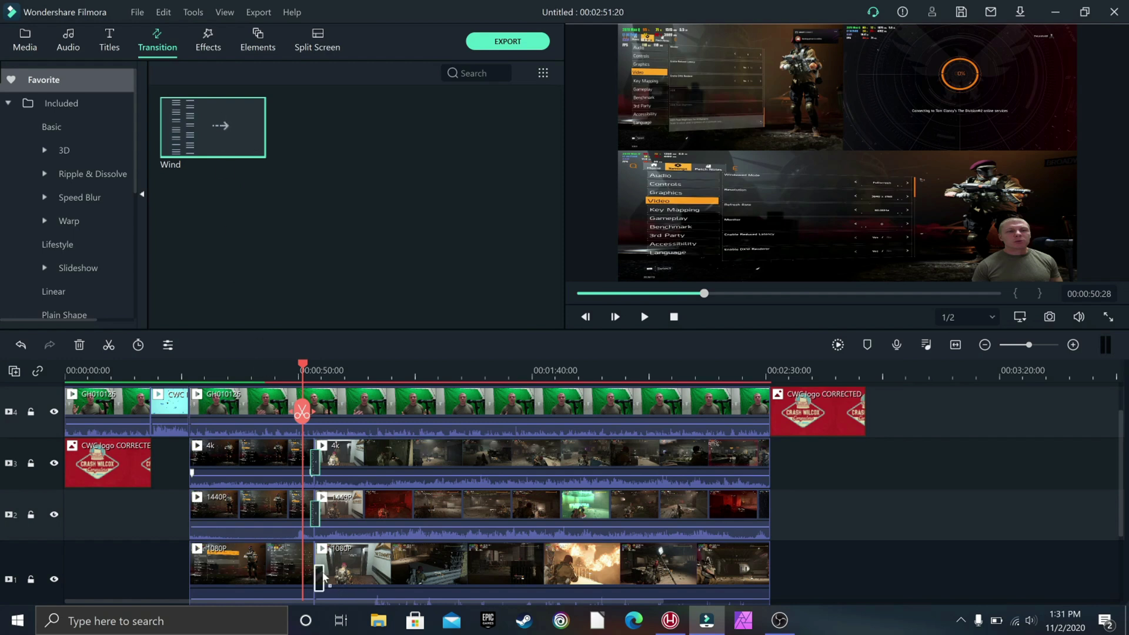
left_click_drag(317, 576, 318, 576)
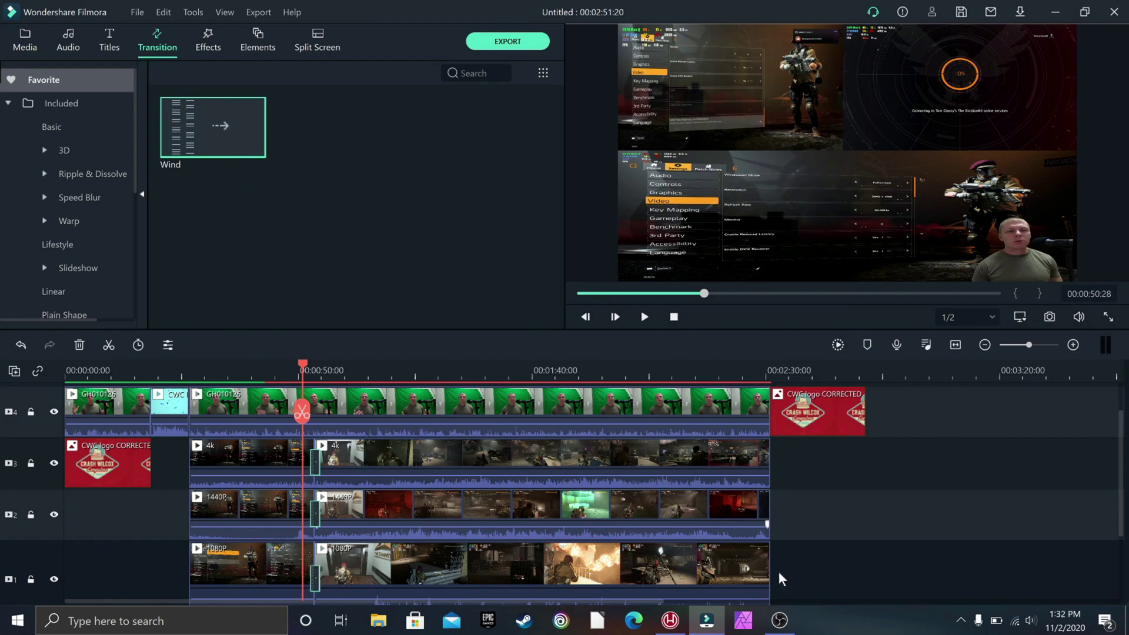
Step: Mute the long talking-head clip together with the second 4k, 1440P and 1080P clips
scroll(820, 581, "down", 1)
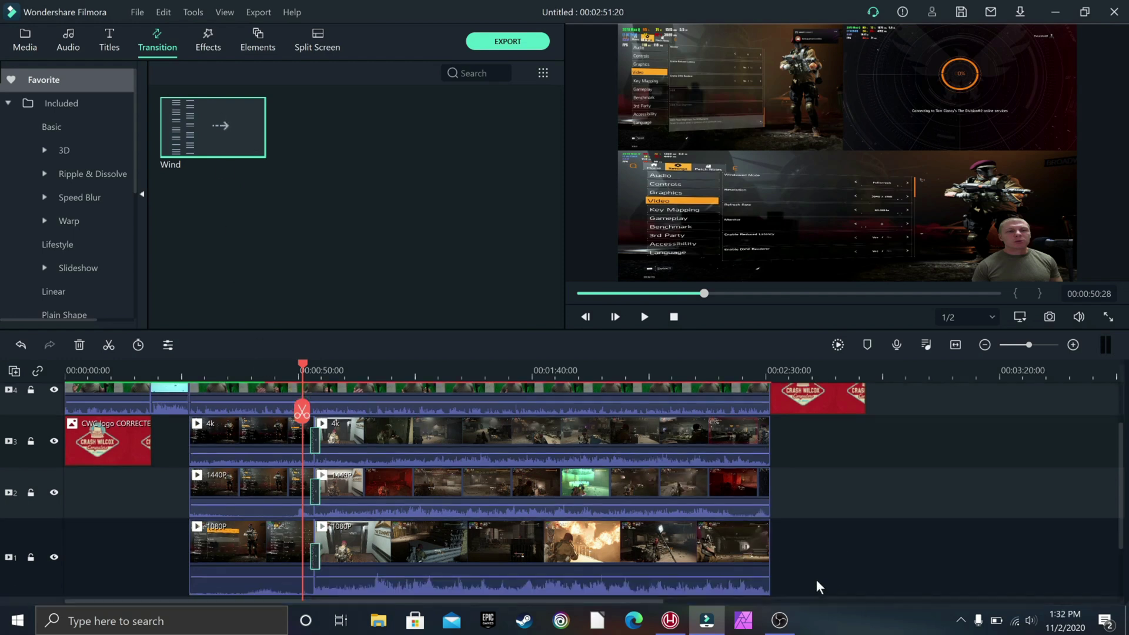
left_click_drag(807, 545, 579, 421)
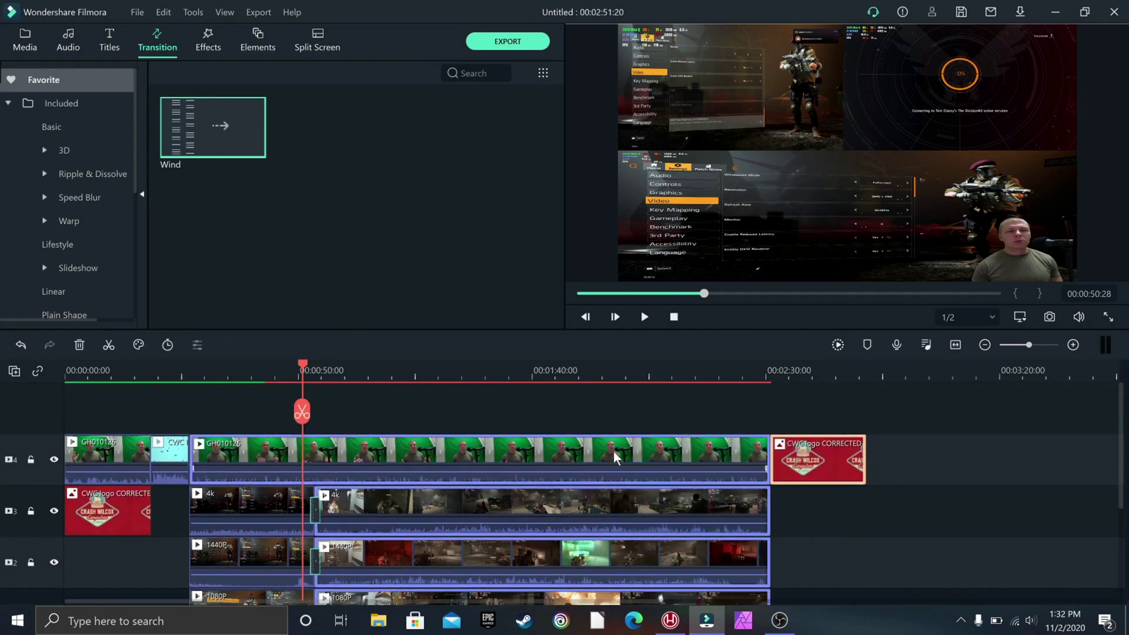
right_click(608, 451)
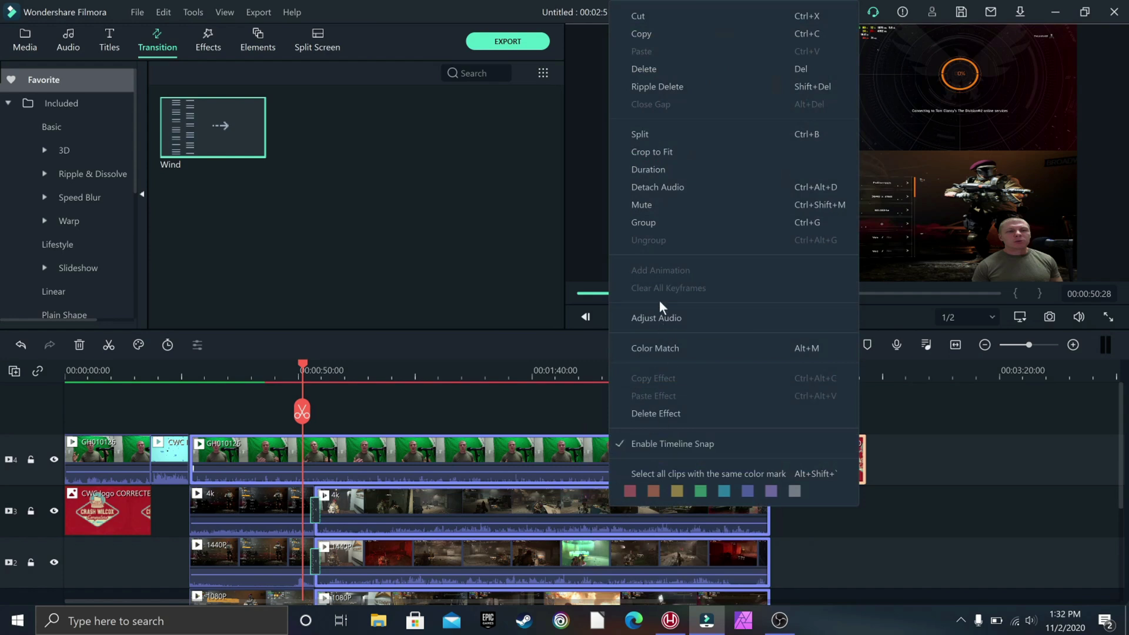
left_click(659, 205)
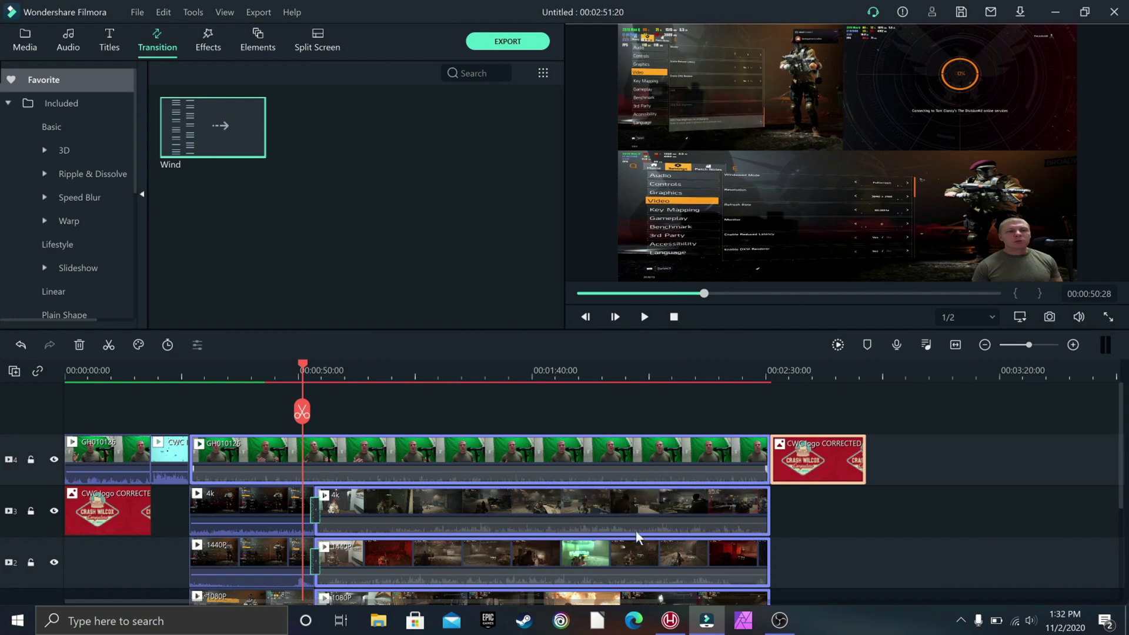
scroll(827, 513, "down", 1)
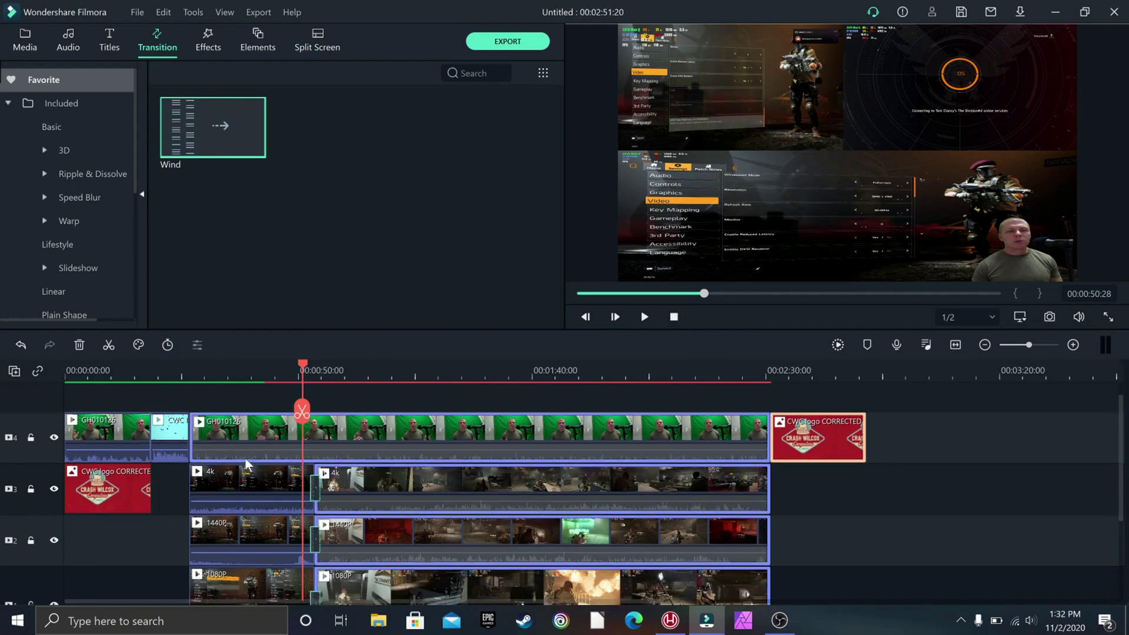
Step: Play the gameplay cuts from 00:00:50:28 to check the Wind transitions, and scrub back to 00:00:52:06
left_click(644, 317)
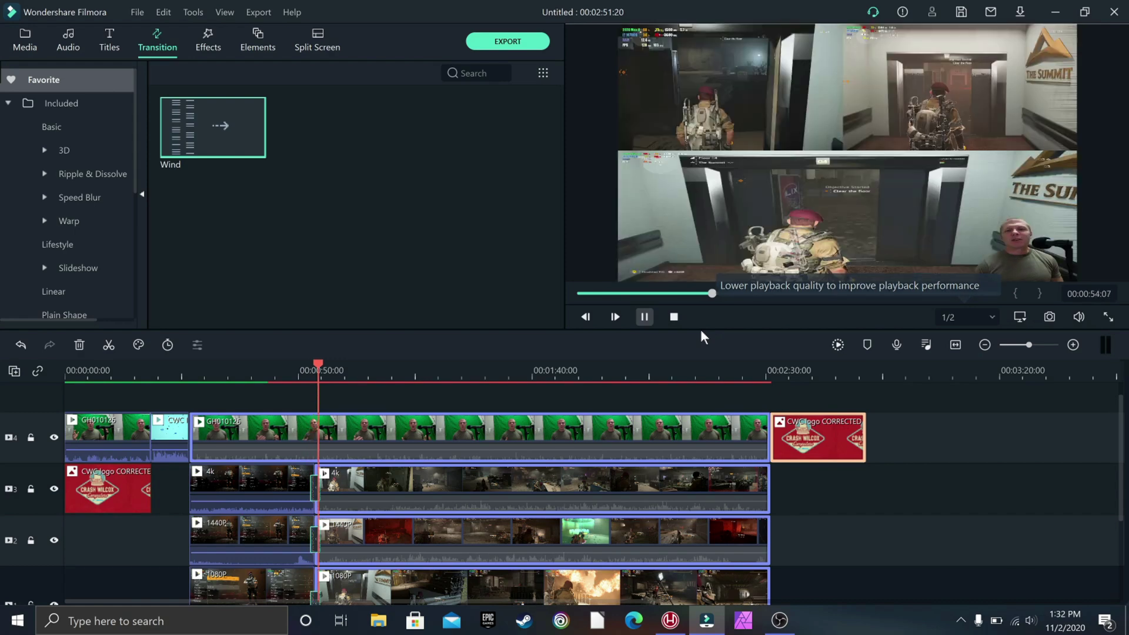
left_click(644, 317)
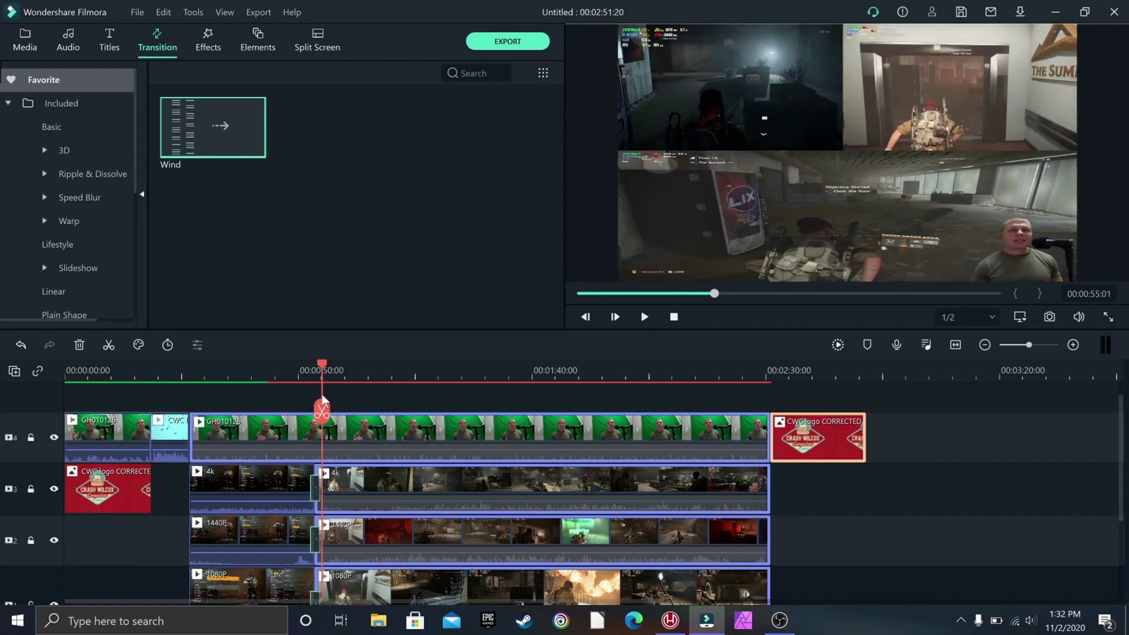
left_click_drag(320, 363, 312, 363)
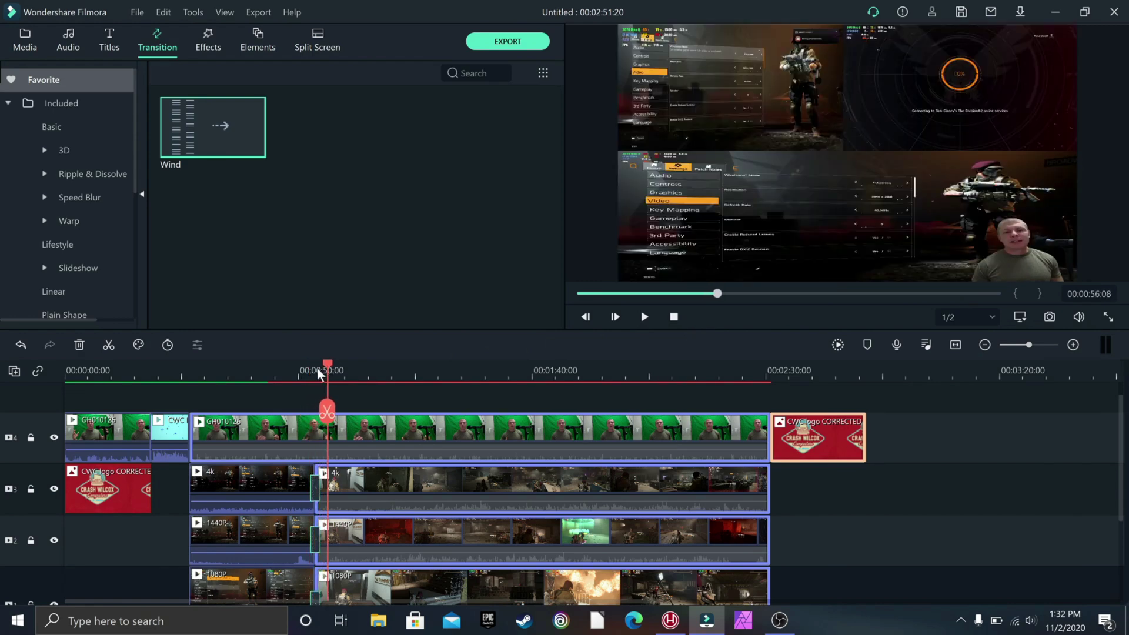
left_click_drag(312, 369, 309, 369)
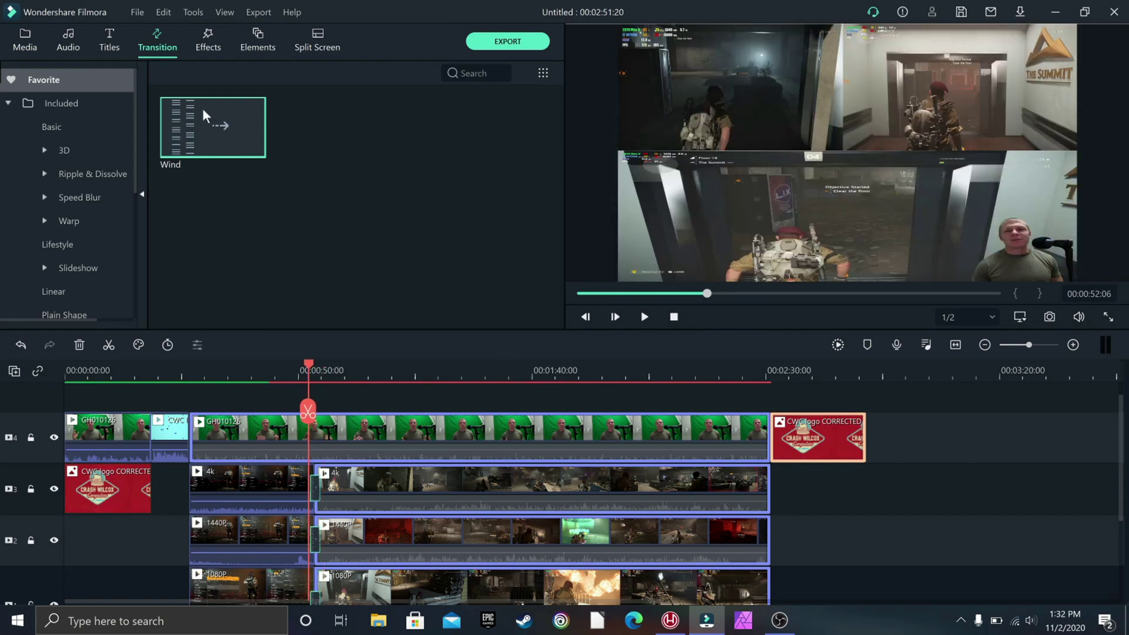
Step: Preview the Wind transition's sample footage and return to the timeline by selecting the second 4k clip
mouse_move(217, 136)
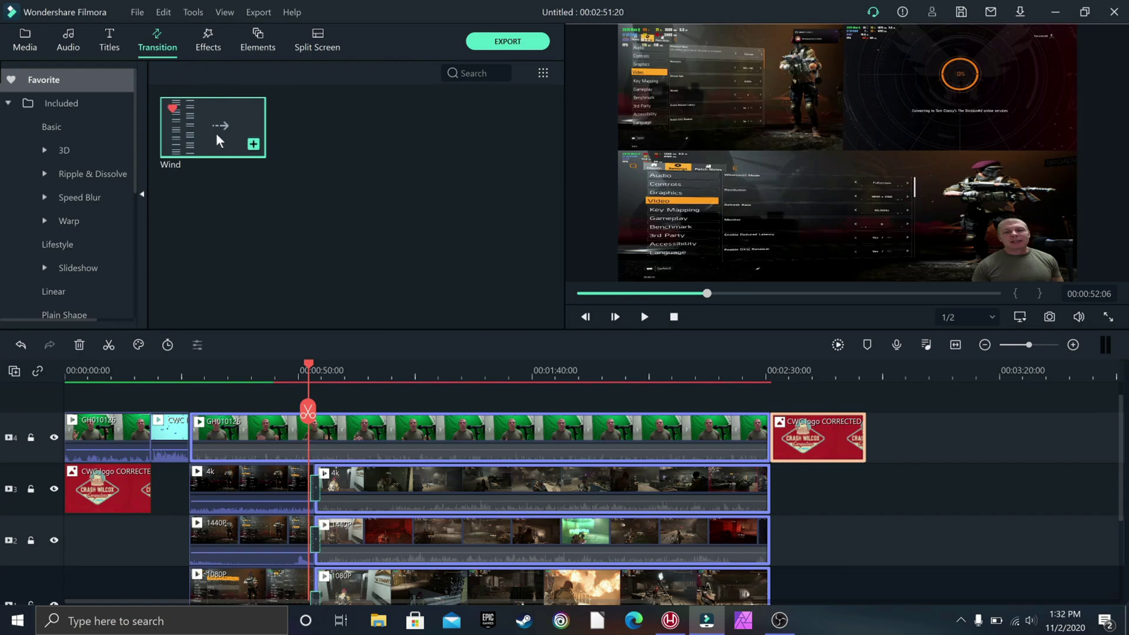
left_click(217, 134)
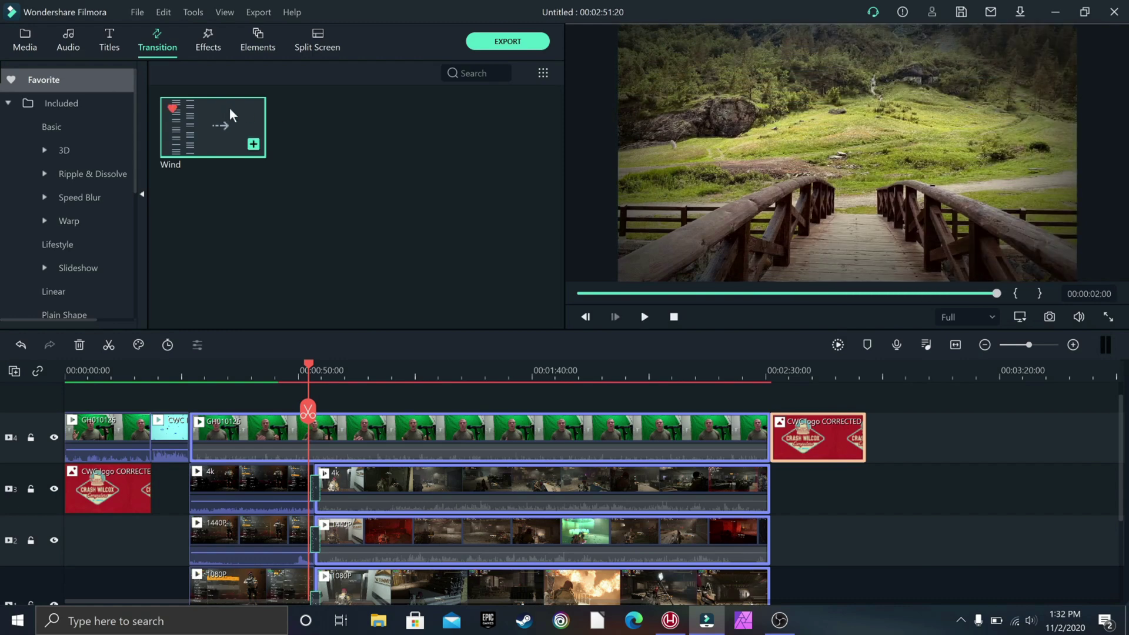
left_click(404, 482)
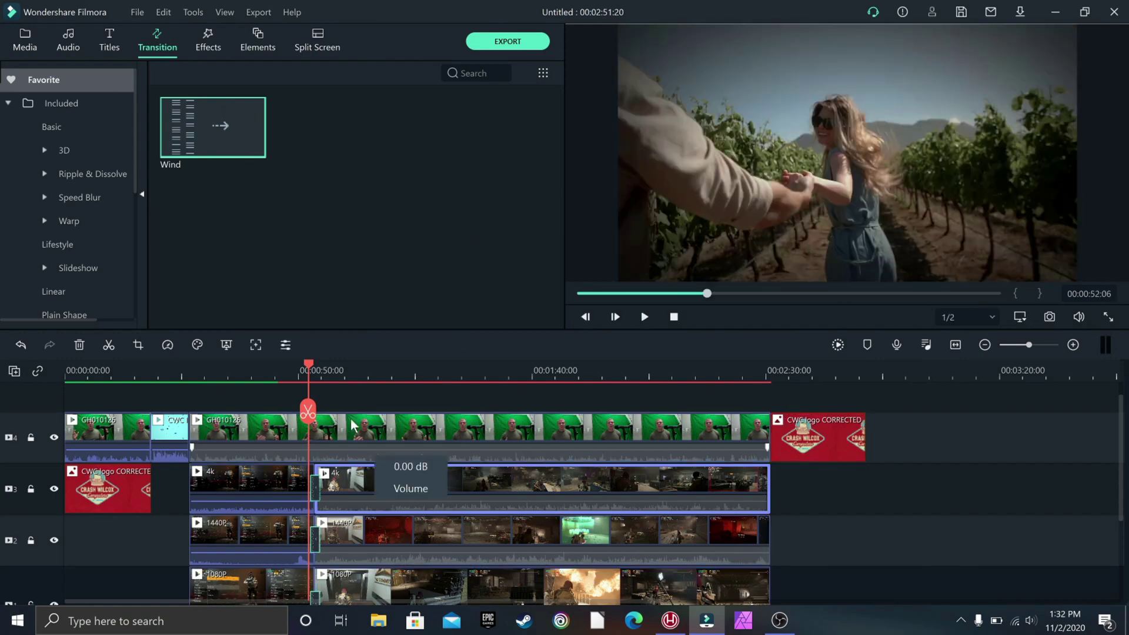
Step: Replay the gameplay transitions from 00:00:50:28 and scrub ahead to 00:00:59:13
mouse_move(305, 362)
left_mouse_down()
mouse_move(333, 365)
mouse_move(302, 364)
left_mouse_up()
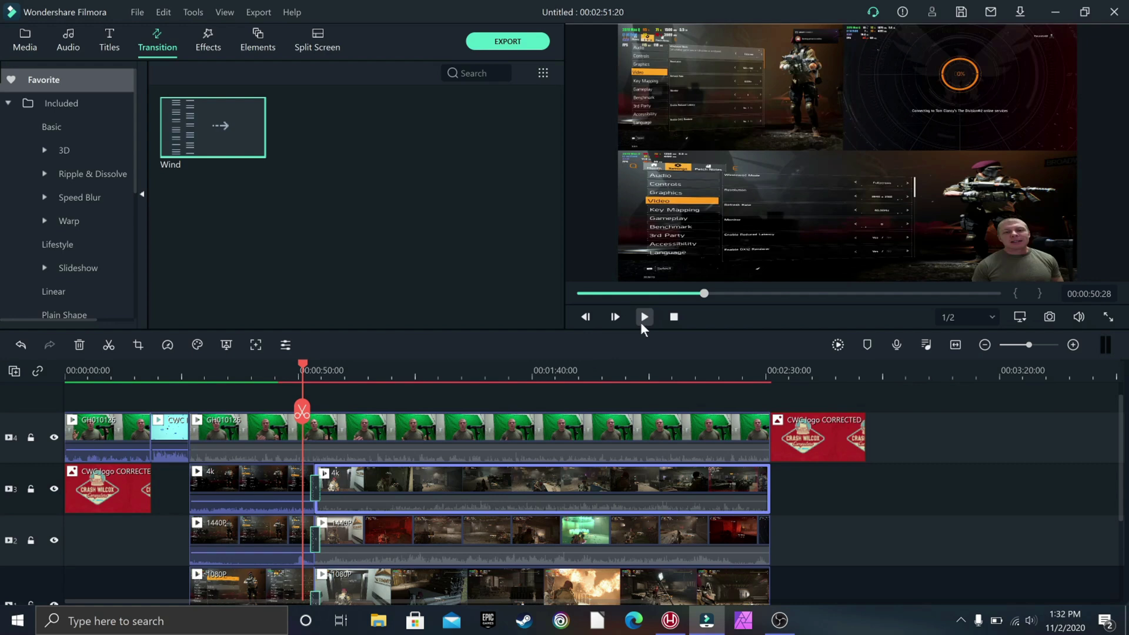
key("space")
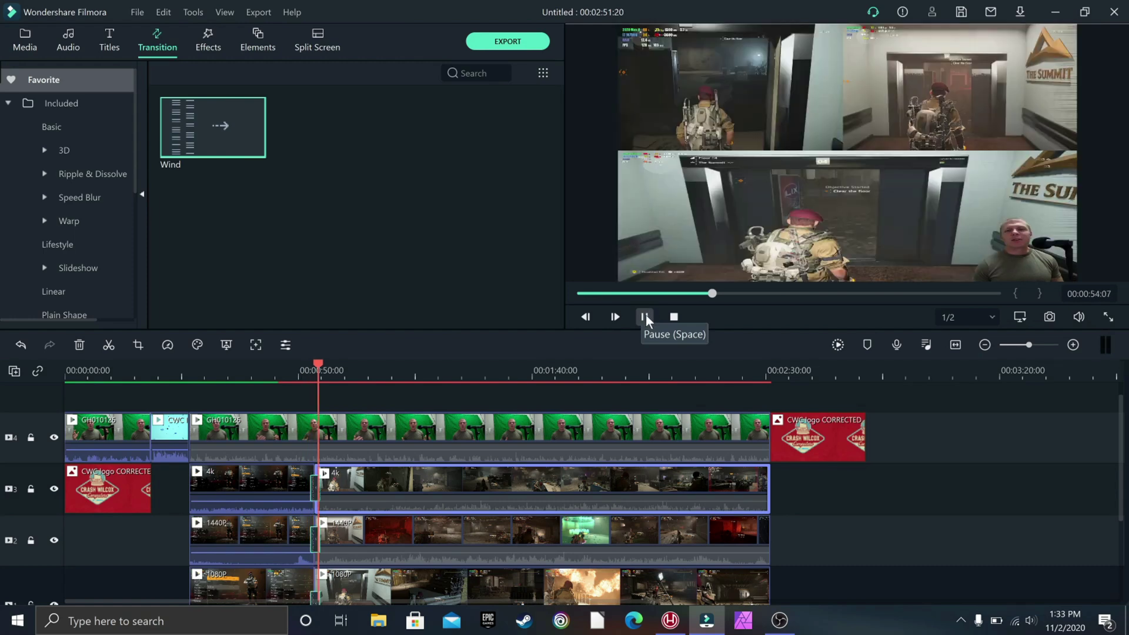
left_click(646, 315)
left_click_drag(319, 364, 342, 367)
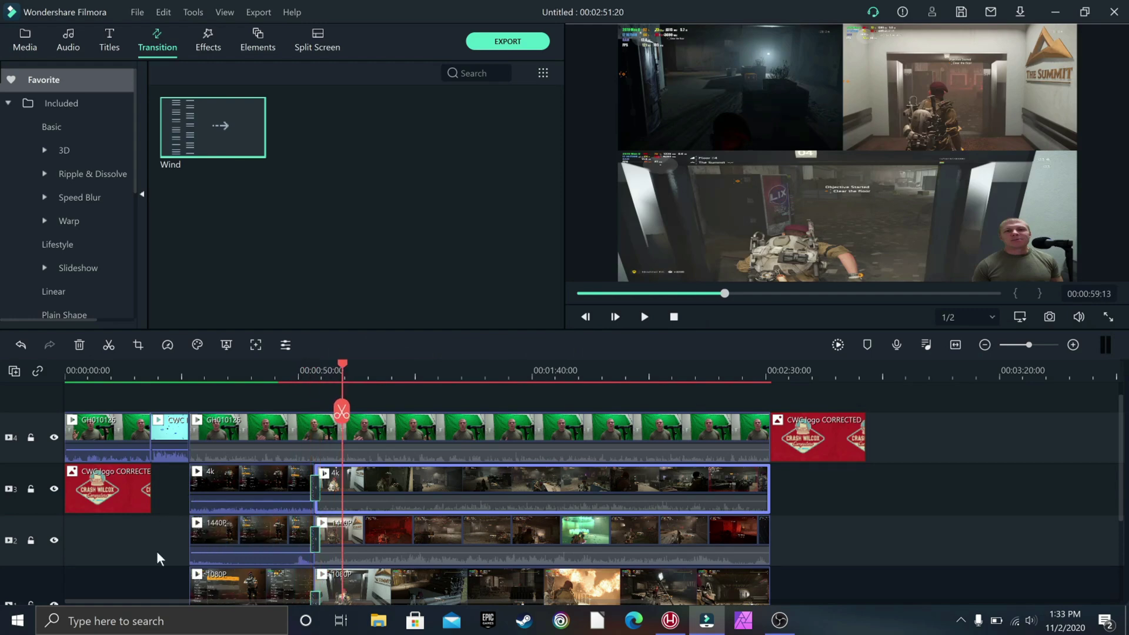
Step: Mute the first 4k, 1440P and 1080P gameplay clips together
left_click_drag(175, 482, 235, 594)
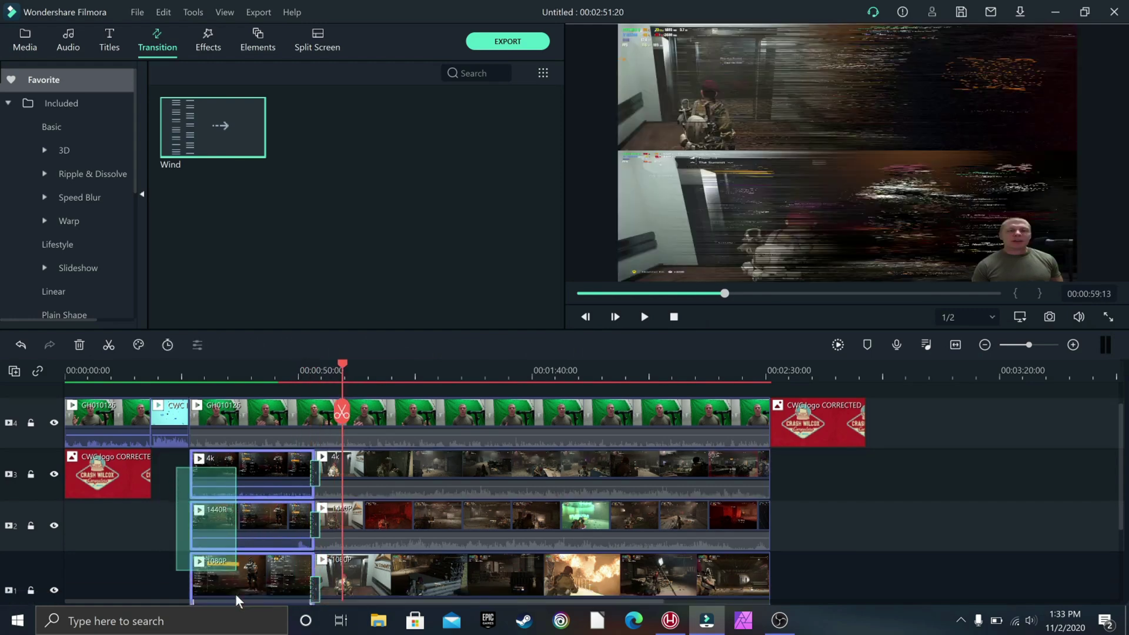
scroll(227, 507, "down", 2)
right_click(227, 508)
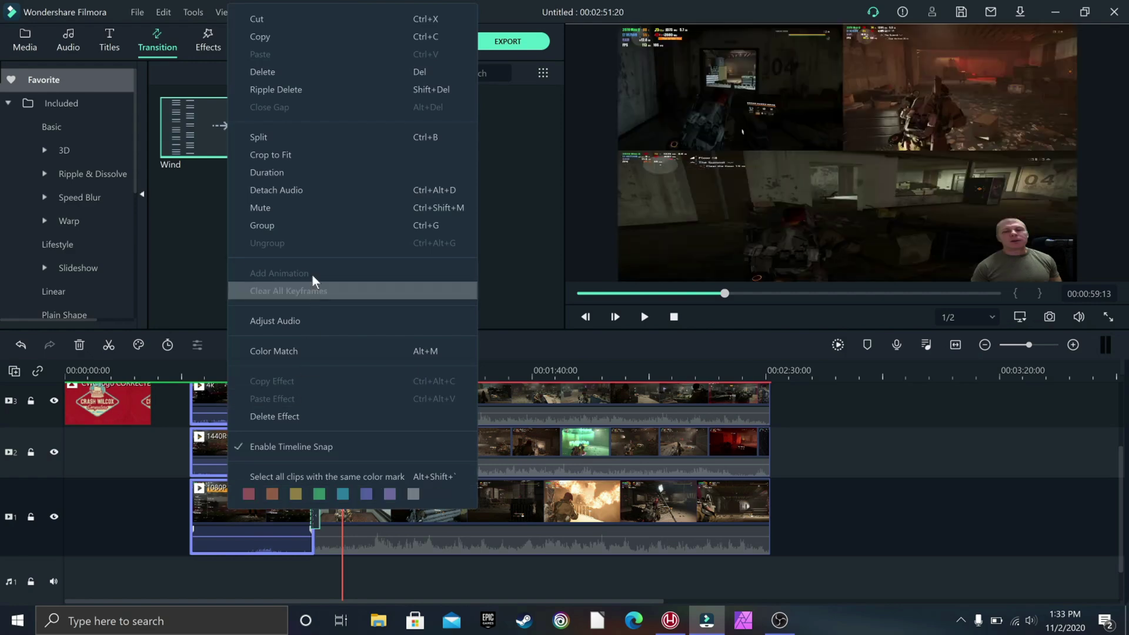
left_click(316, 212)
left_click(939, 515)
scroll(742, 489, "up", 2)
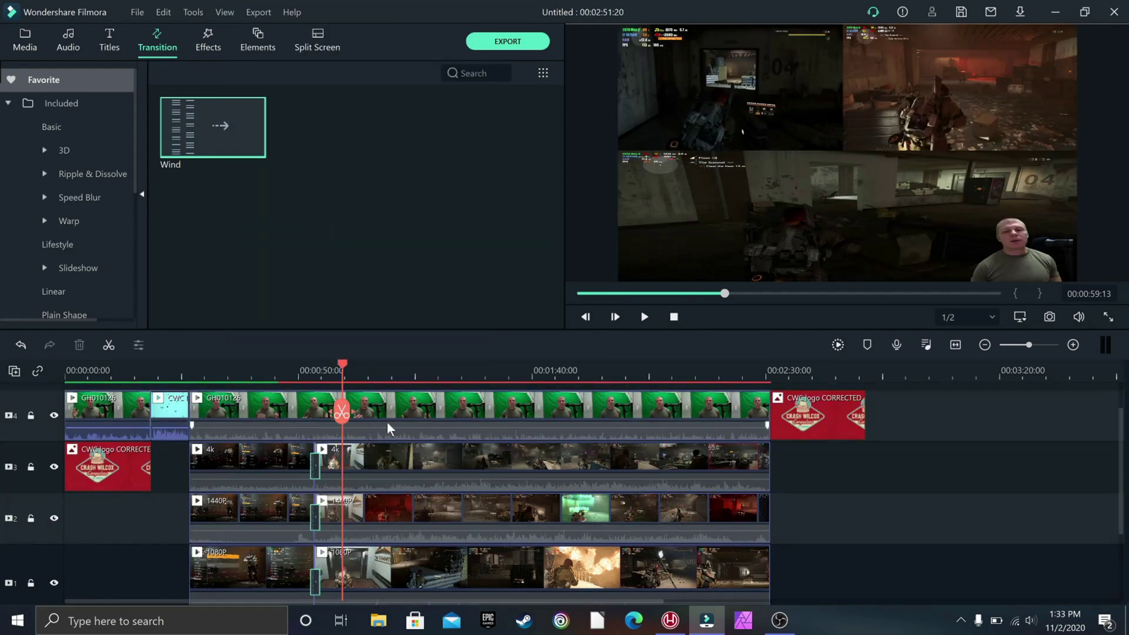
scroll(404, 421, "up", 1)
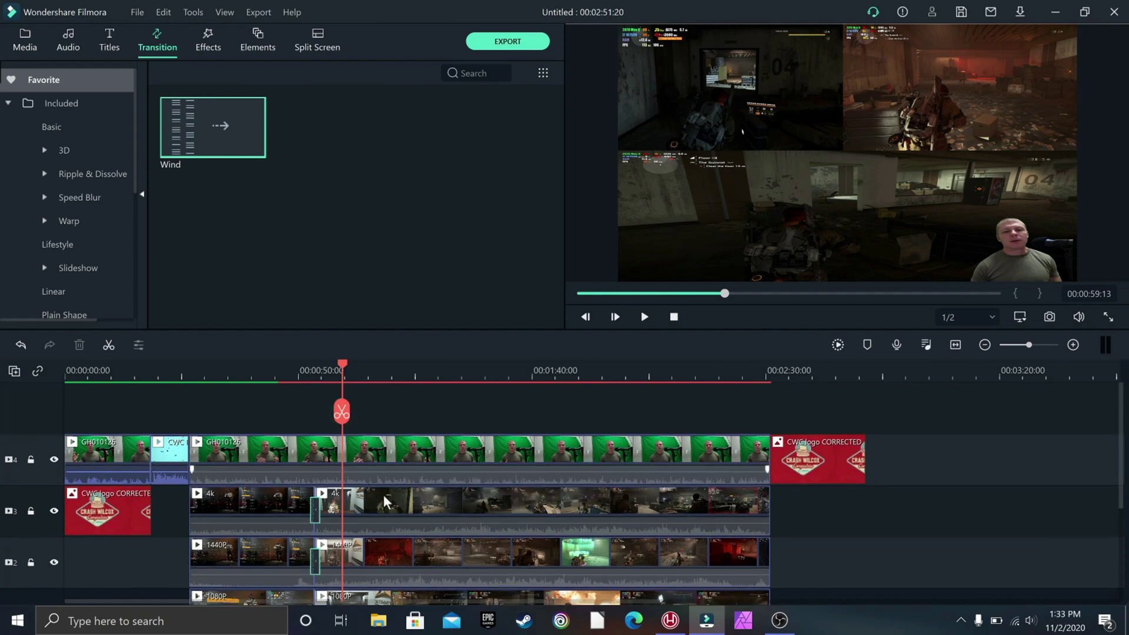
scroll(383, 495, "down", 1)
scroll(353, 500, "up", 1)
scroll(353, 500, "down", 1)
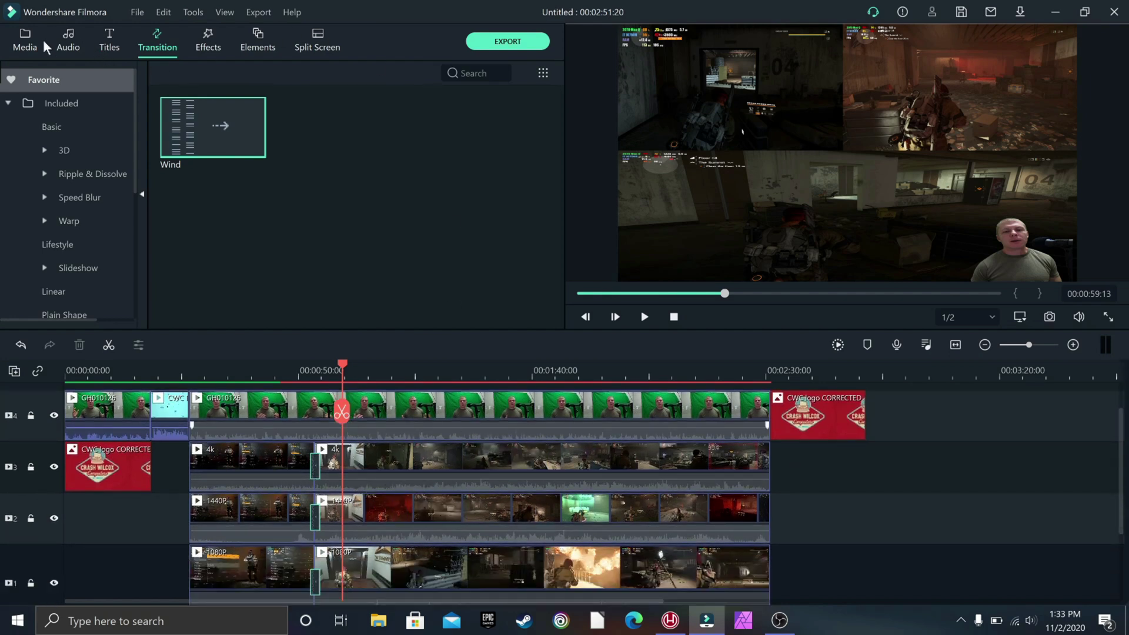
Step: Add Default Lowerthird titles from the Lower 3rds on three new tracks above the talking-head clip, all starting at 00:00:56:22
left_click(113, 35)
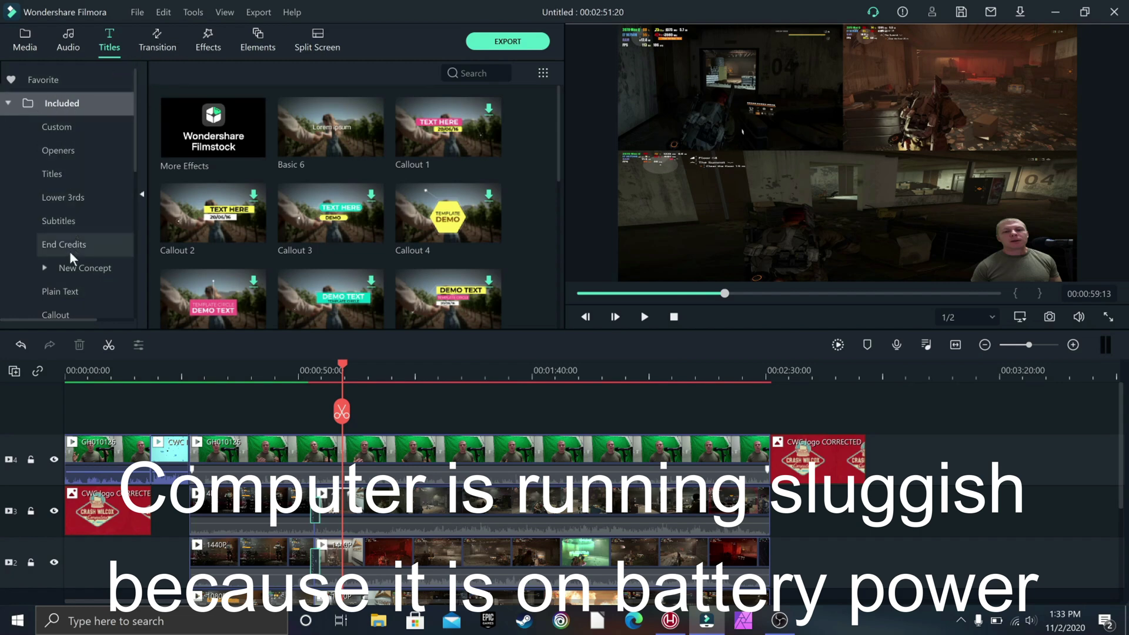
scroll(70, 259, "down", 4)
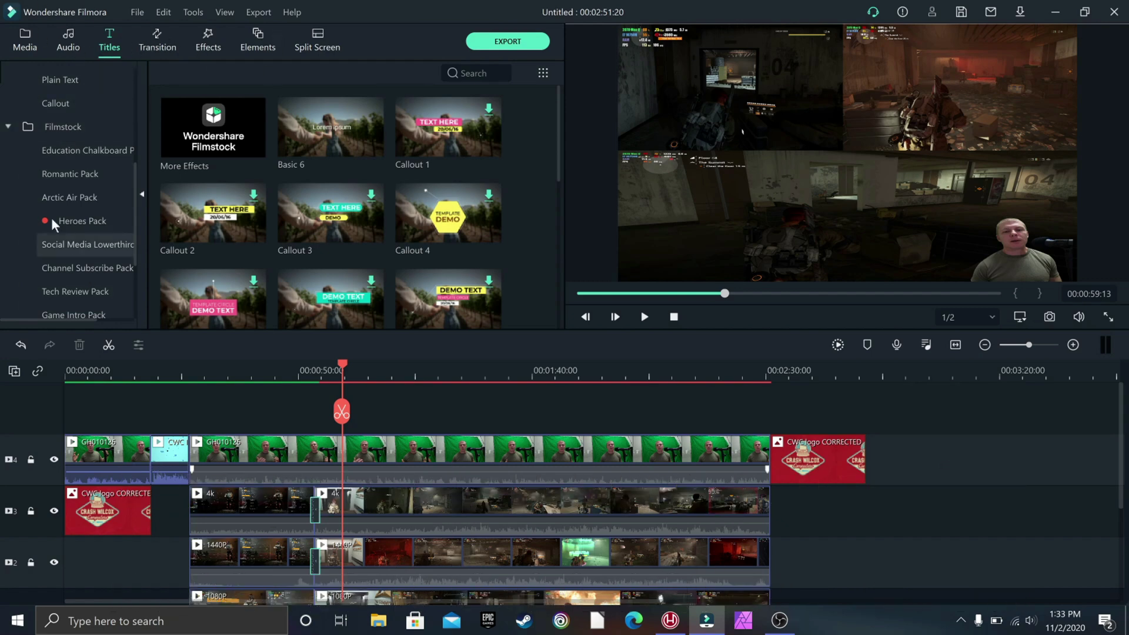
scroll(88, 206, "up", 3)
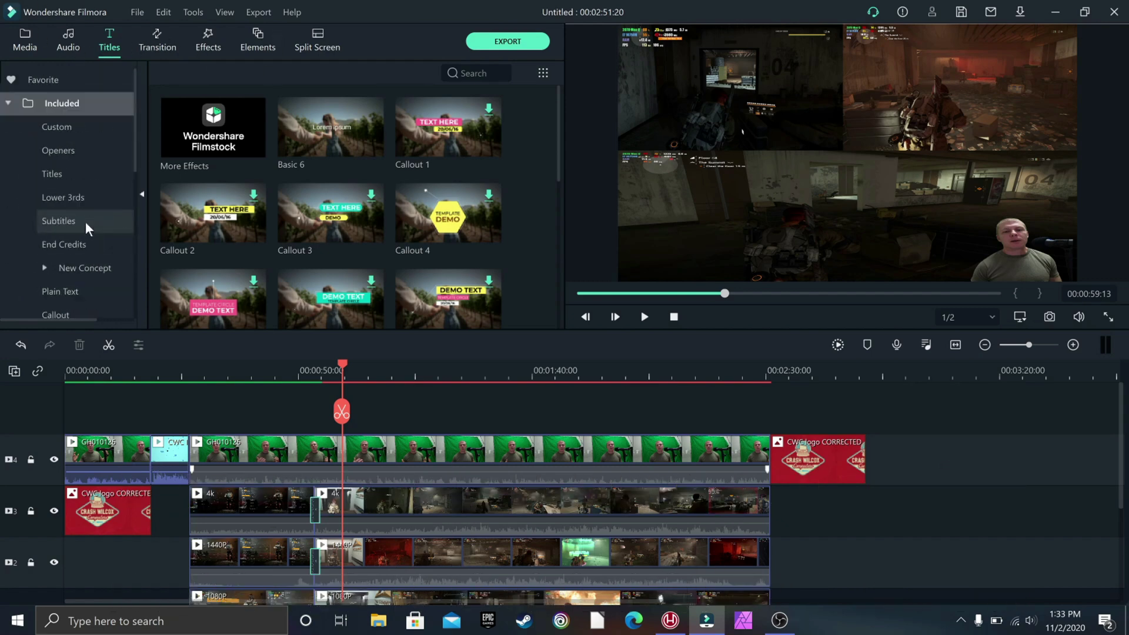
left_click(59, 199)
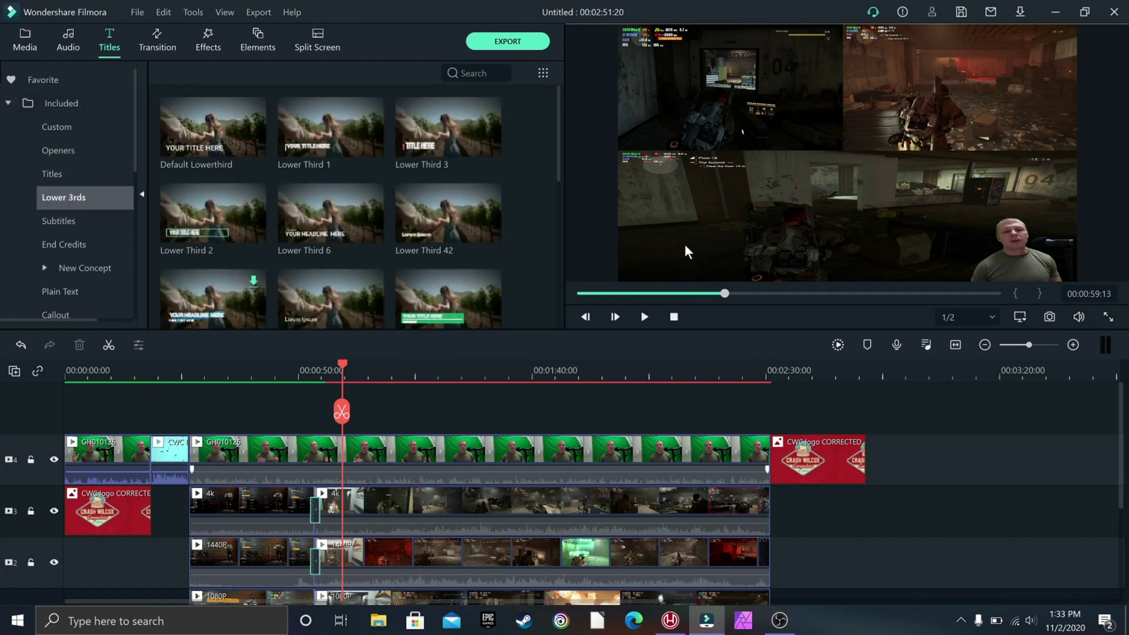
left_click_drag(226, 119, 394, 415)
mouse_move(340, 361)
left_mouse_down()
mouse_move(319, 366)
mouse_move(329, 372)
left_mouse_up()
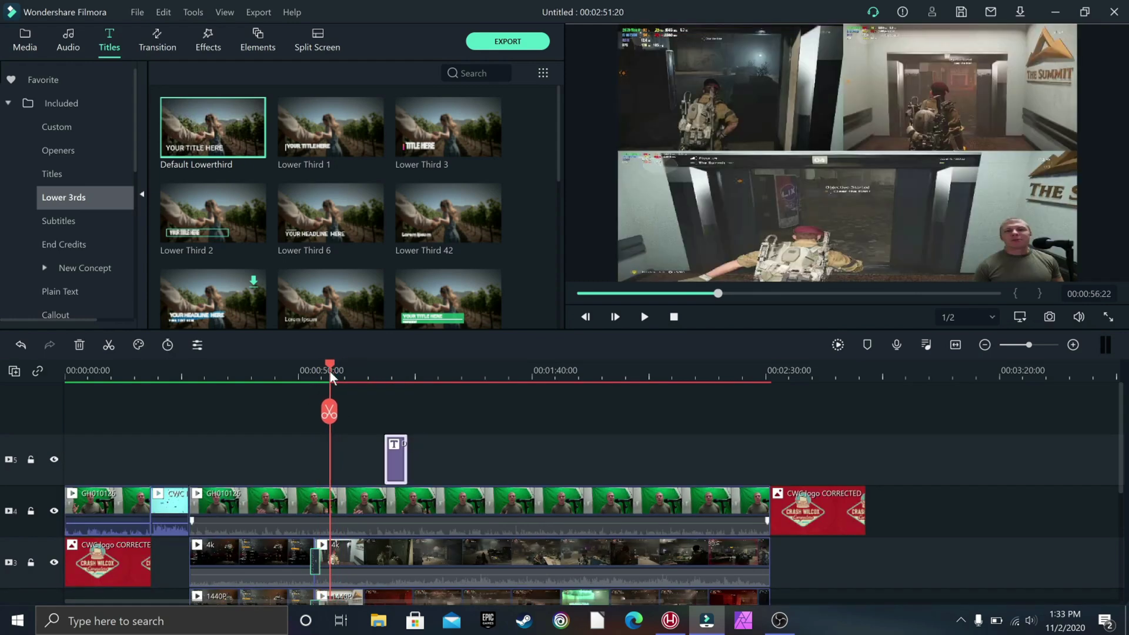
left_click_drag(400, 449, 355, 434)
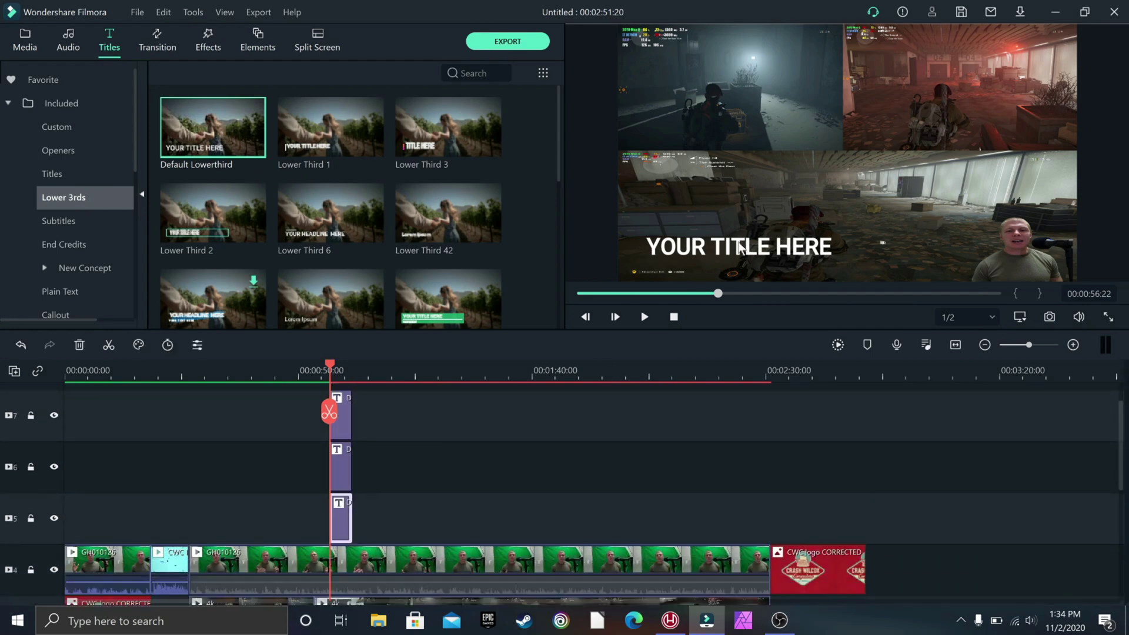
Step: Place one title at the bottom of each gameplay tile in the preview, moving the Title Group Controller clear of the picture
left_click_drag(791, 244, 976, 126)
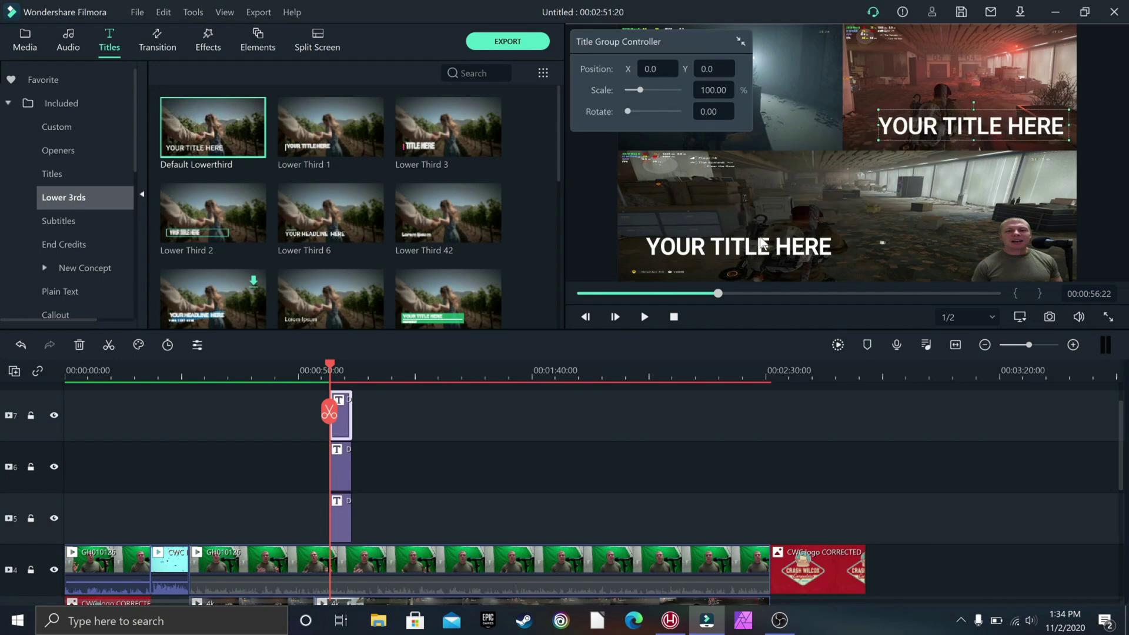
left_click_drag(761, 244, 743, 120)
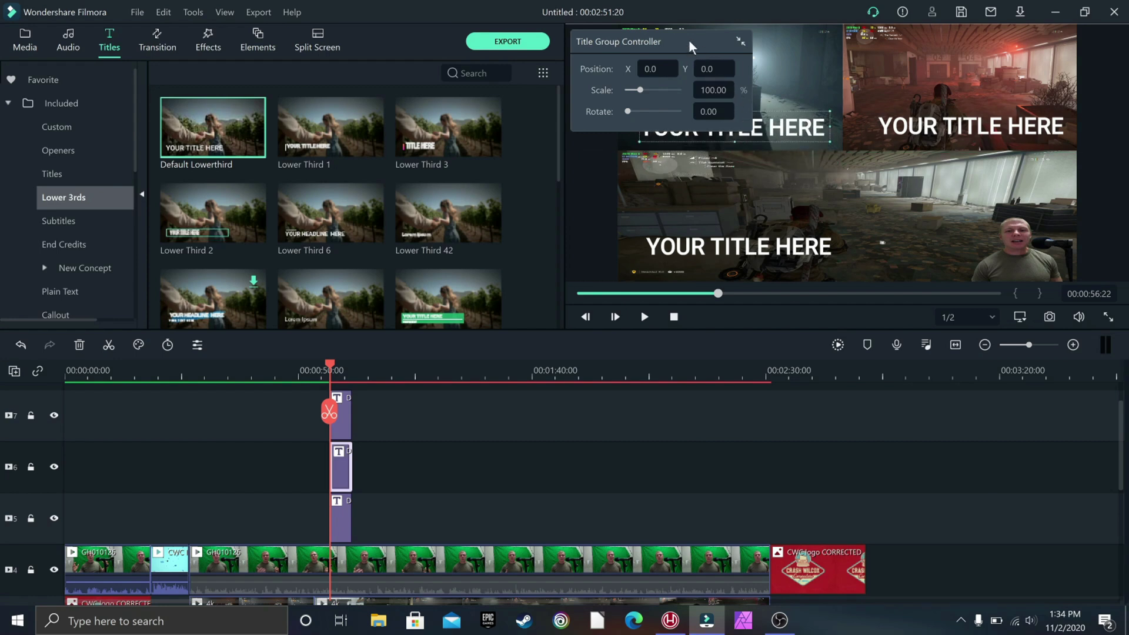
left_click_drag(704, 40, 206, 427)
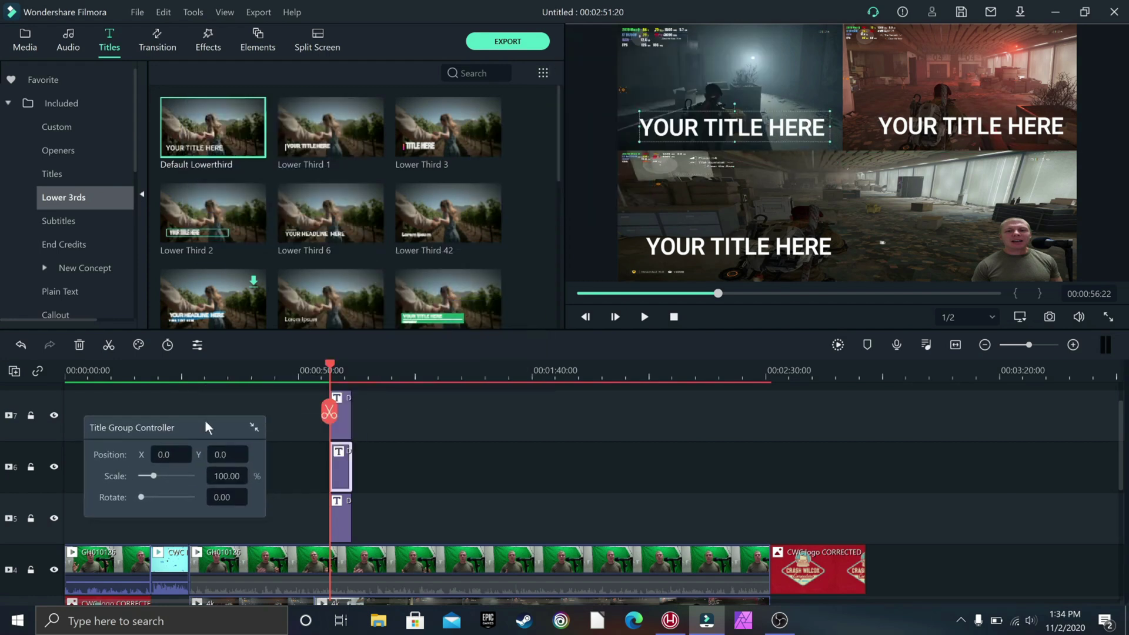
left_click_drag(712, 129, 707, 129)
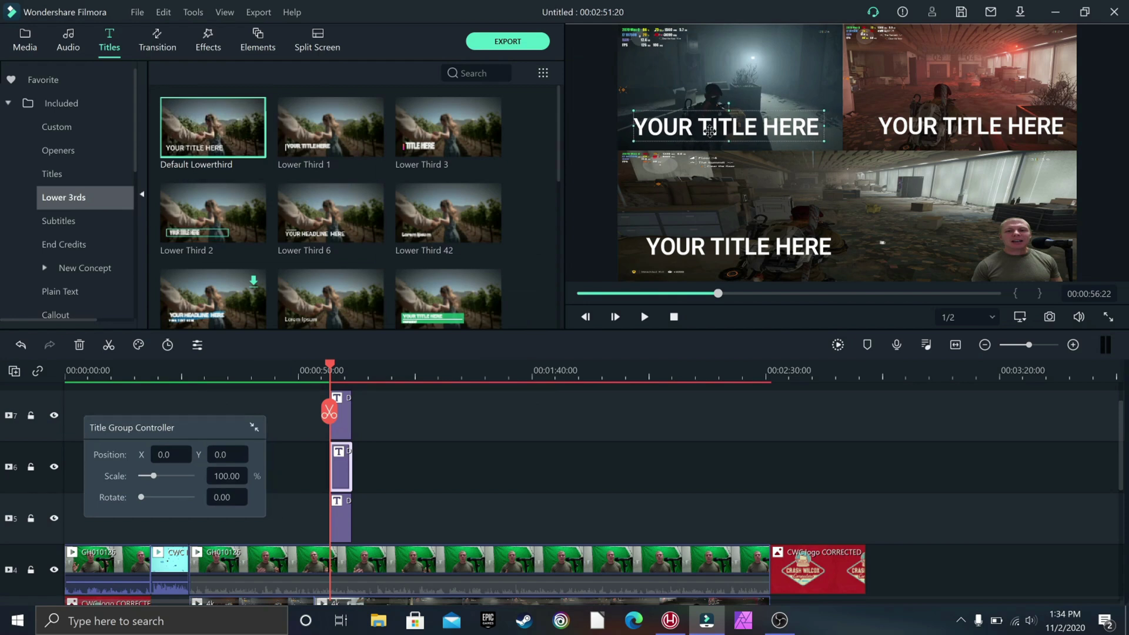
left_click_drag(839, 254, 860, 257)
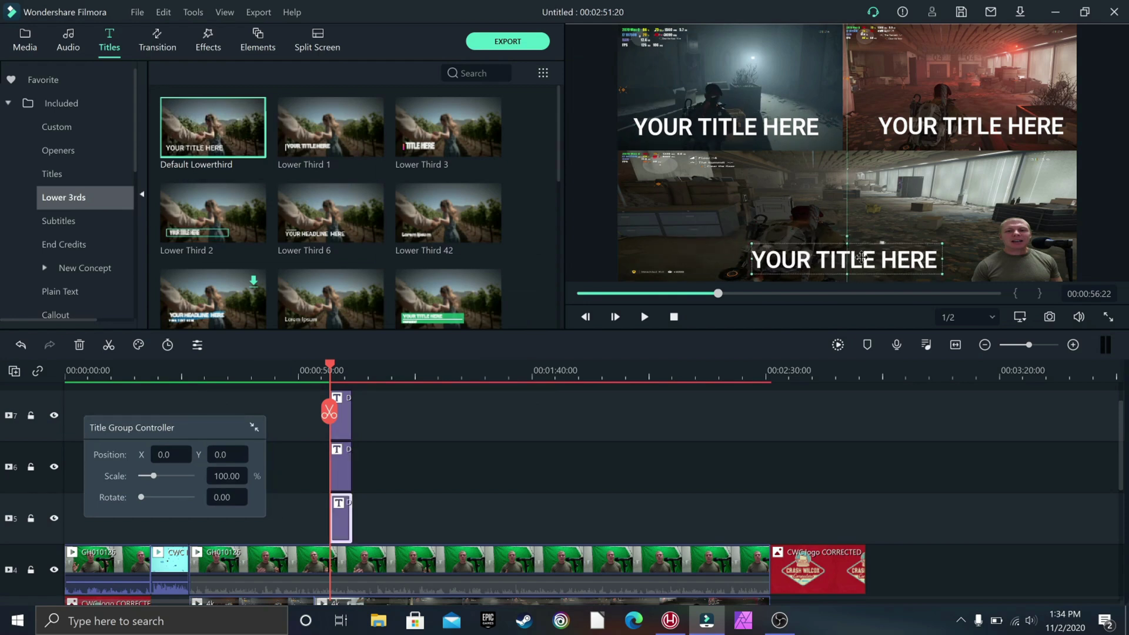
Step: Nudge the titles over the two upper gameplay tiles slightly left and down
left_click(728, 126)
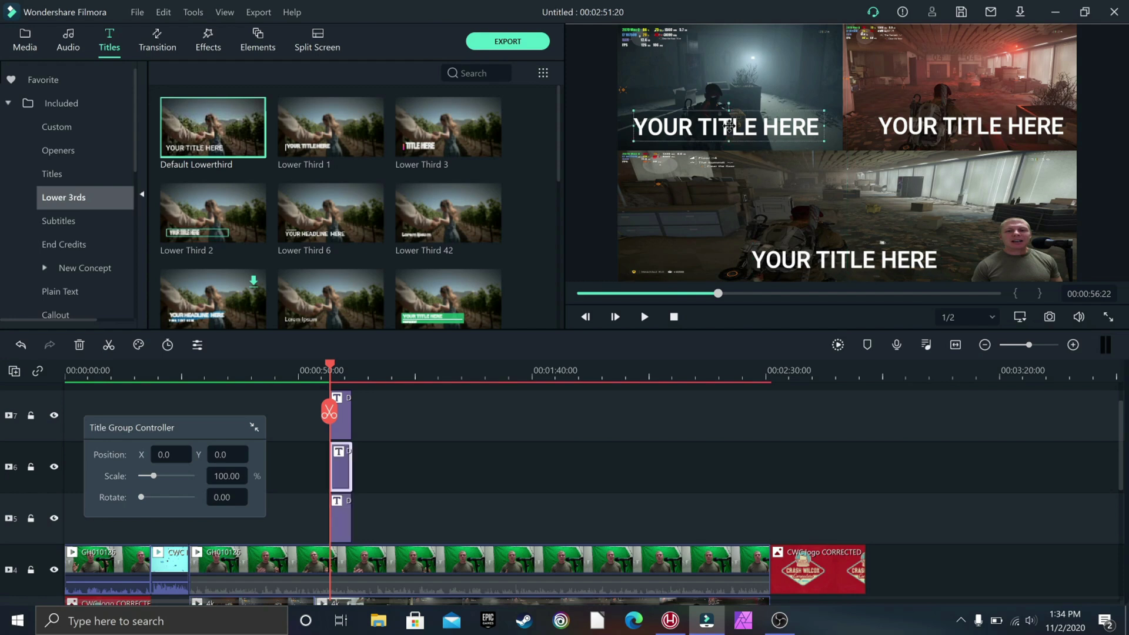
mouse_move(728, 126)
left_mouse_down()
mouse_move(727, 117)
mouse_move(726, 127)
left_mouse_up()
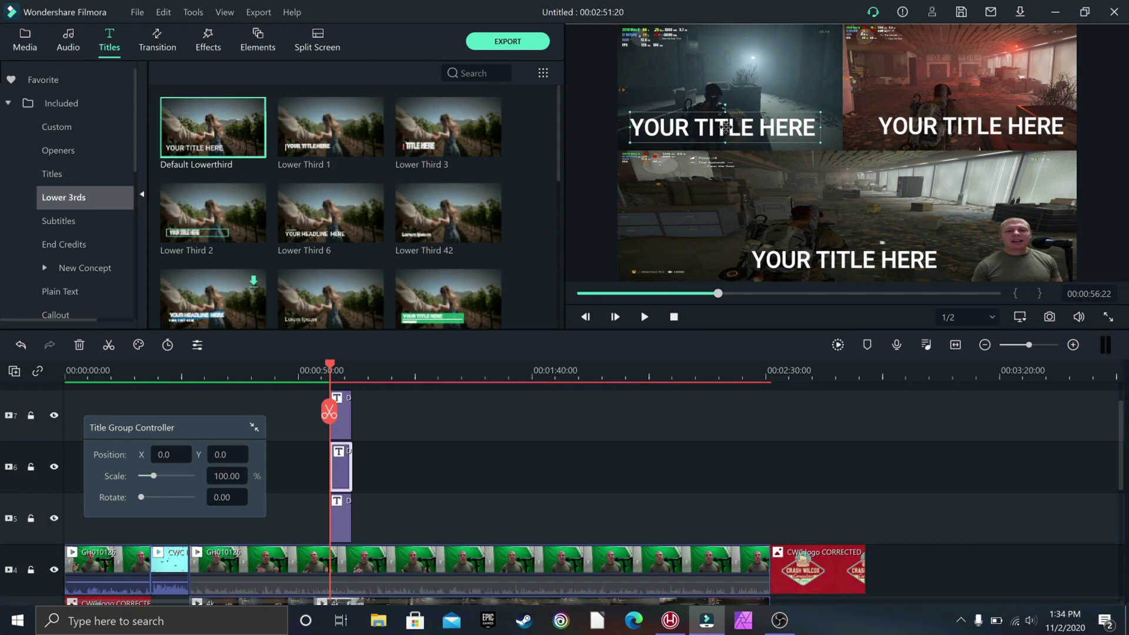
left_click(984, 132)
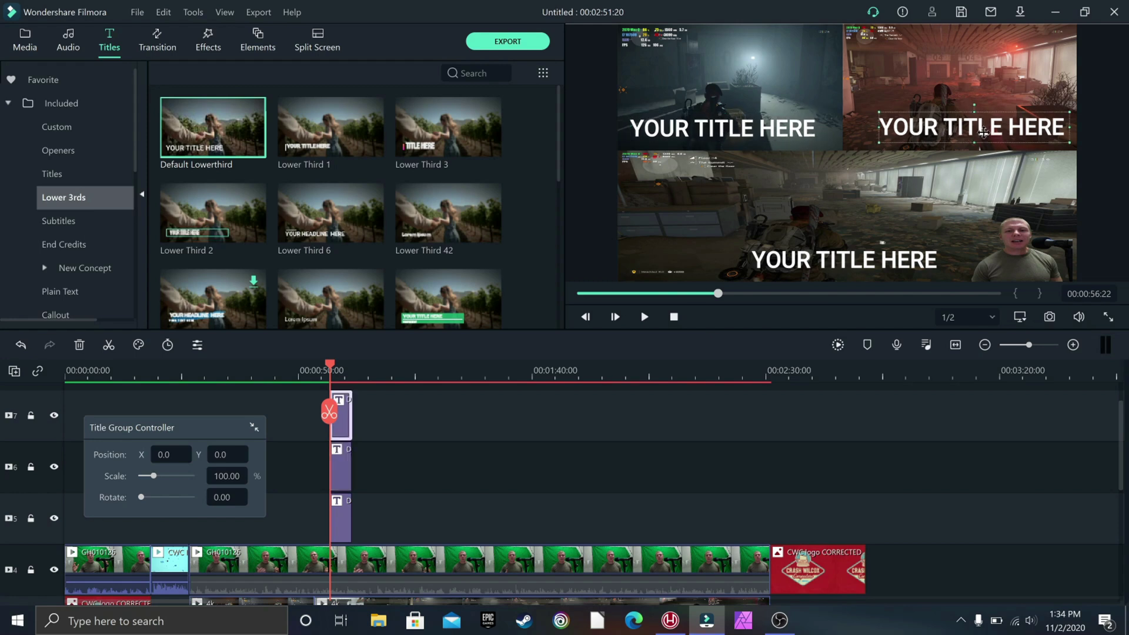
left_click_drag(984, 133, 976, 127)
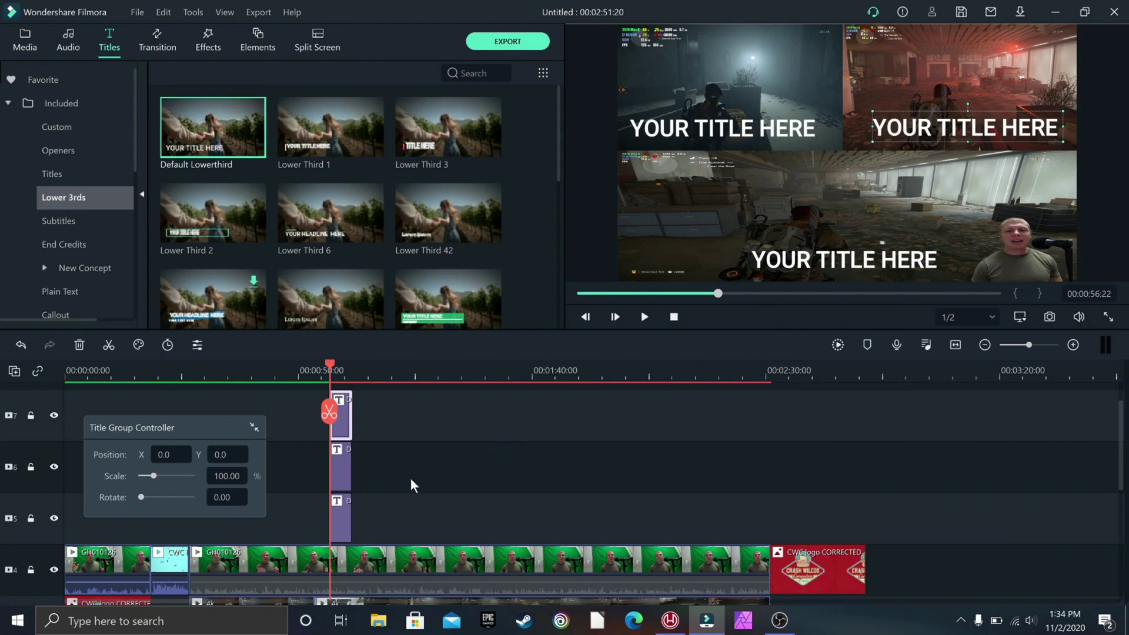
Step: Replace the lower tile's title text with "4K" and "Avg FPS-" on two lines in the advanced text editor
left_click(338, 526)
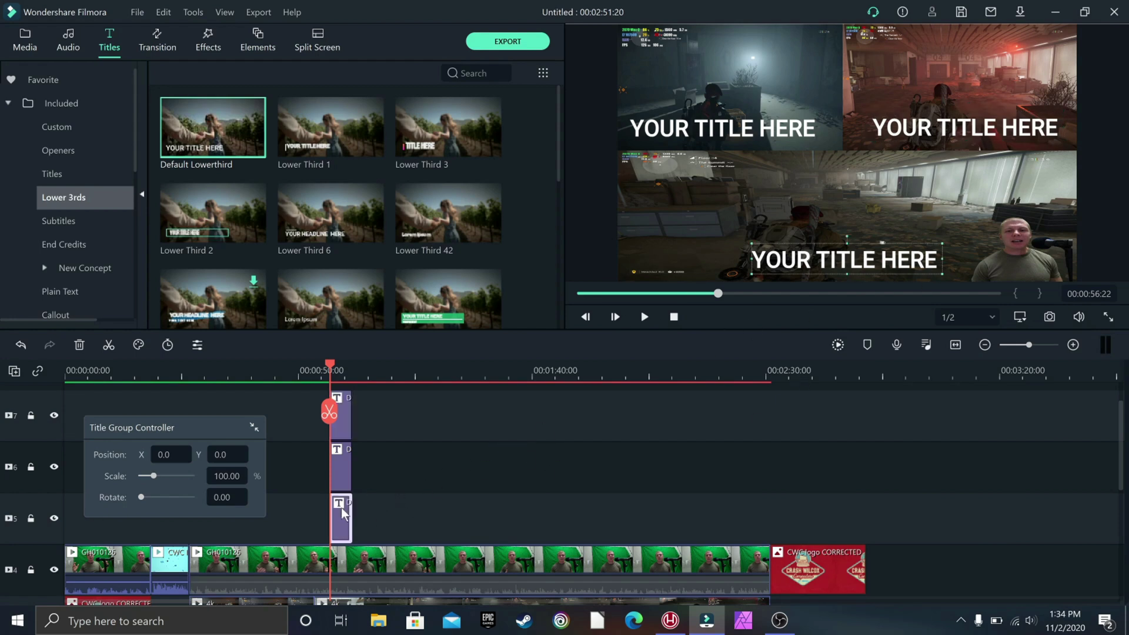
double_click(343, 513)
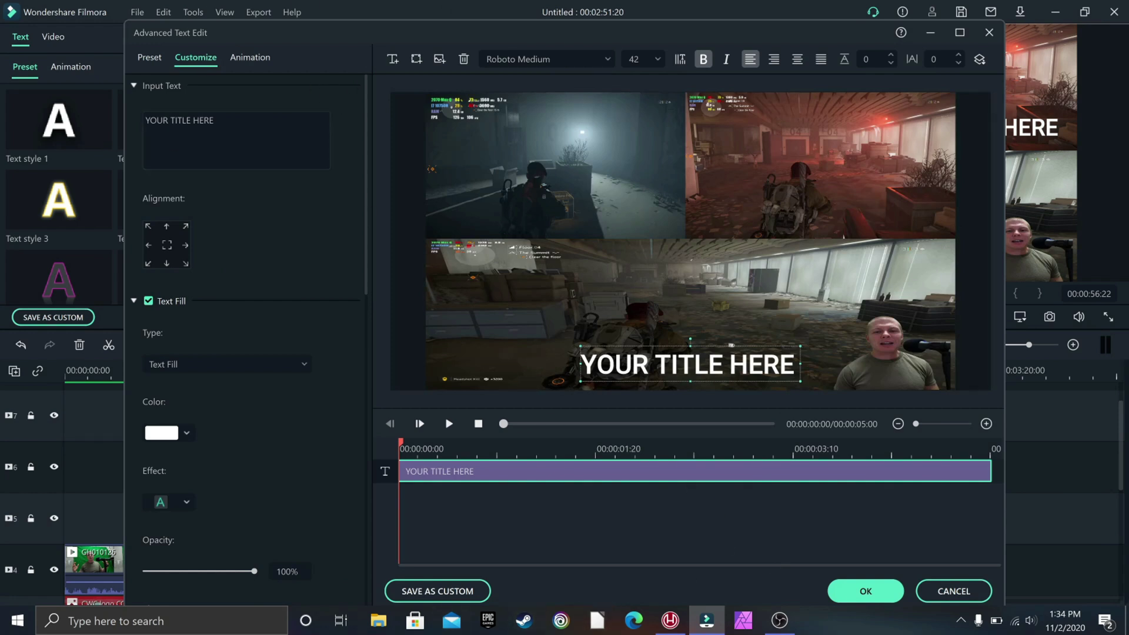
left_click(206, 135)
key("BackSpace")
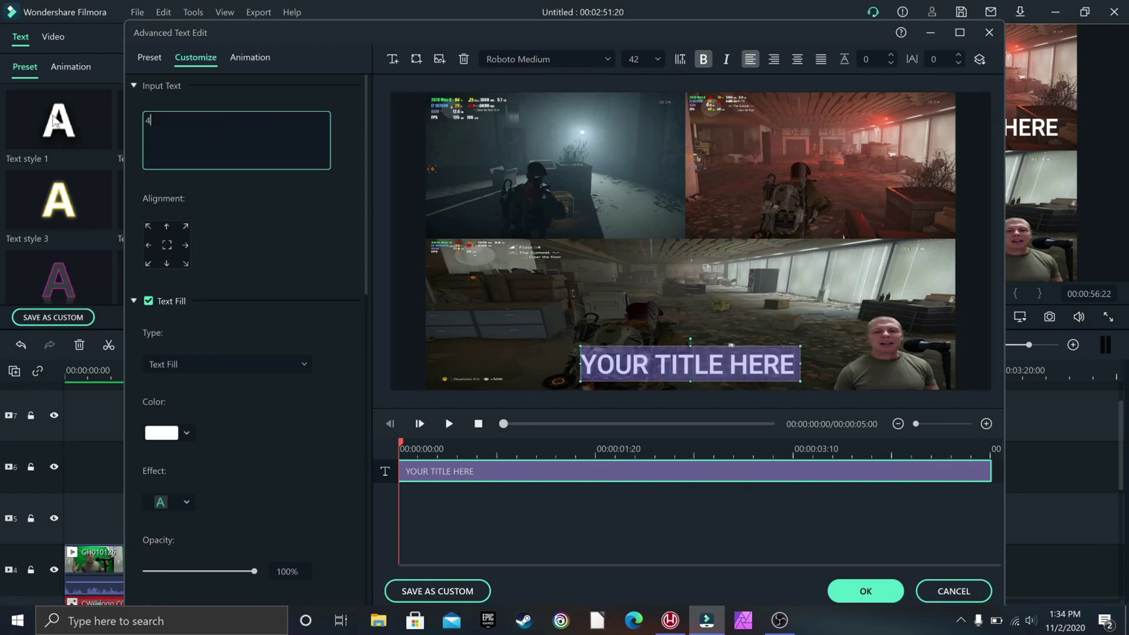
type("4K")
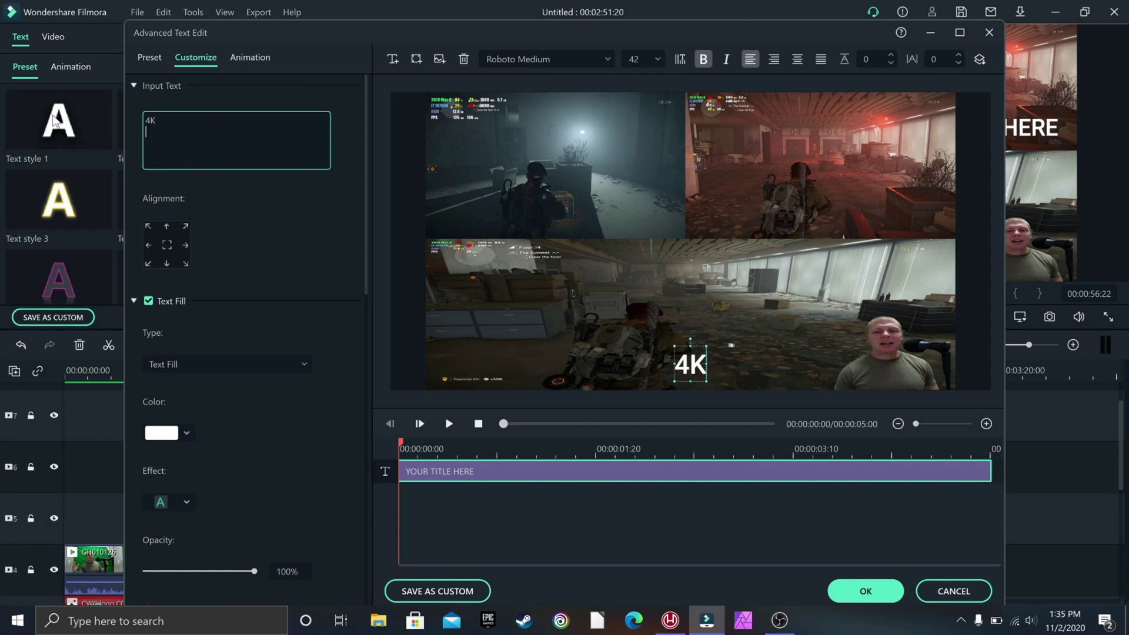
type("Avg")
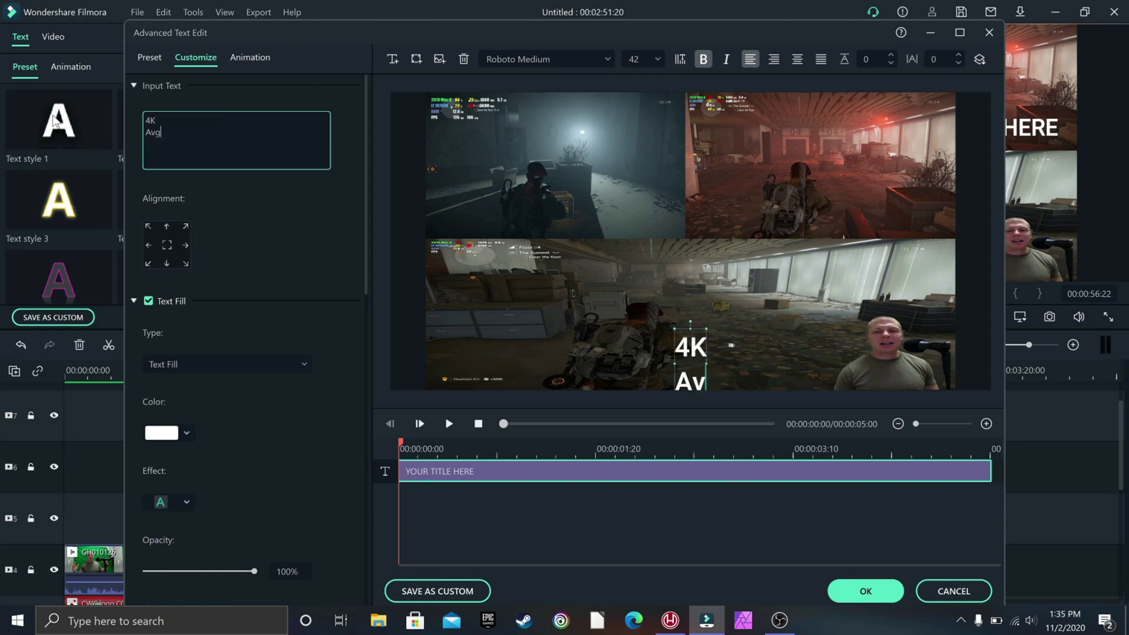
type(" FP")
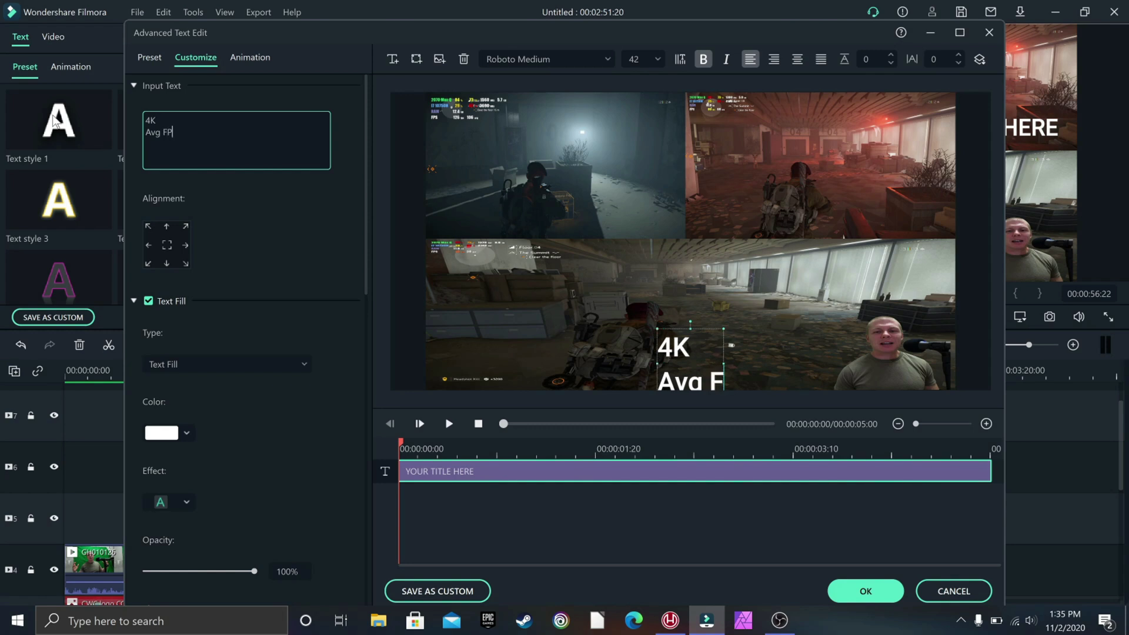
type("S=")
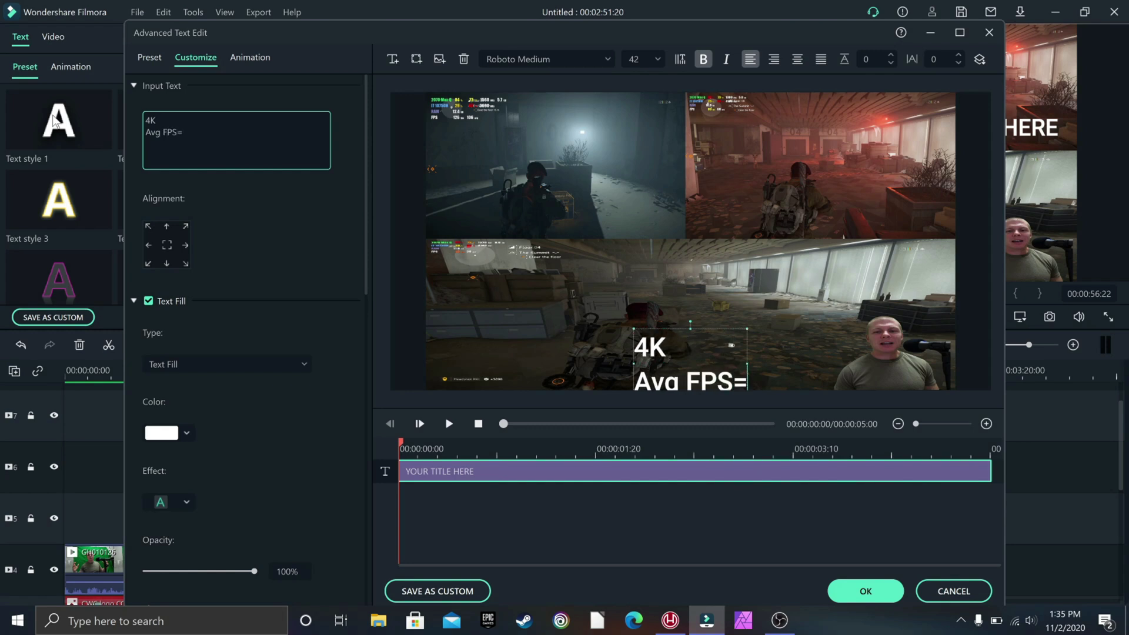
key("BackSpace")
type("-")
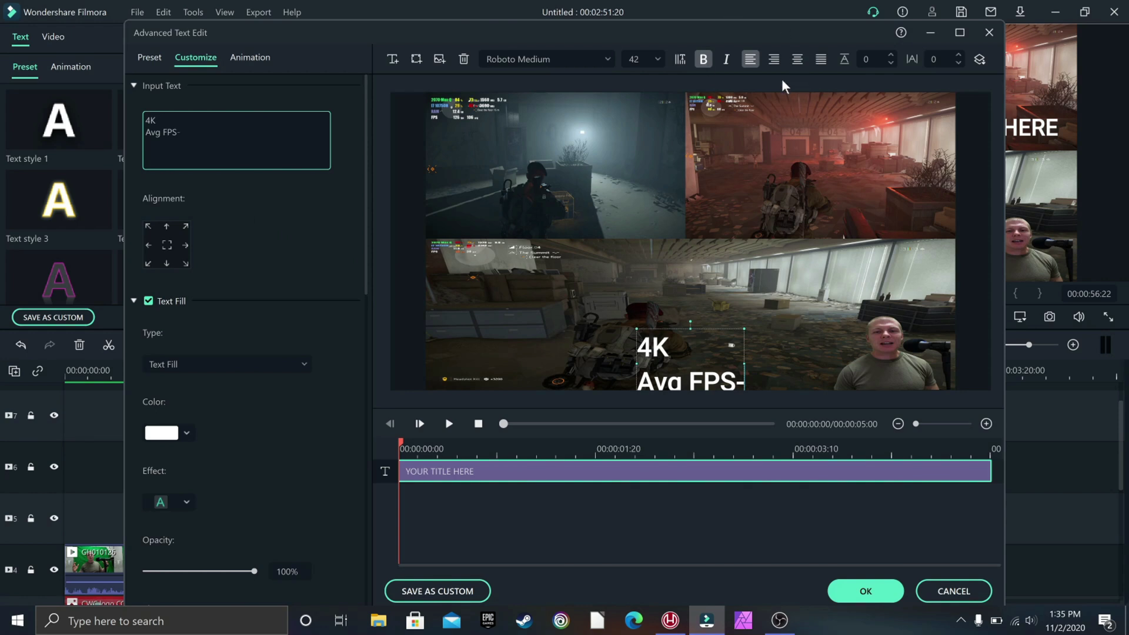
Step: Center-align the 4K title's text and move it up so both lines fit inside the frame
left_click(798, 59)
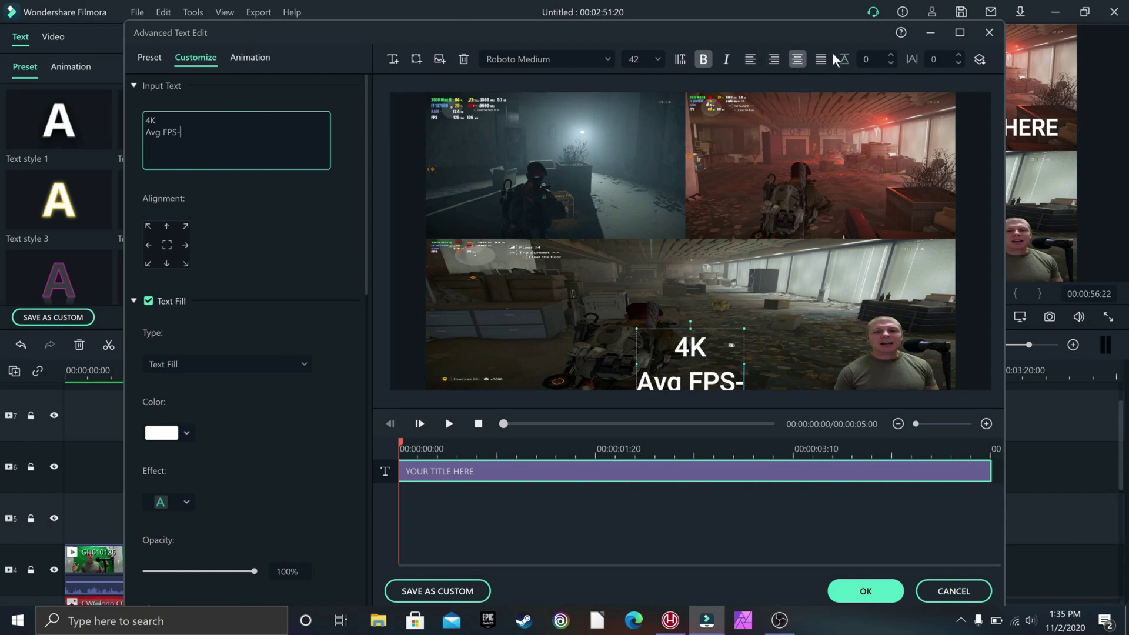
left_click(603, 59)
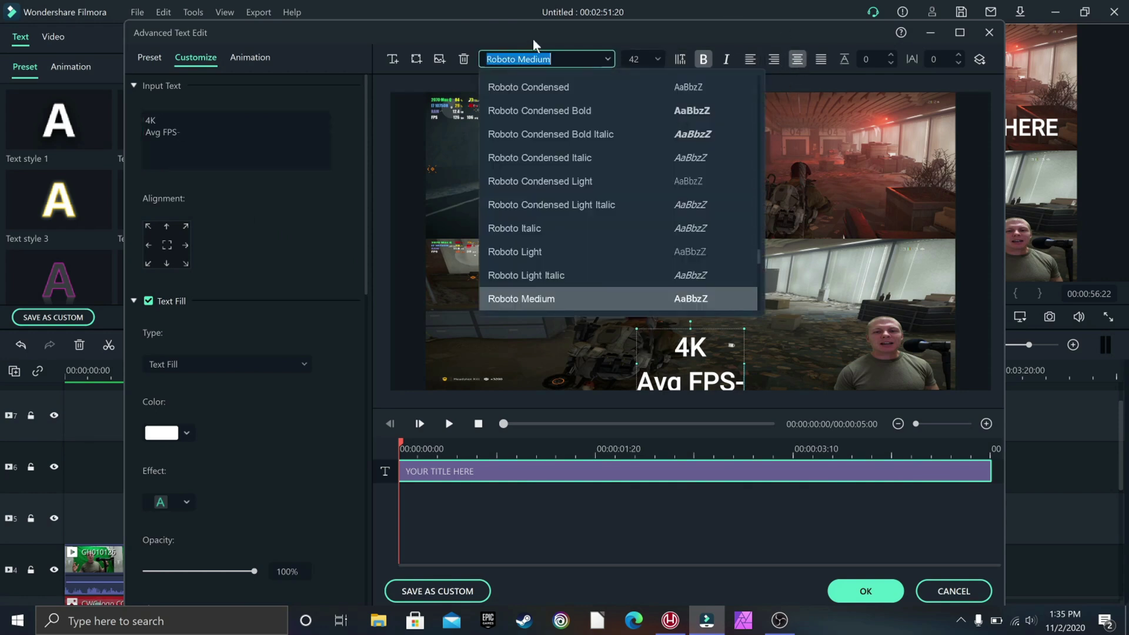
left_click(594, 47)
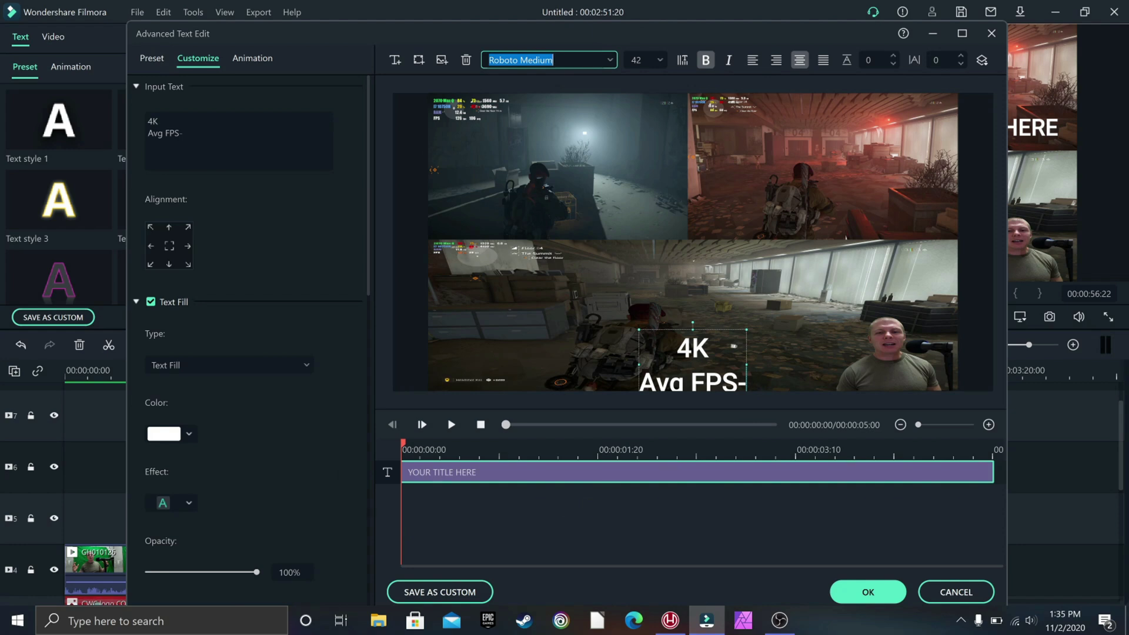
left_click_drag(663, 330, 659, 313)
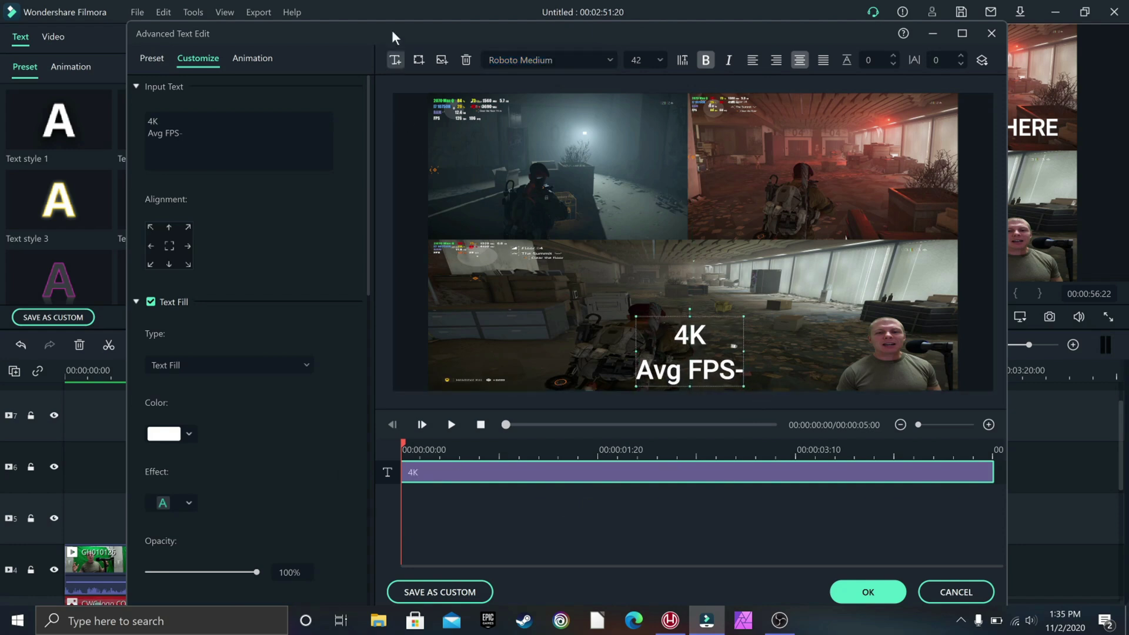
Step: Add a square shape to the 4K title and delete its placeholder text
left_click(422, 61)
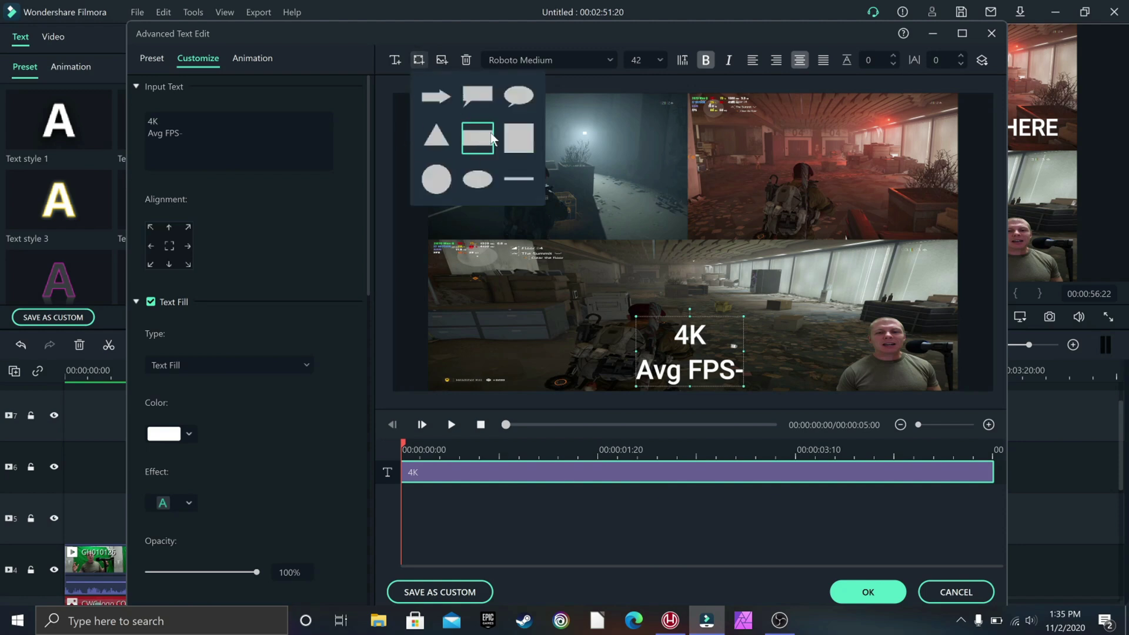
left_click(518, 138)
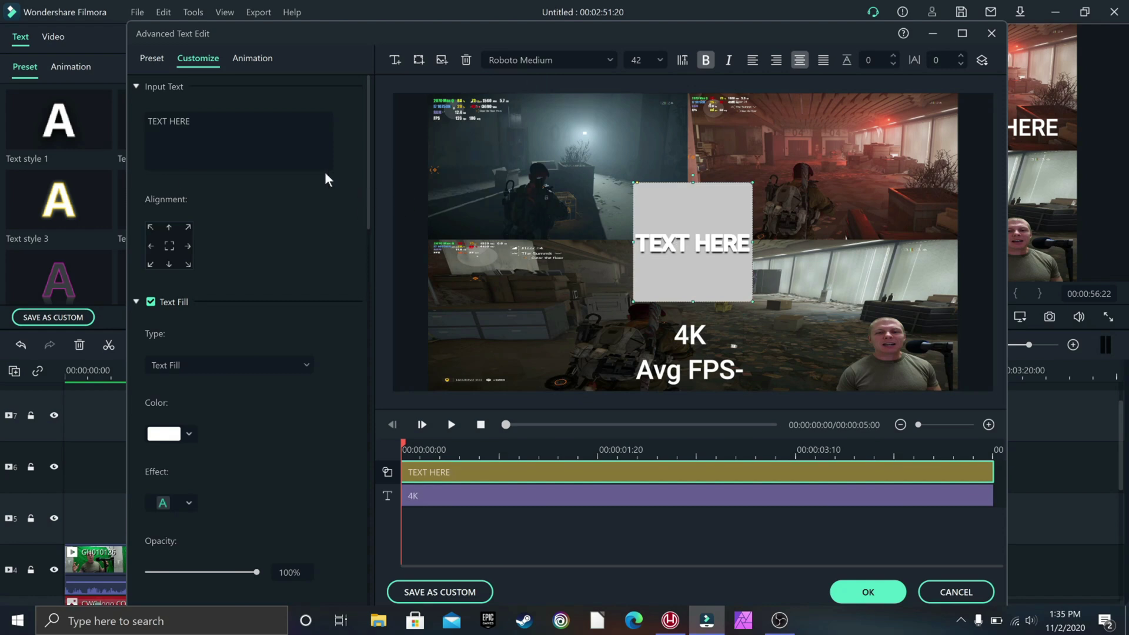
left_click_drag(194, 121, 141, 122)
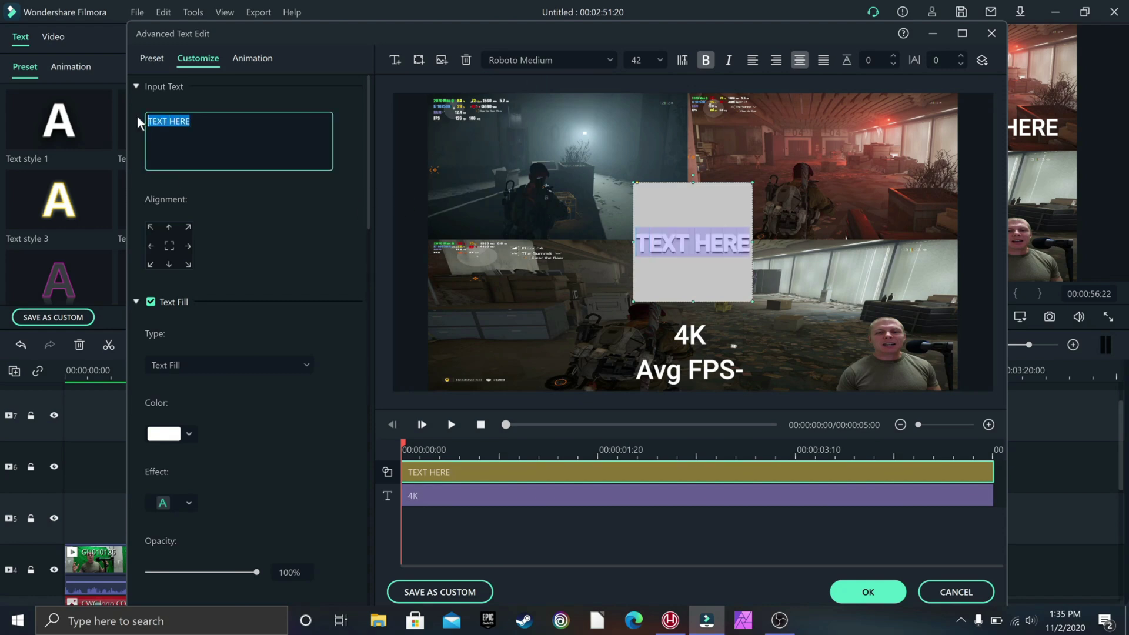
key("BackSpace")
Step: Turn off the square's shape fill so that only its outline is used
scroll(274, 338, "down", 5)
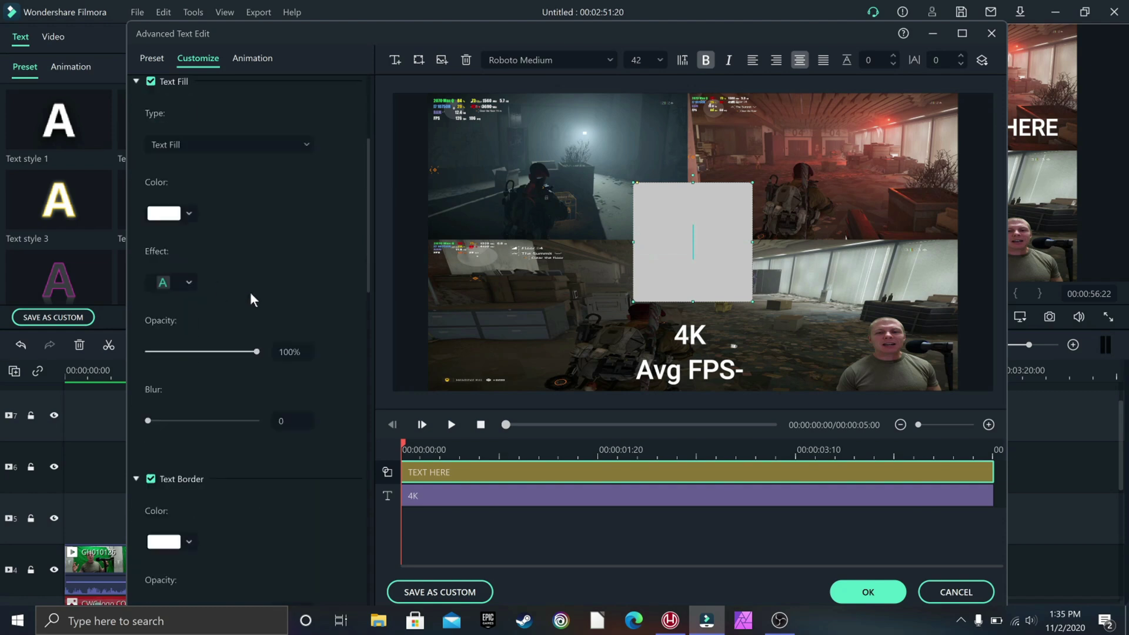
scroll(229, 206, "down", 7)
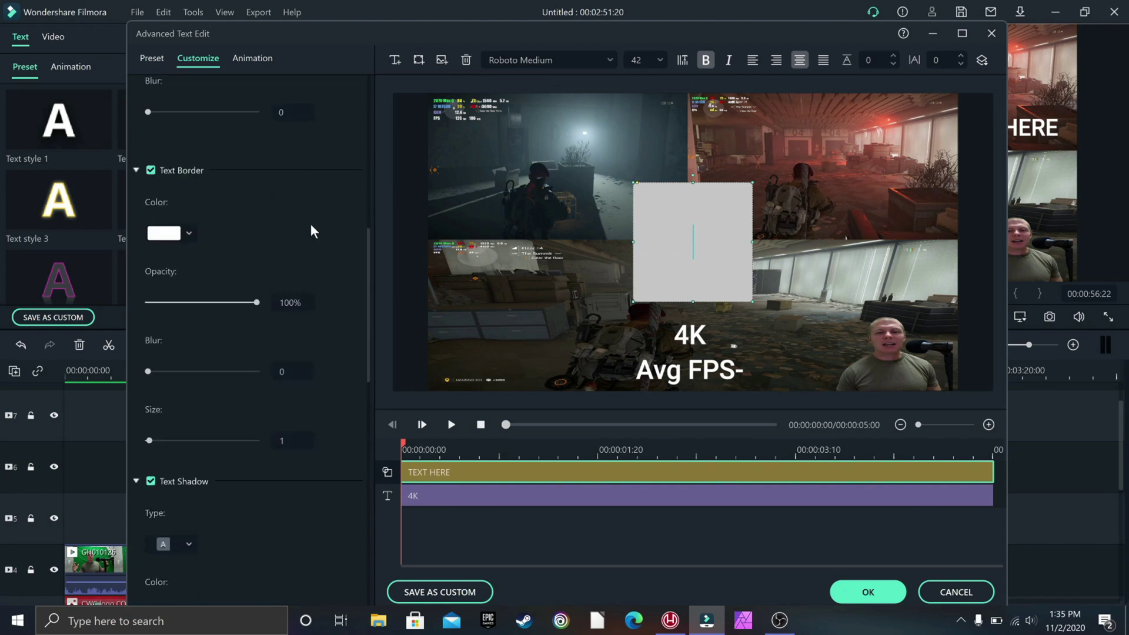
scroll(310, 223, "down", 8)
left_click(282, 222)
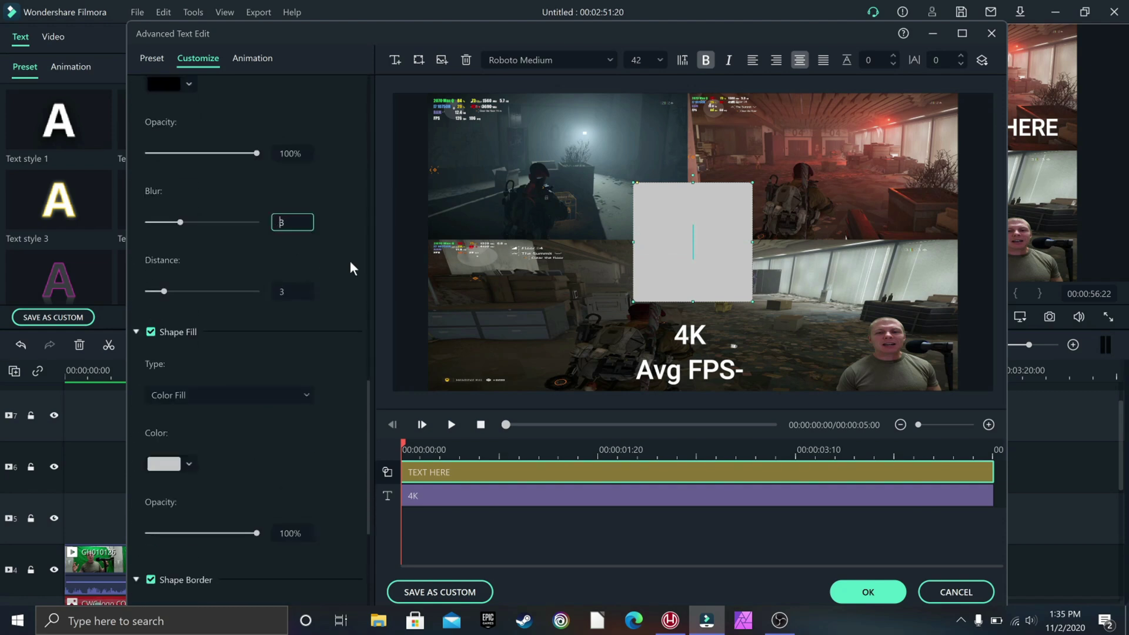
left_click(151, 332)
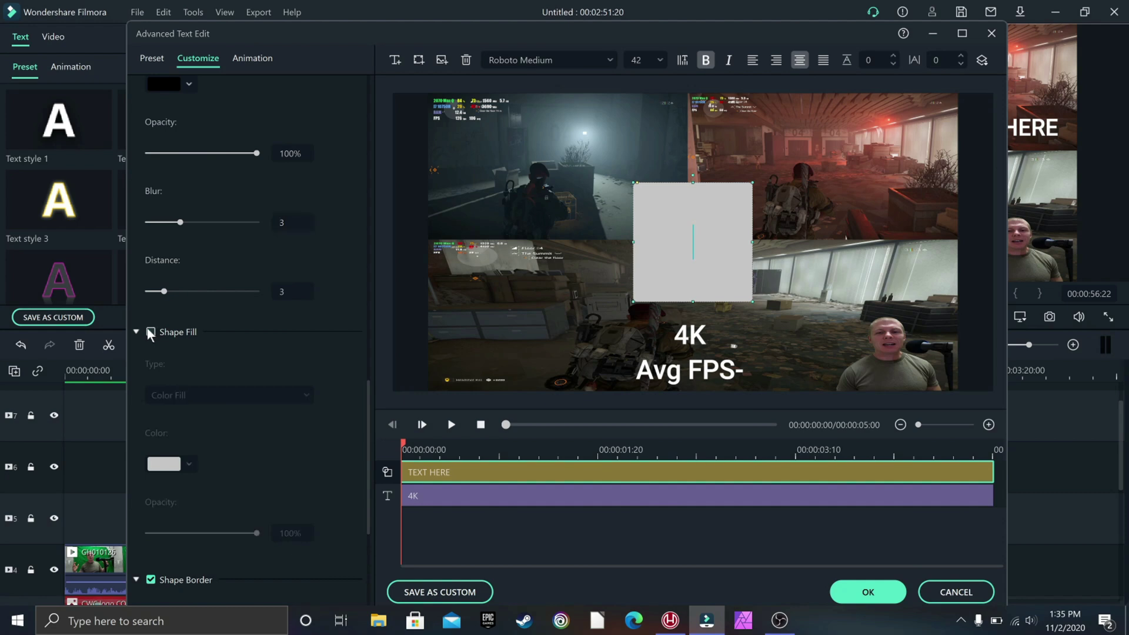
Step: Give the square a light green border of size 9, then move and resize it to frame the two-line 4K title
scroll(210, 391, "down", 6)
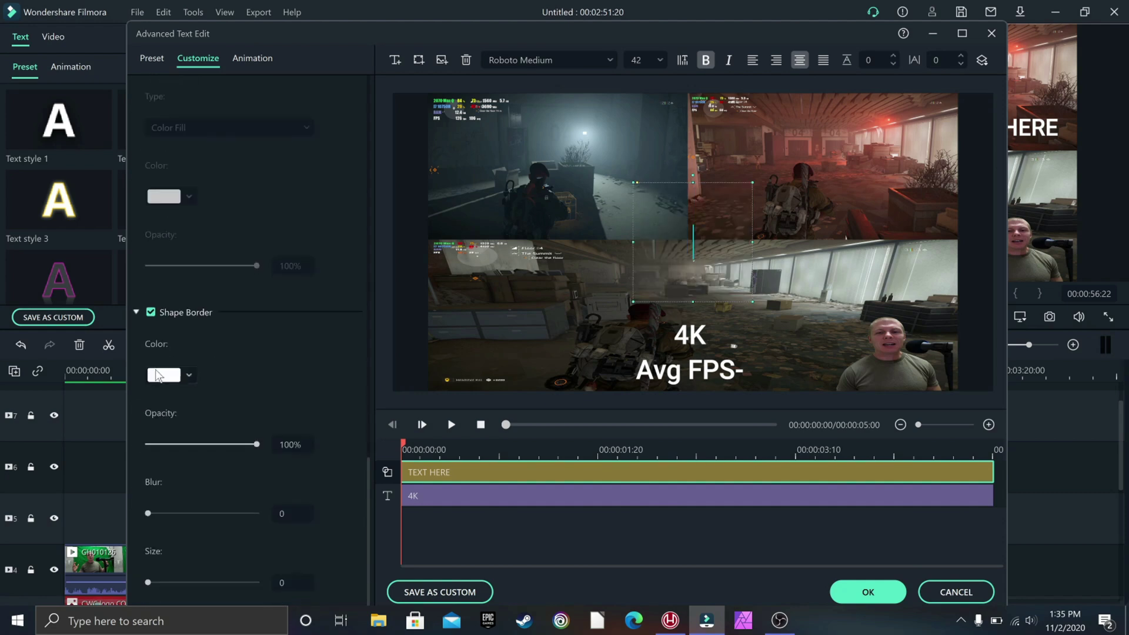
left_click(190, 376)
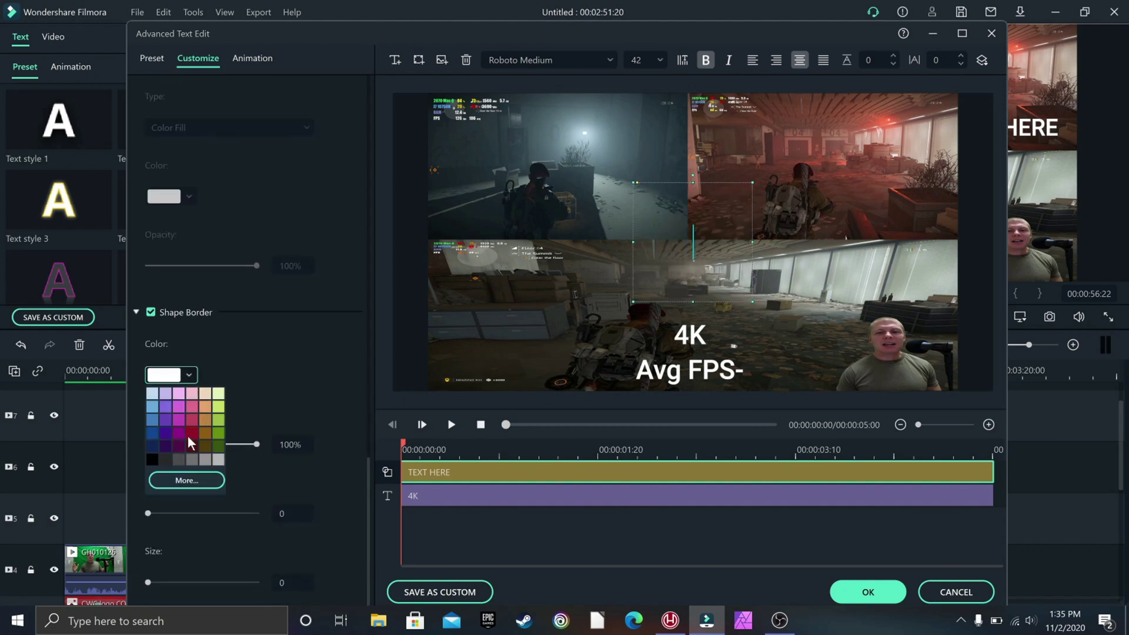
left_click(218, 418)
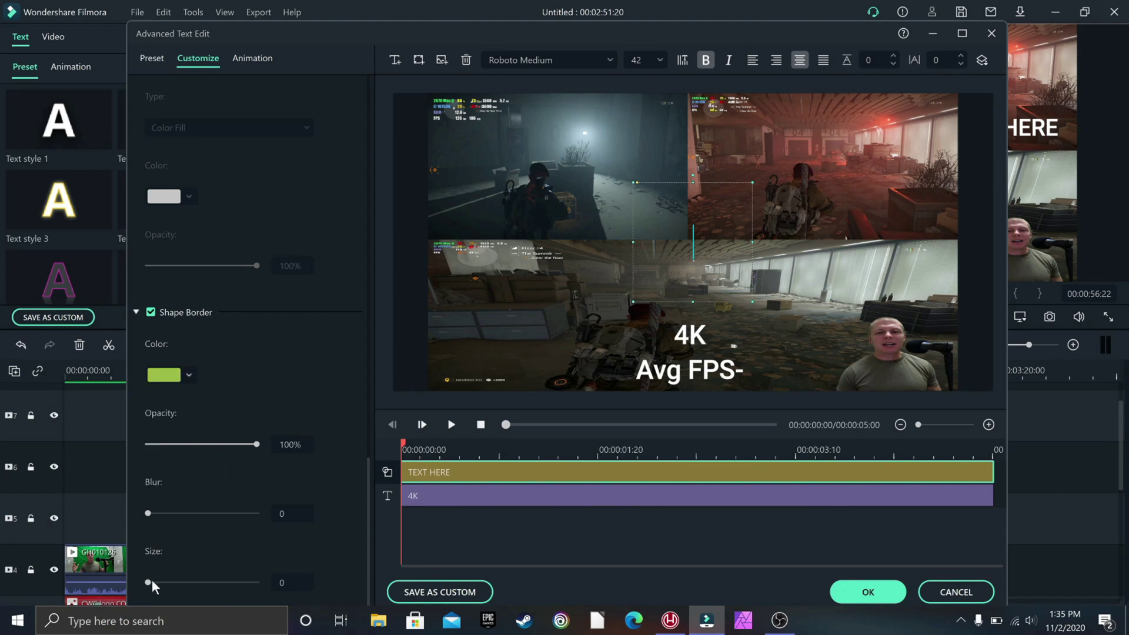
left_click_drag(150, 584, 167, 583)
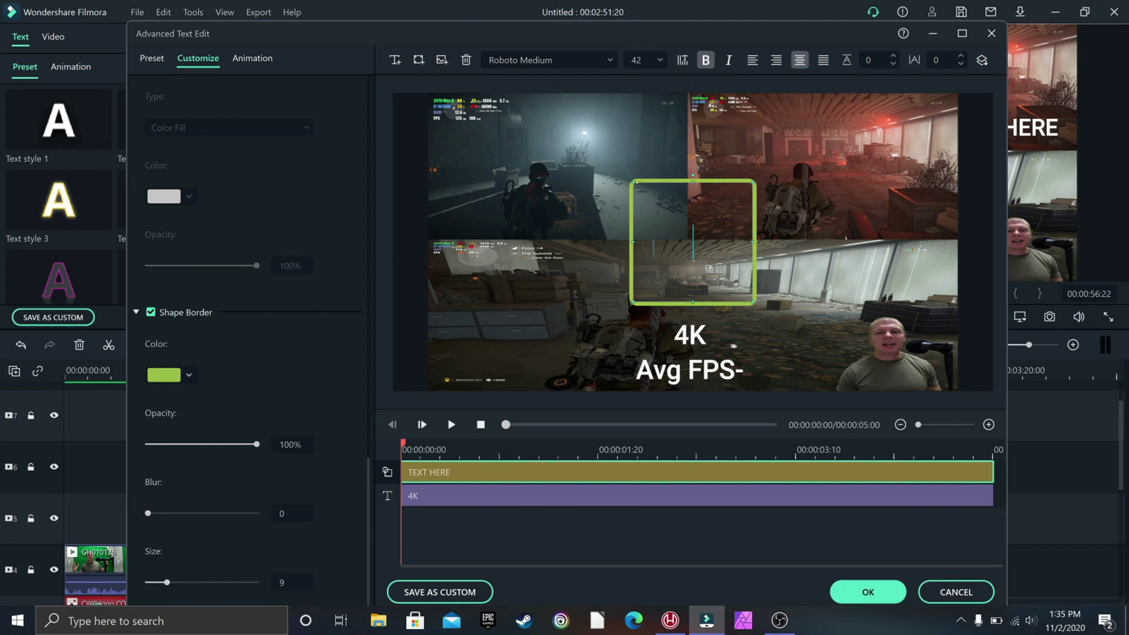
left_click_drag(703, 182, 690, 315)
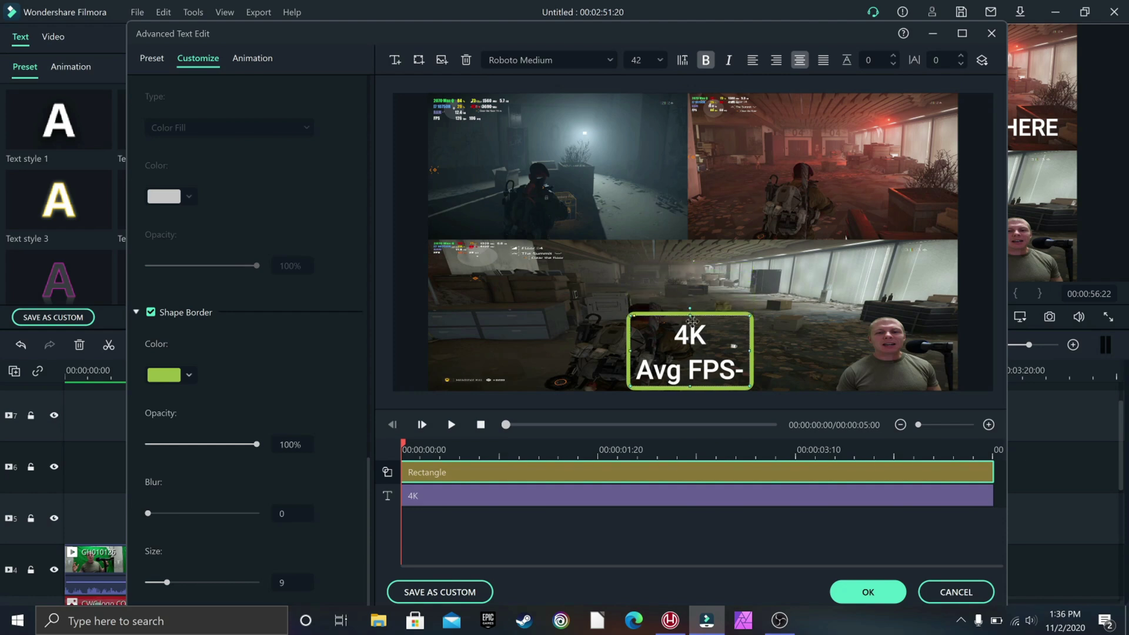
Step: Widen the green rectangle and the 4K text box, and complete the text's second line as "Avg FPS- 39"
left_click_drag(752, 351, 776, 352)
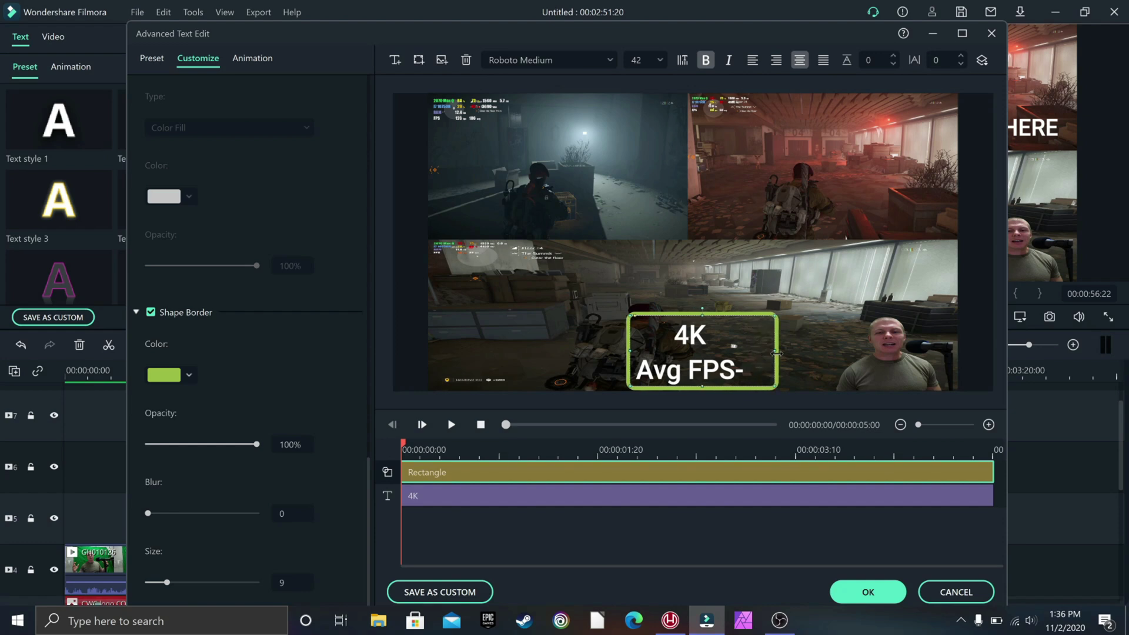
scroll(241, 274, "up", 3)
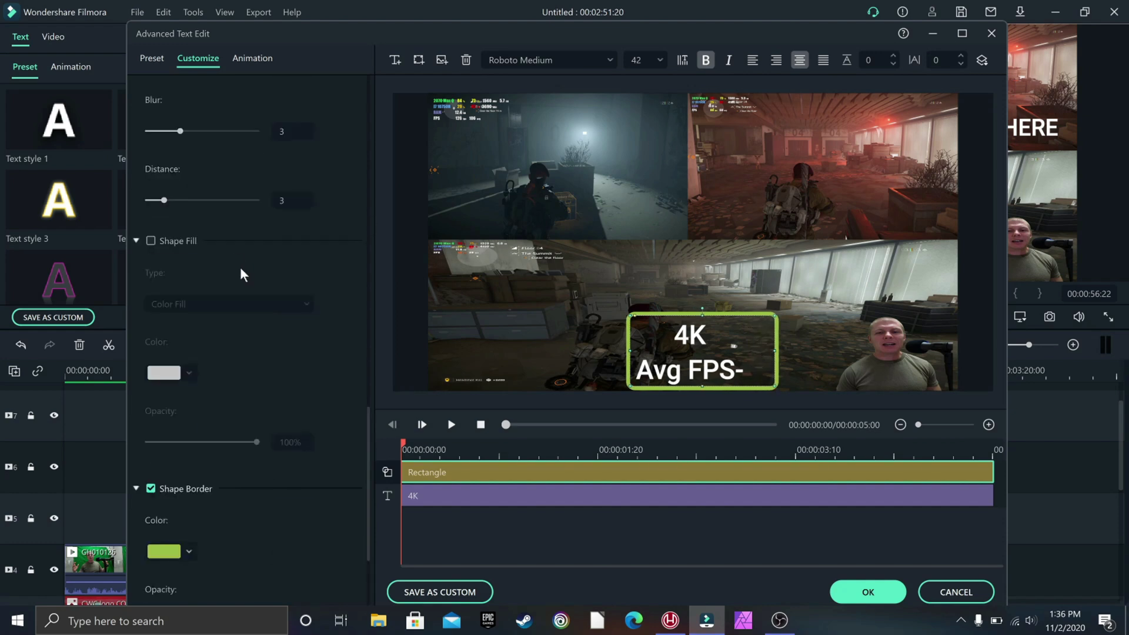
scroll(240, 267, "up", 15)
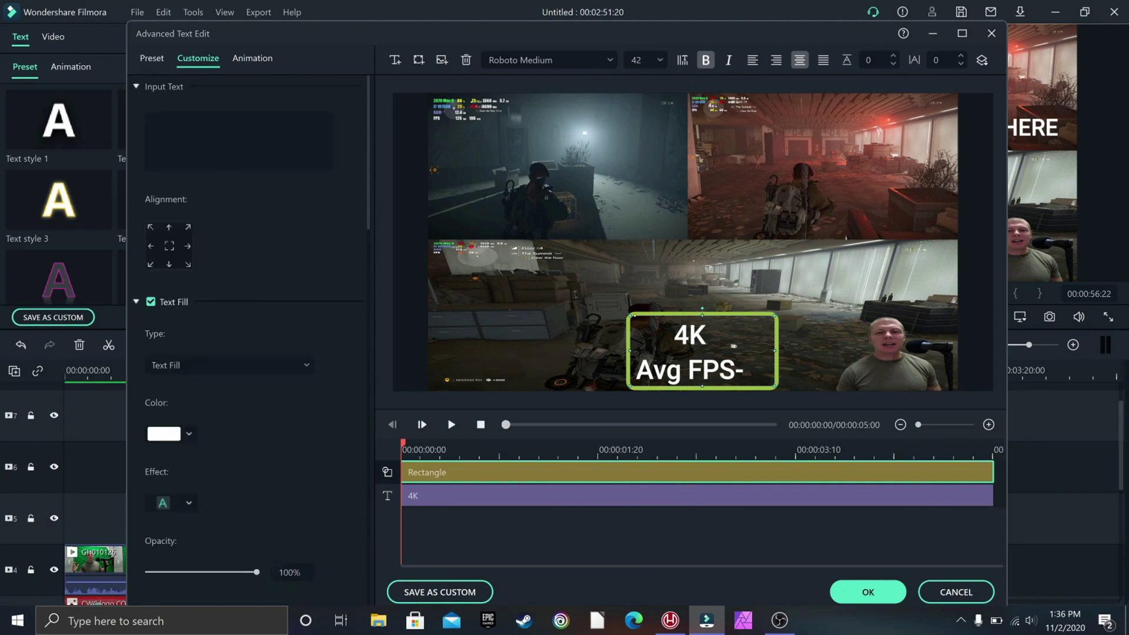
left_click(238, 144)
left_click(757, 376)
type("3")
key("BackSpace")
left_click(507, 497)
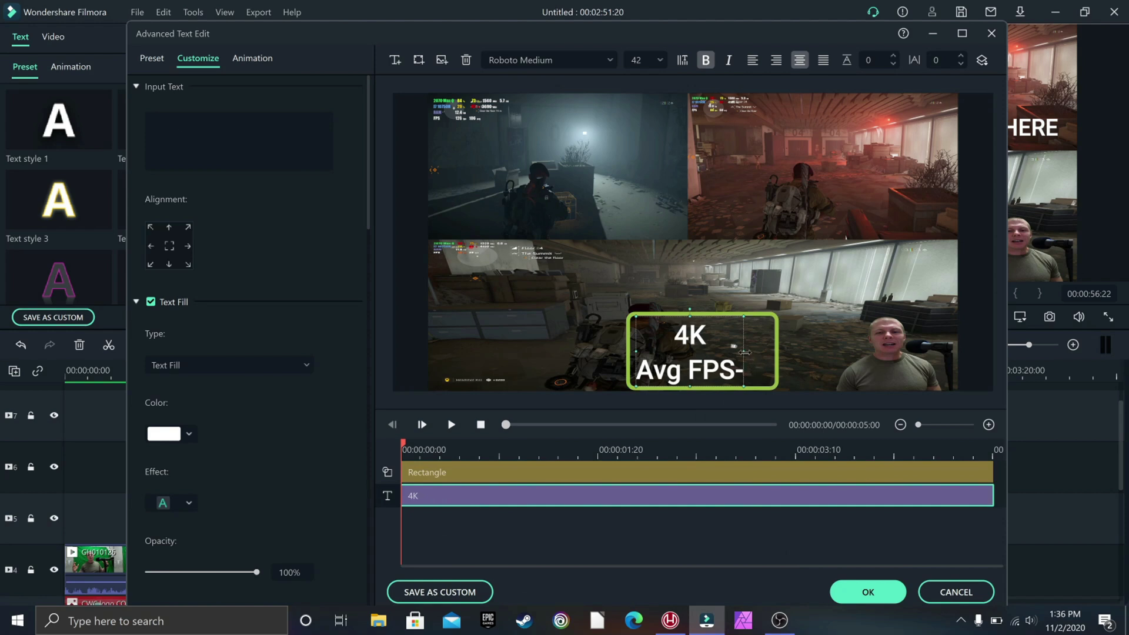
left_click_drag(743, 351, 767, 351)
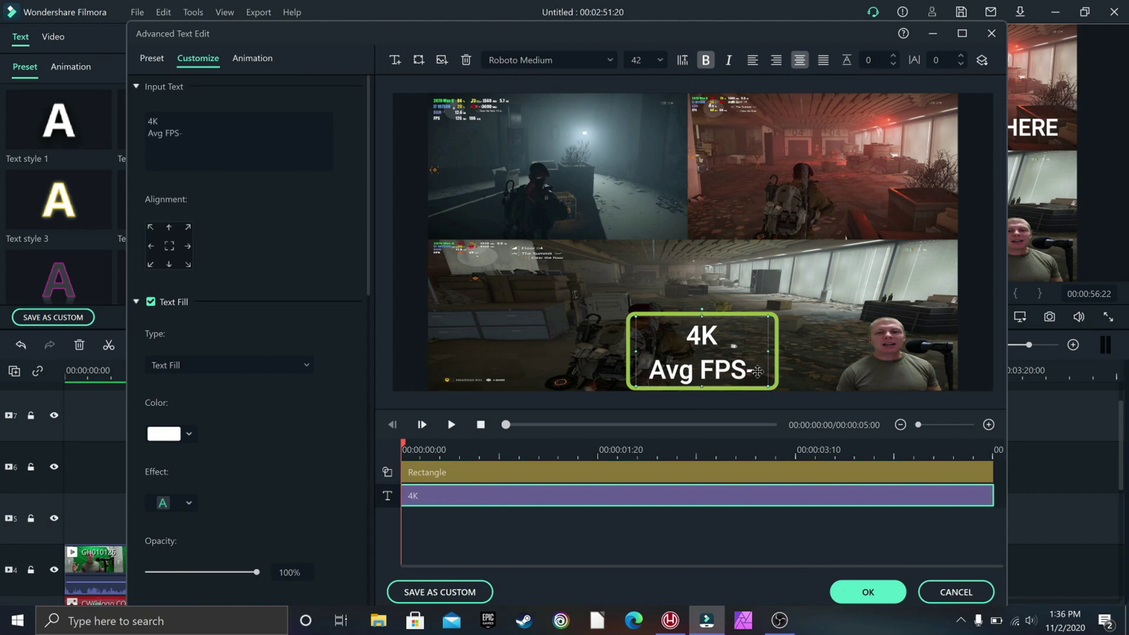
left_click(182, 133)
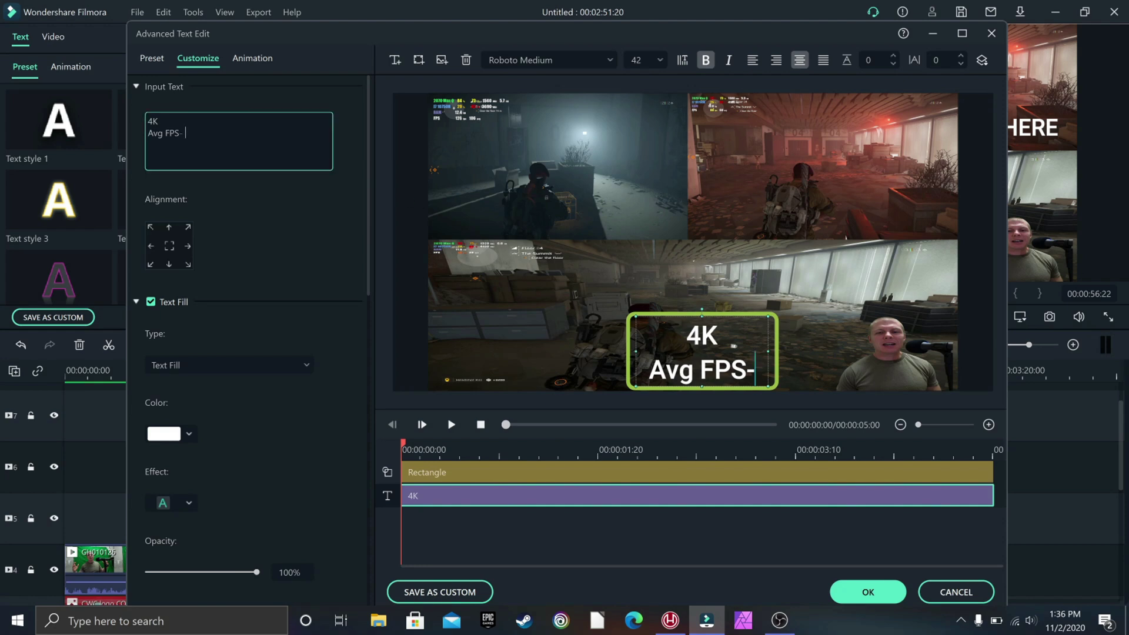
type("39")
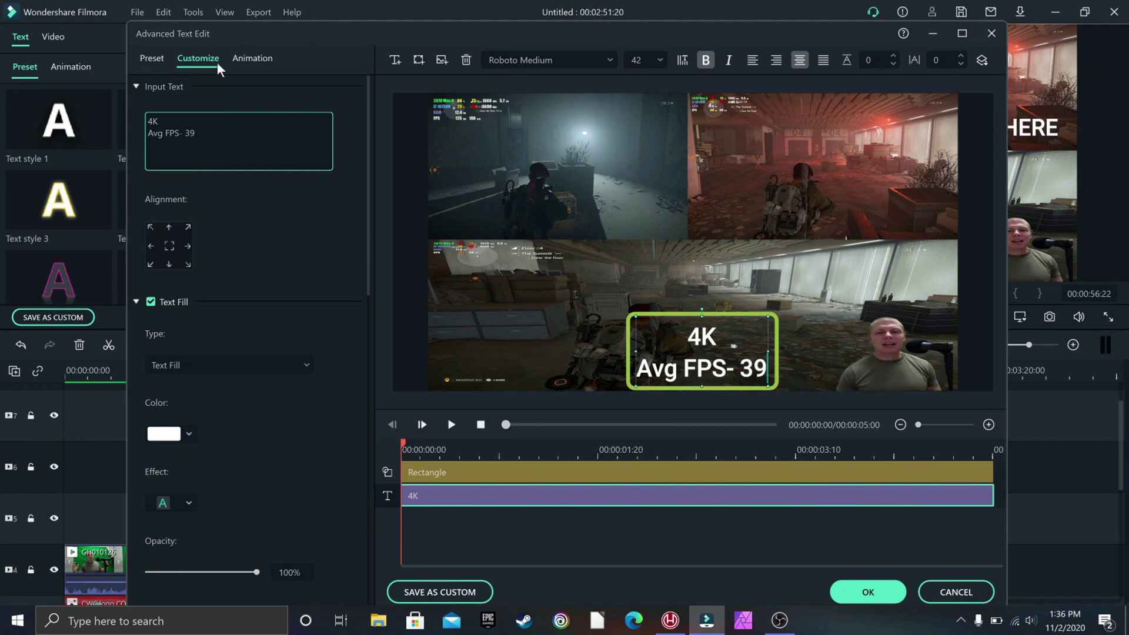
Step: Apply the Type Writer animation to the 4K text and accept the advanced title edits
left_click(252, 59)
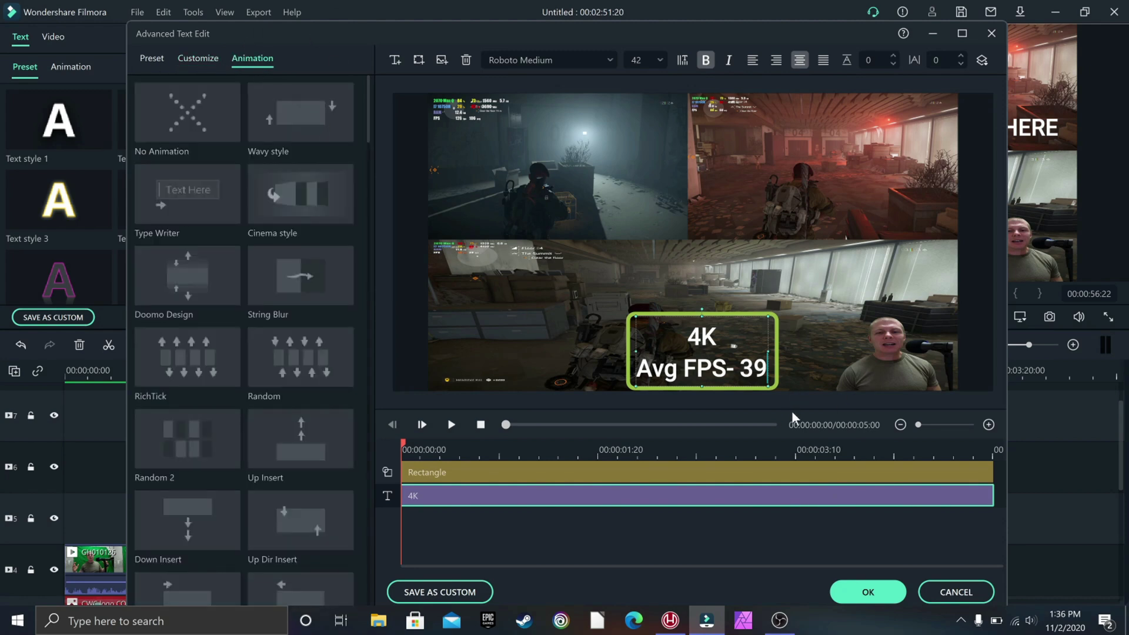
left_click(204, 196)
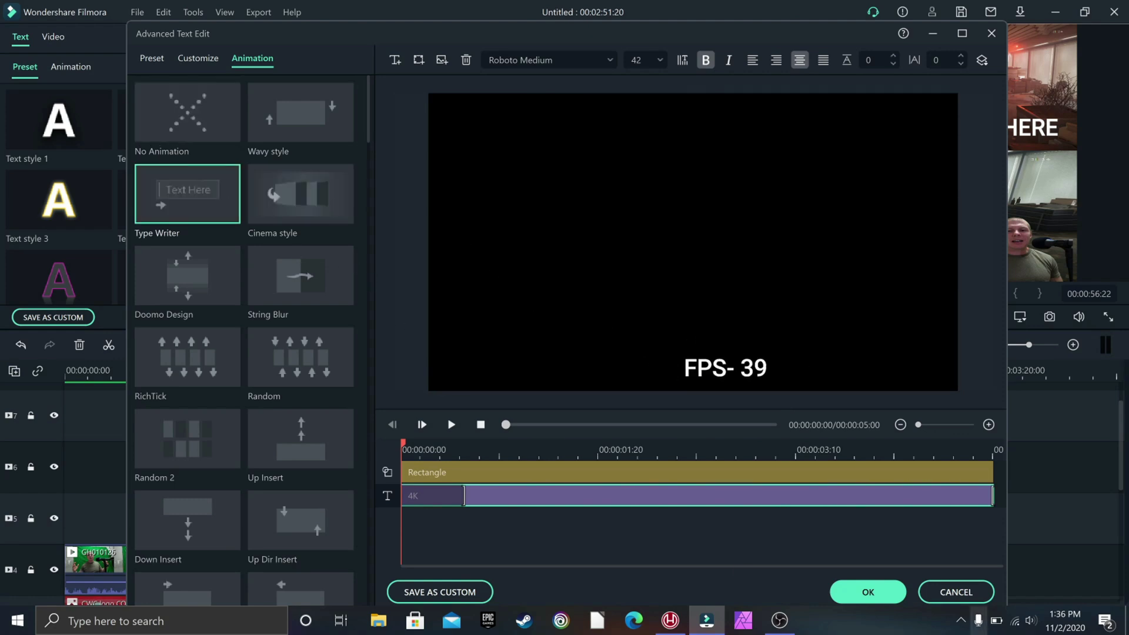
left_click(869, 592)
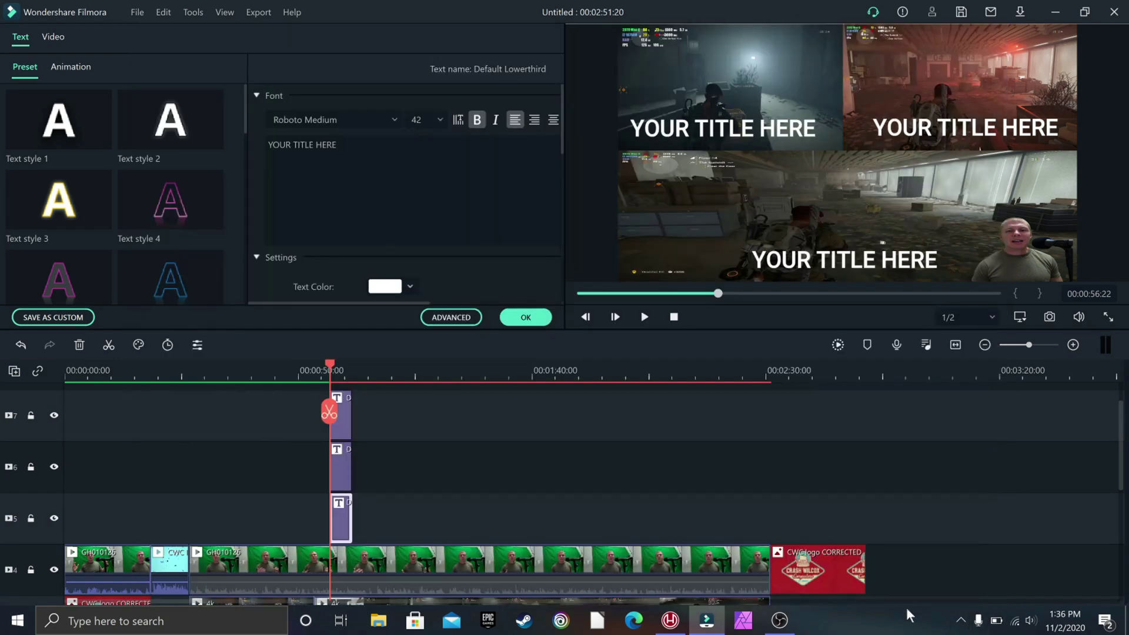
Step: Copy the finished 4K title clip on track 5
left_click(342, 467)
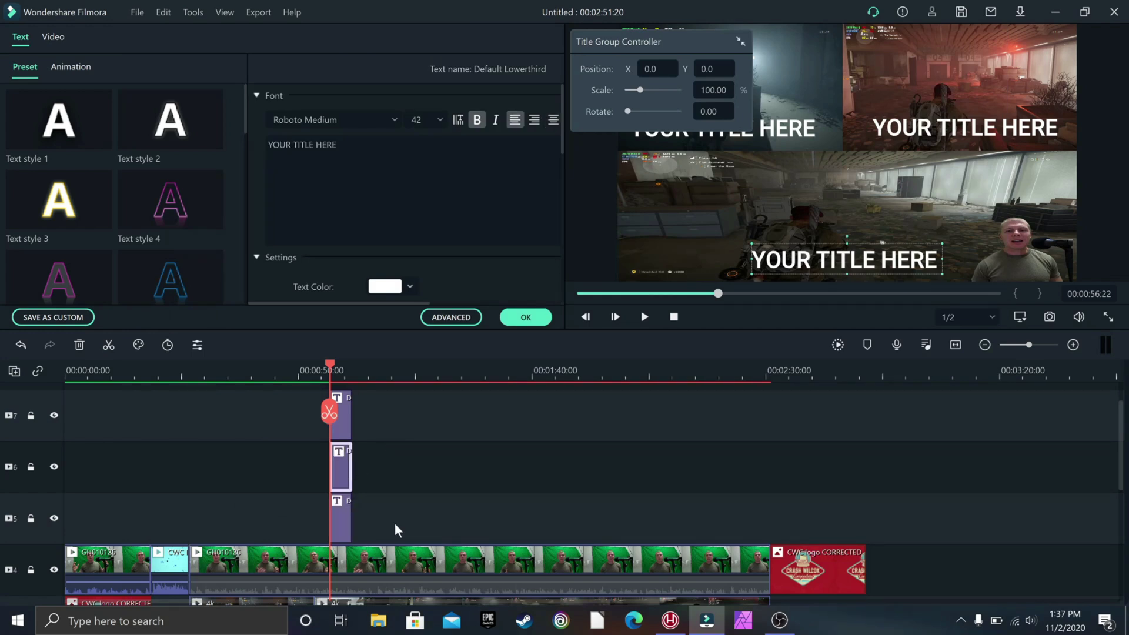
left_click(344, 511)
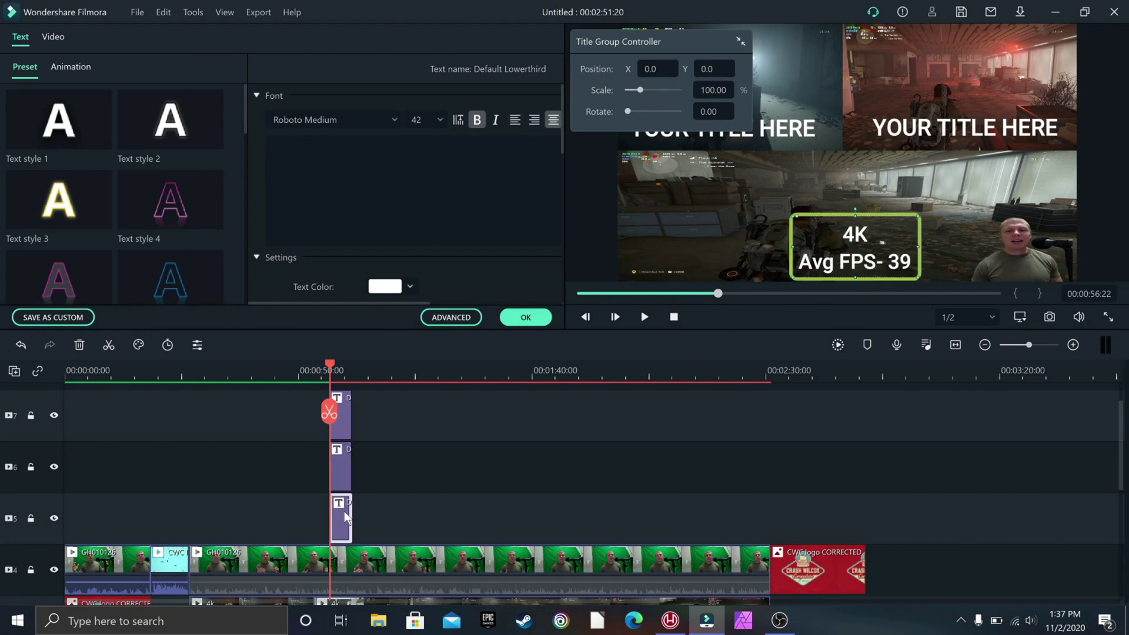
right_click(344, 510)
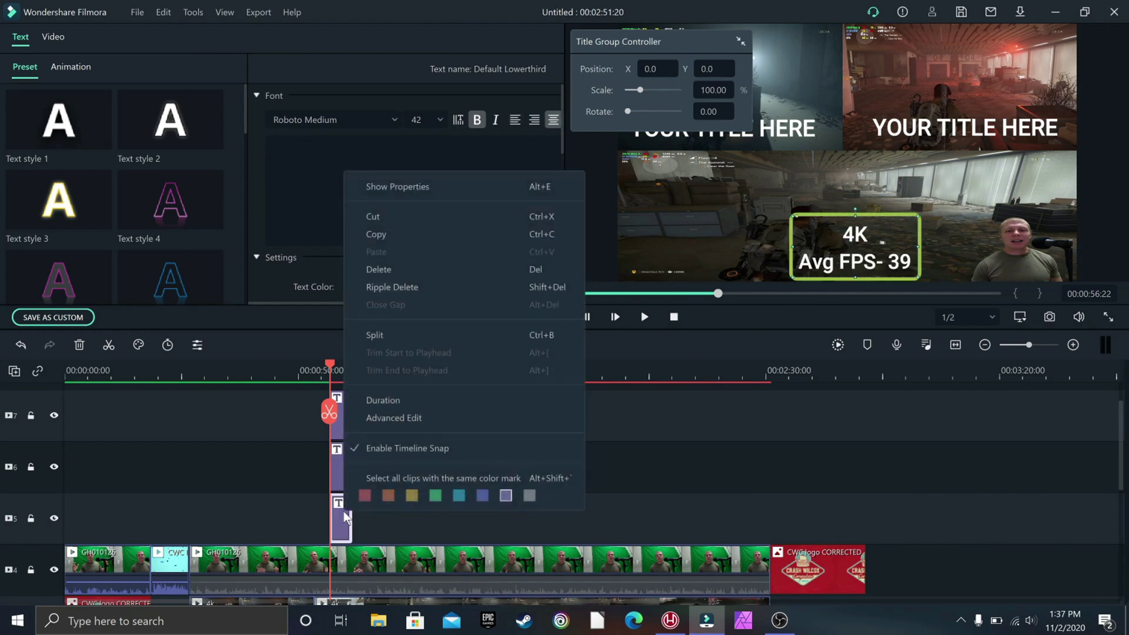
left_click(404, 239)
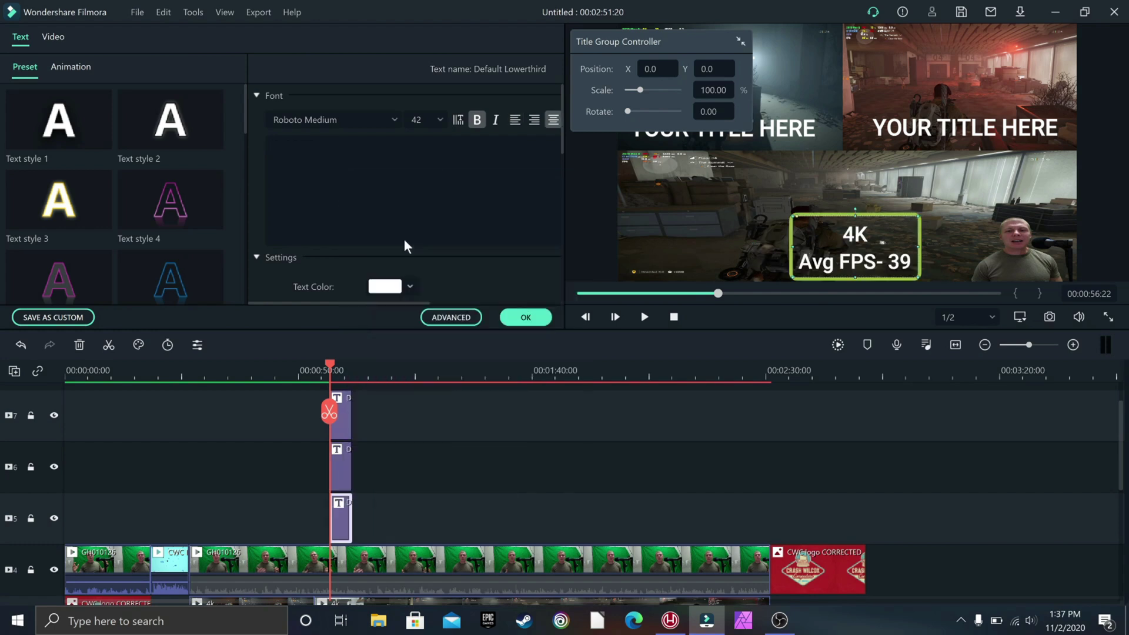
Step: Place the playhead at 00:01:02:07, past the titles, and lock every video track except track 6
left_click(30, 518)
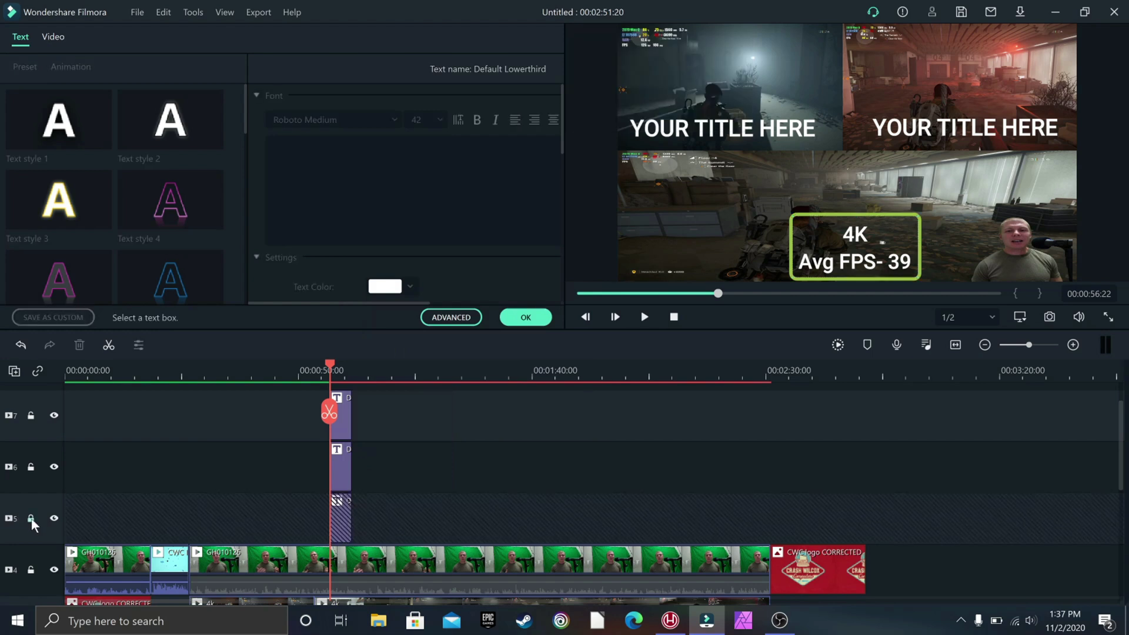
left_click(31, 415)
mouse_move(372, 372)
left_mouse_down()
mouse_move(383, 372)
mouse_move(355, 372)
left_mouse_up()
scroll(80, 538, "down", 2)
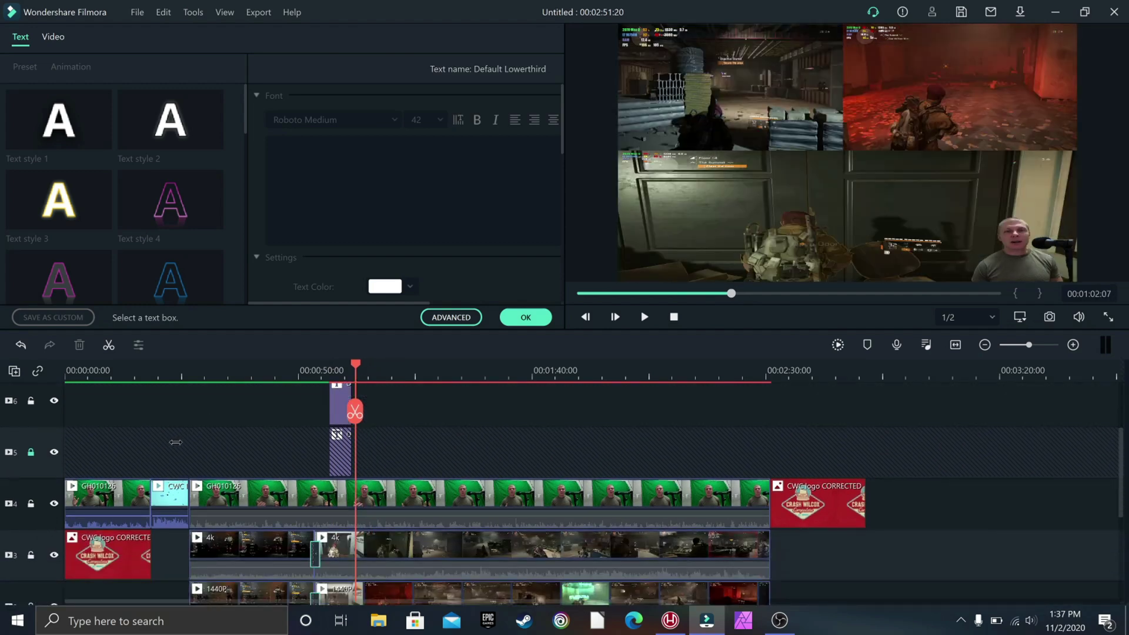
left_click(30, 504)
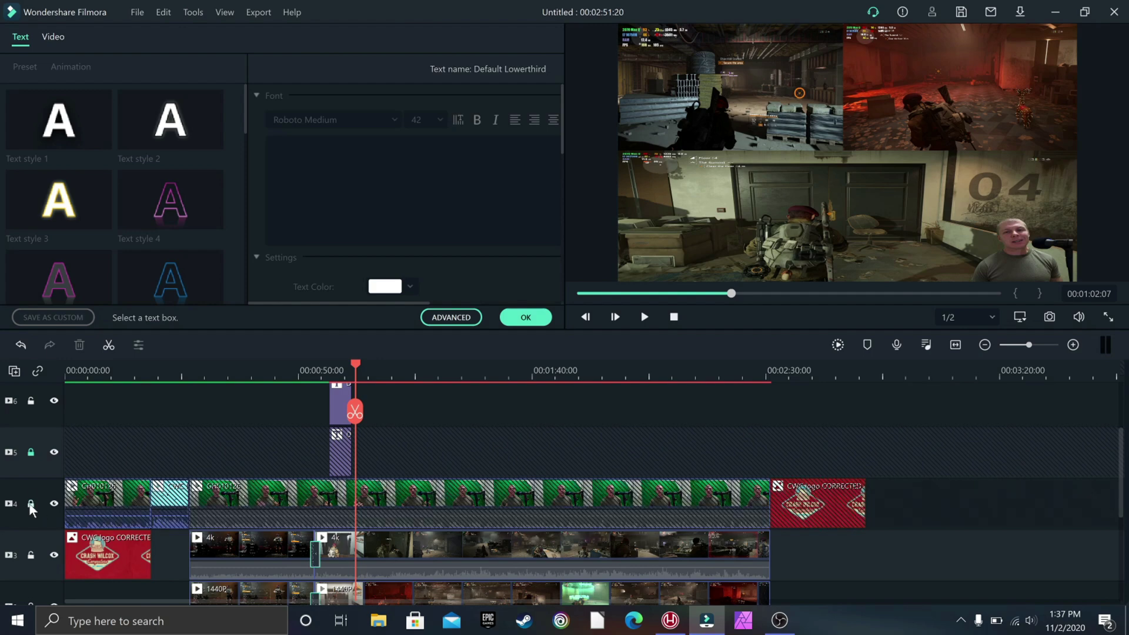
left_click(31, 555)
scroll(33, 559, "down", 1)
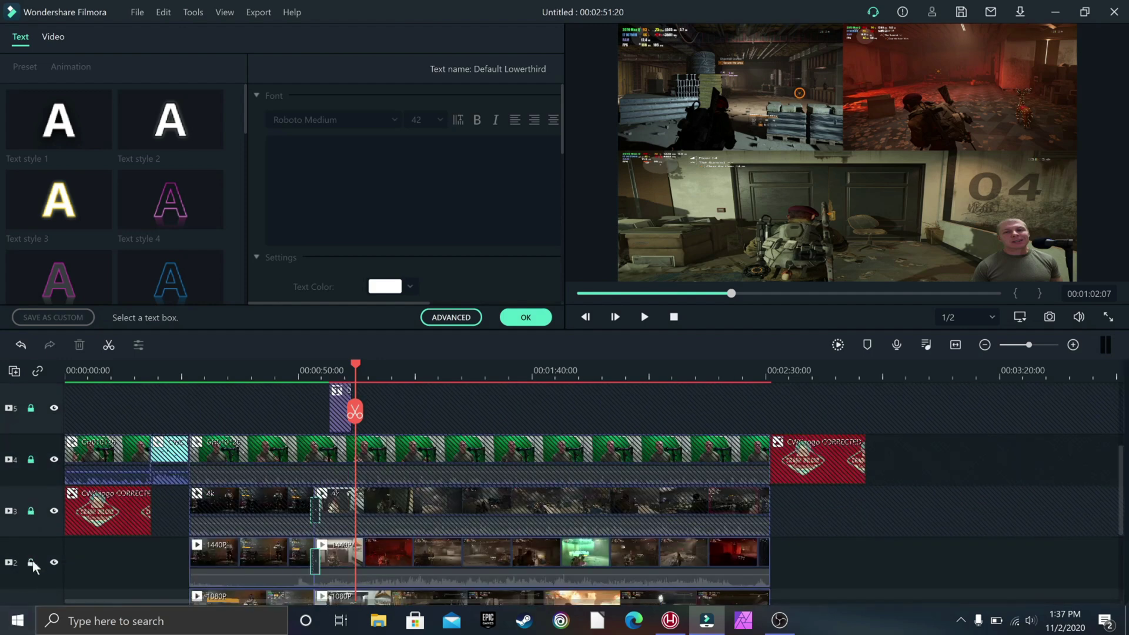
left_click(28, 564)
scroll(43, 560, "down", 2)
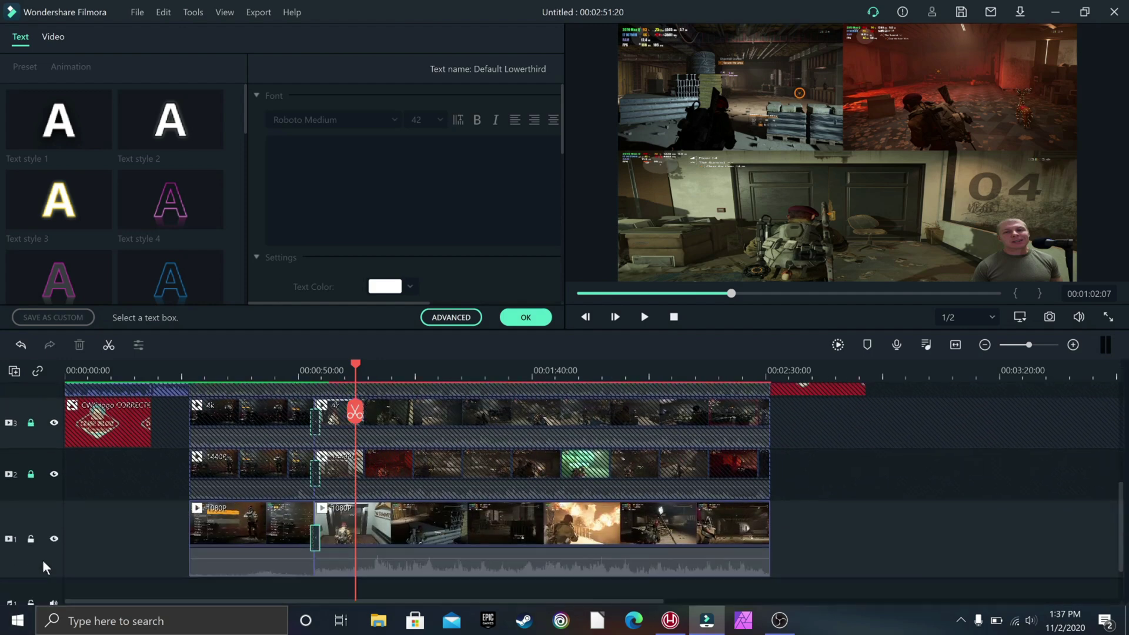
left_click(32, 537)
scroll(277, 494, "up", 3)
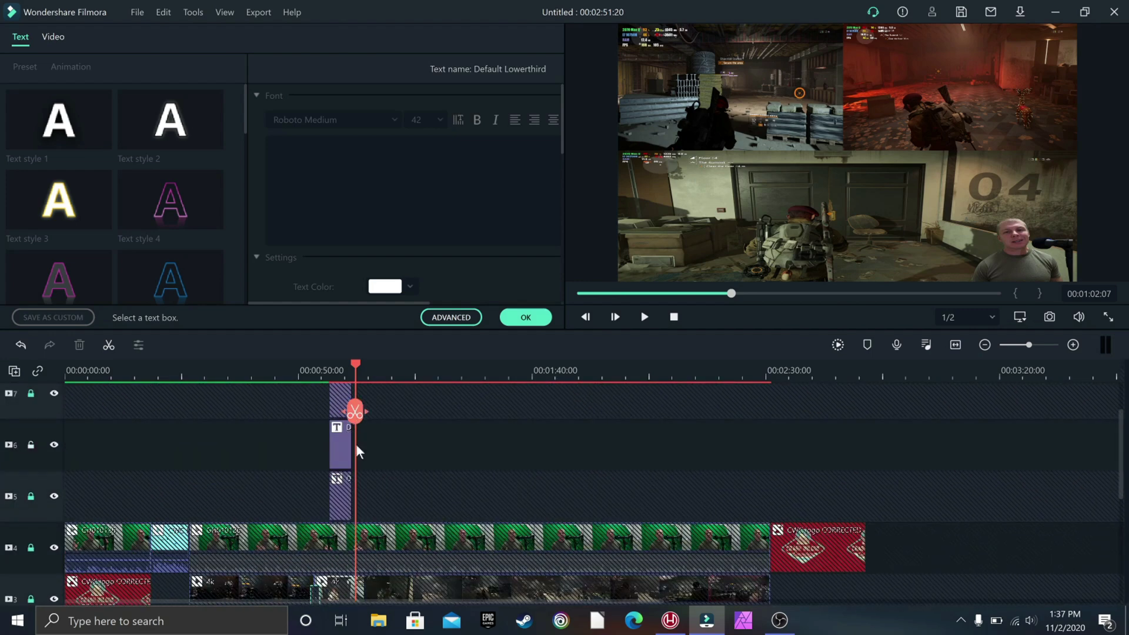
Step: Paste the copied title onto track 6, then lock that track, unlock track 7 and paste another copy there
key("ctrl+v")
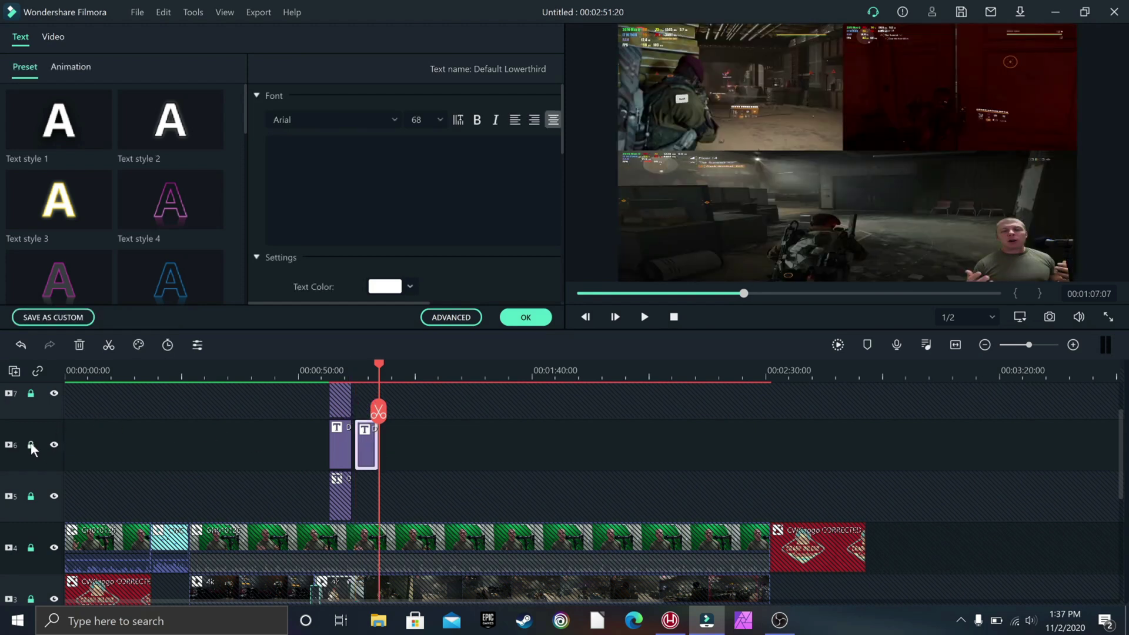
left_click(31, 445)
left_click(31, 393)
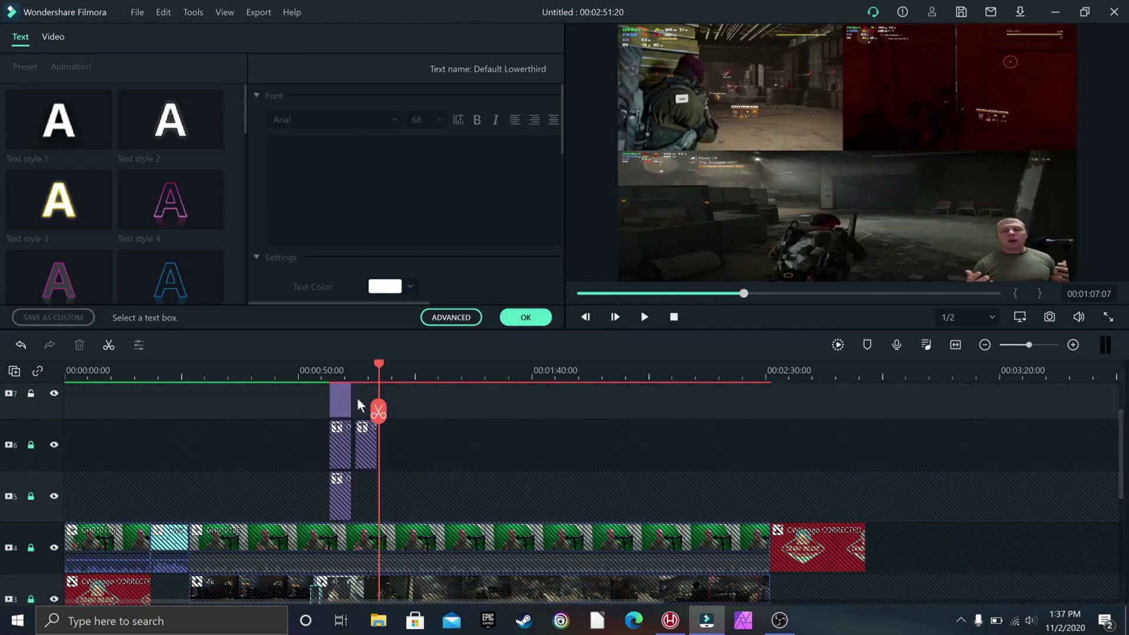
key("ctrl+v")
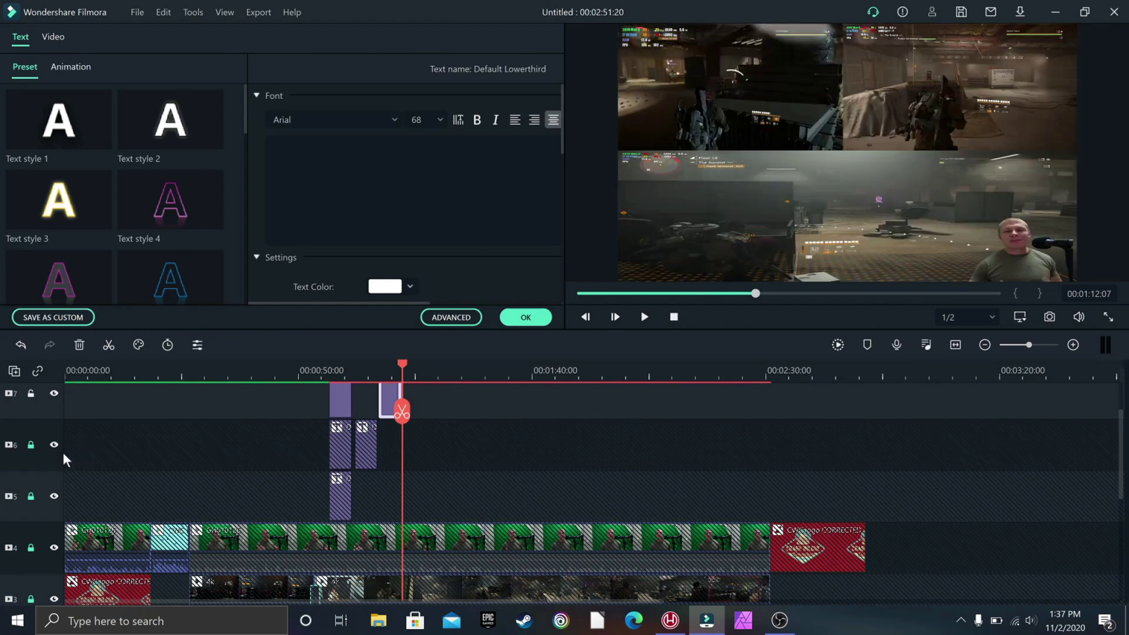
Step: Unlock track 6, delete the placeholder titles on tracks 6 and 7, and move the pasted copies toward their place
left_click(30, 445)
left_click(338, 444)
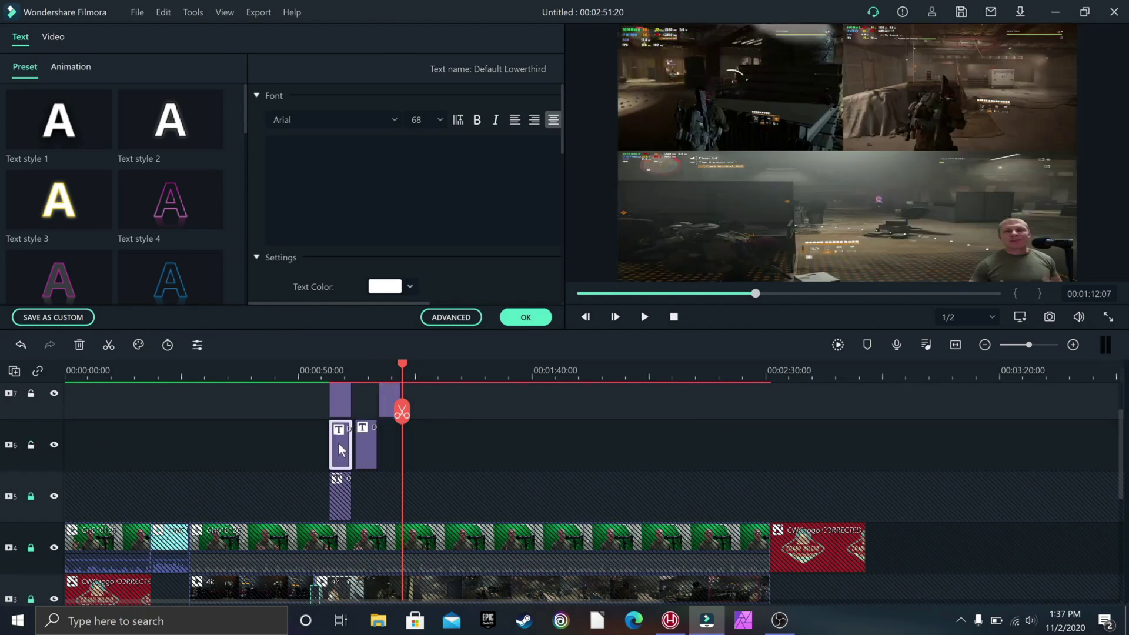
left_click_drag(357, 432, 350, 456)
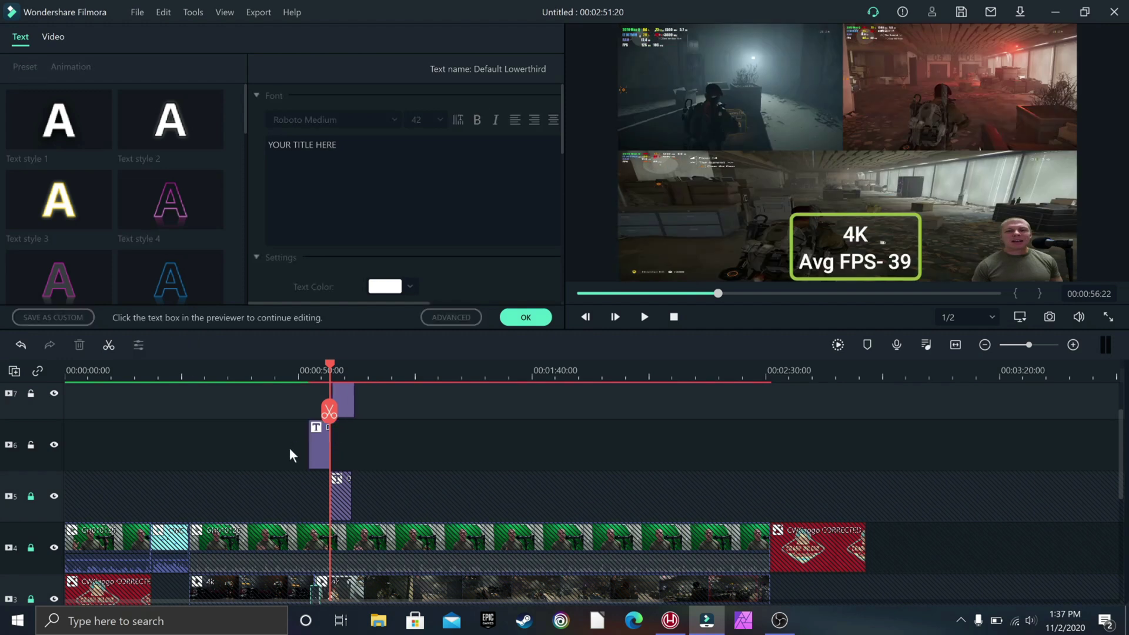
Step: Align the pasted title clips on tracks 6 and 7 with the 4K title clip on track 5
left_click(316, 437)
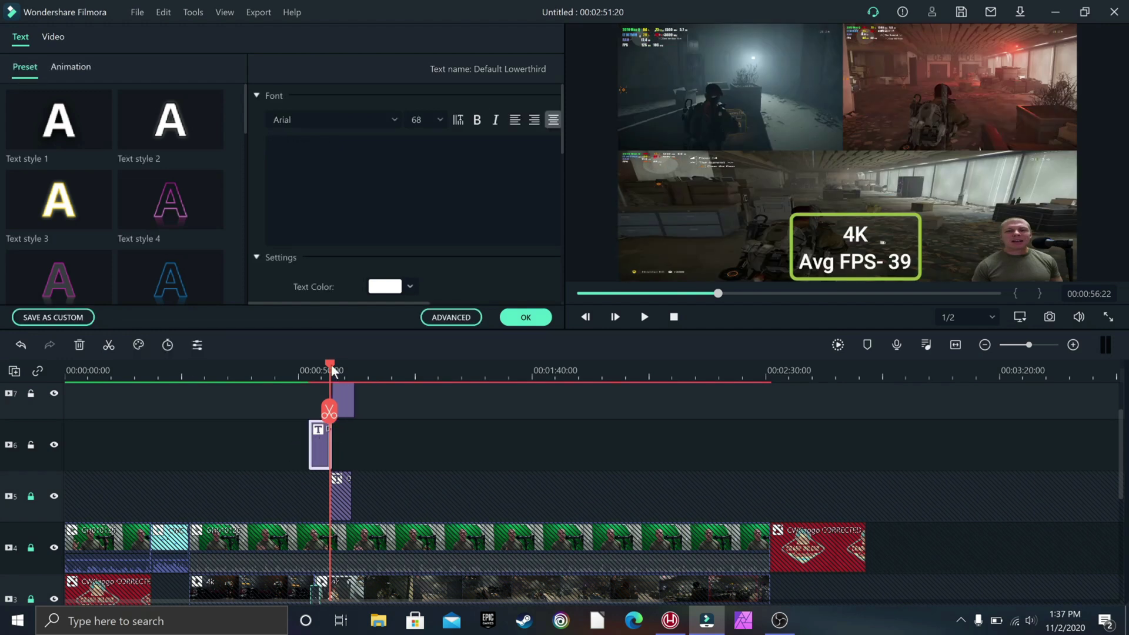
left_click_drag(331, 365, 308, 366)
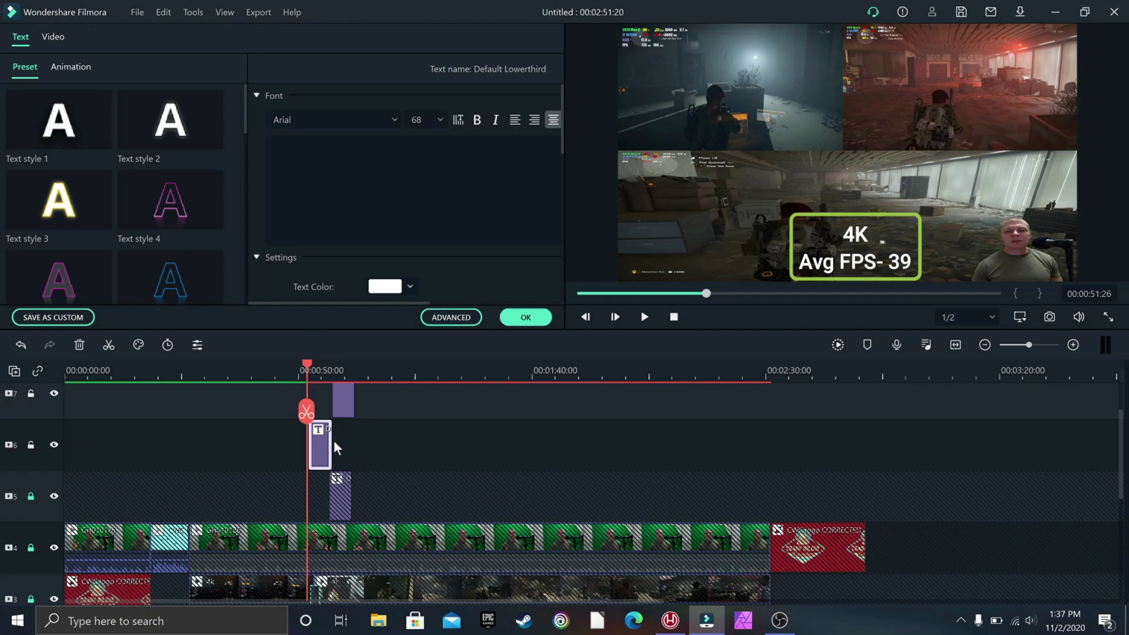
left_click_drag(334, 439, 340, 441)
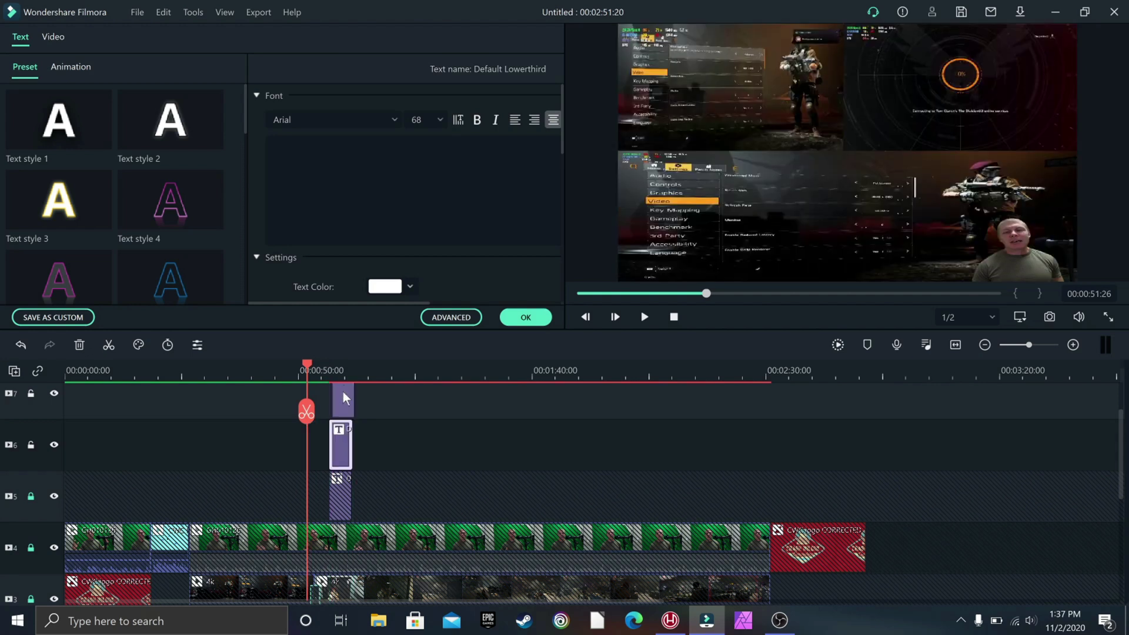
left_click_drag(344, 391, 341, 393)
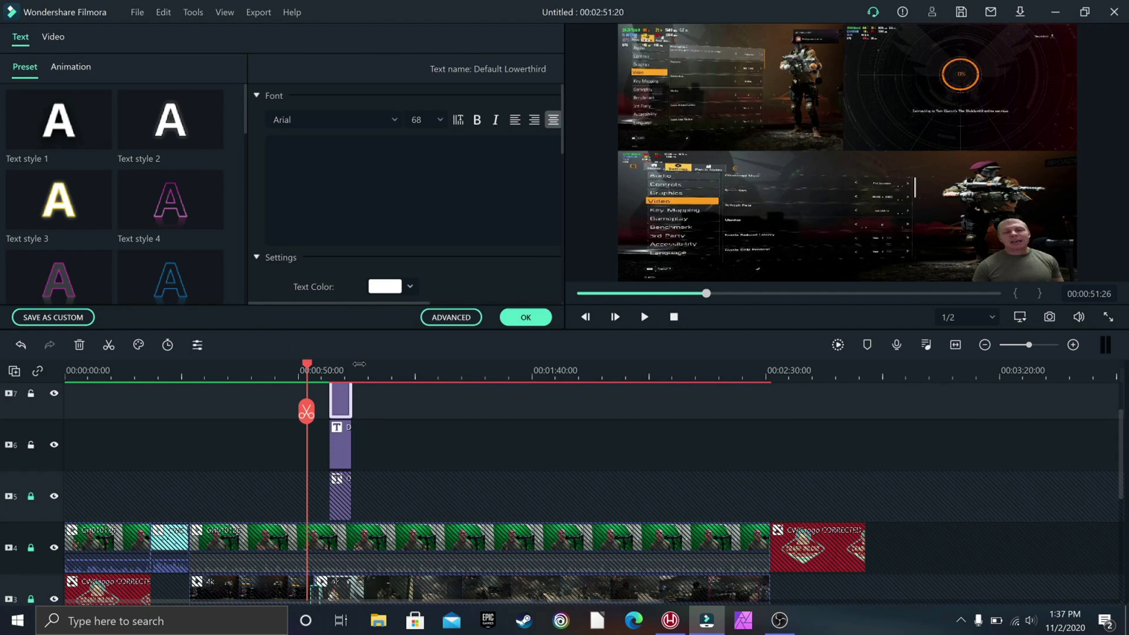
Step: Preview the stacked titles and move the track 7 title's rectangle and text onto the upper-right gameplay clip
left_click(339, 366)
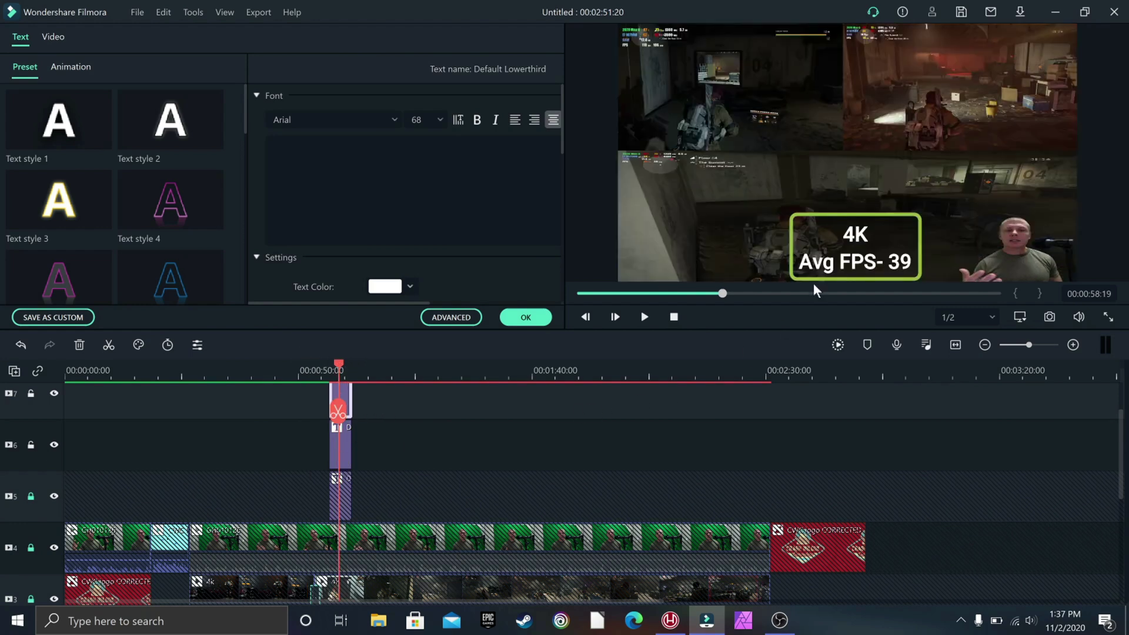
left_click(859, 262)
left_click_drag(817, 209, 970, 129)
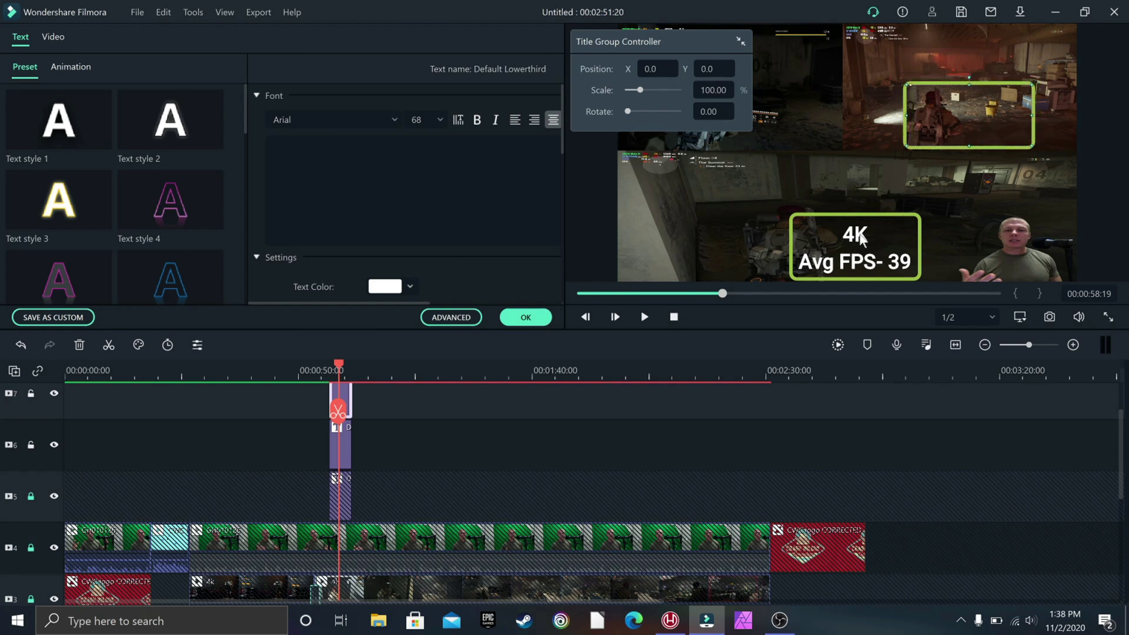
left_click_drag(861, 237, 973, 102)
Step: Move the track 6 title's rectangle and text onto the upper-left gameplay clip, shifting the Title Group Controller out of the way
left_click(823, 186)
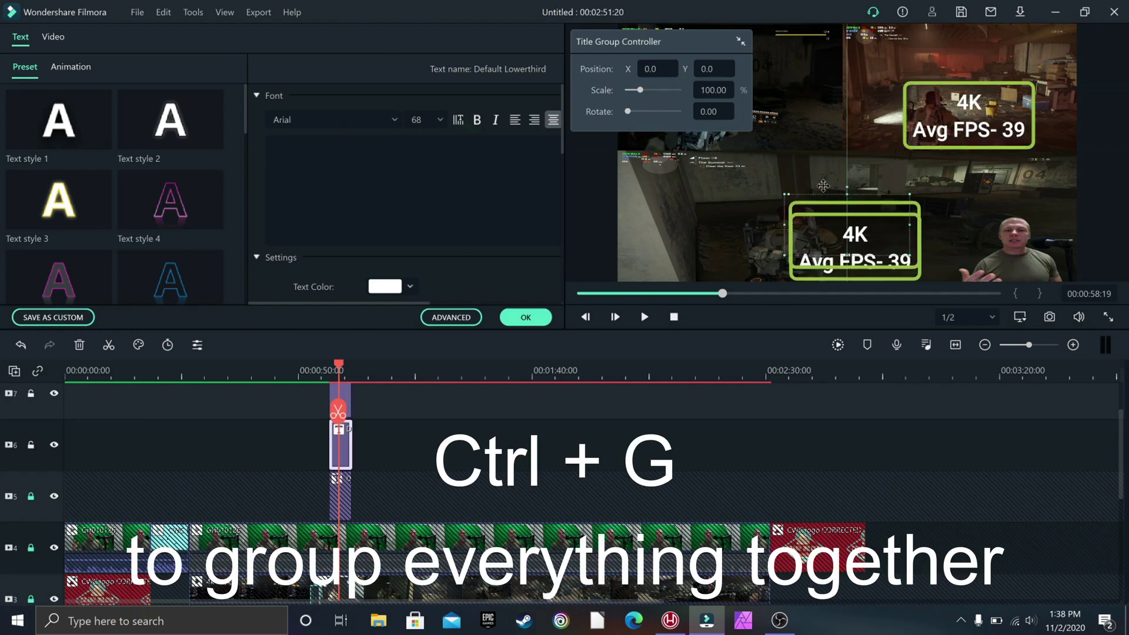
left_click_drag(823, 186, 721, 112)
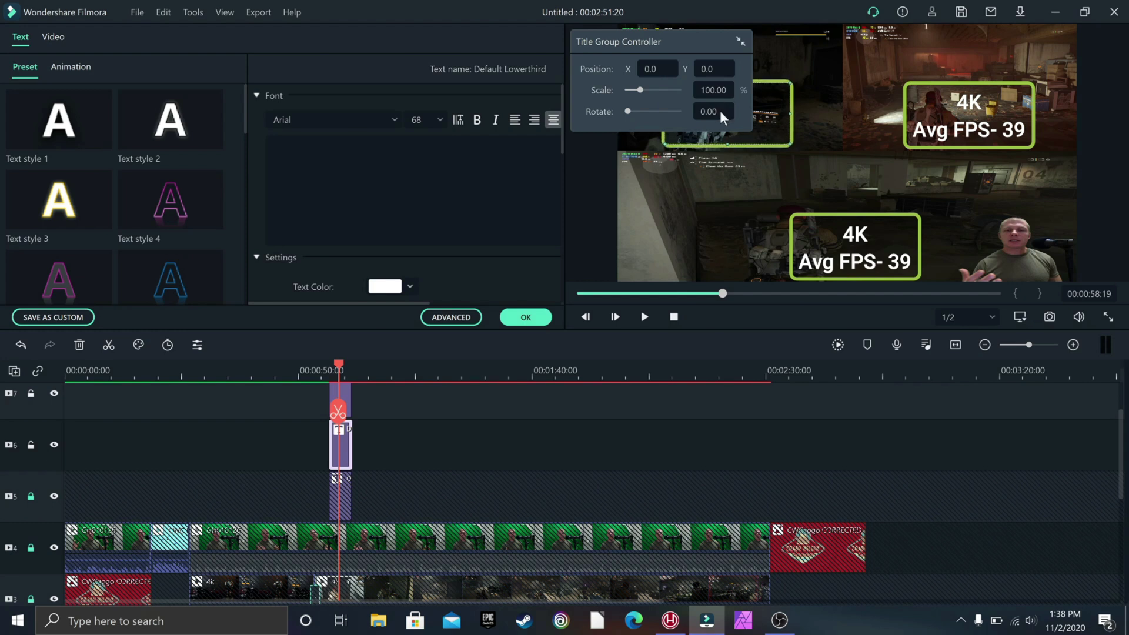
left_click_drag(857, 250, 727, 111)
left_click_drag(697, 47, 223, 389)
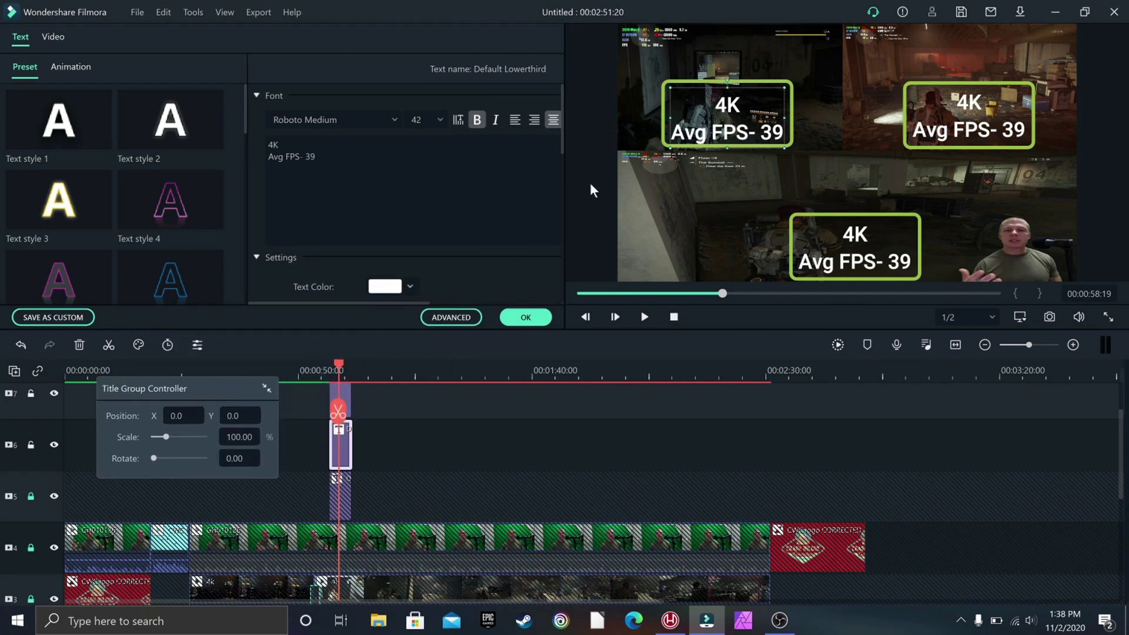
left_click(743, 89)
left_click_drag(742, 90, 740, 91)
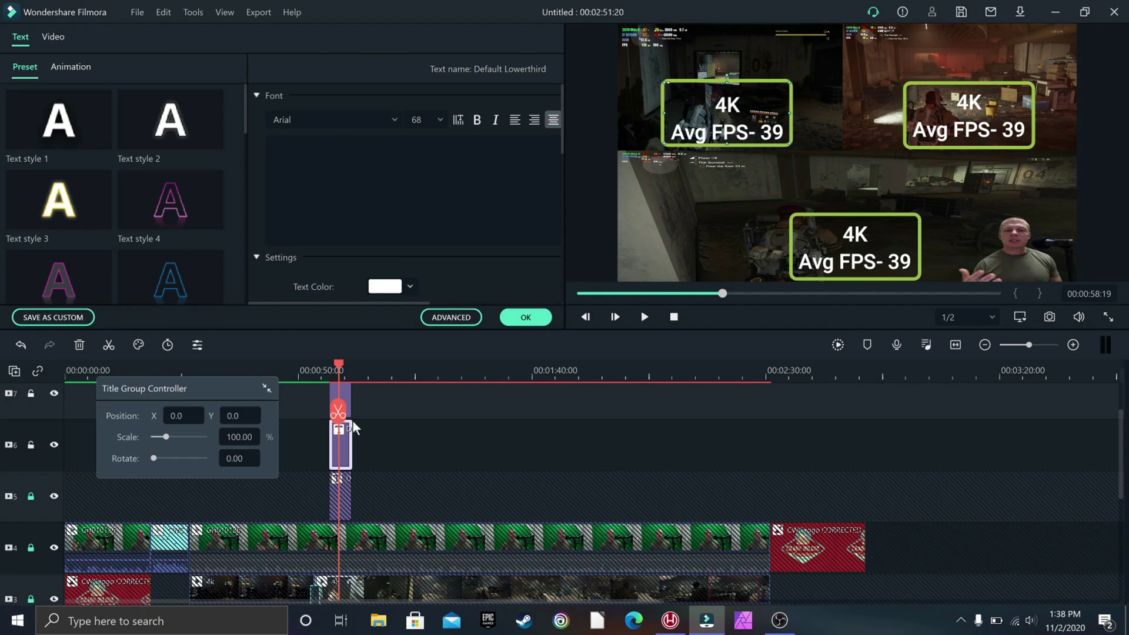
Step: Nudge the upper-left title's rectangle on track 6 slightly down and change its text to "1080P" and "Avg FPS- 110"
left_click(347, 393)
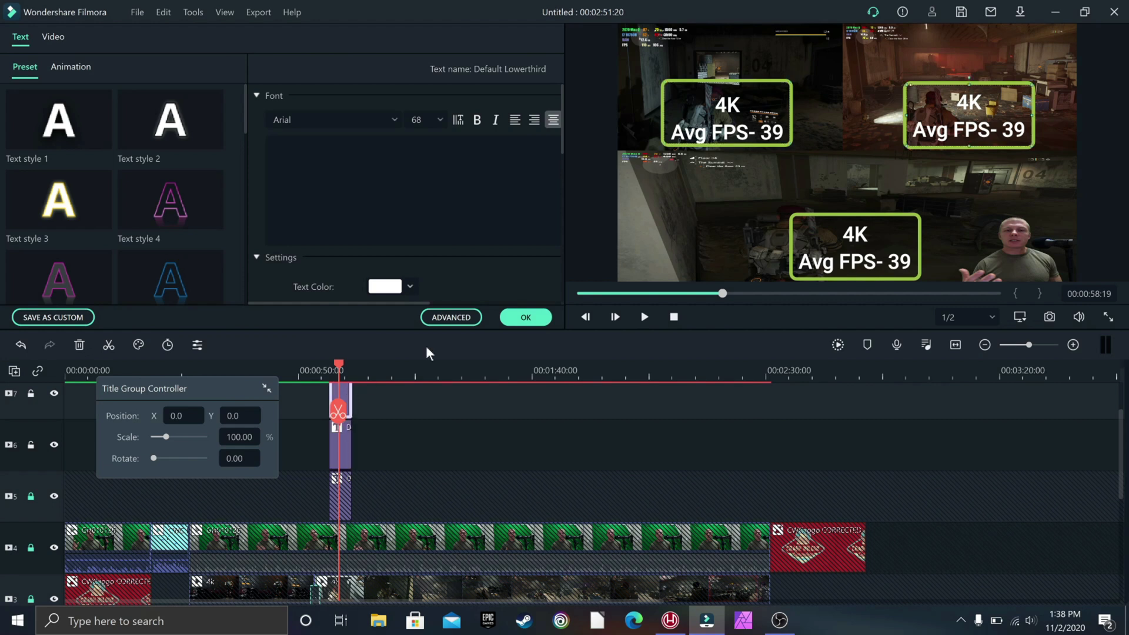
left_click_drag(729, 134, 727, 135)
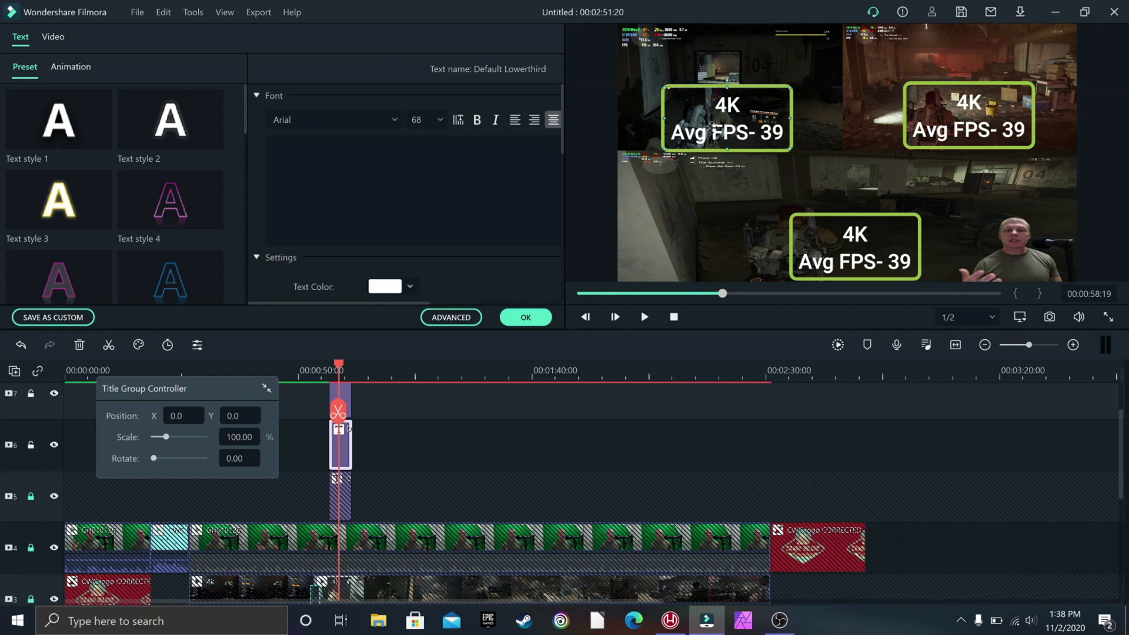
left_click(450, 316)
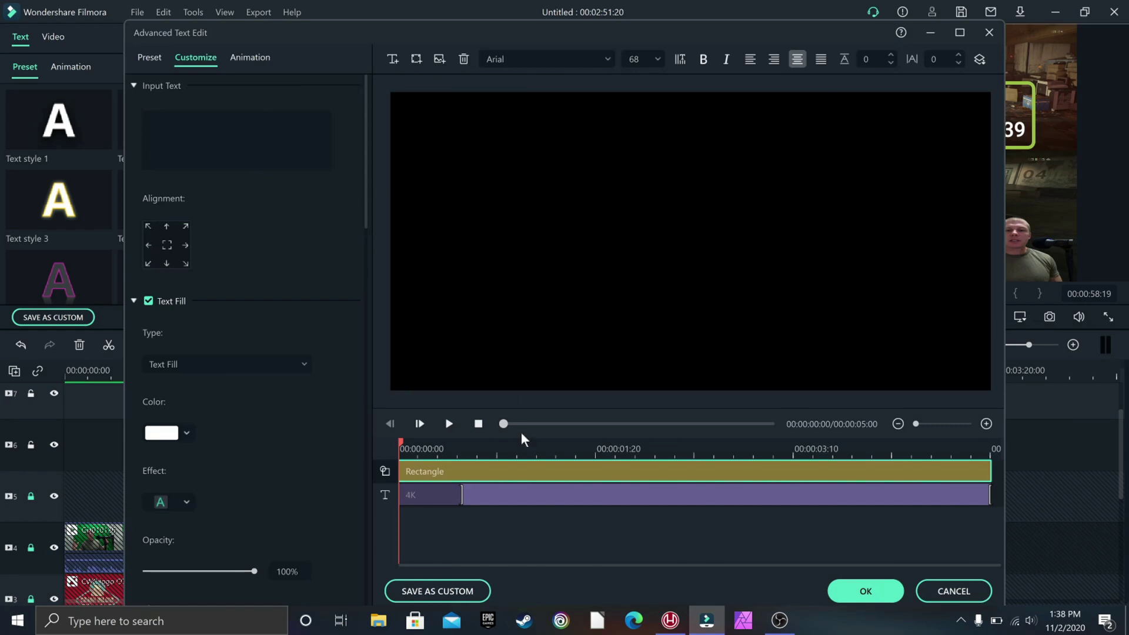
left_click(493, 496)
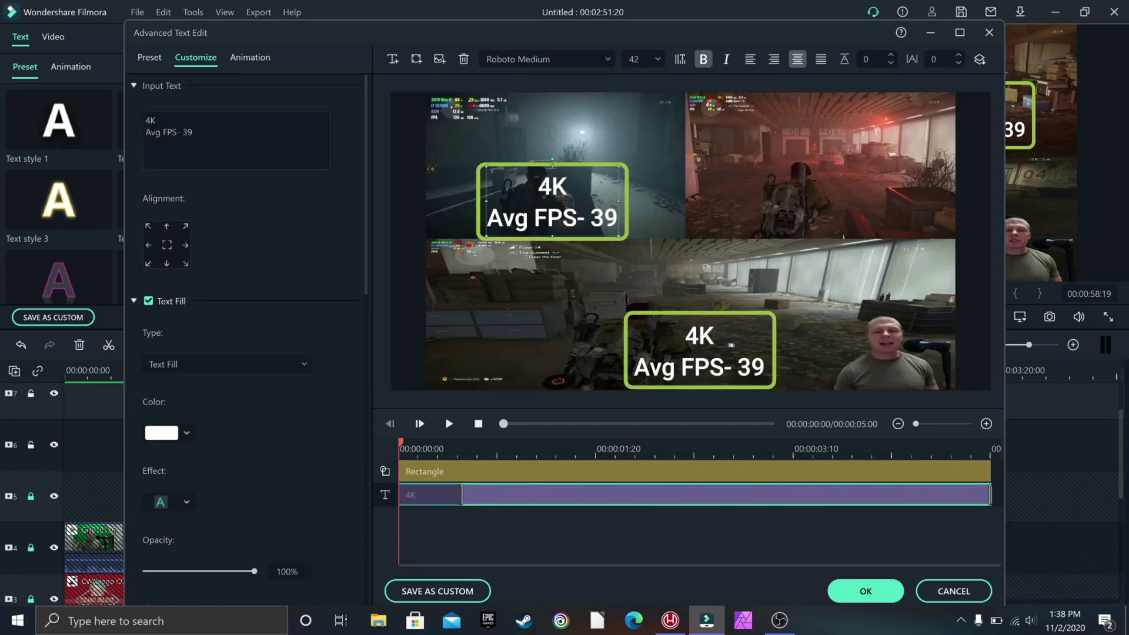
double_click(150, 120)
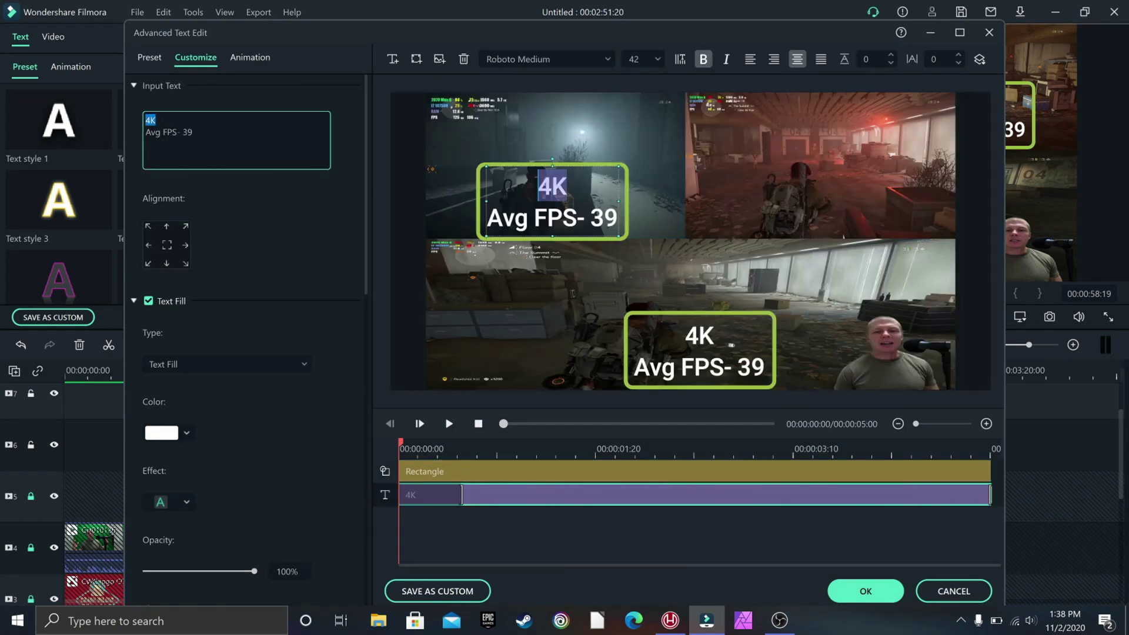
type("1080P")
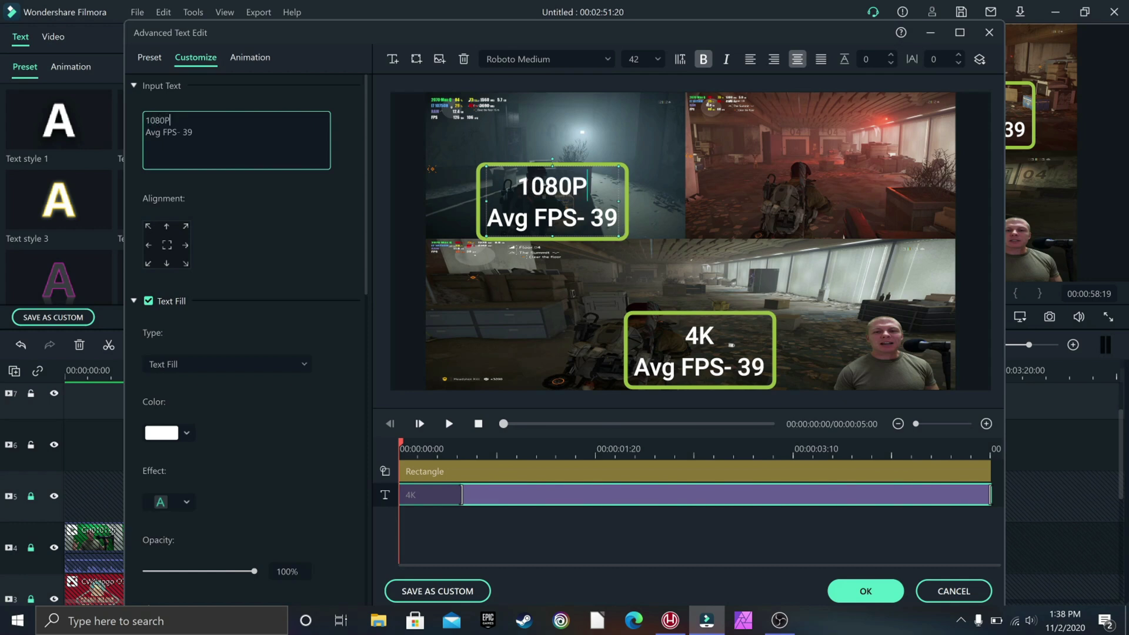
left_click(615, 222)
key("BackSpace")
key("BackSpace")
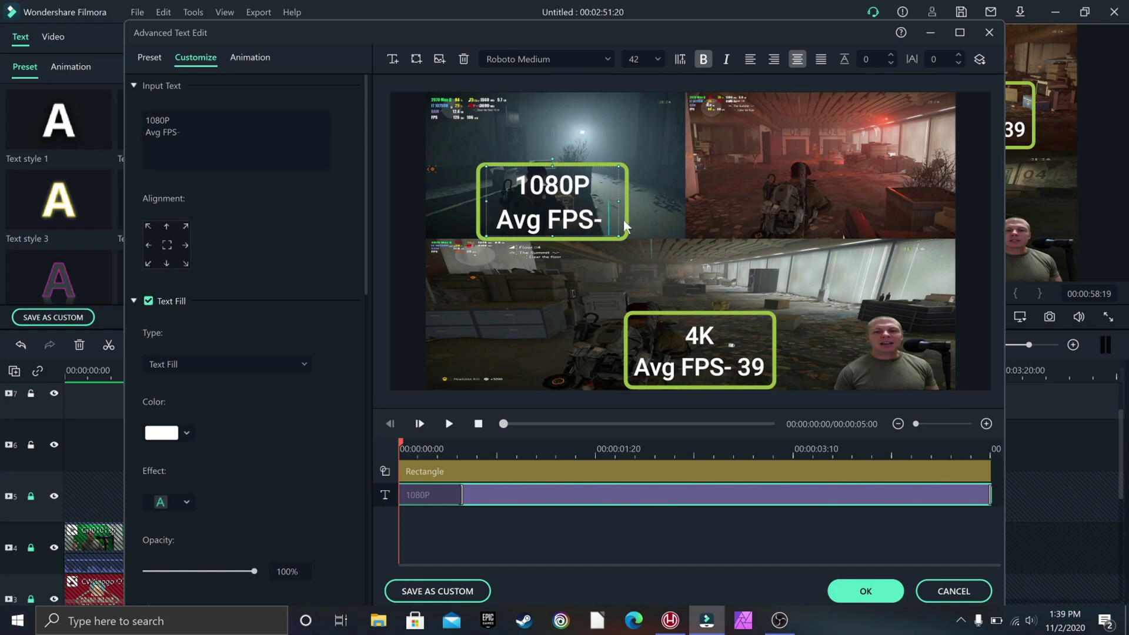
type("110")
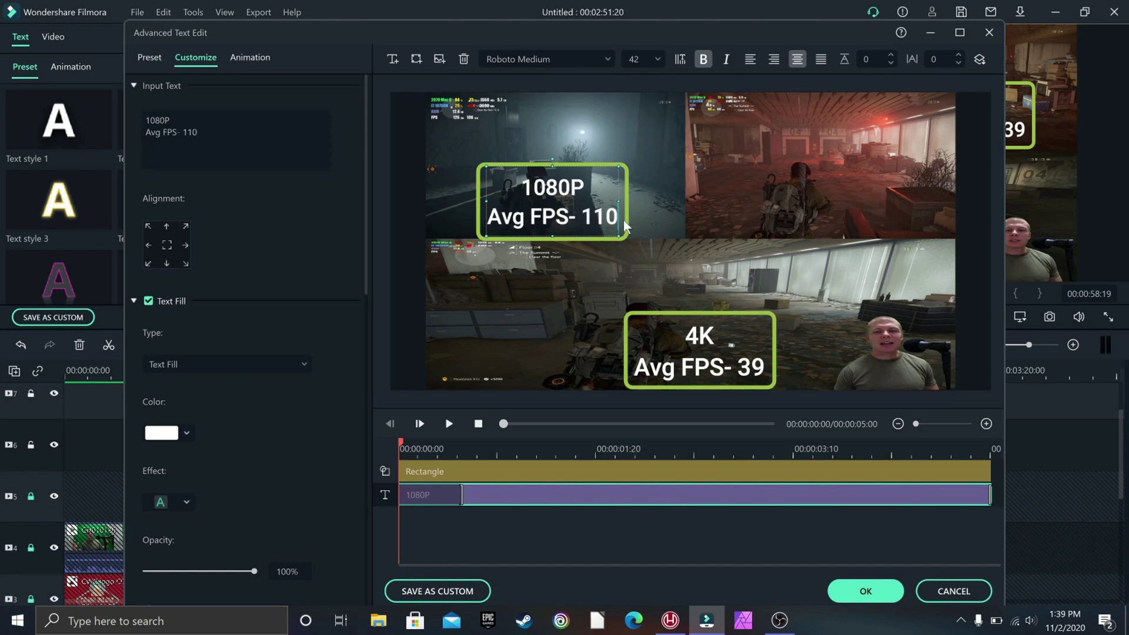
left_click(866, 591)
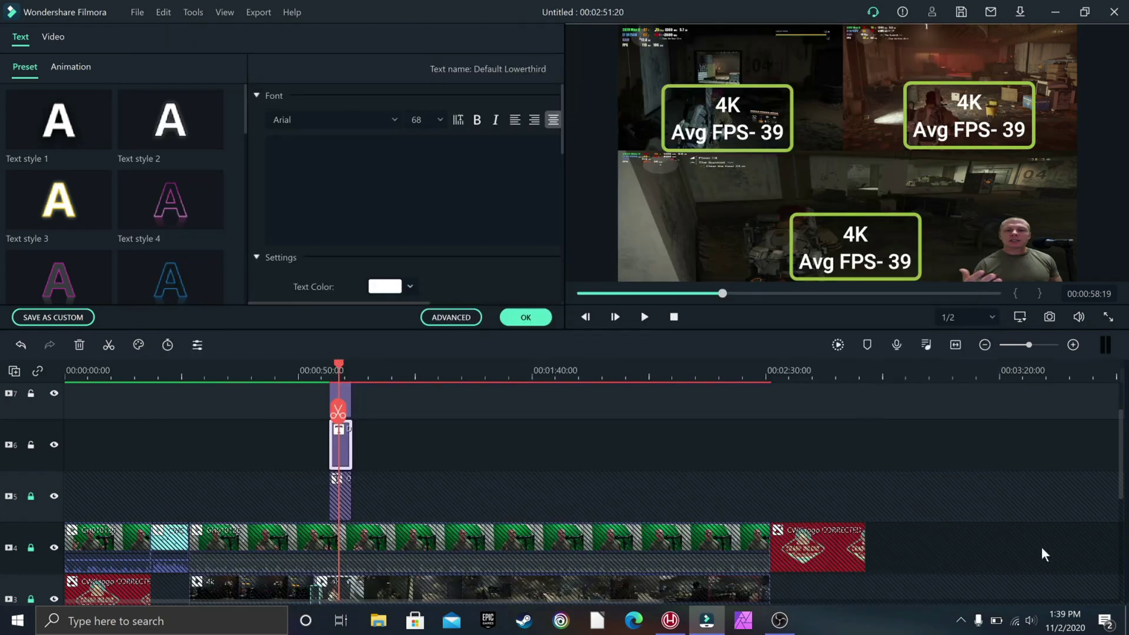
Step: Change the upper-right title's text on track 7 to "1440P" over "Avg FPS- 75"
left_click(980, 129)
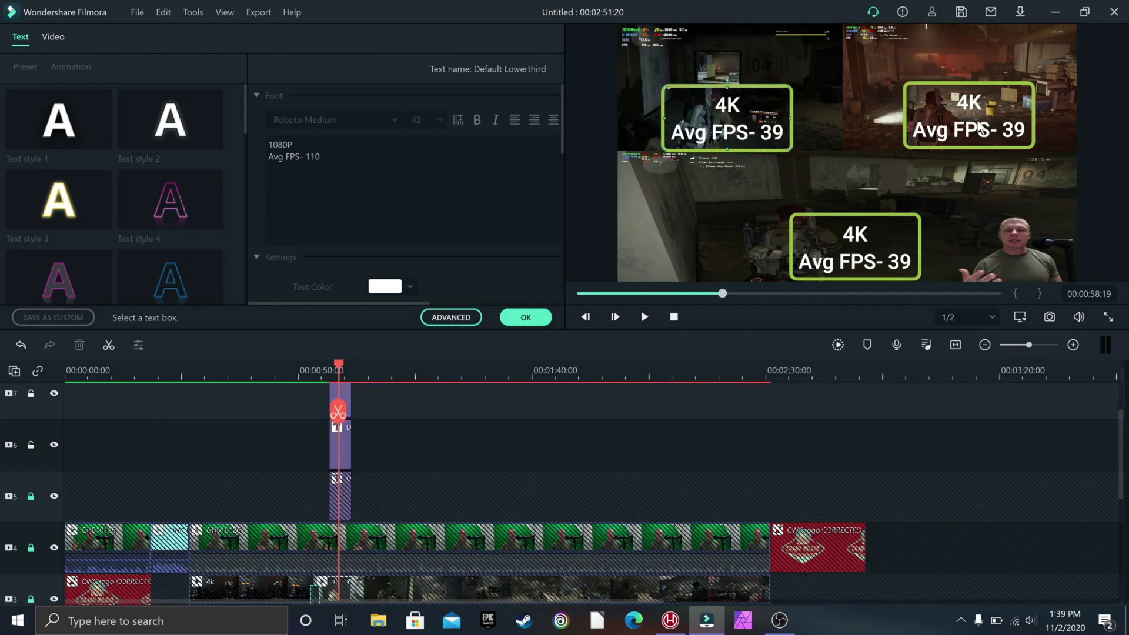
left_click(344, 390)
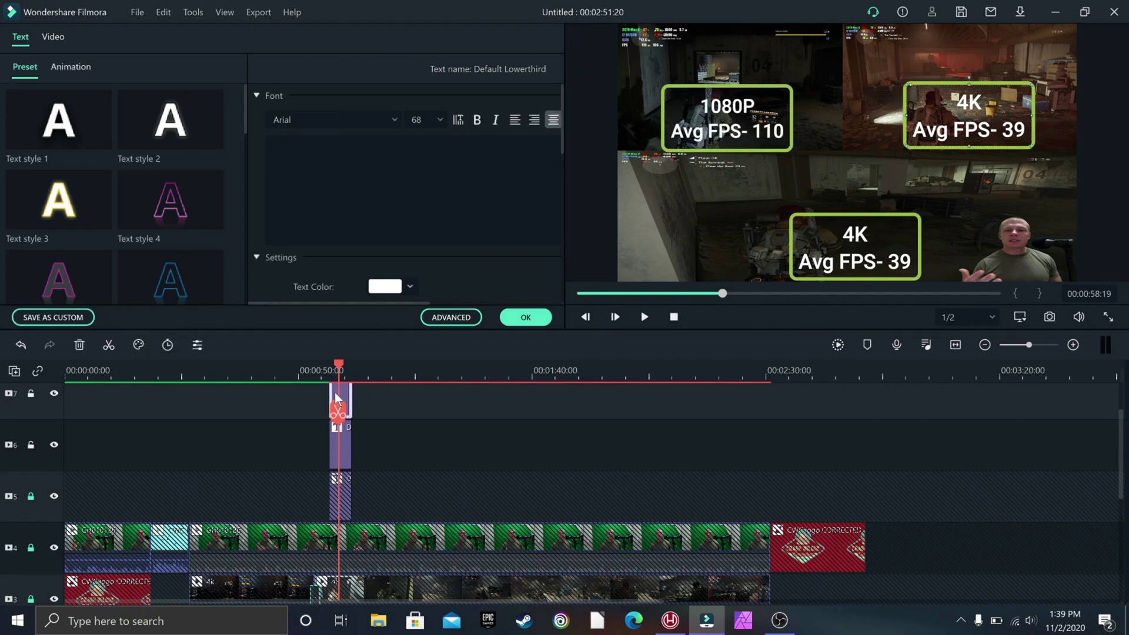
left_click(447, 318)
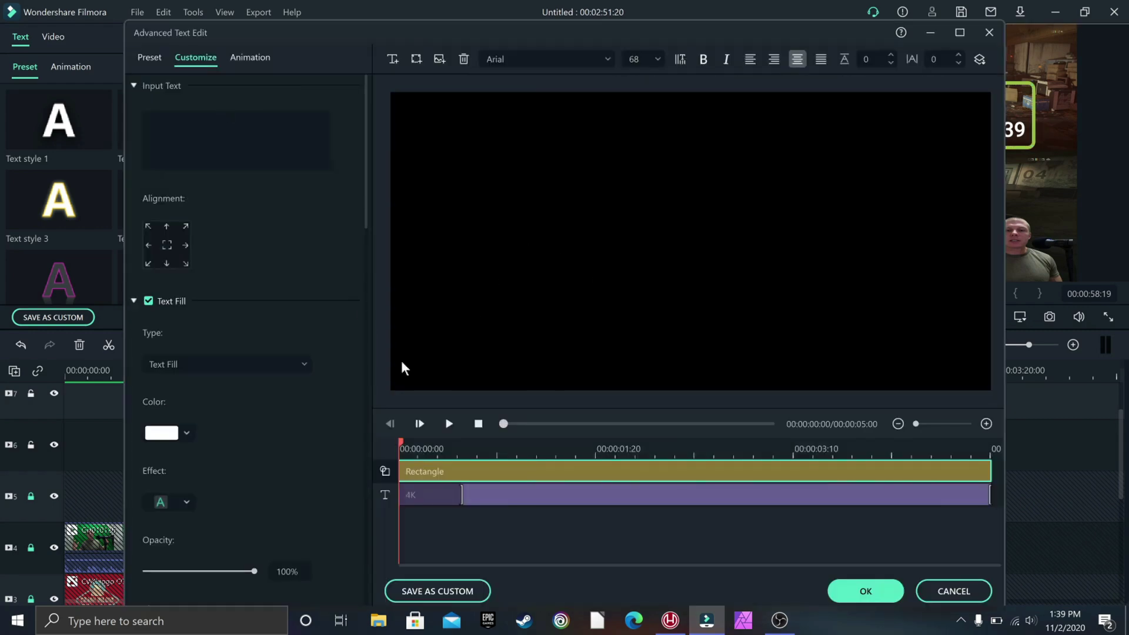
left_click(478, 486)
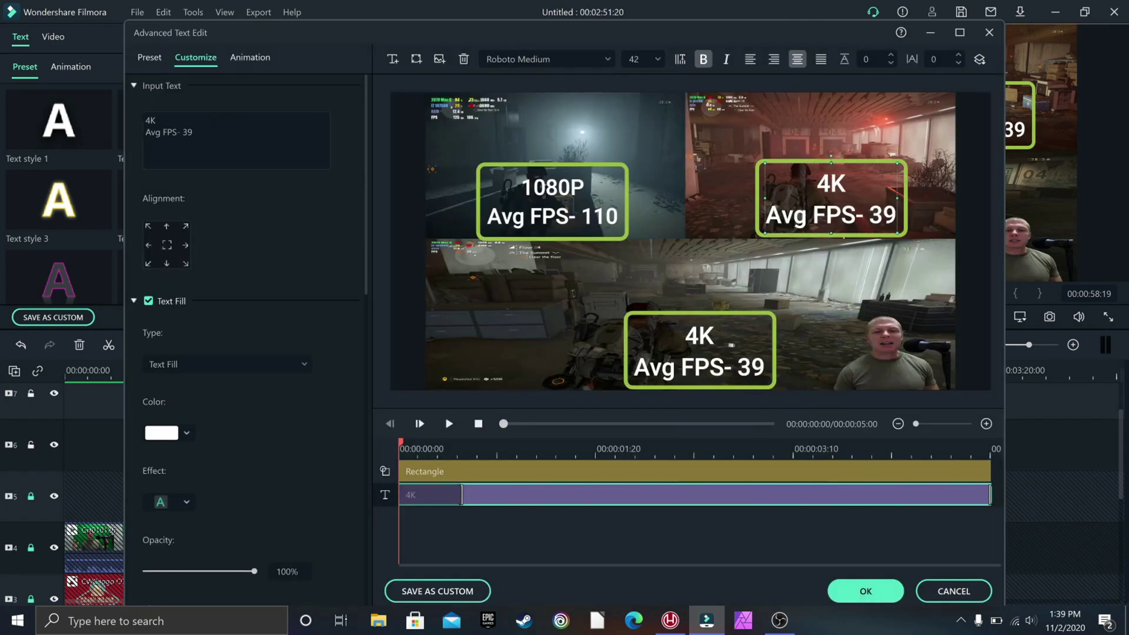
left_click_drag(157, 120, 132, 116)
type("1")
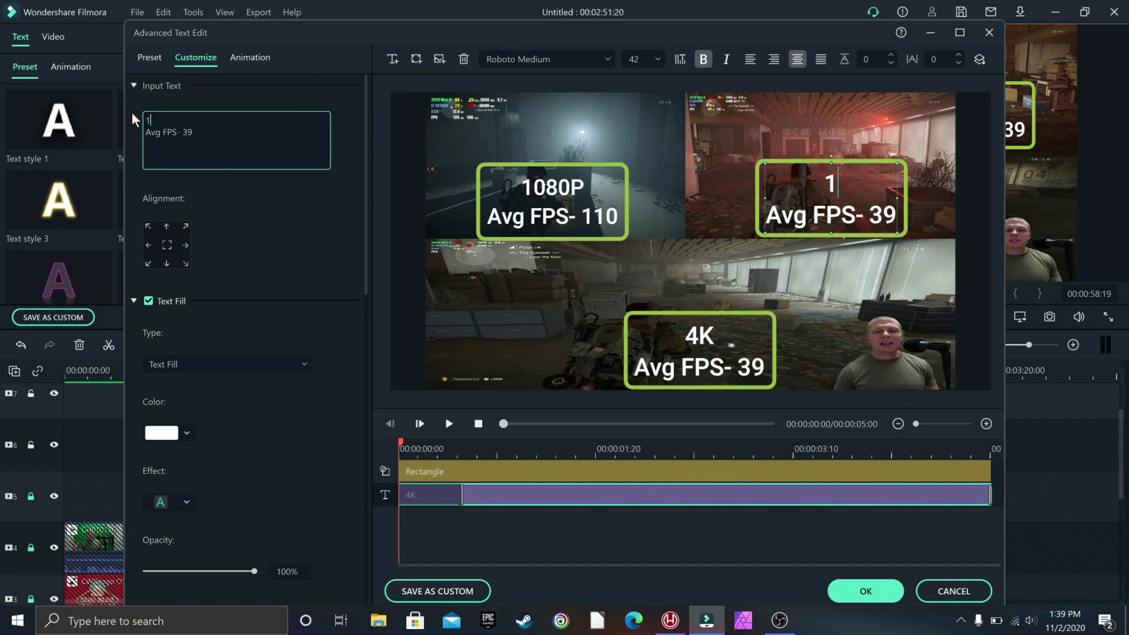
type("440P")
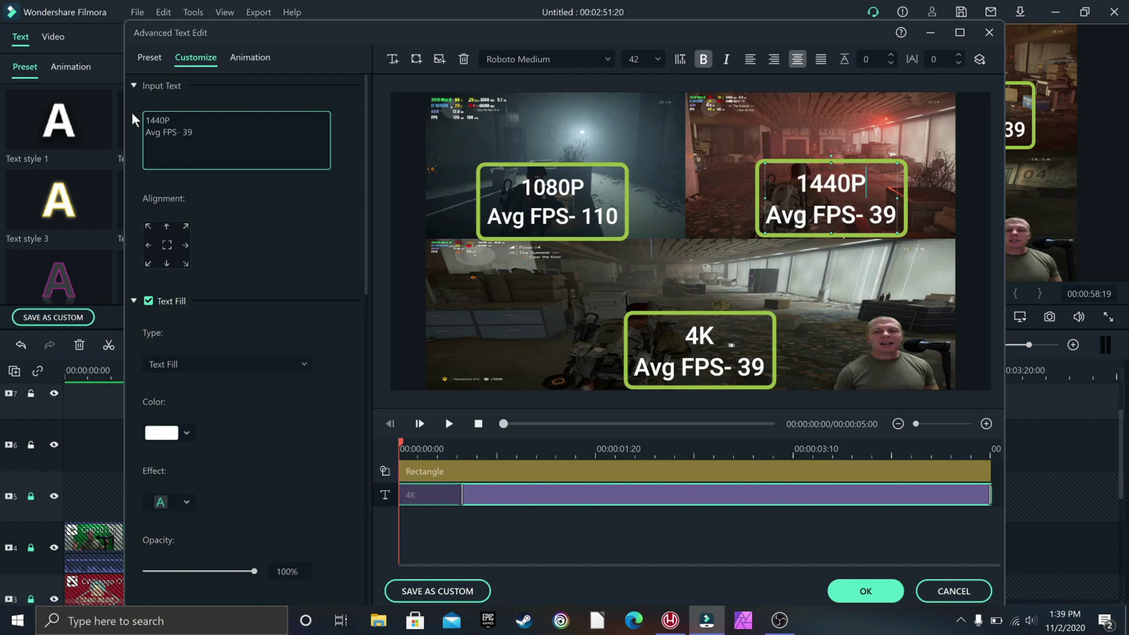
left_click(193, 131)
key("BackSpace")
key("BackSpace")
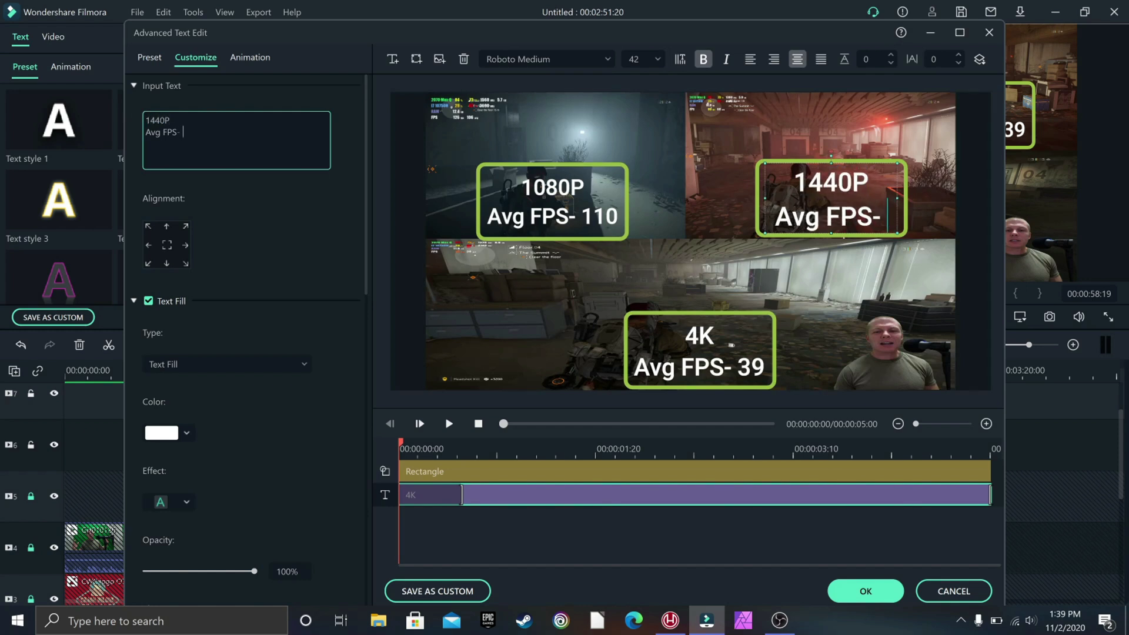
type("75")
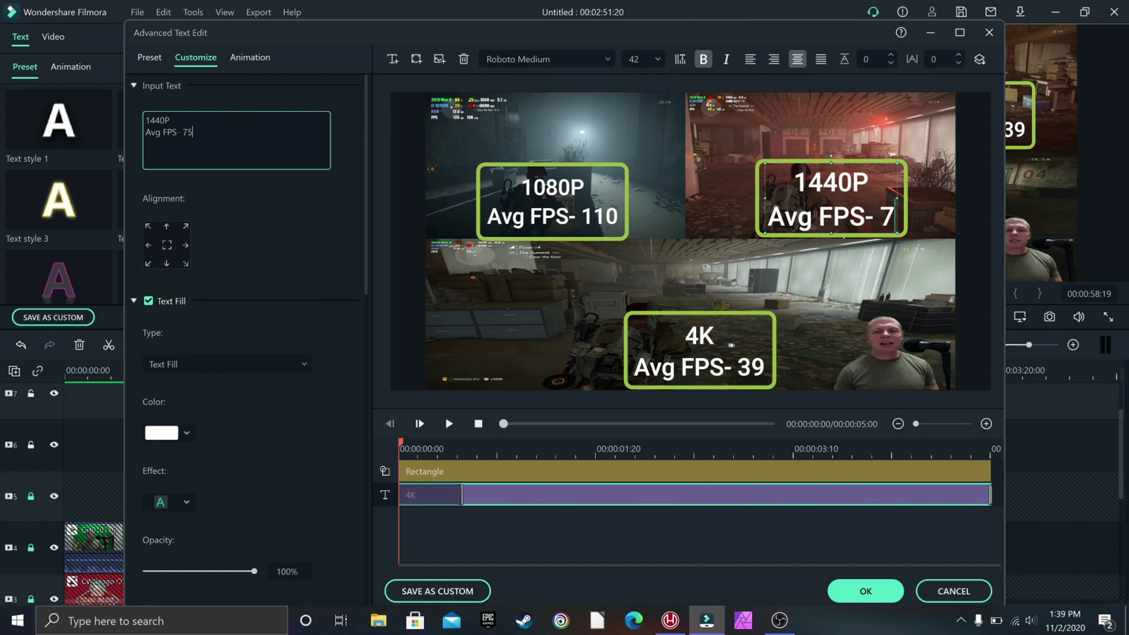
left_click(245, 54)
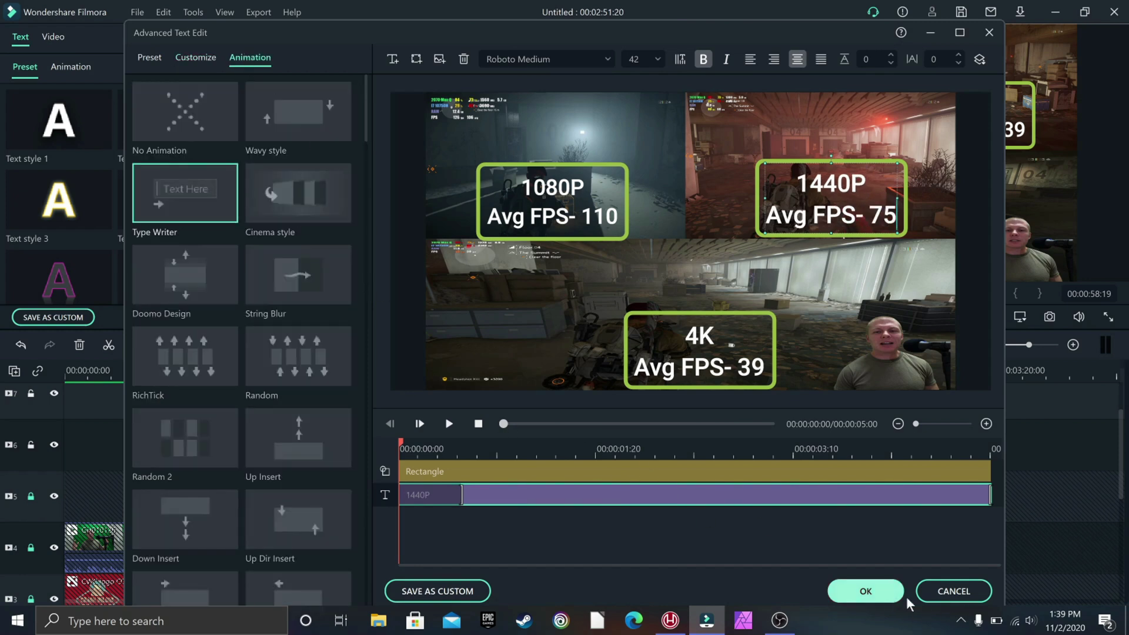
left_click(880, 588)
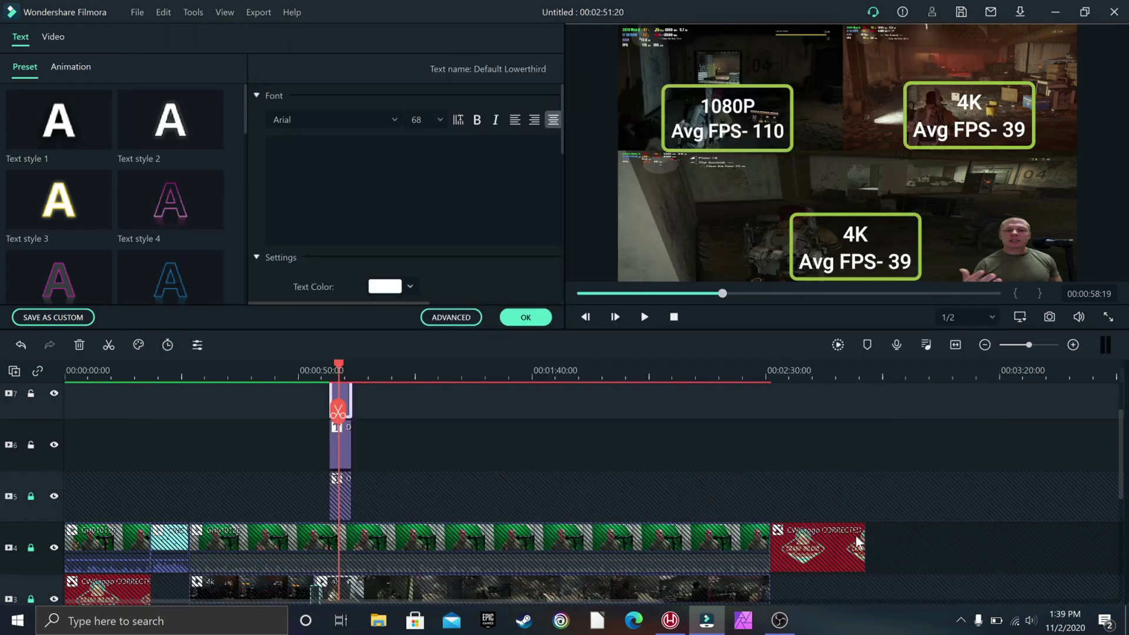
Step: Unlock track 5 and extend the title clips on tracks 5, 6 and 7 to the same longer duration
scroll(482, 445, "up", 1)
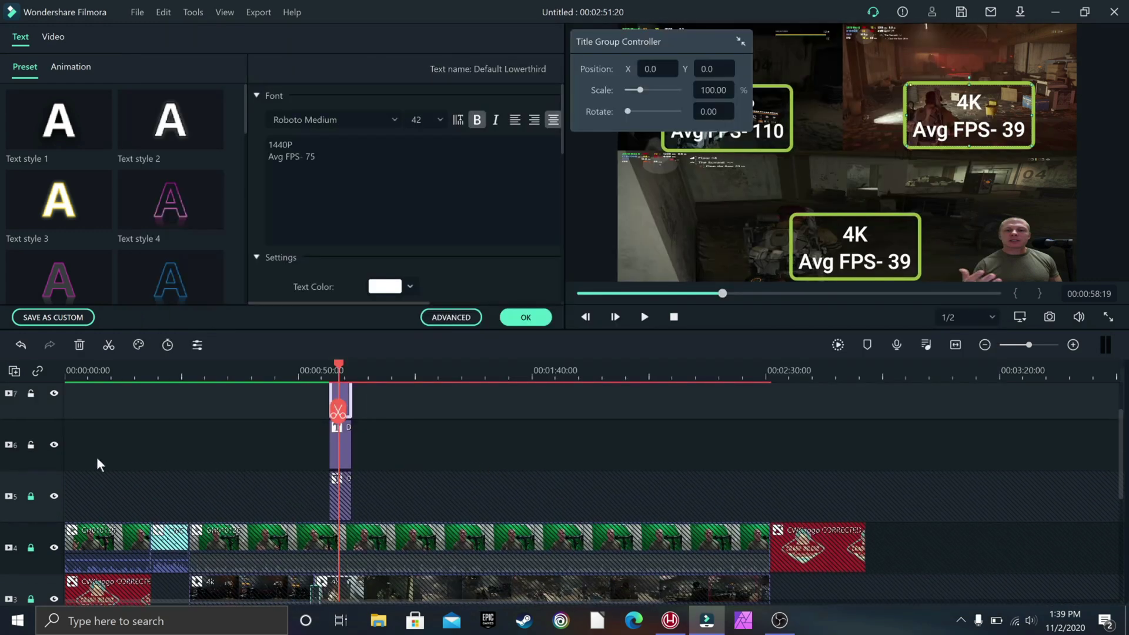
left_click(30, 496)
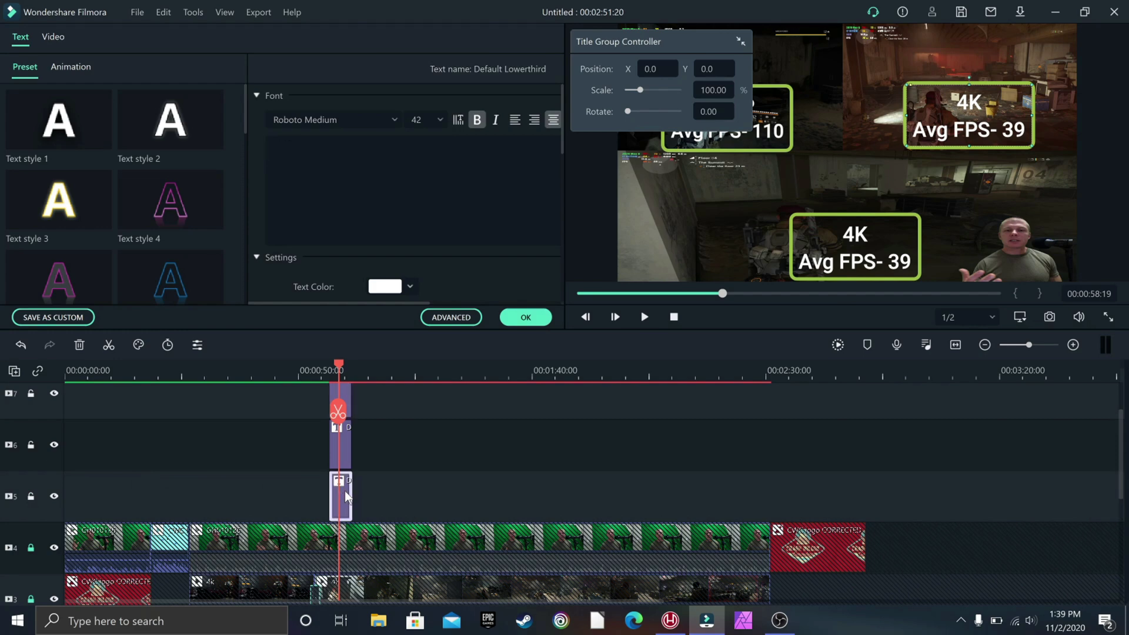
left_click_drag(352, 495, 398, 496)
left_click(346, 451)
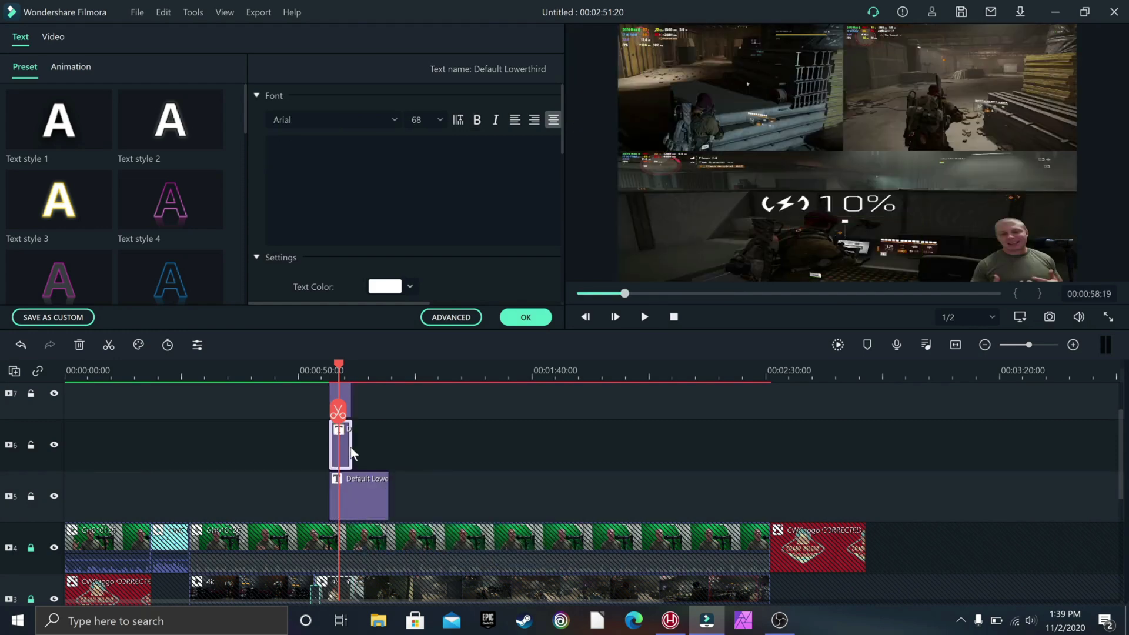
left_click_drag(350, 445, 388, 447)
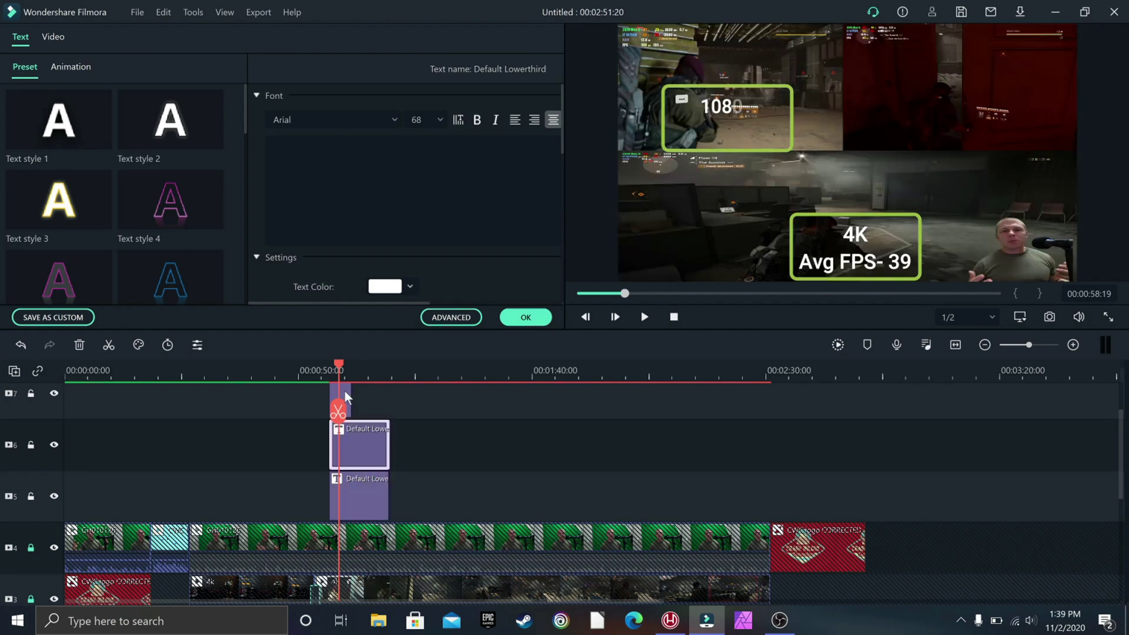
left_click(350, 402)
left_click_drag(351, 402, 391, 403)
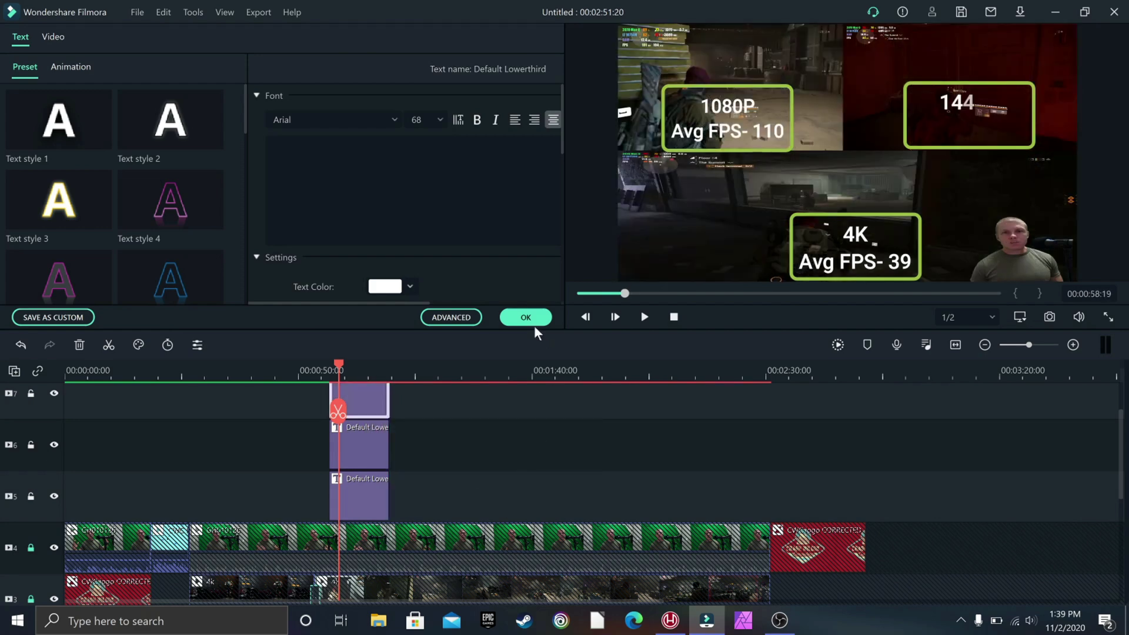
left_click(532, 321)
Step: Stagger the titles by shifting the track 6 clip's start to the playhead at 00:00:58:19 and the track 7 clip slightly further
scroll(479, 445, "up", 2)
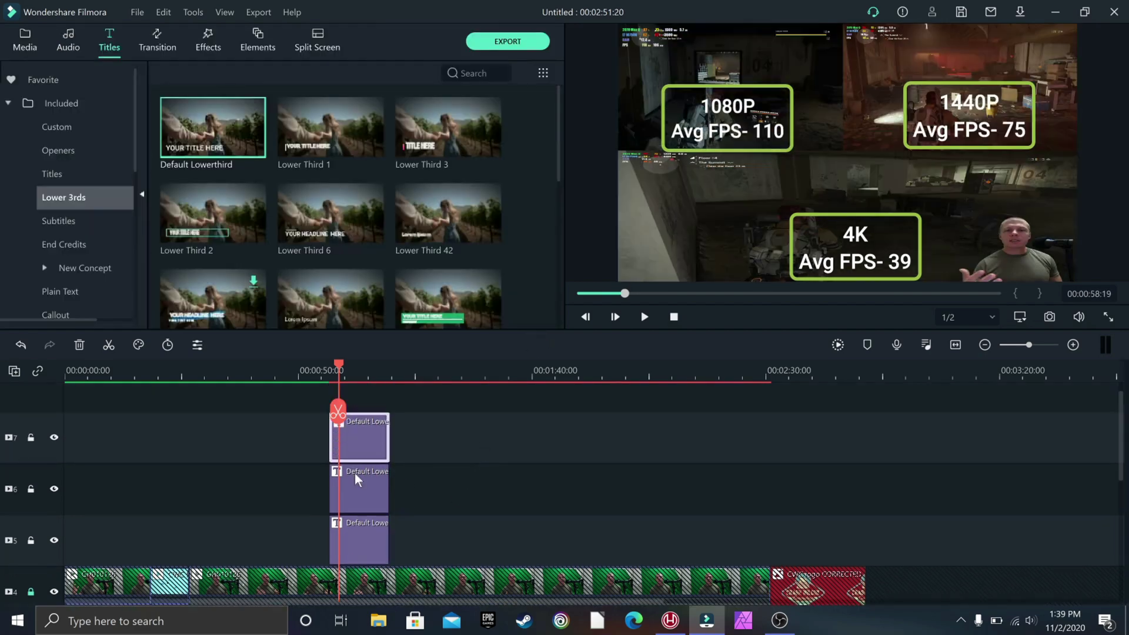
left_click_drag(353, 481, 370, 479)
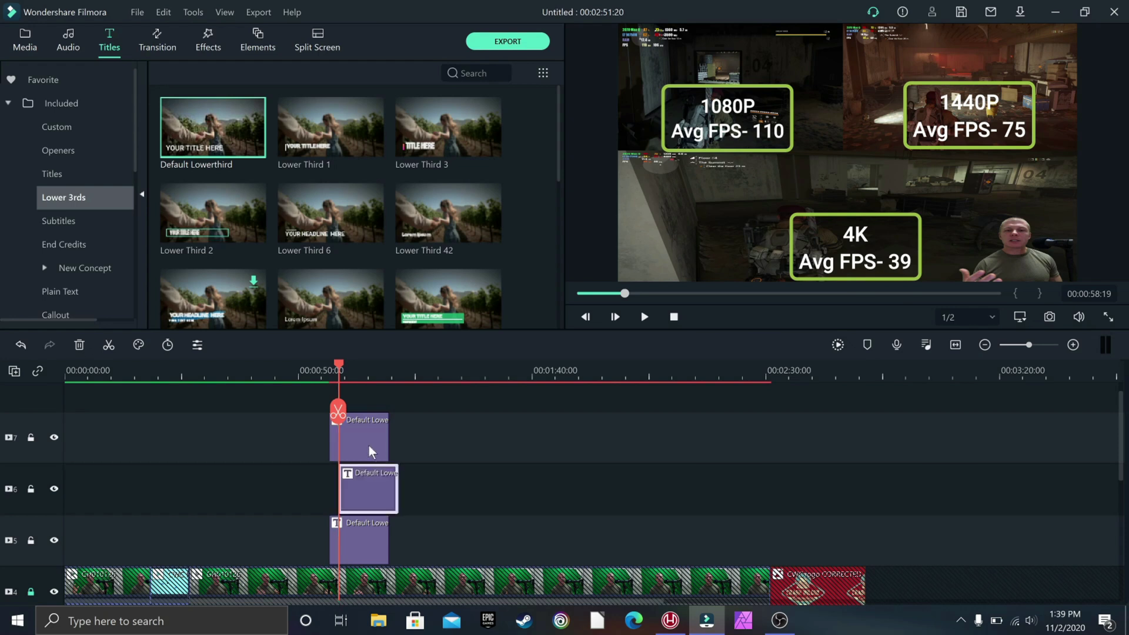
left_click_drag(363, 431, 381, 431)
right_click(381, 431)
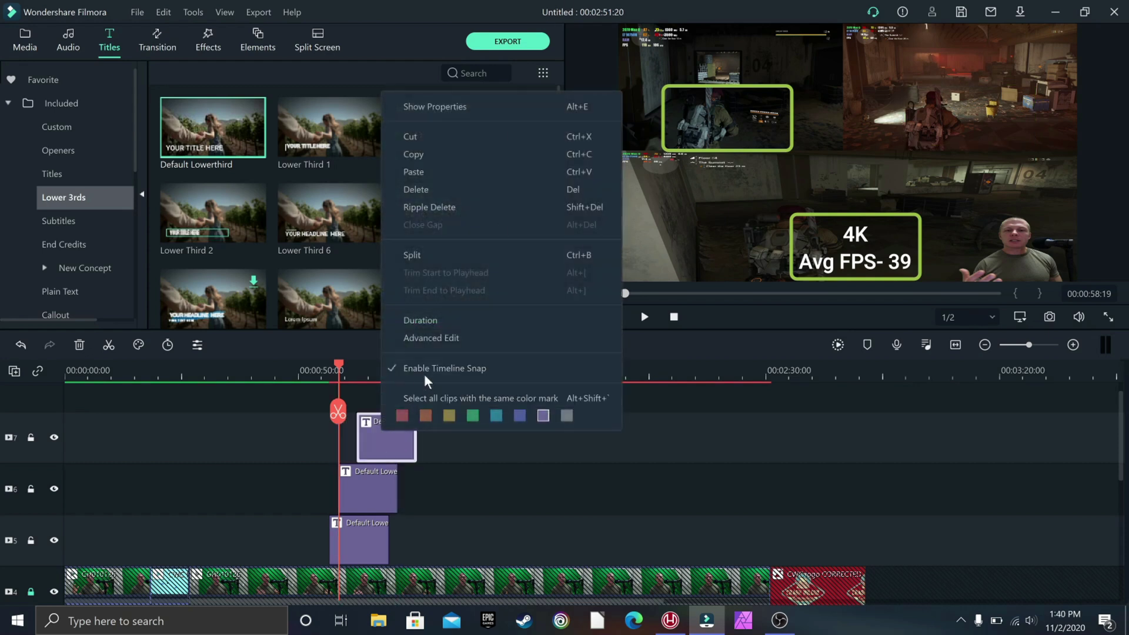
left_click(387, 435)
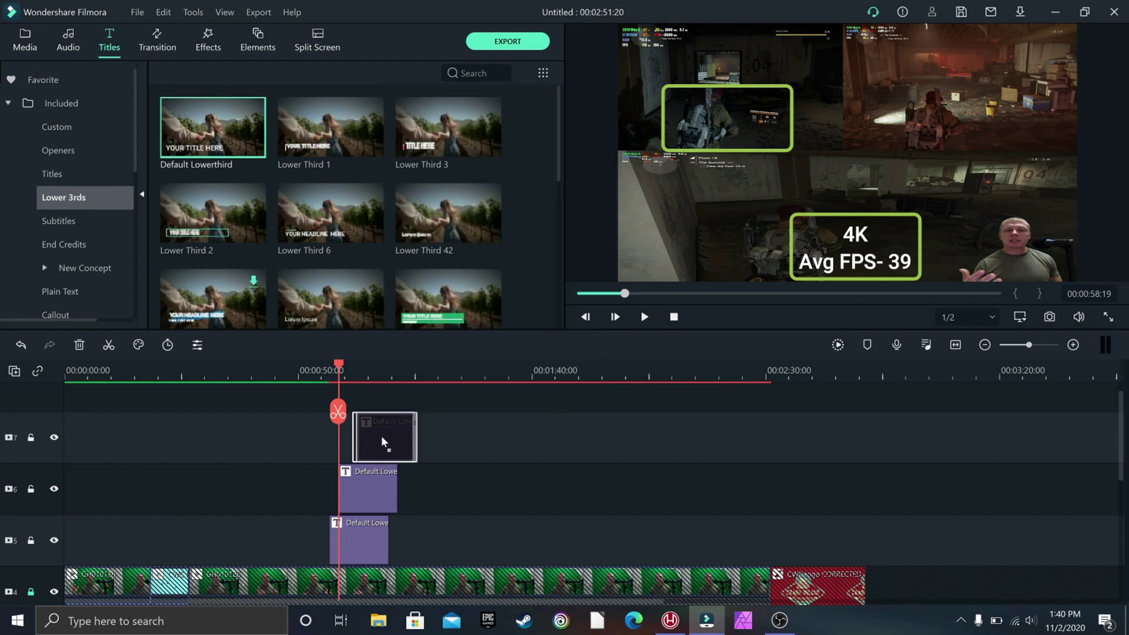
left_click_drag(381, 436, 378, 438)
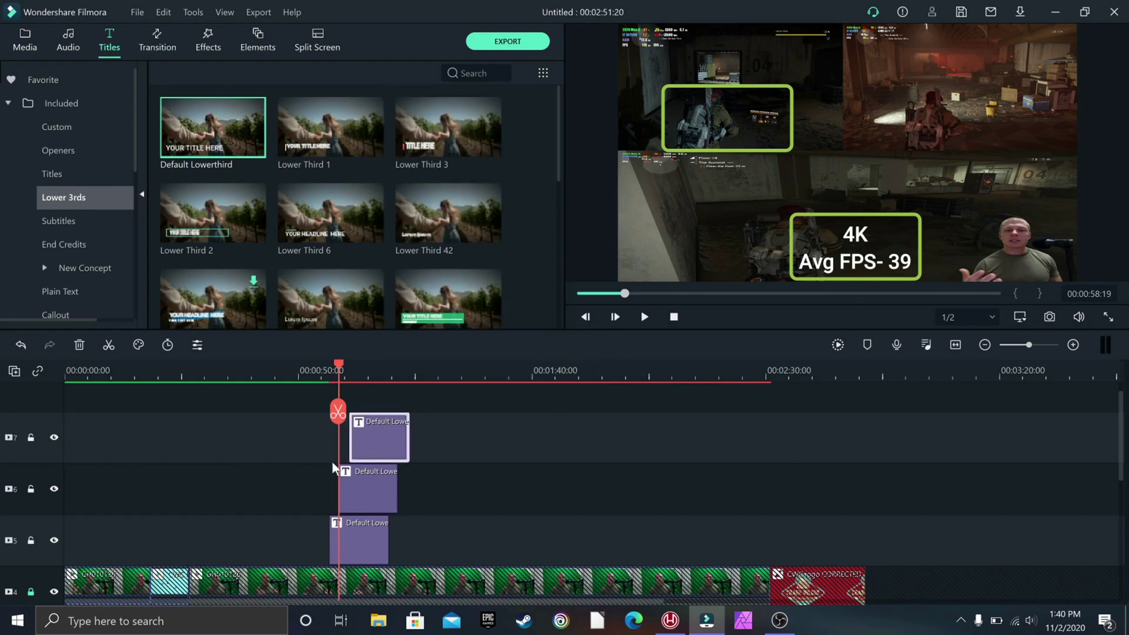
Step: Preview the staggered title animations from 00:00:54:21 until all three titles have appeared
left_click(323, 467)
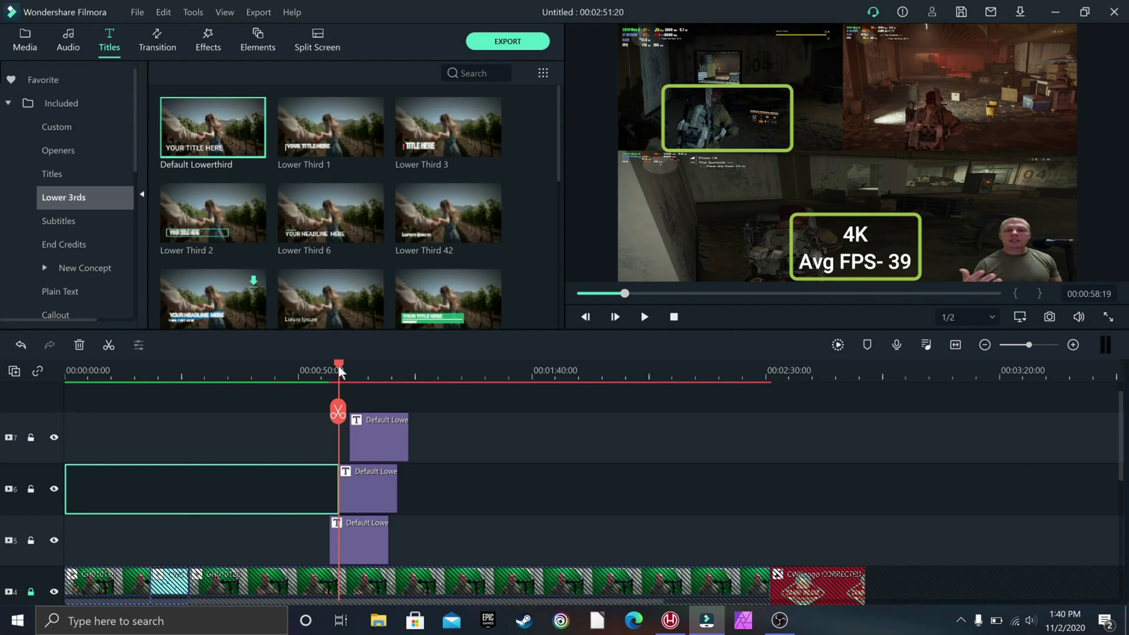
left_click_drag(339, 369, 321, 375)
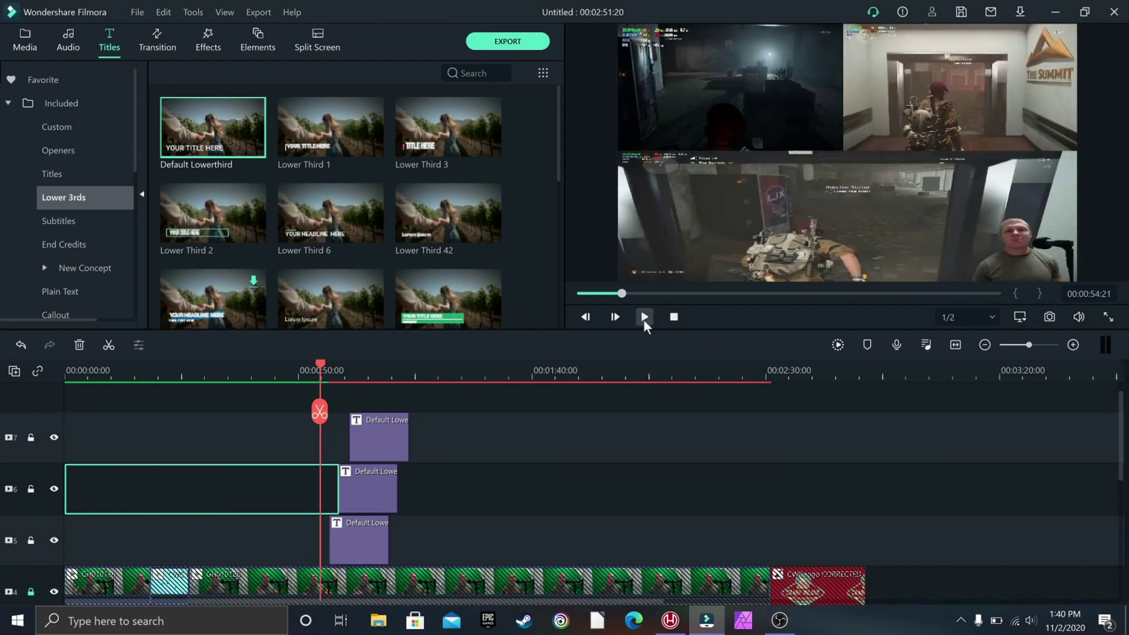
left_click(644, 321)
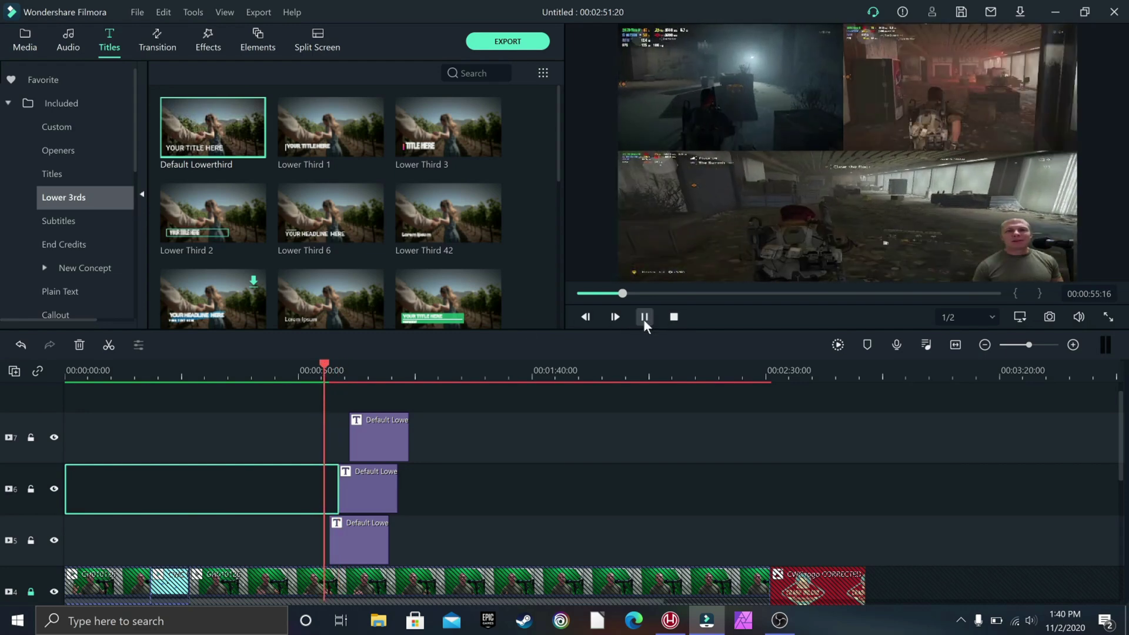
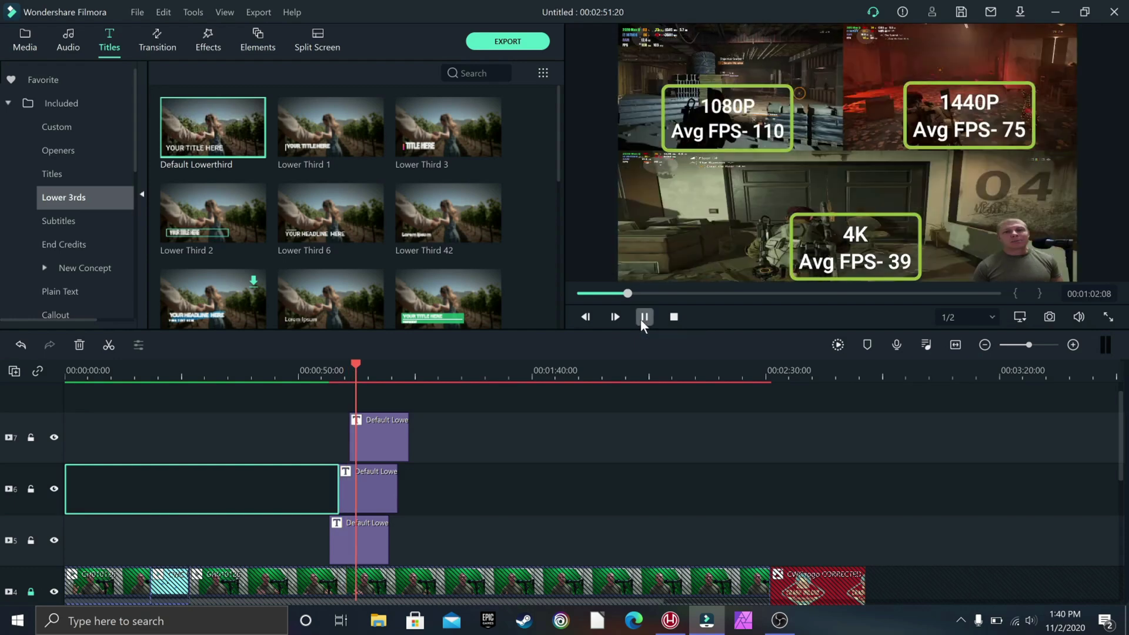
left_click(644, 318)
scroll(464, 448, "down", 6)
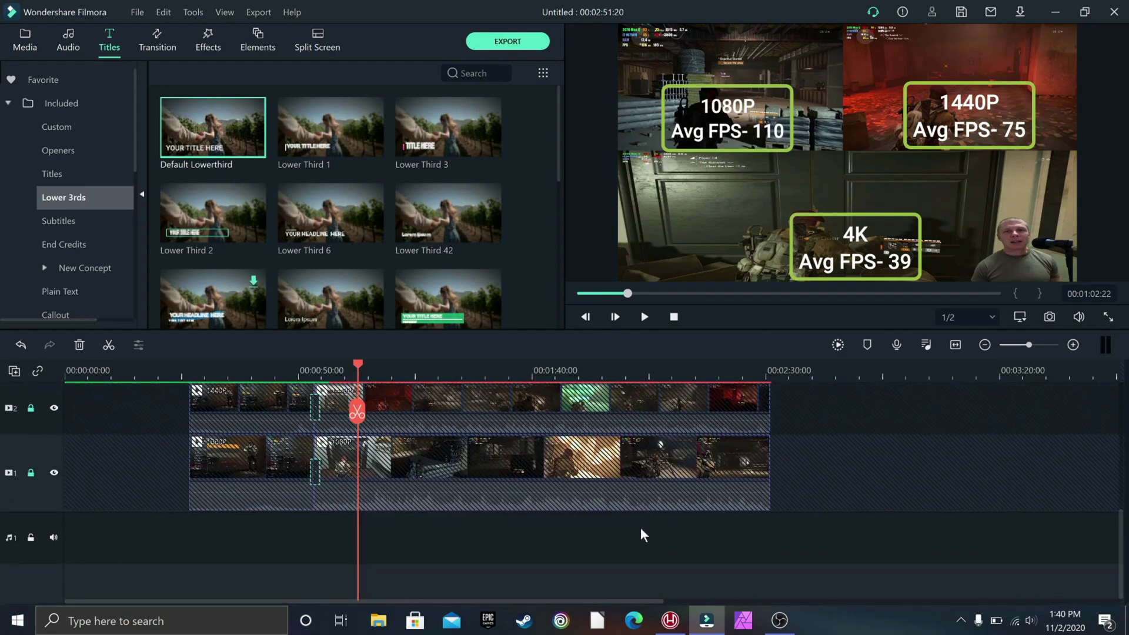
scroll(641, 526, "up", 4)
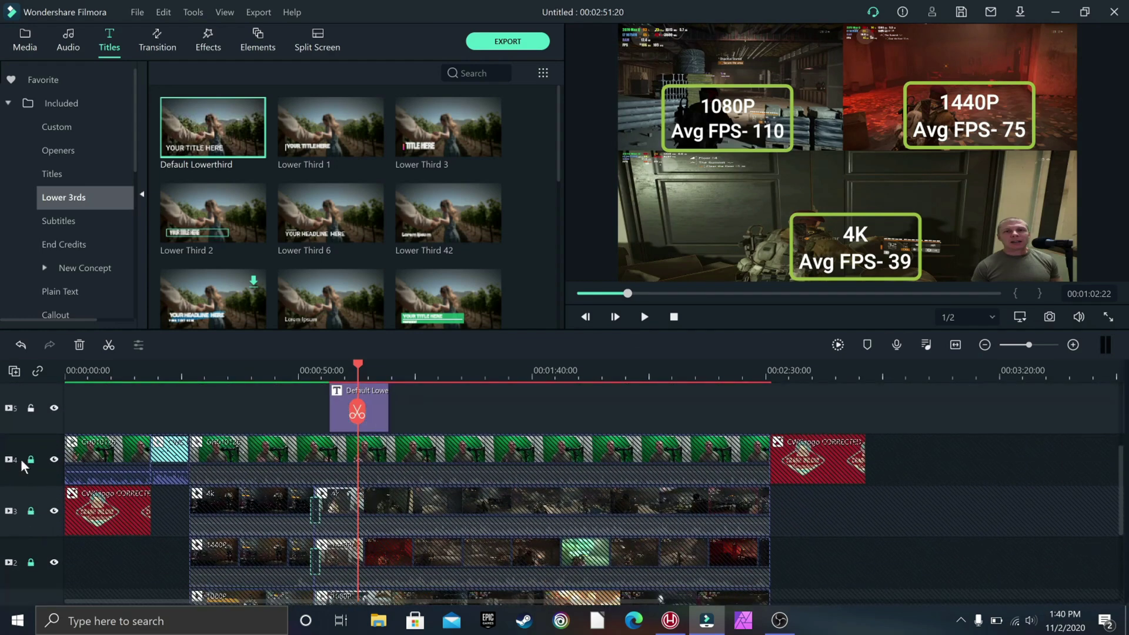
Step: Unlock track 4 and add the Jane_Fonda music to audio track 1, aligning its start with the beginning of the gameplay clips
left_click(31, 458)
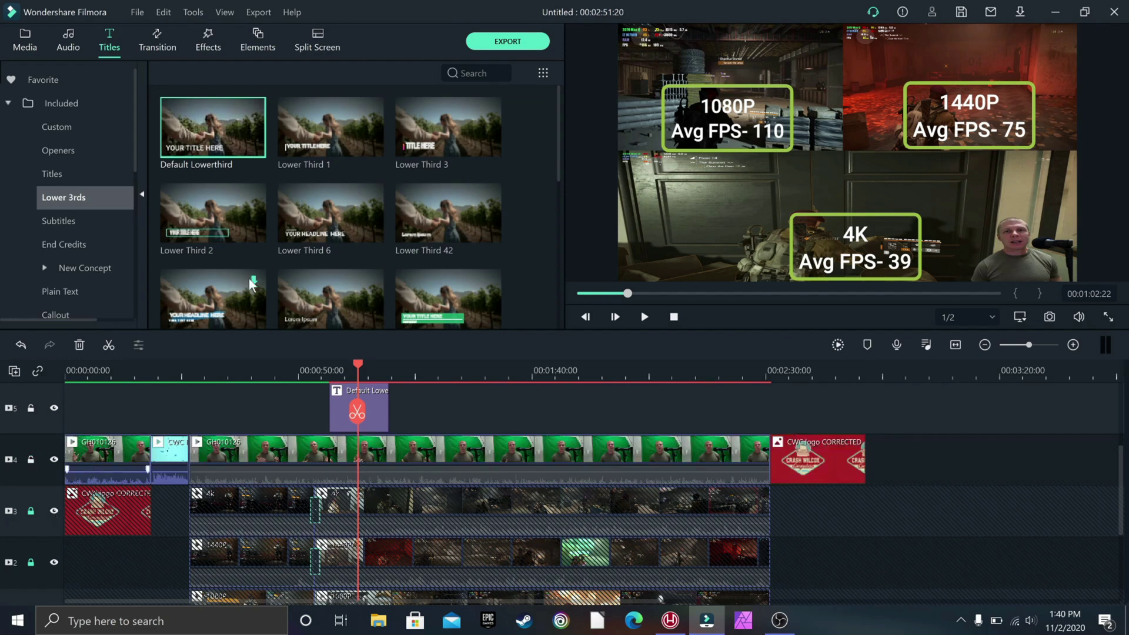
left_click(28, 46)
scroll(299, 206, "down", 5)
scroll(299, 206, "up", 5)
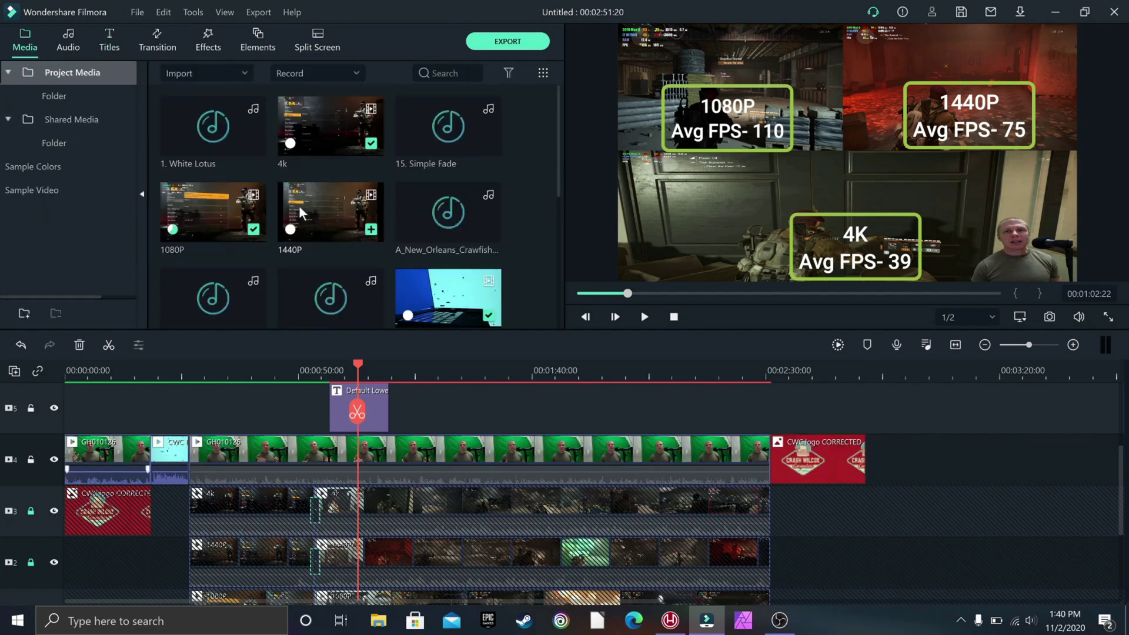
scroll(352, 165, "down", 5)
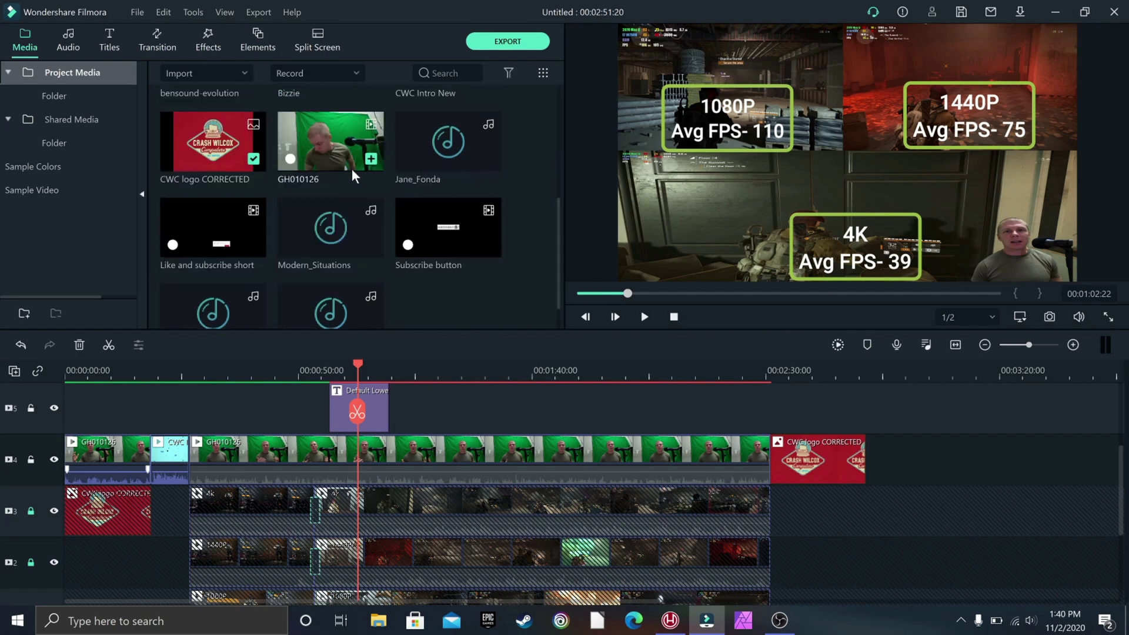
left_click(456, 143)
left_click_drag(562, 600, 220, 527)
right_click(220, 528)
left_click(272, 466)
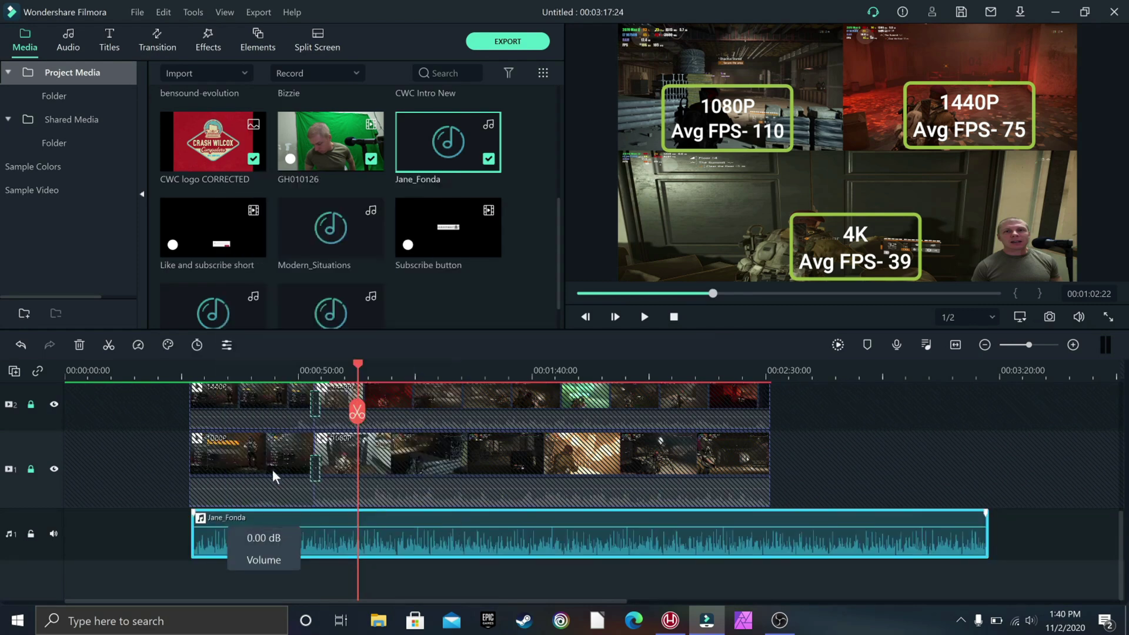
left_click_drag(411, 545, 395, 544)
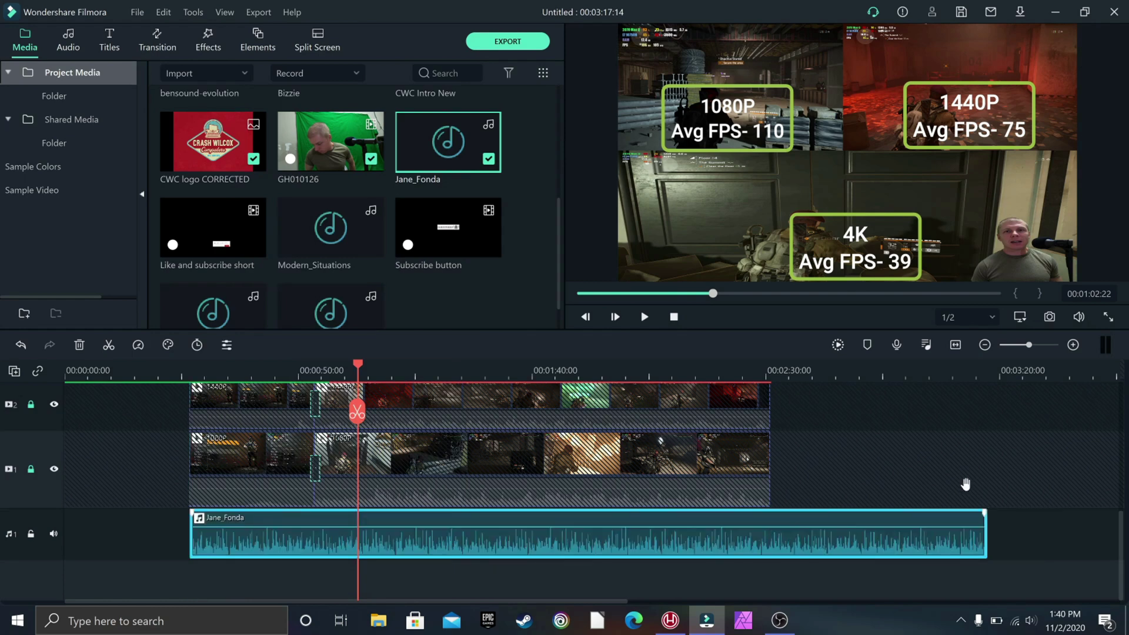
Step: Split the Jane_Fonda music at 00:02:30:18, where the gameplay clips end, and delete the excess part
left_click(772, 364)
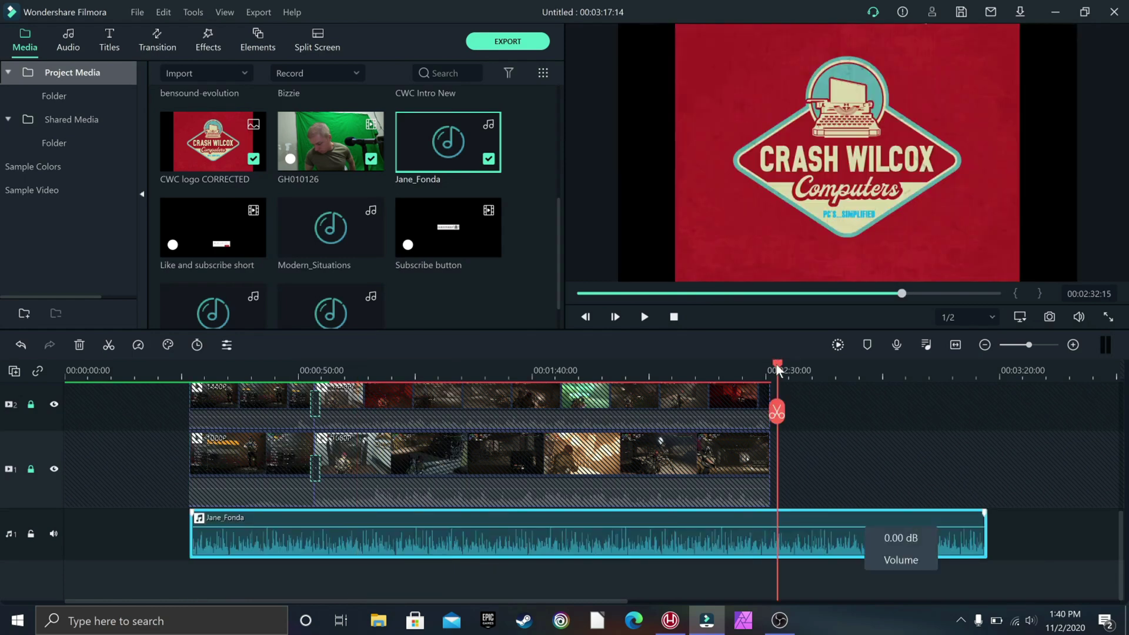
left_click_drag(776, 365, 768, 366)
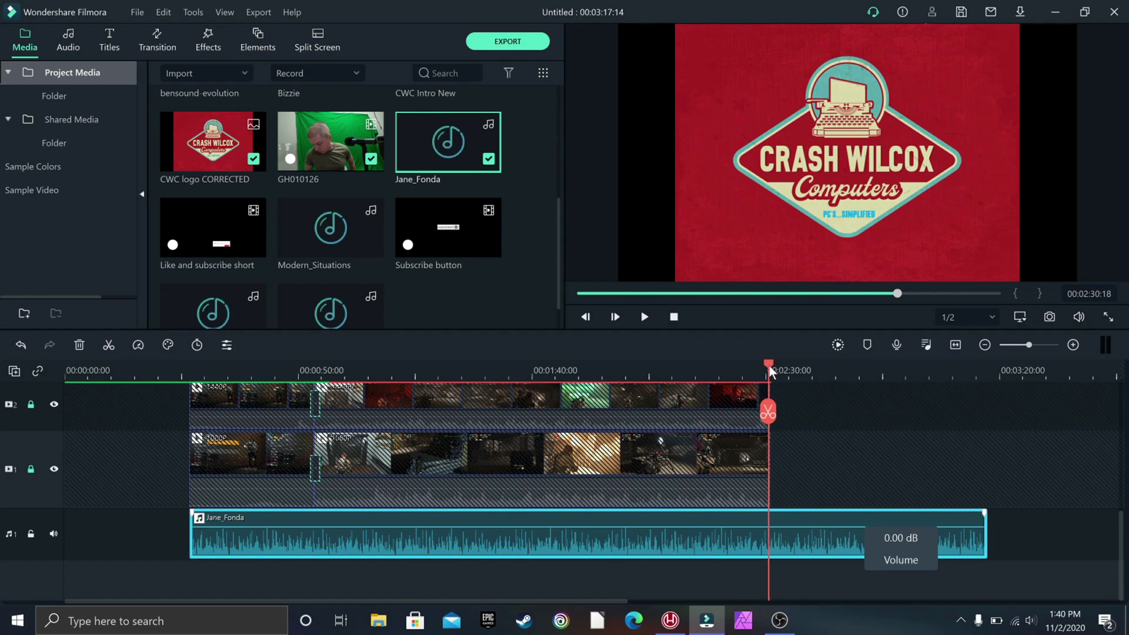
left_click(768, 412)
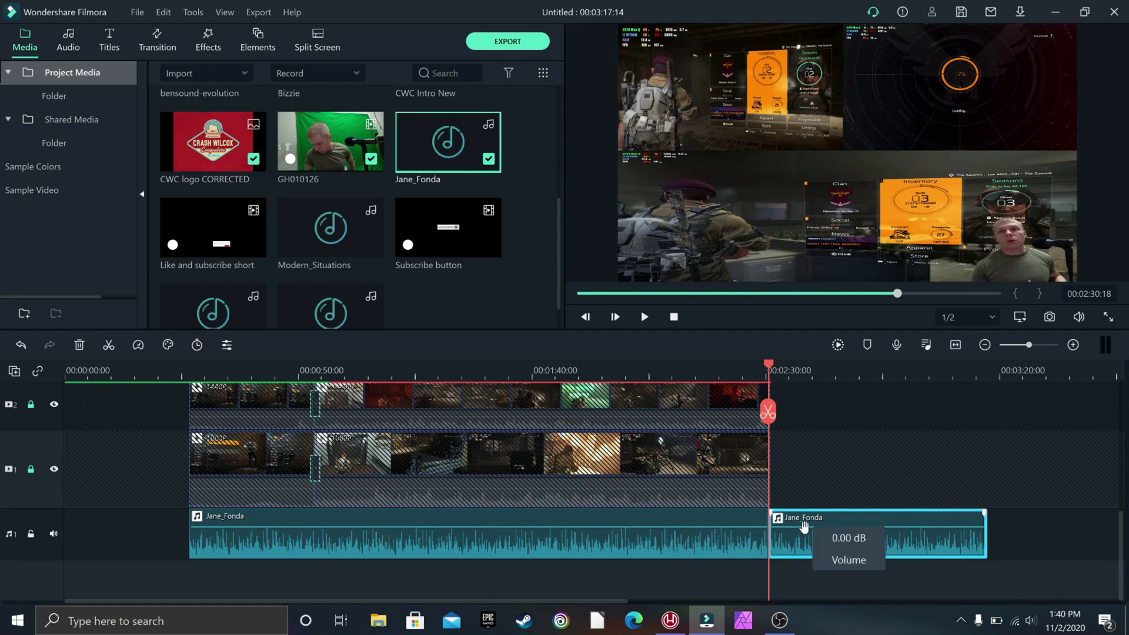
key("Delete")
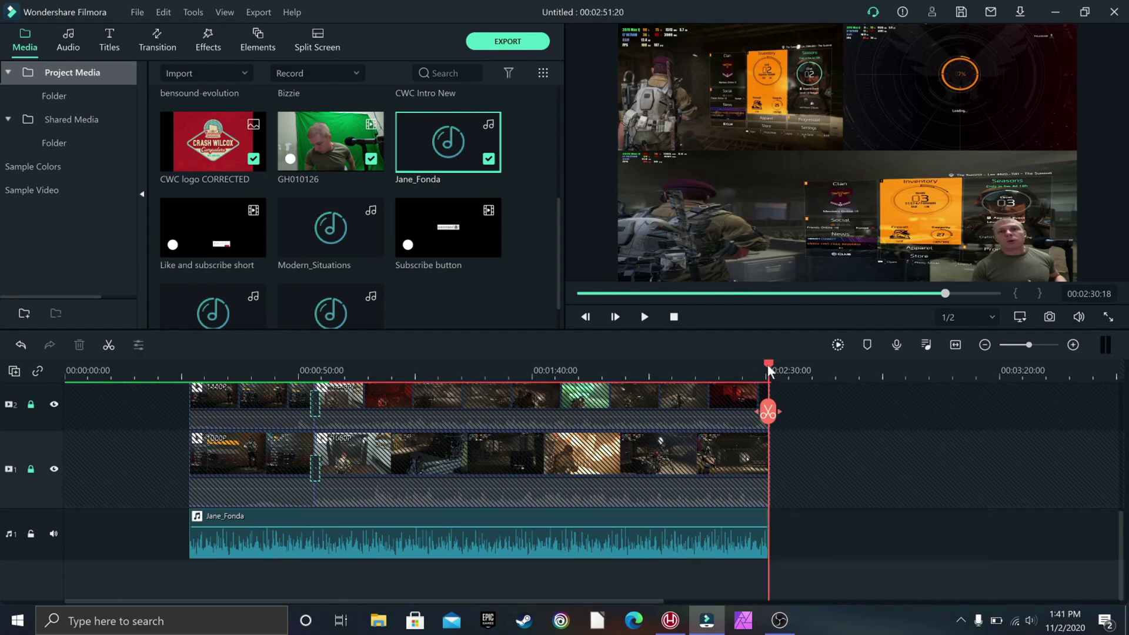
Step: Lower the music clip's volume to about -3.43 dB and add a fade-in of about 5.6 s and a fade-out of about 6.1 s
left_click_drag(767, 365, 586, 370)
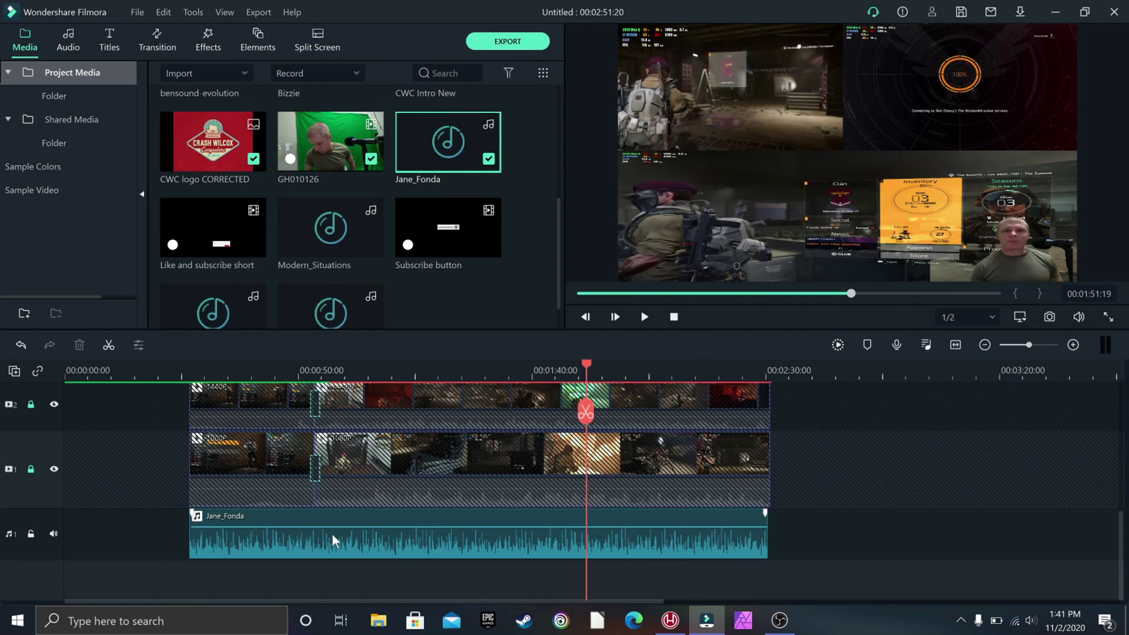
left_click_drag(349, 525, 354, 531)
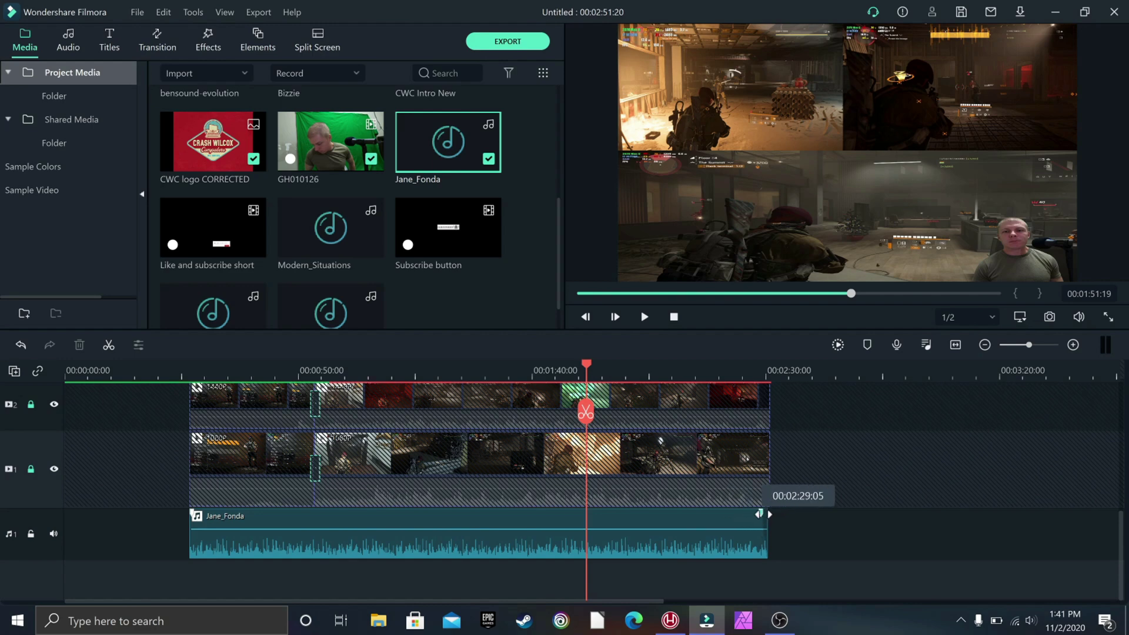
left_click_drag(758, 514, 738, 512)
left_click_drag(194, 515, 215, 513)
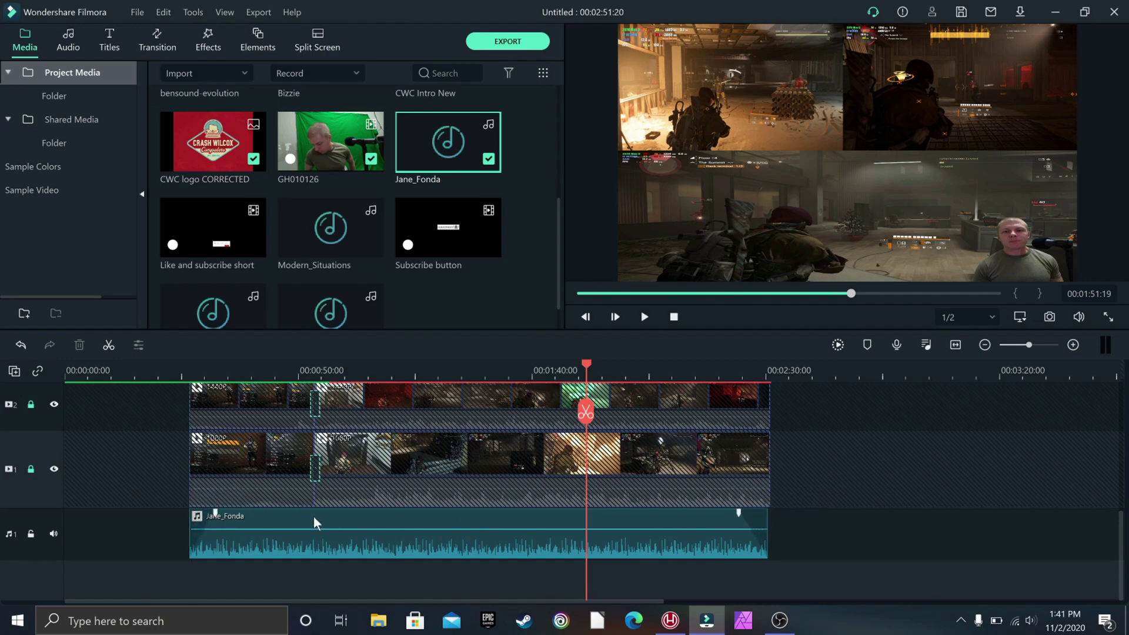
Step: Lengthen the music clip's fade-in slightly in its audio settings and apply the change
double_click(313, 516)
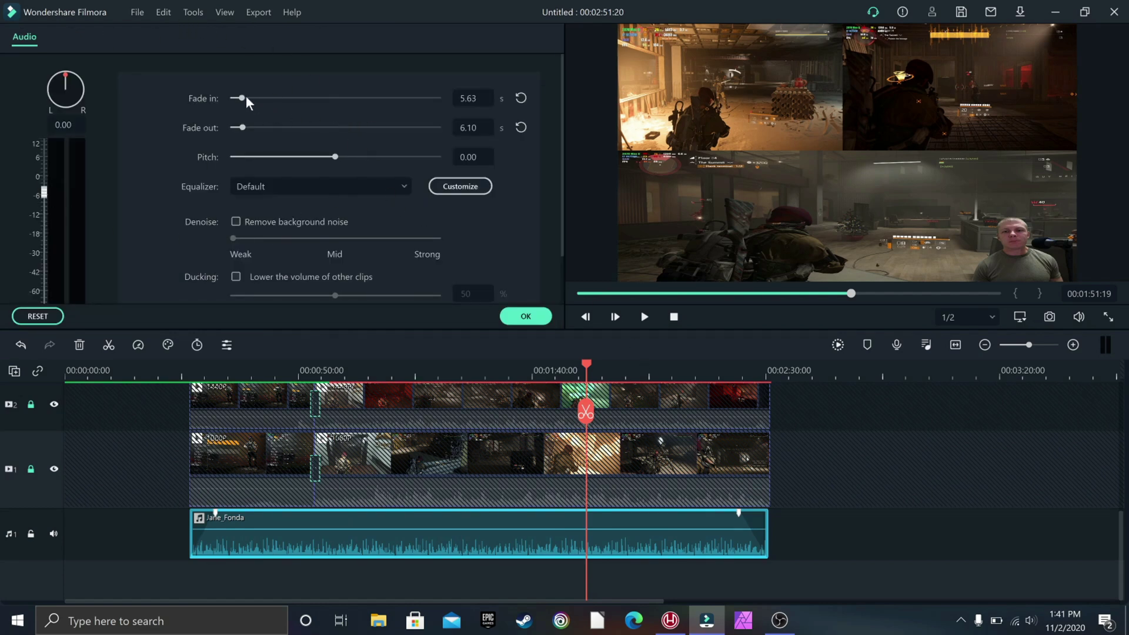
mouse_move(242, 99)
left_mouse_down()
mouse_move(298, 93)
mouse_move(244, 98)
left_mouse_up()
scroll(302, 270, "down", 2)
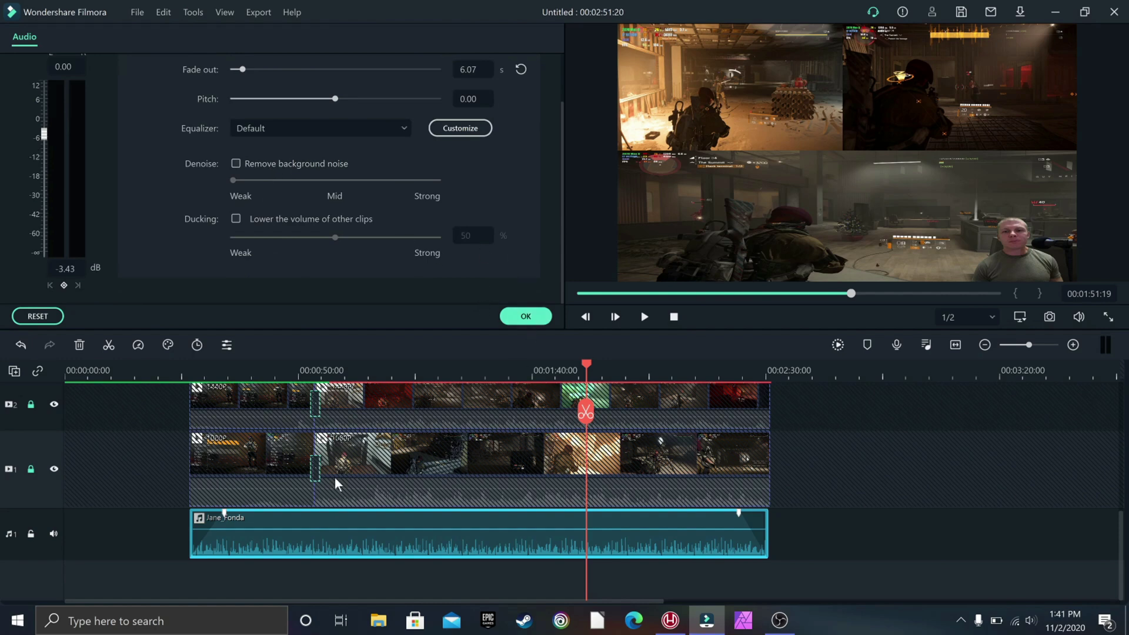
left_click(526, 317)
Step: Stretch the closing CWC logo image on track 4 horizontally in both directions so it fills the whole frame
scroll(719, 498, "up", 3)
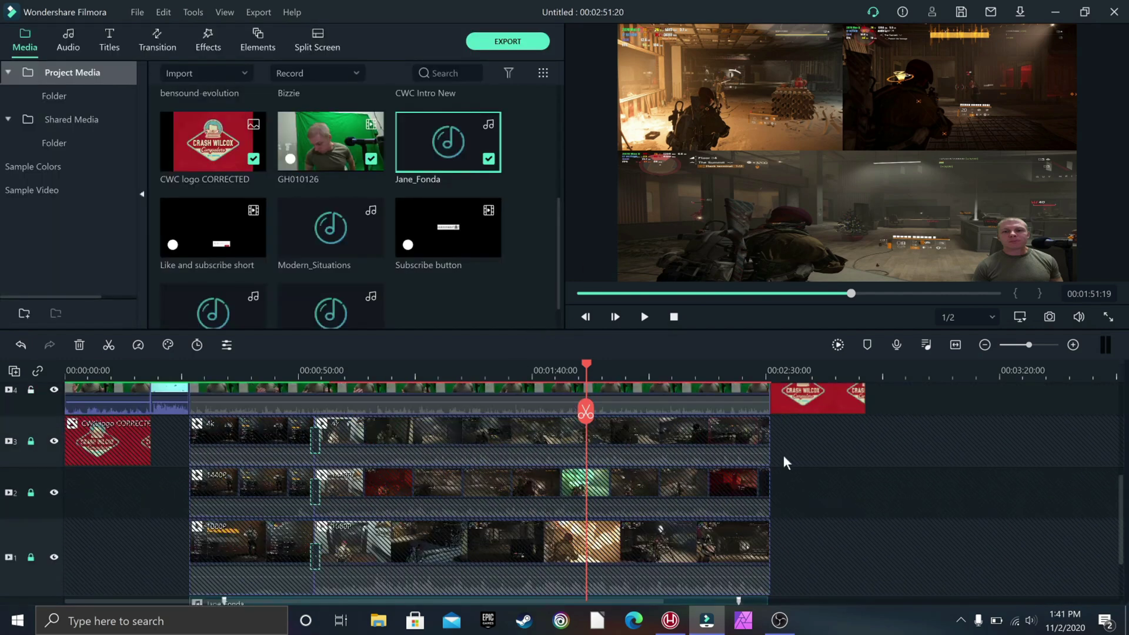
scroll(793, 455, "up", 1)
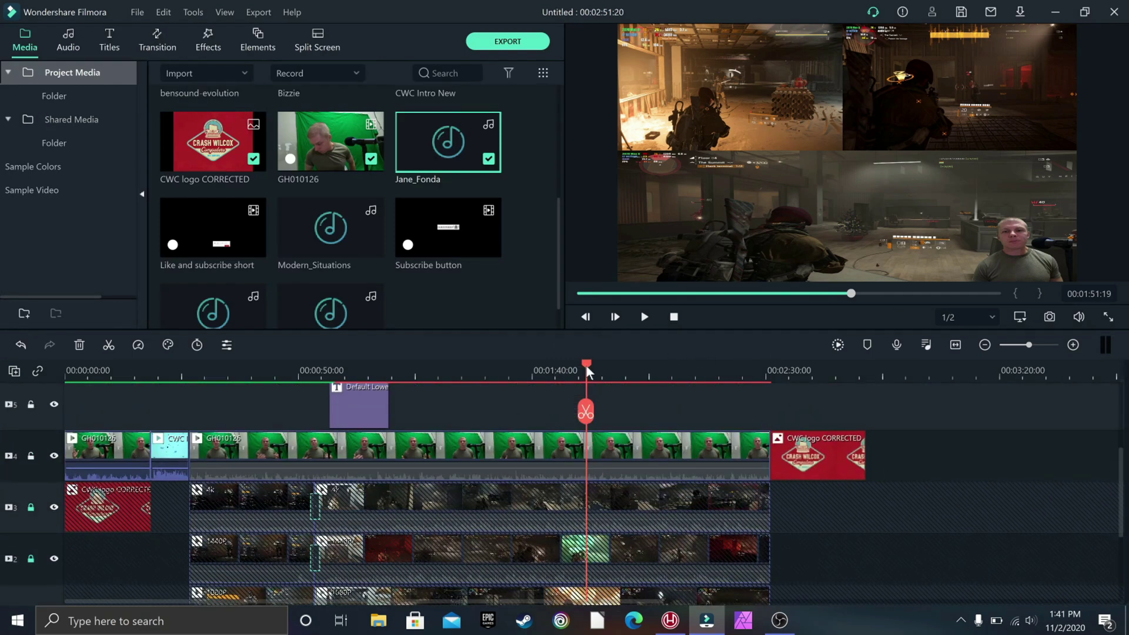
left_click(718, 370)
left_click_drag(786, 385, 795, 384)
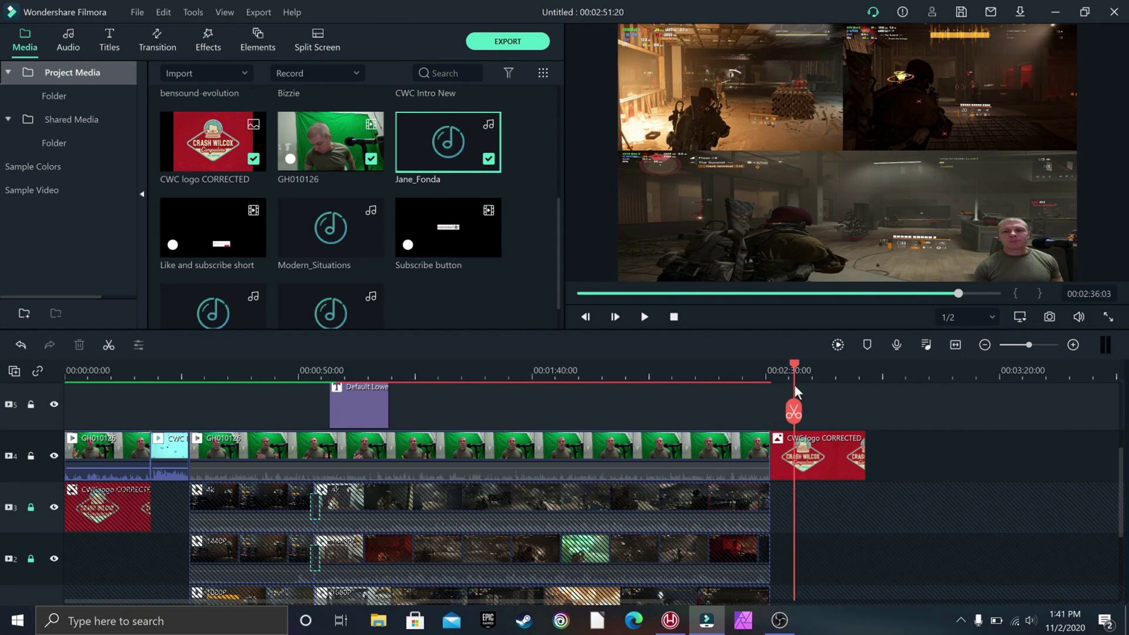
left_click(810, 447)
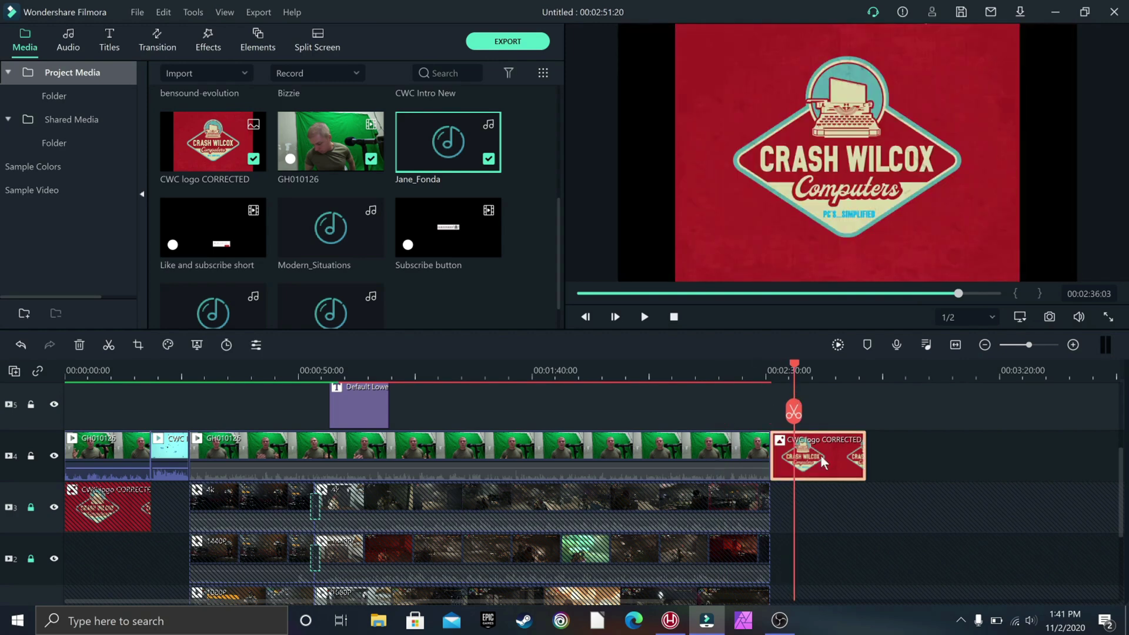
double_click(822, 461)
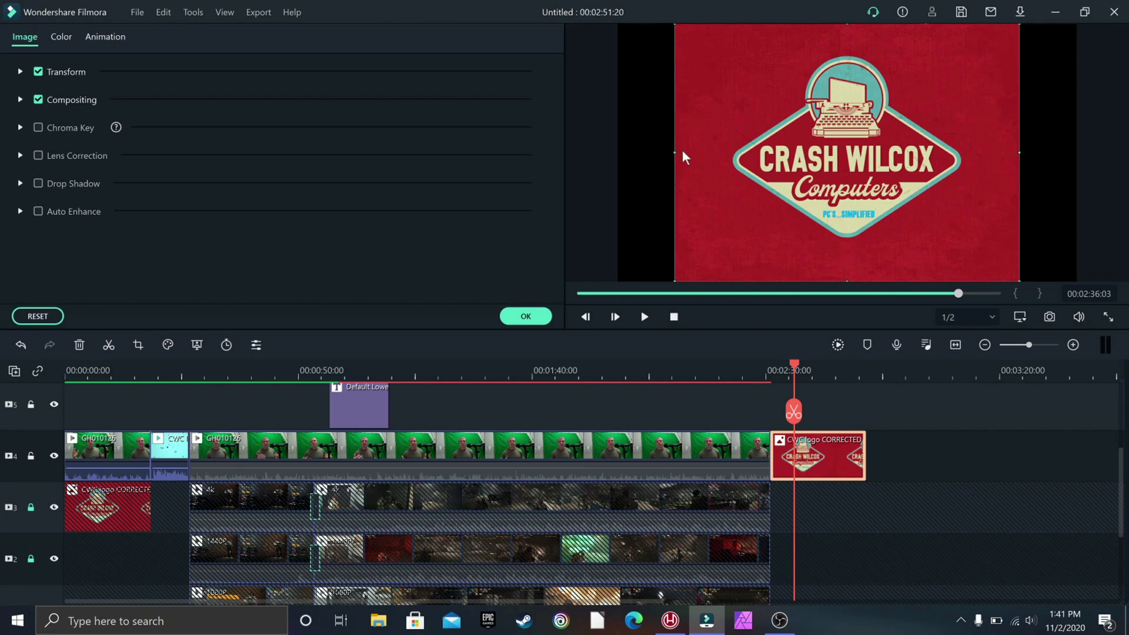
left_click_drag(675, 152, 616, 154)
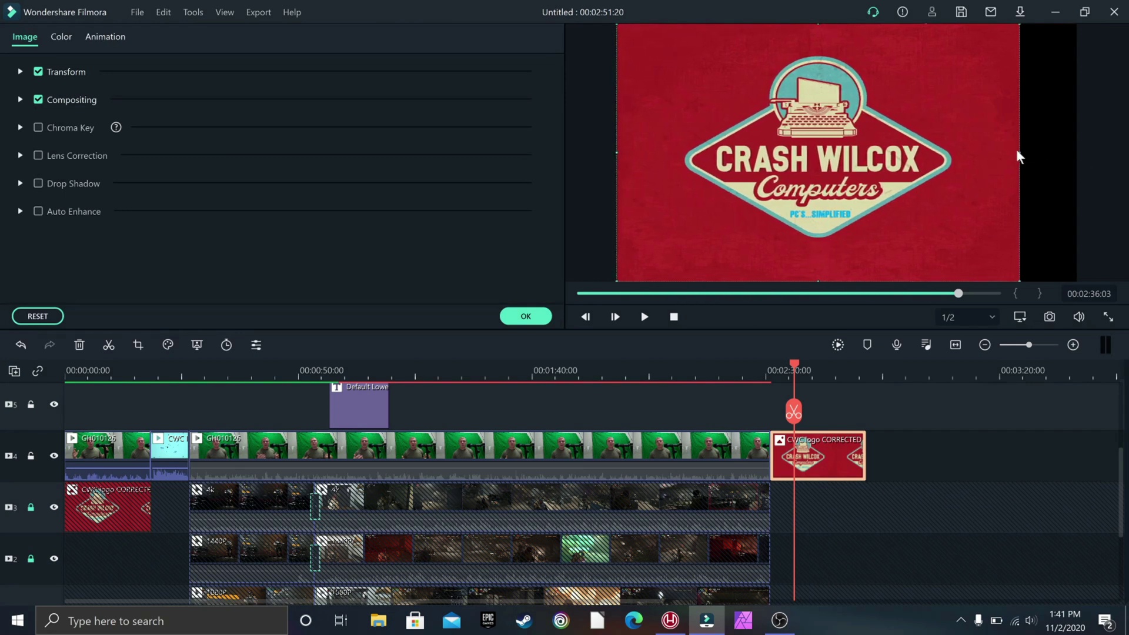
left_click_drag(1017, 153, 1079, 156)
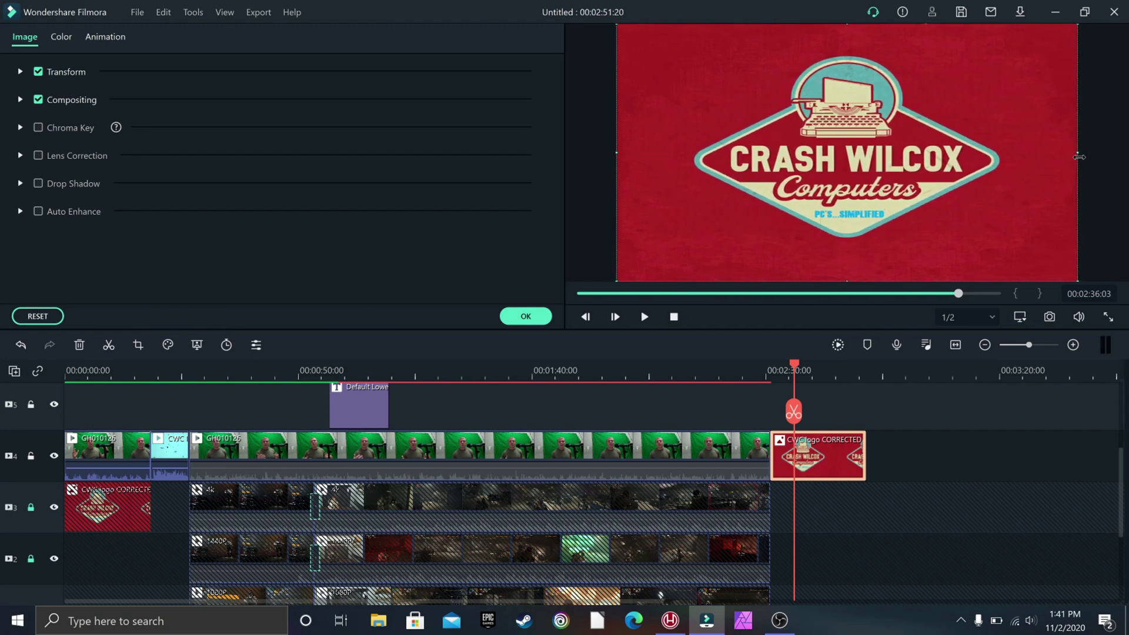
left_click(532, 316)
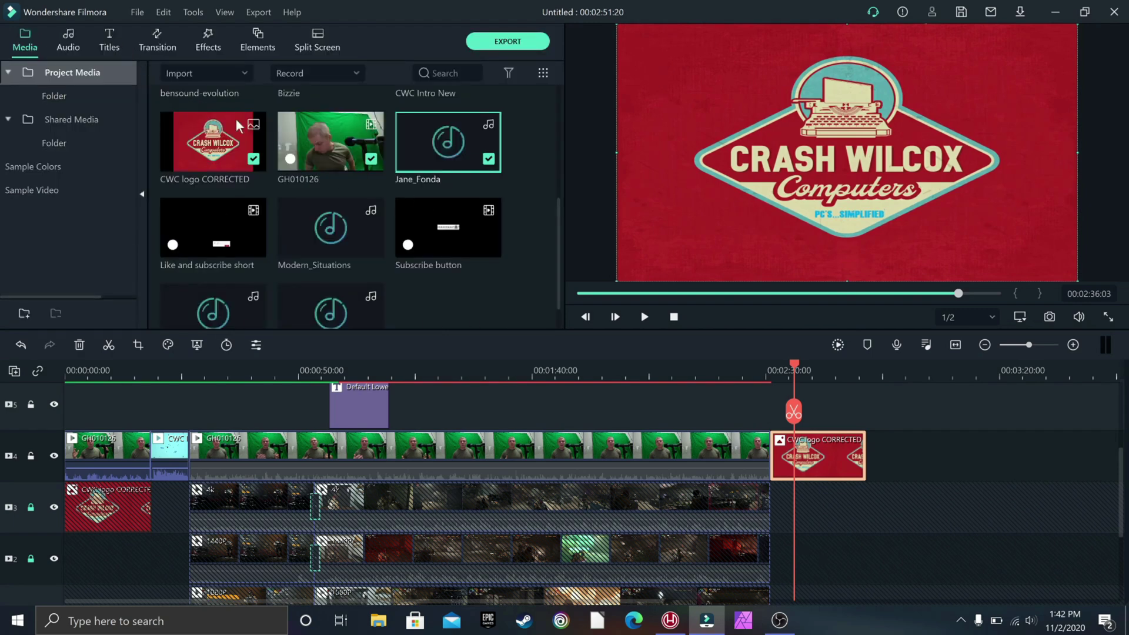
Step: Place Basic 6 titles on tracks 5 and 6 above the closing logo clip, both matching the logo clip's length
left_click(110, 41)
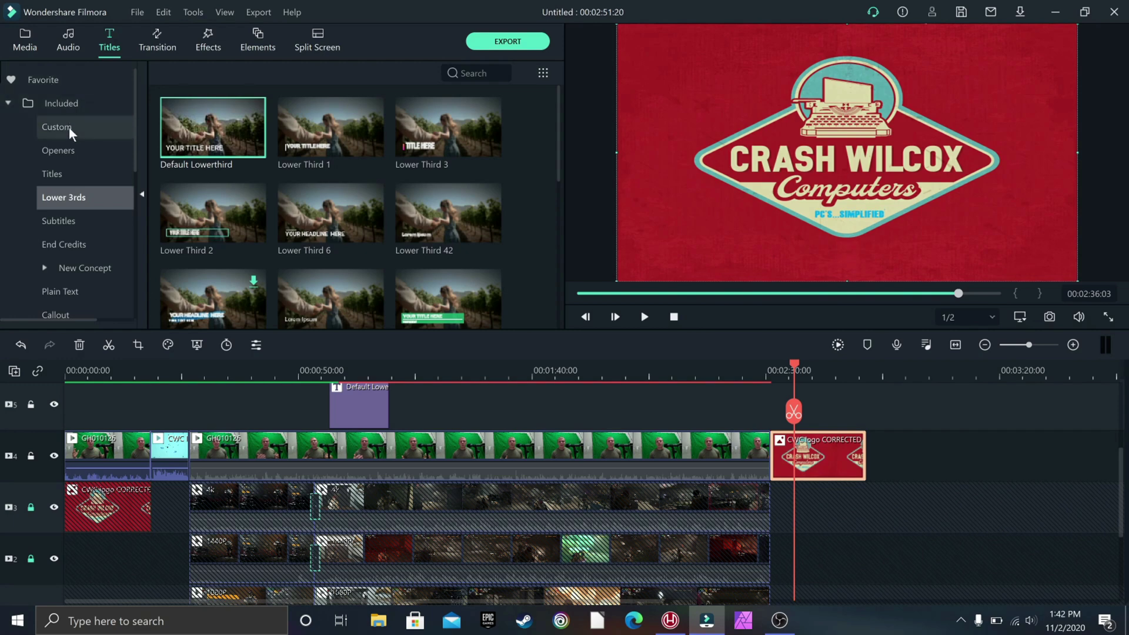
left_click(76, 105)
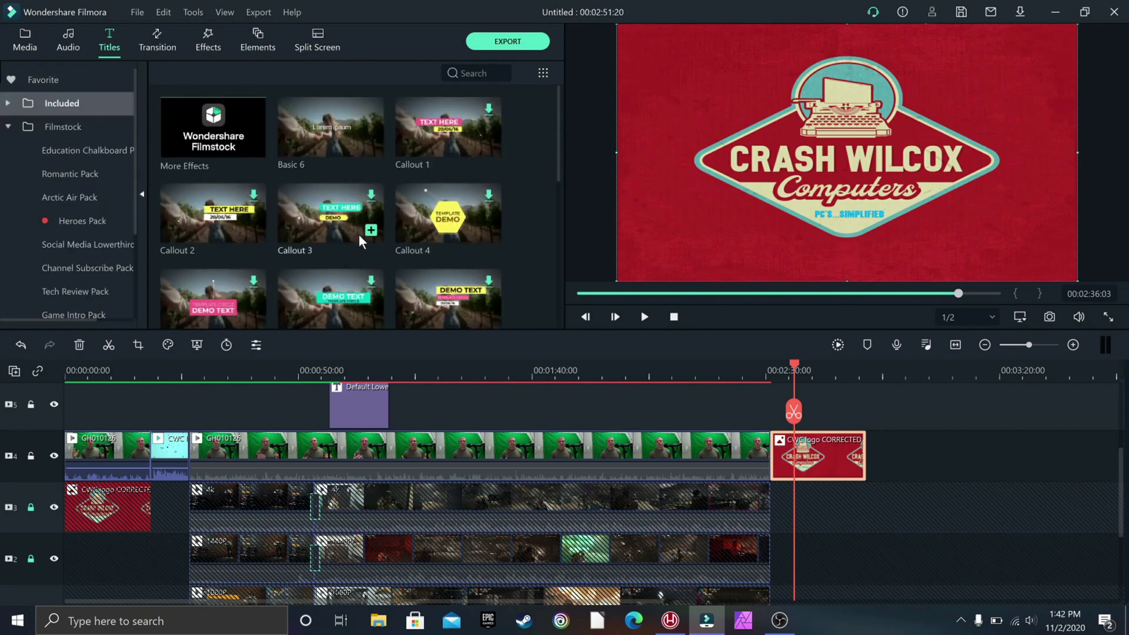
left_click_drag(458, 229, 864, 402)
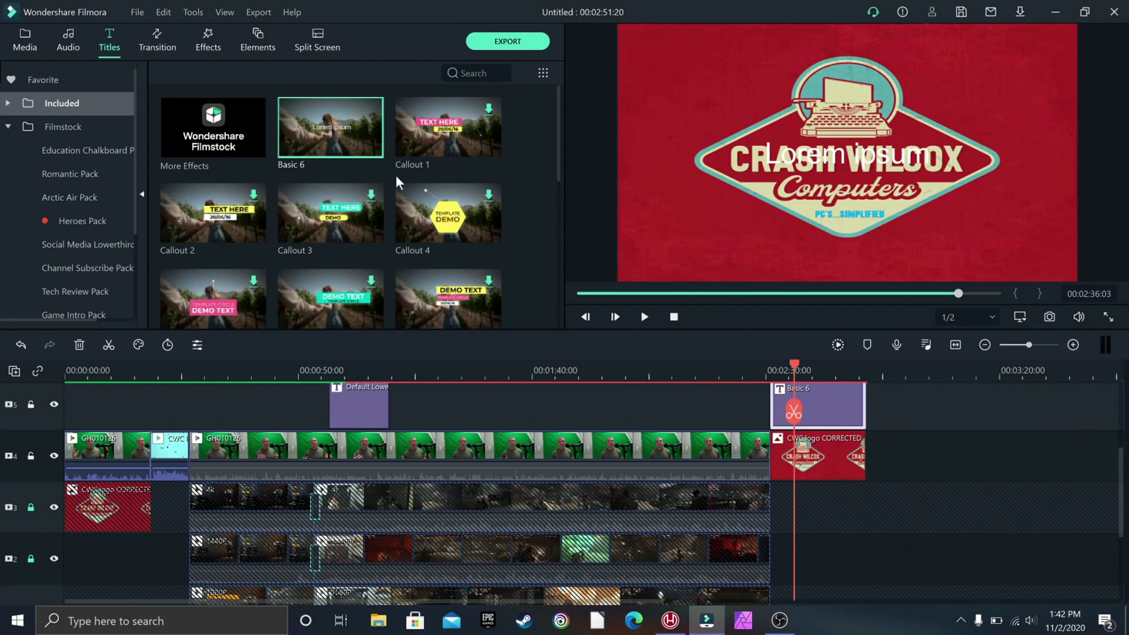
left_click(780, 379)
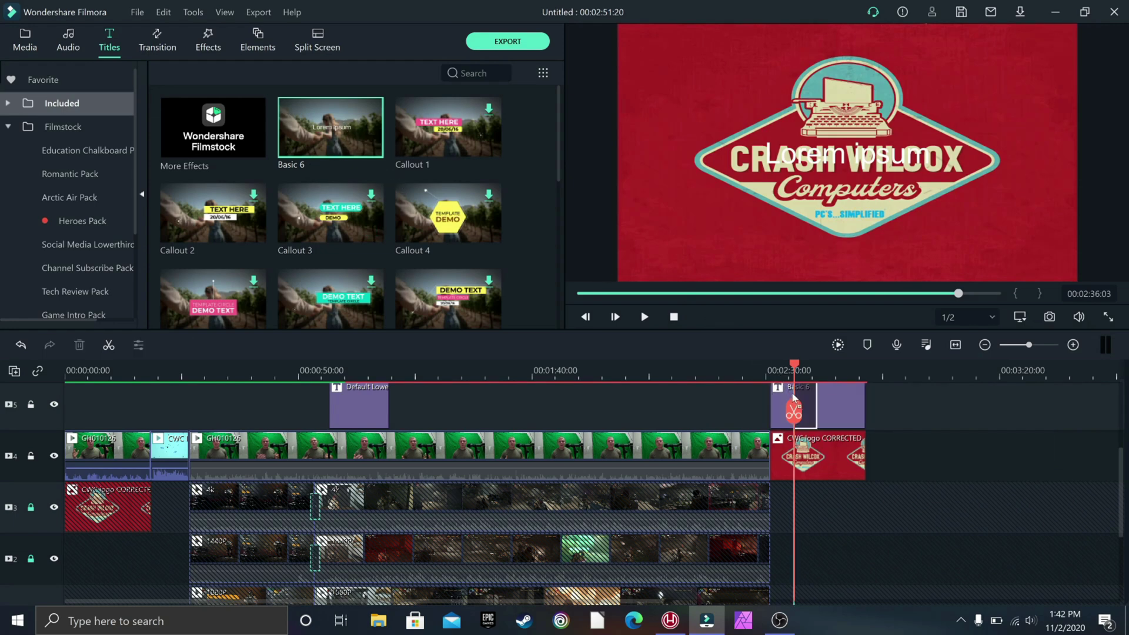
scroll(778, 372, "up", 1)
scroll(775, 390, "up", 3)
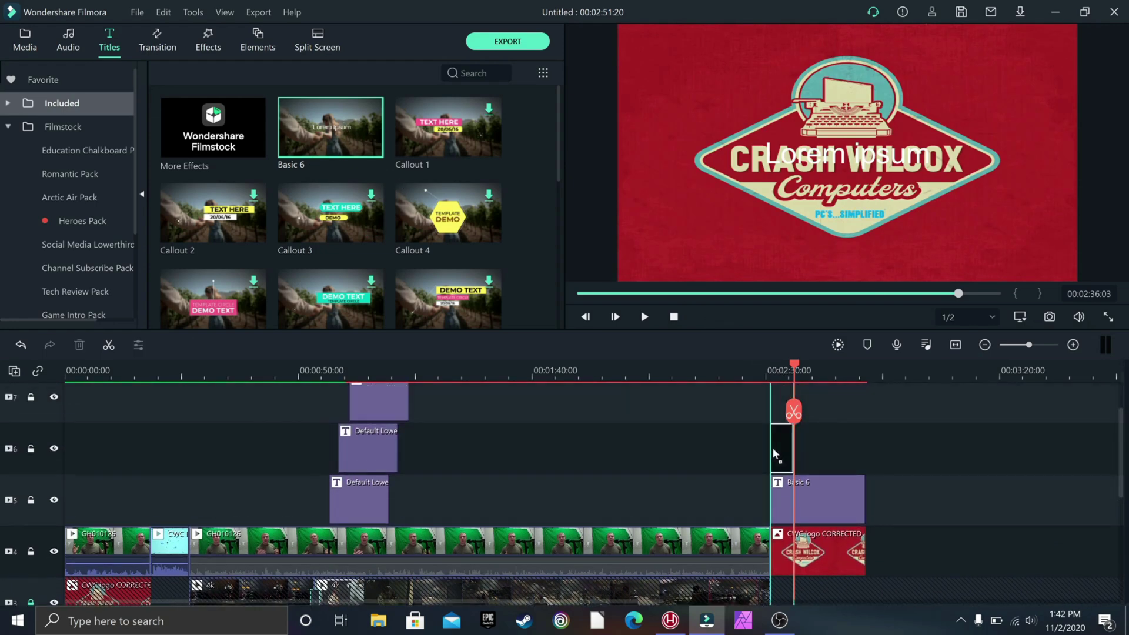
left_click_drag(794, 464, 865, 463)
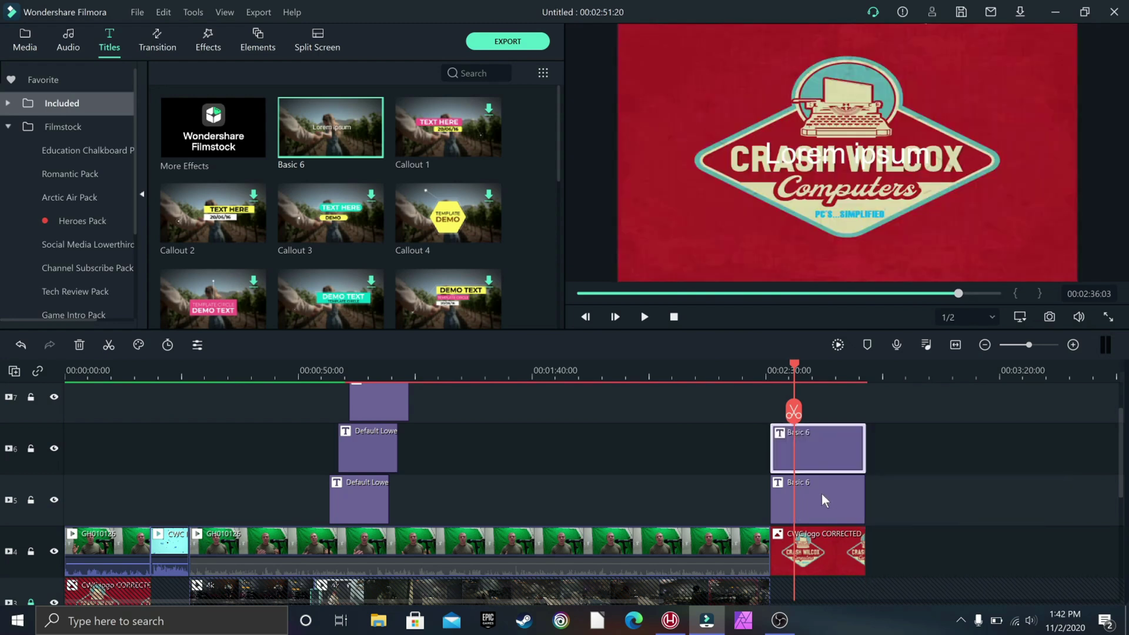
Step: Change the text of the track 5 closing title to "THANKS FOR WATCHING"
double_click(821, 492)
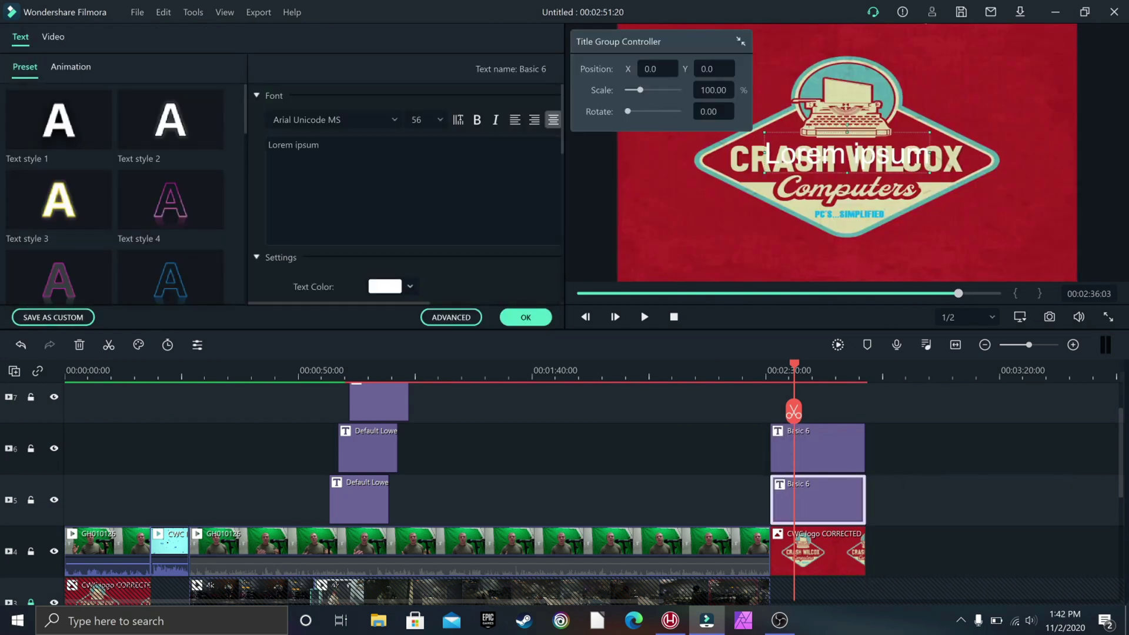
left_click_drag(321, 145, 220, 136)
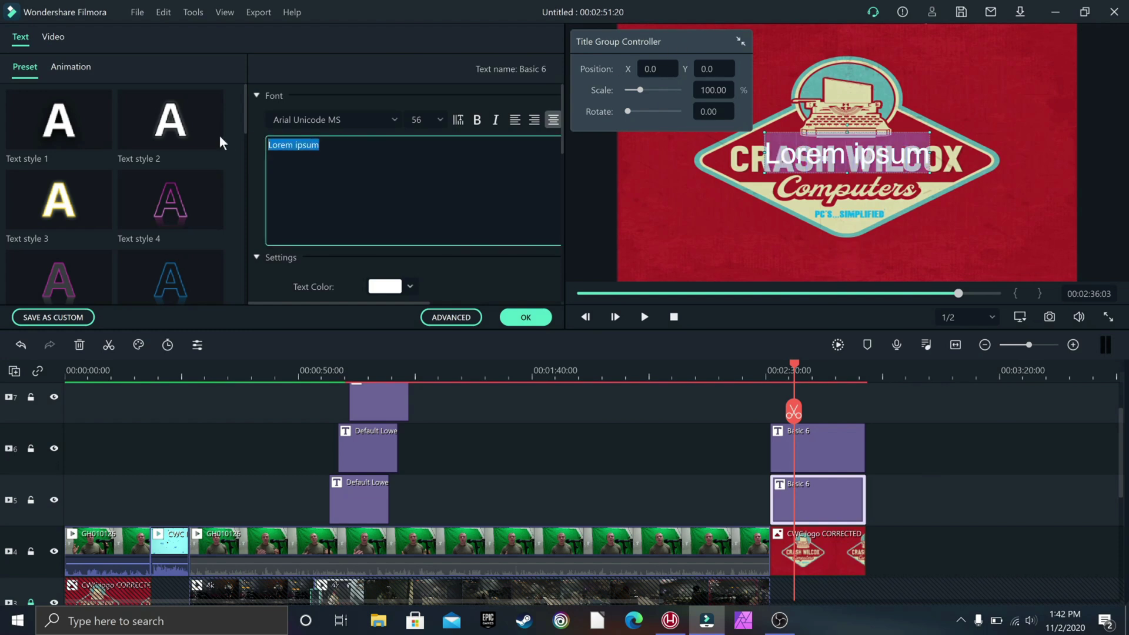
type("THAN")
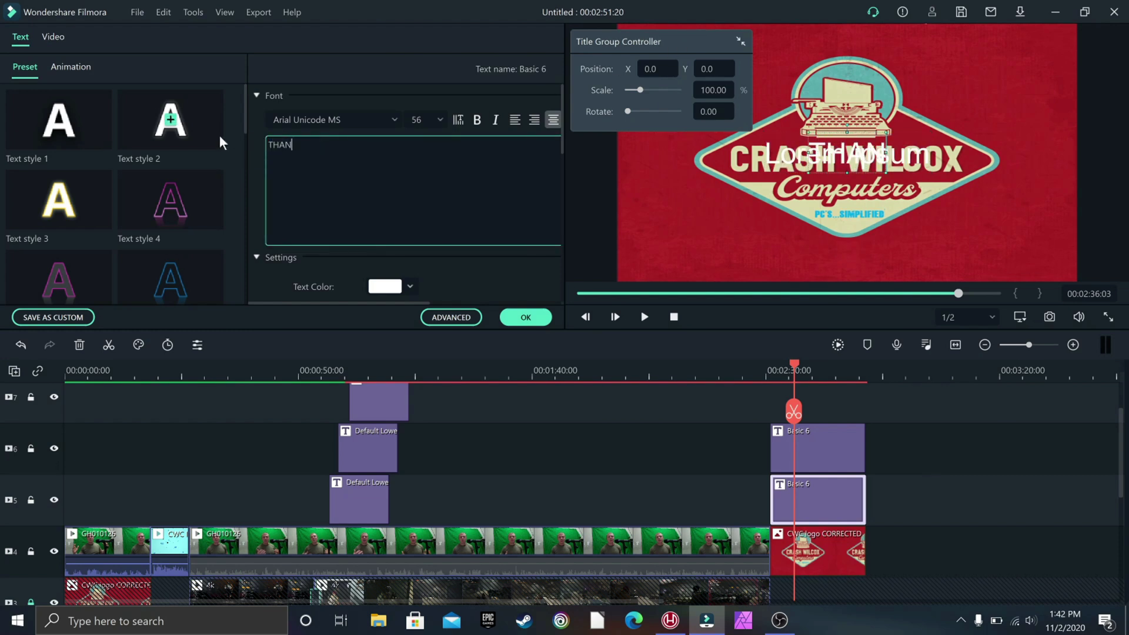
type("KS FOR WATCHING")
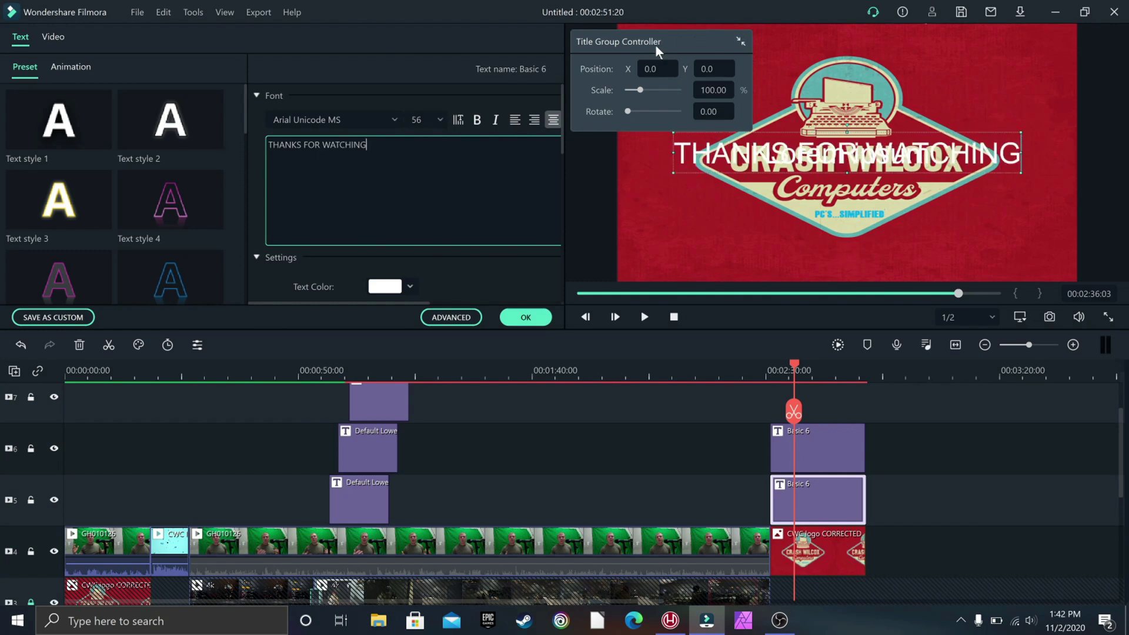
Step: Move the "Lorem ipsum" text below the closing logo and the "THANKS FOR WATCHING" text above it, keeping the Title Group Controller out of the way
left_click_drag(655, 44, 421, 22)
left_click_drag(848, 146, 846, 270)
left_click(842, 150)
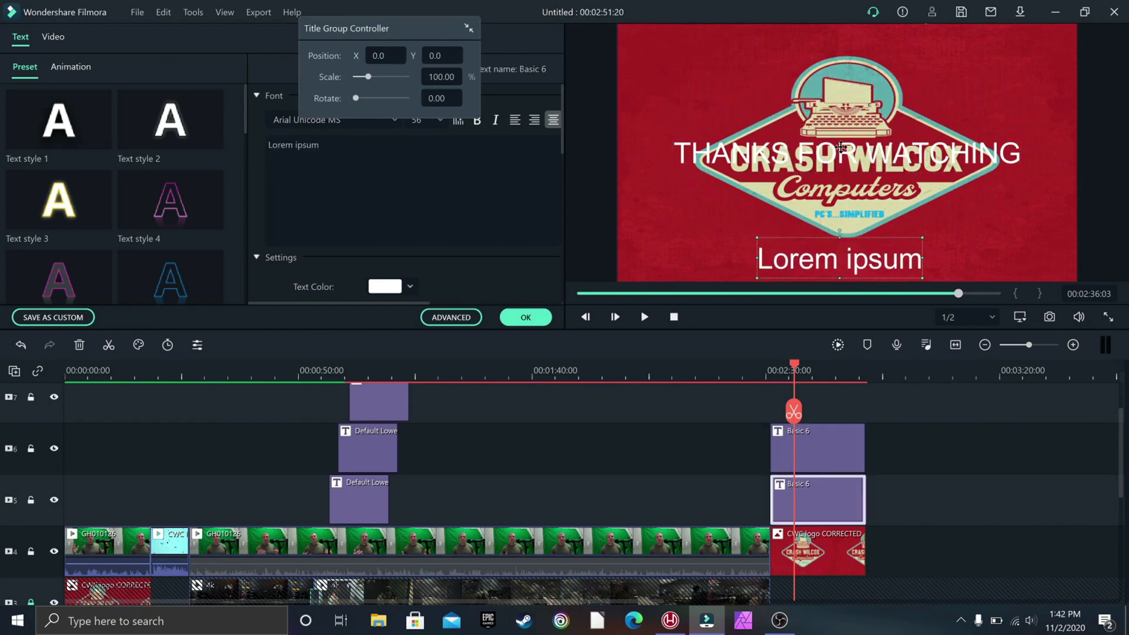
left_click_drag(837, 72, 842, 45)
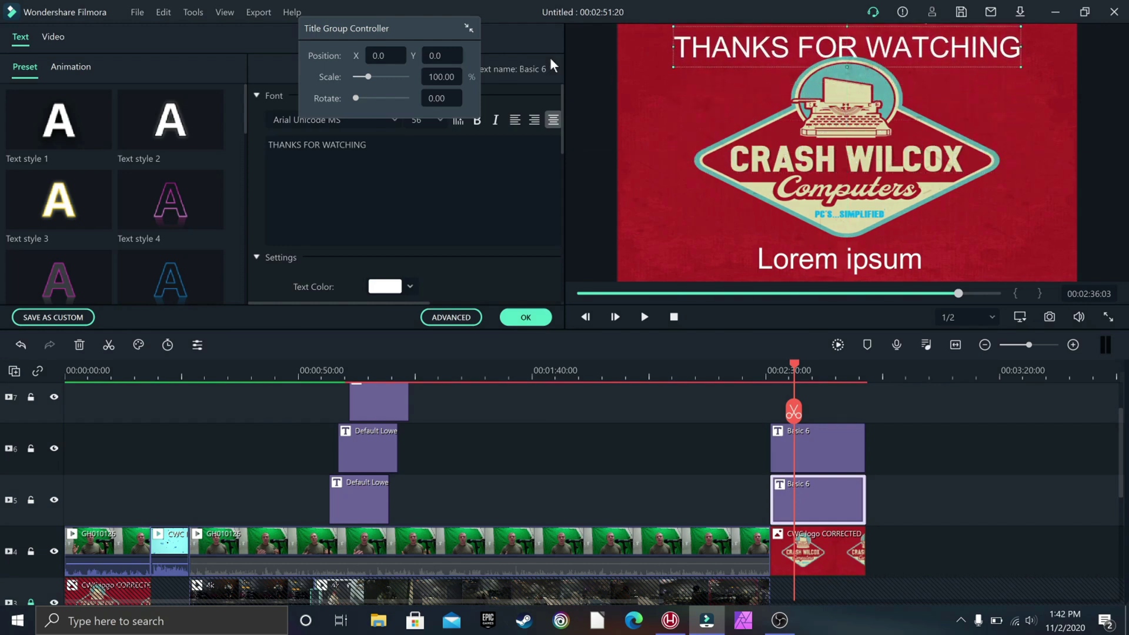
left_click_drag(429, 28, 223, 408)
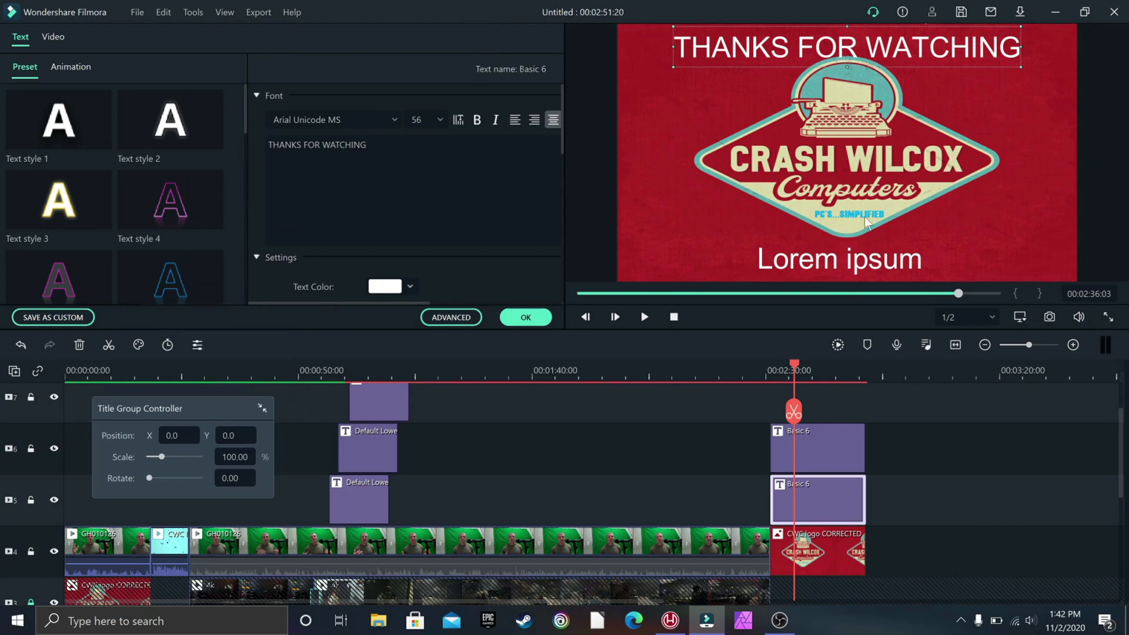
Step: Set the "THANKS FOR WATCHING" title's font to Times New Roman Negreta cursiva and widen its text box to the full frame width
left_click(391, 120)
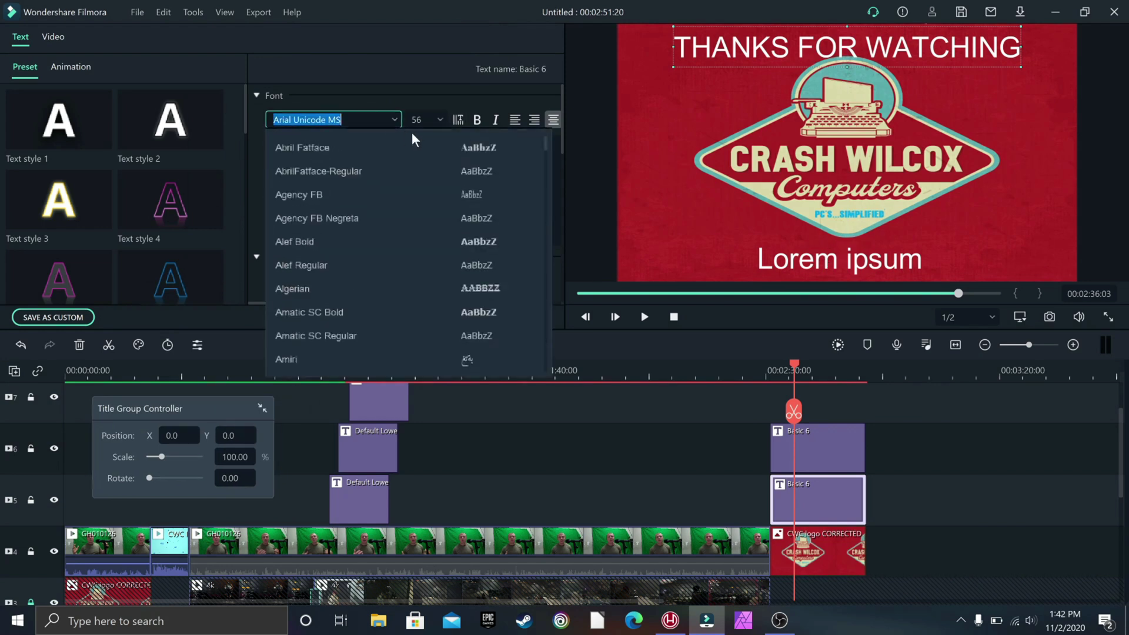
scroll(546, 143, "down", 5)
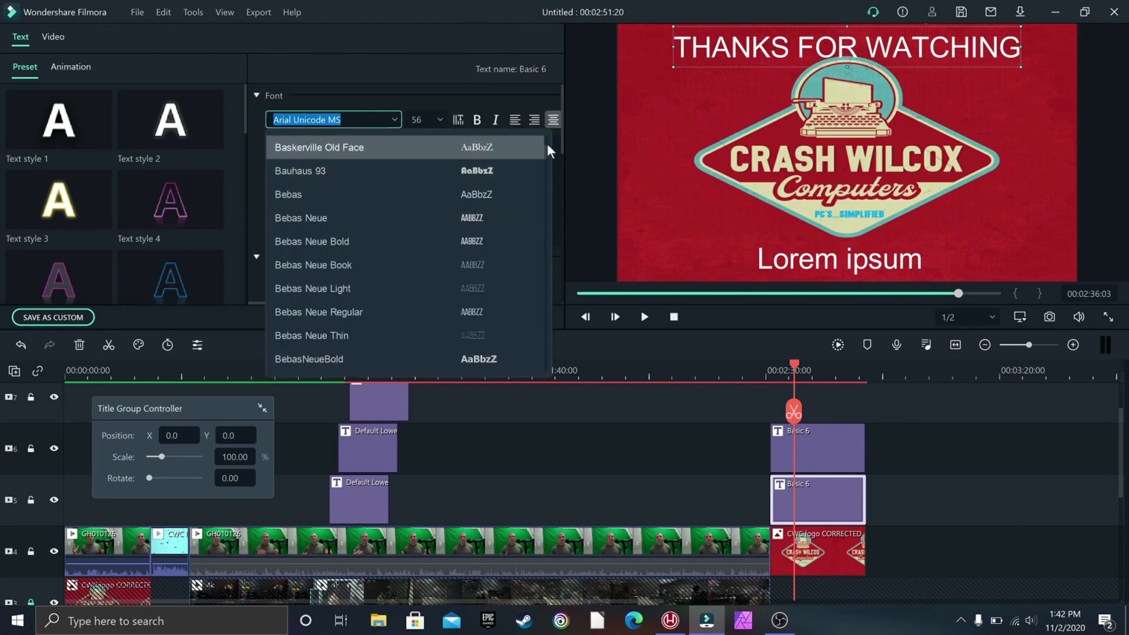
scroll(550, 302, "down", 3)
left_click_drag(545, 337, 546, 343)
scroll(529, 340, "down", 2)
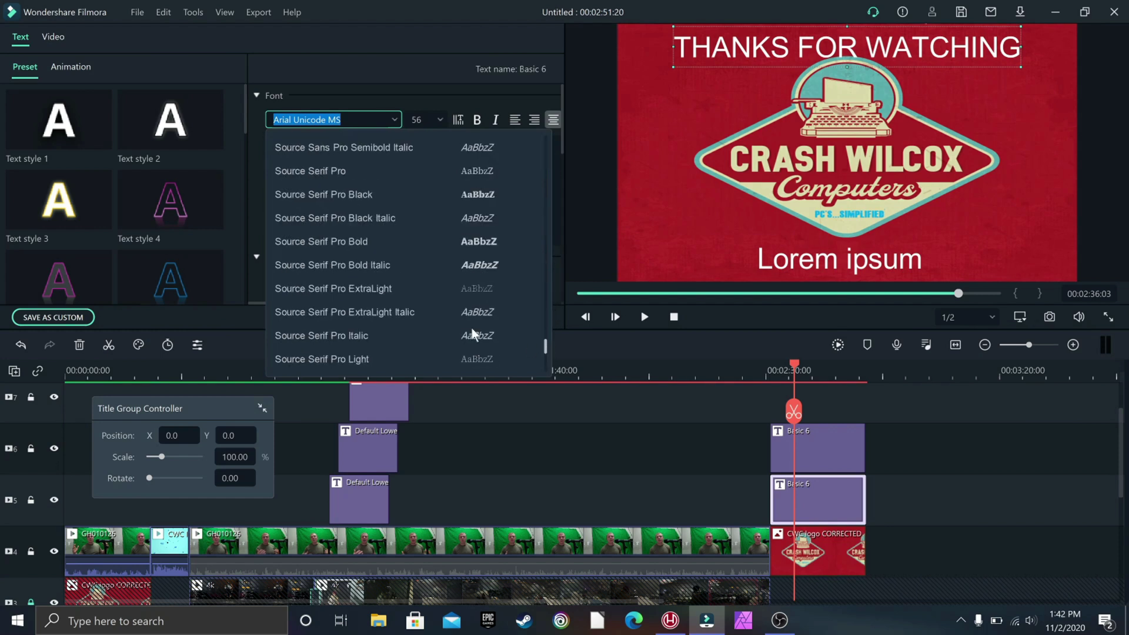
scroll(364, 289, "down", 2)
scroll(315, 241, "down", 4)
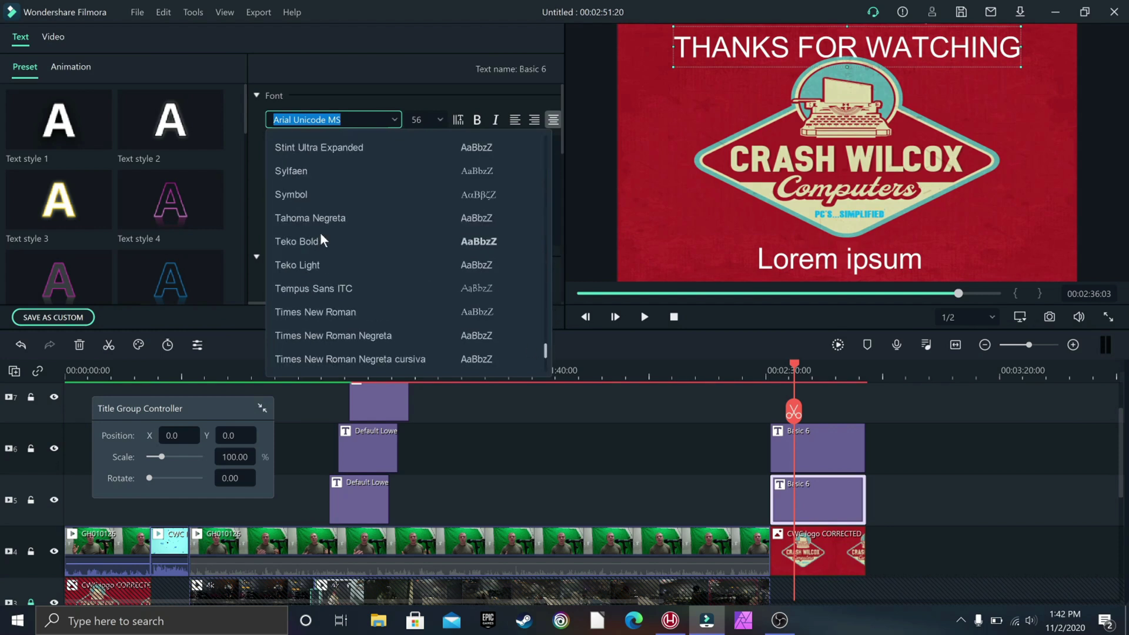
scroll(320, 231, "up", 2)
scroll(284, 245, "down", 3)
left_click(285, 244)
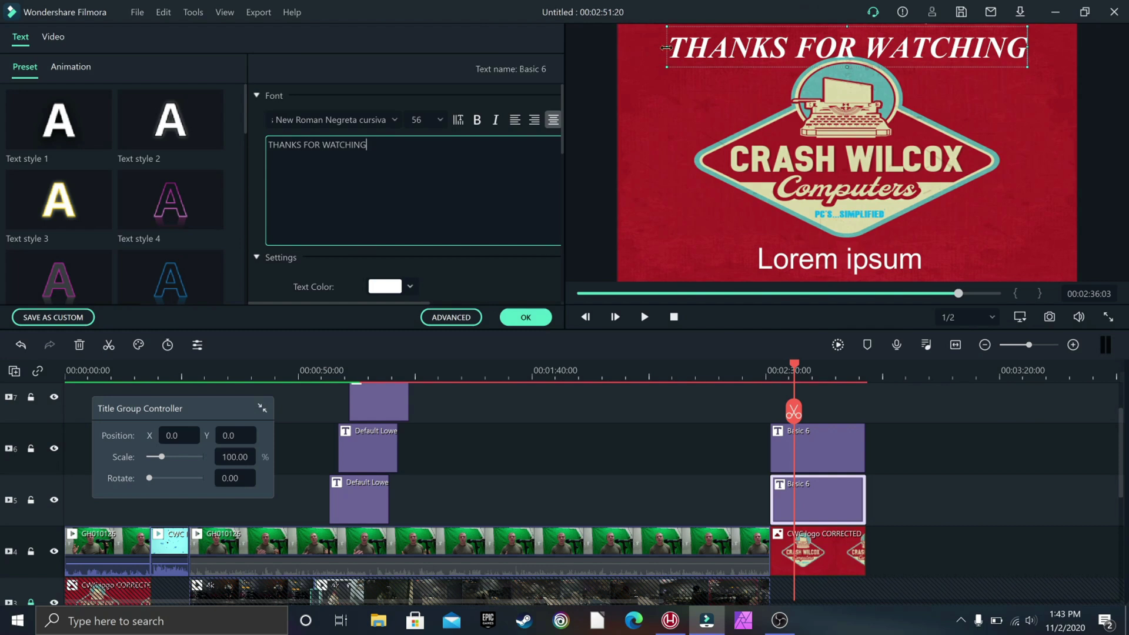
left_click_drag(668, 47, 620, 53)
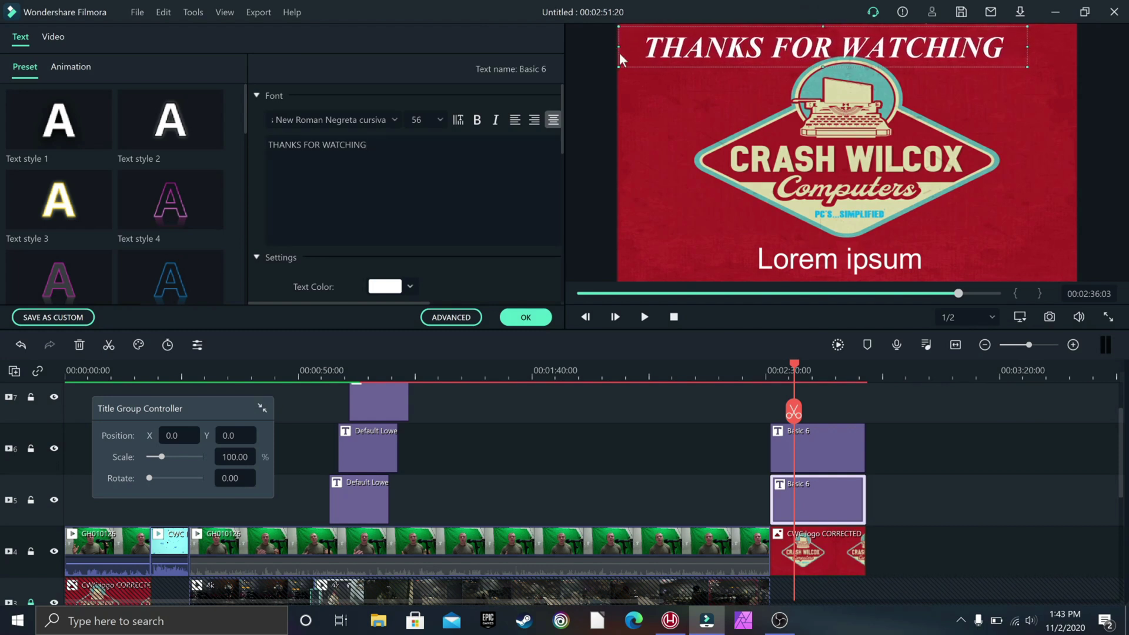
left_click_drag(1028, 47, 1077, 45)
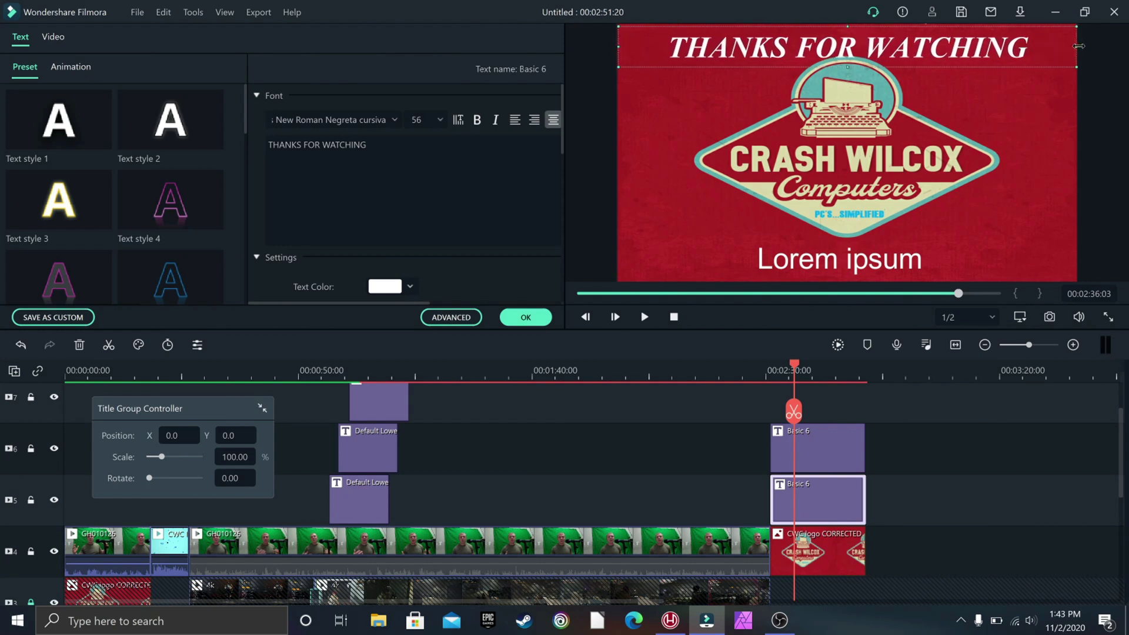
Step: Change the "Lorem ipsum" text of the track 6 closing title to "PLEASE LIKE AND SUBSCRIBE"
left_click(825, 264)
left_click_drag(321, 145, 268, 144)
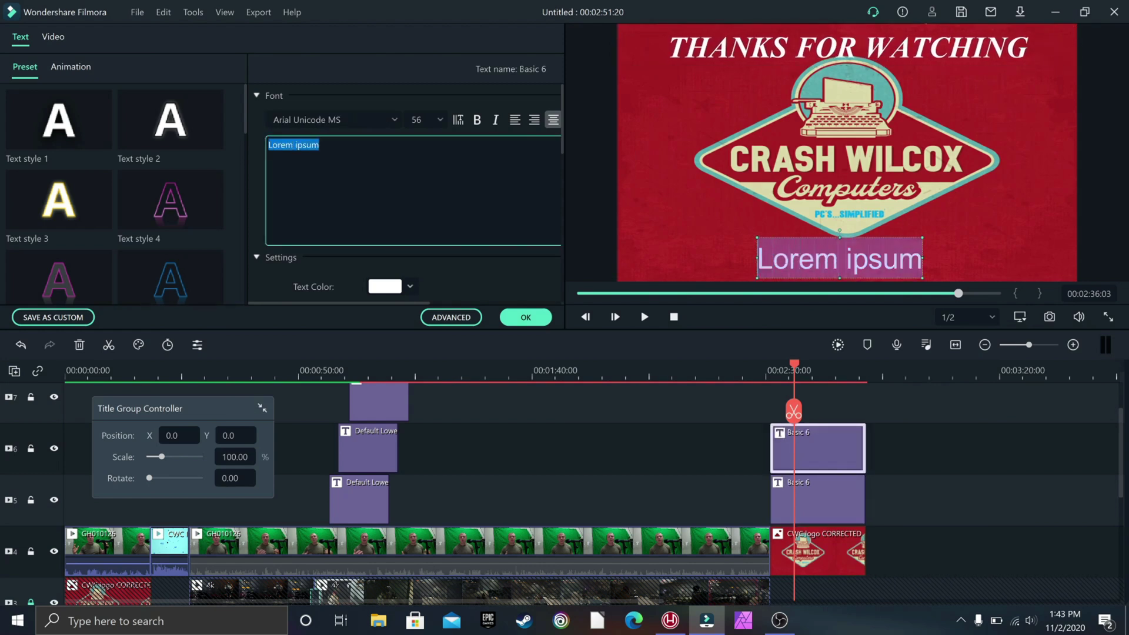
type("PL")
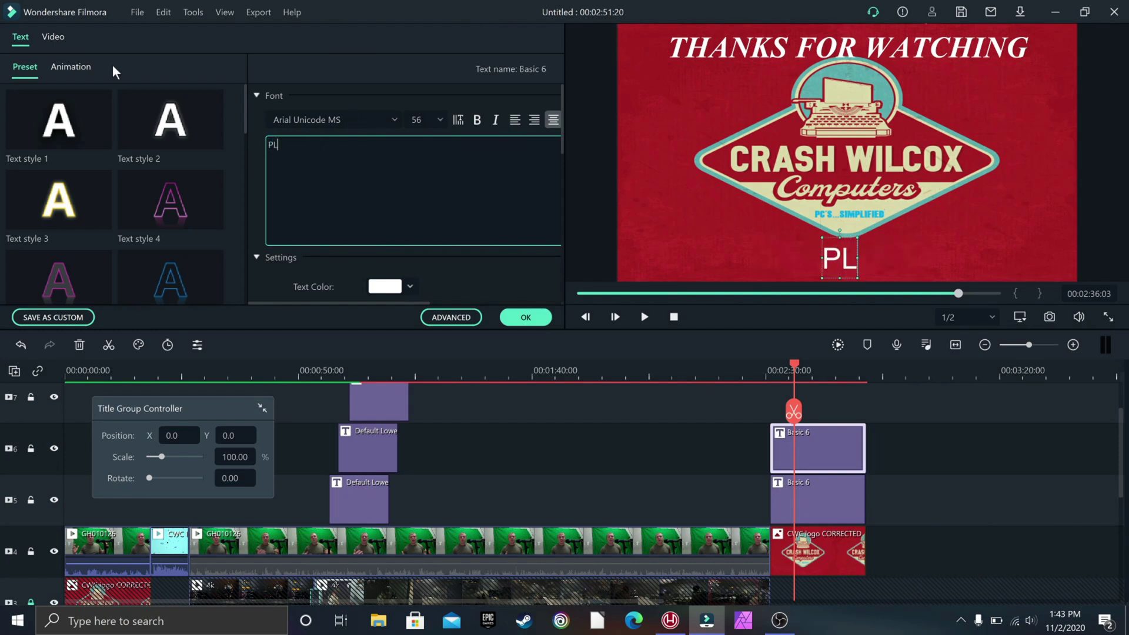
type("EASE LIKE")
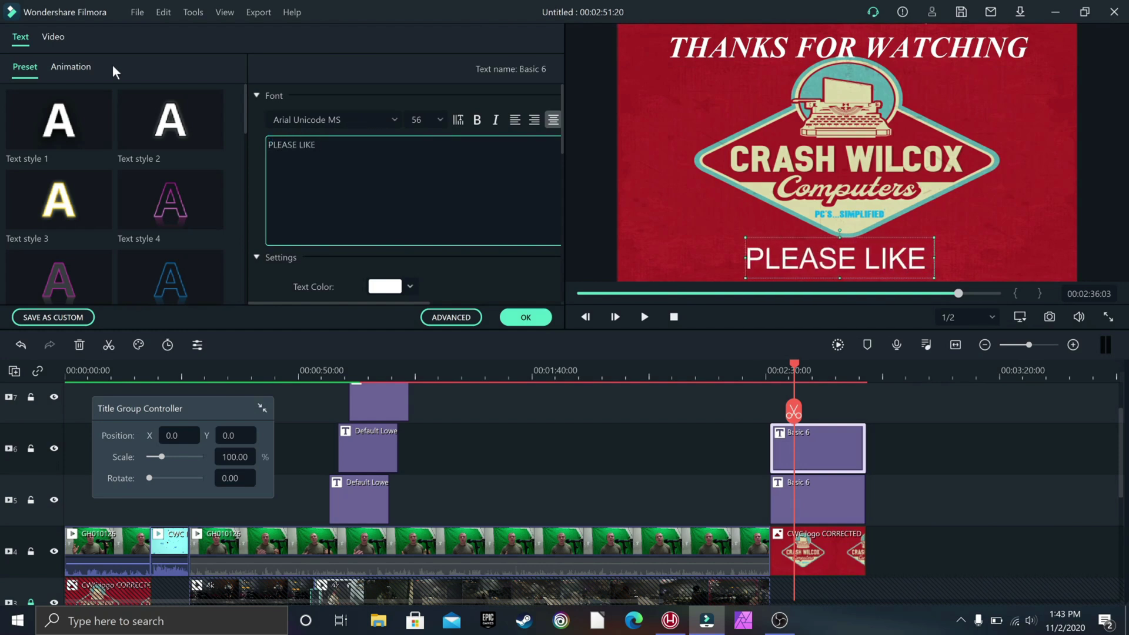
type(" AND SUBSCRIBE")
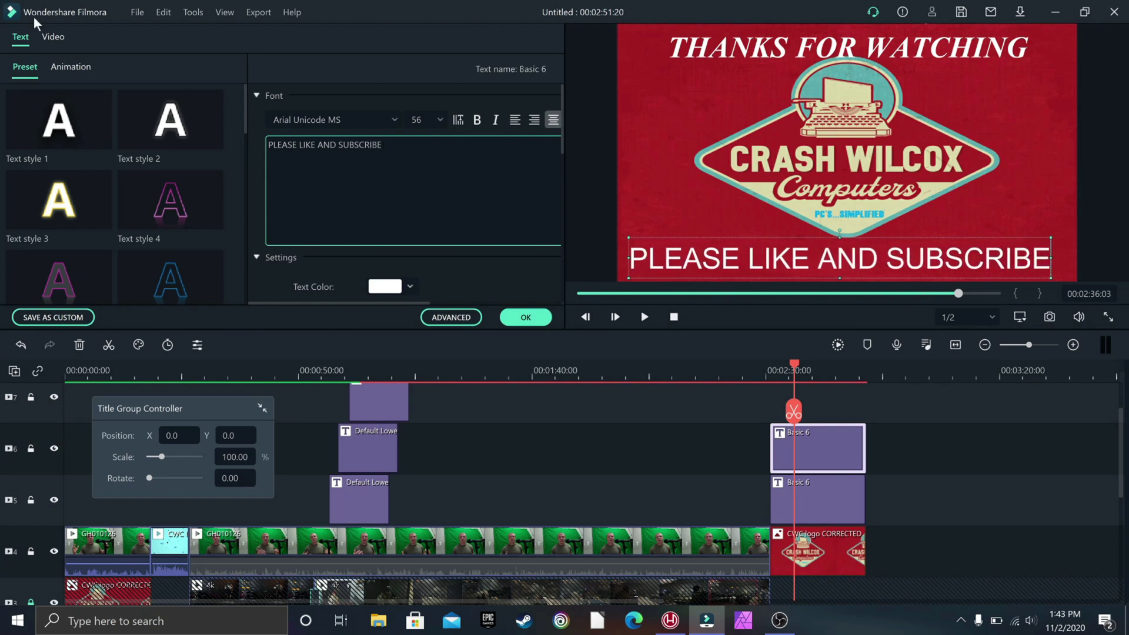
Step: Set the "PLEASE LIKE AND SUBSCRIBE" title's font to Audiowide Regular and narrow its text box to fit the frame width
left_click(353, 120)
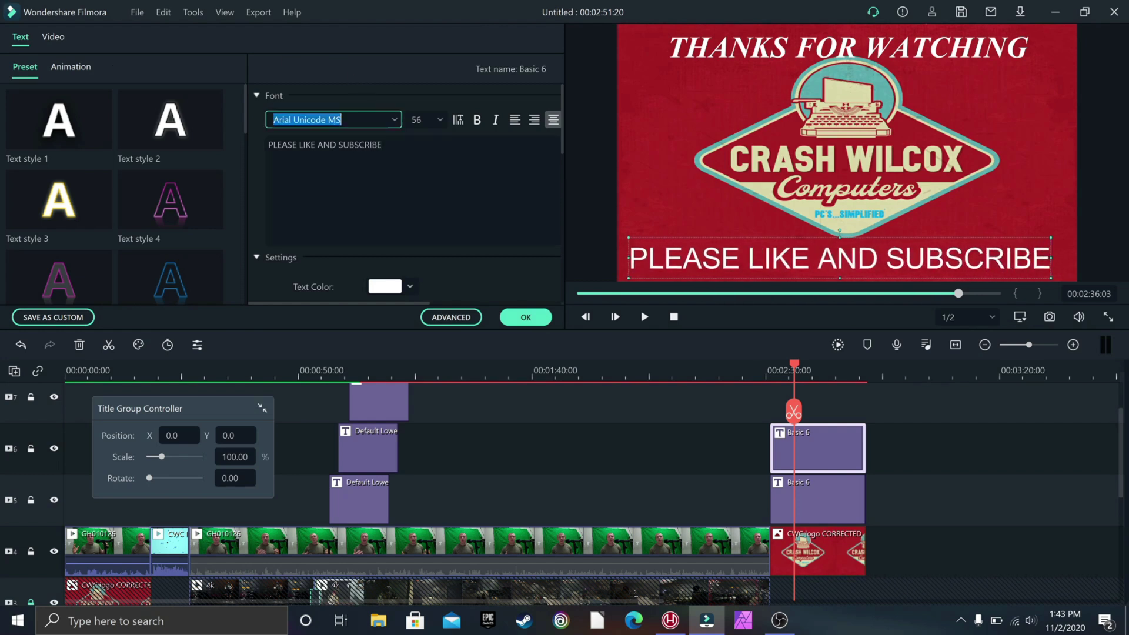
left_click(397, 117)
scroll(401, 189, "up", 15)
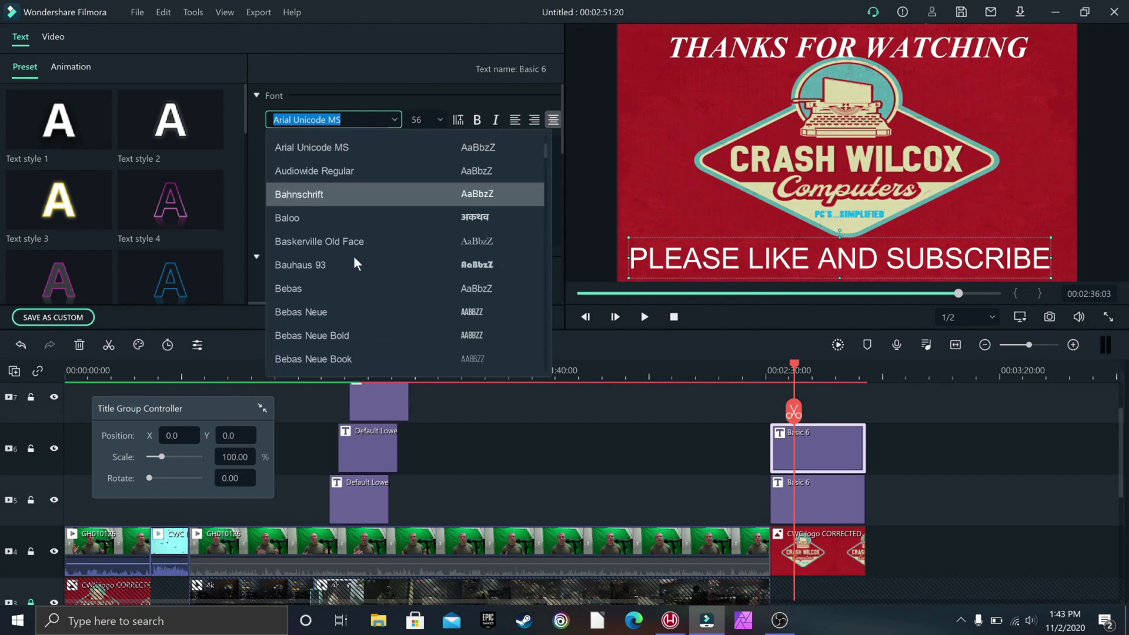
left_click(329, 170)
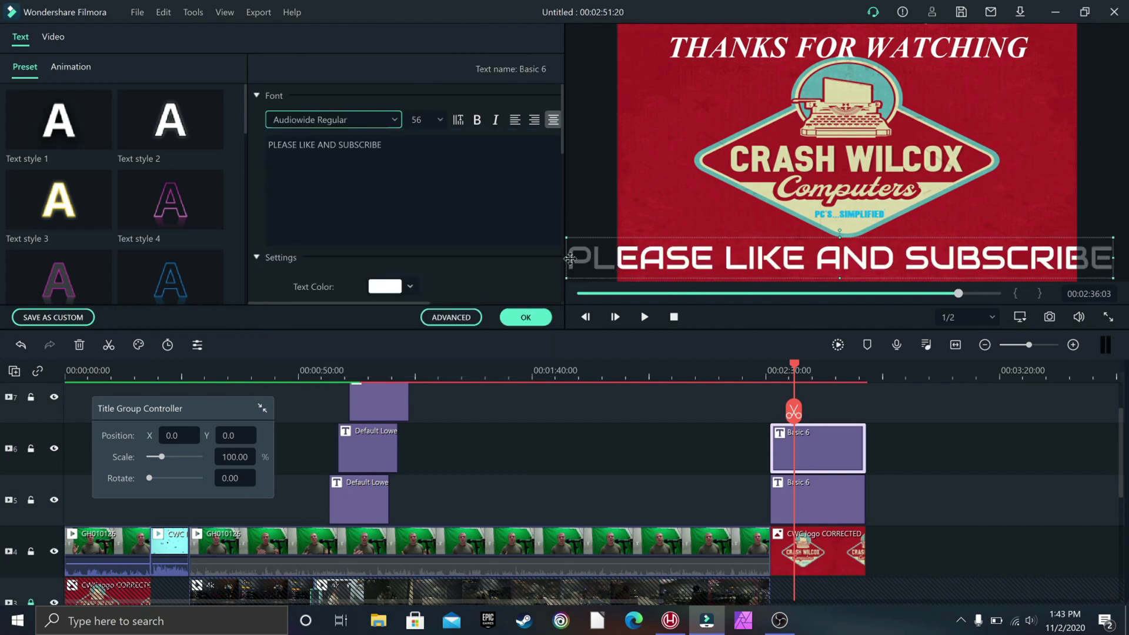
left_click_drag(568, 258, 617, 265)
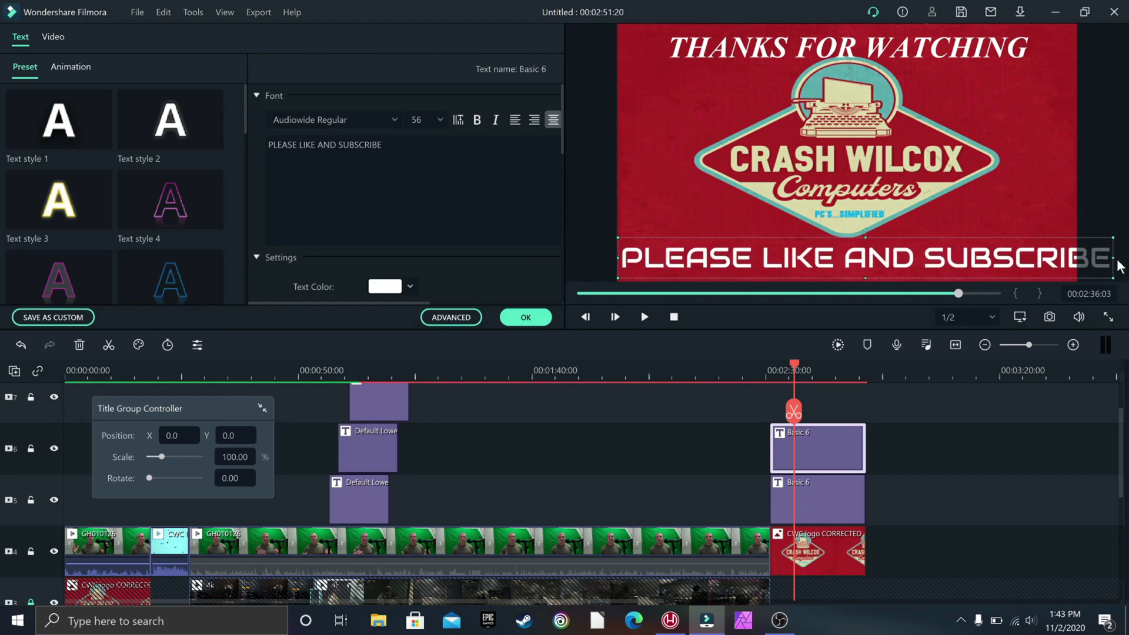
left_click_drag(1112, 257, 1075, 265)
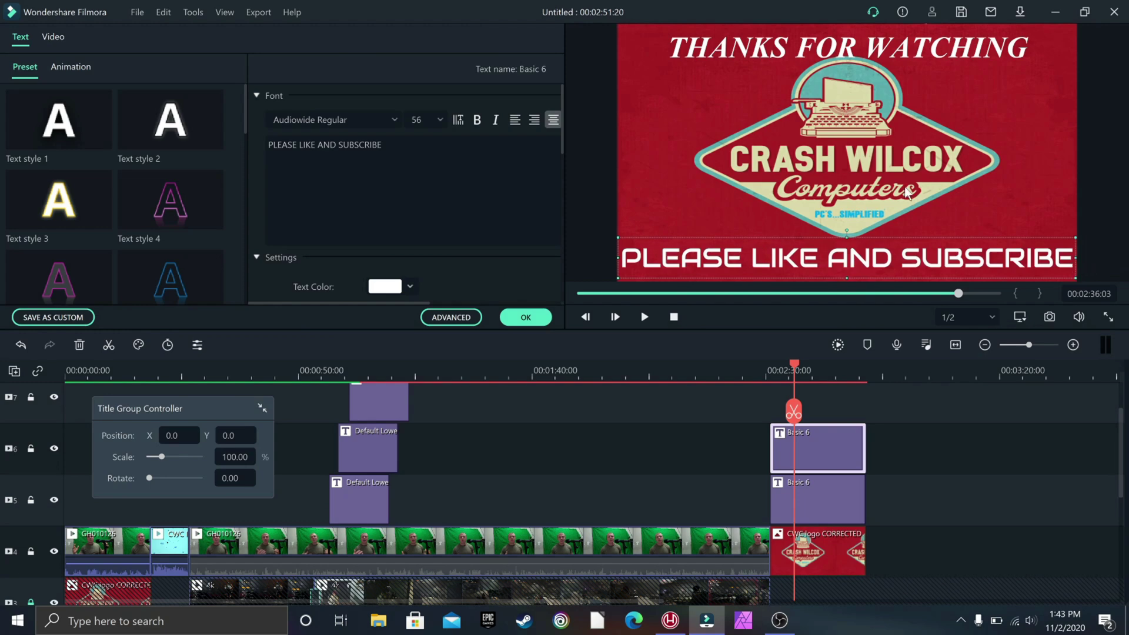
left_click(661, 189)
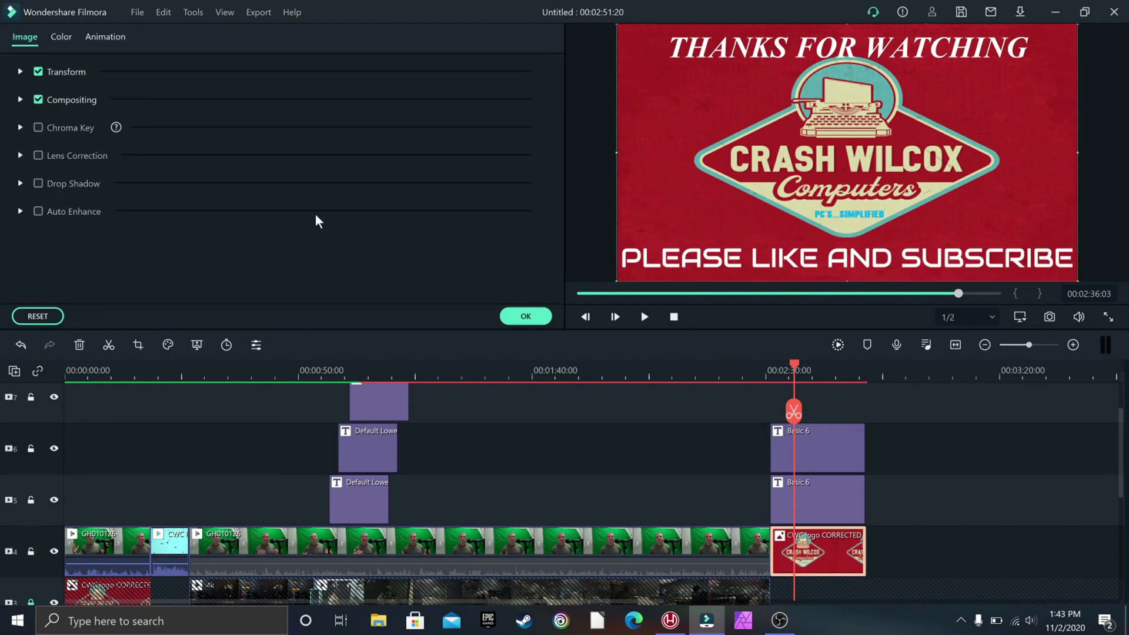
left_click(525, 316)
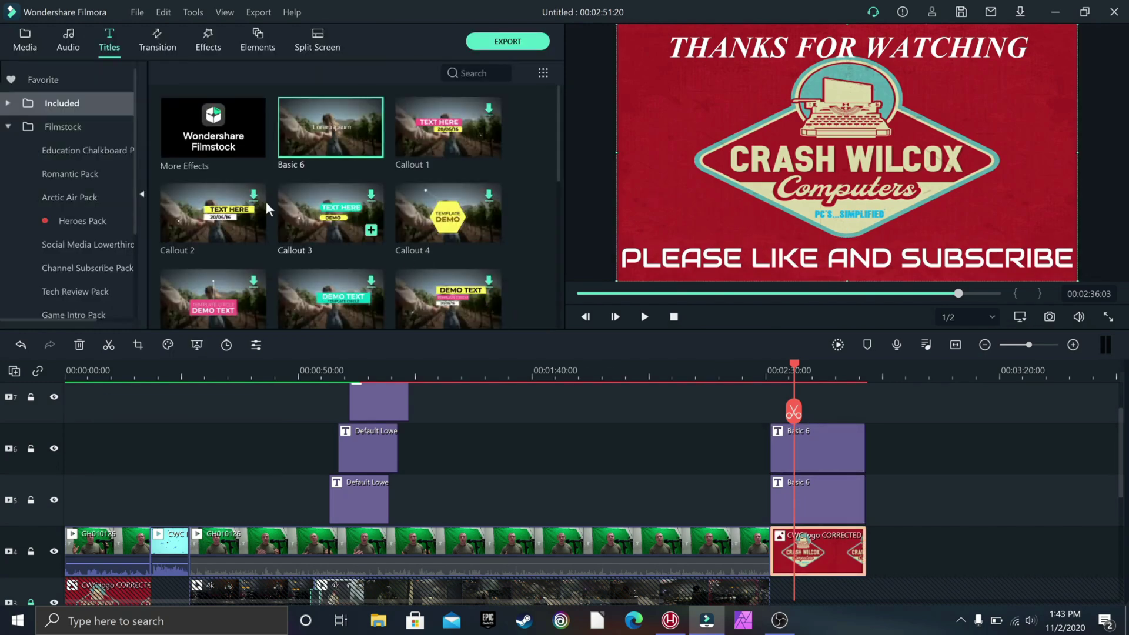
left_click(25, 40)
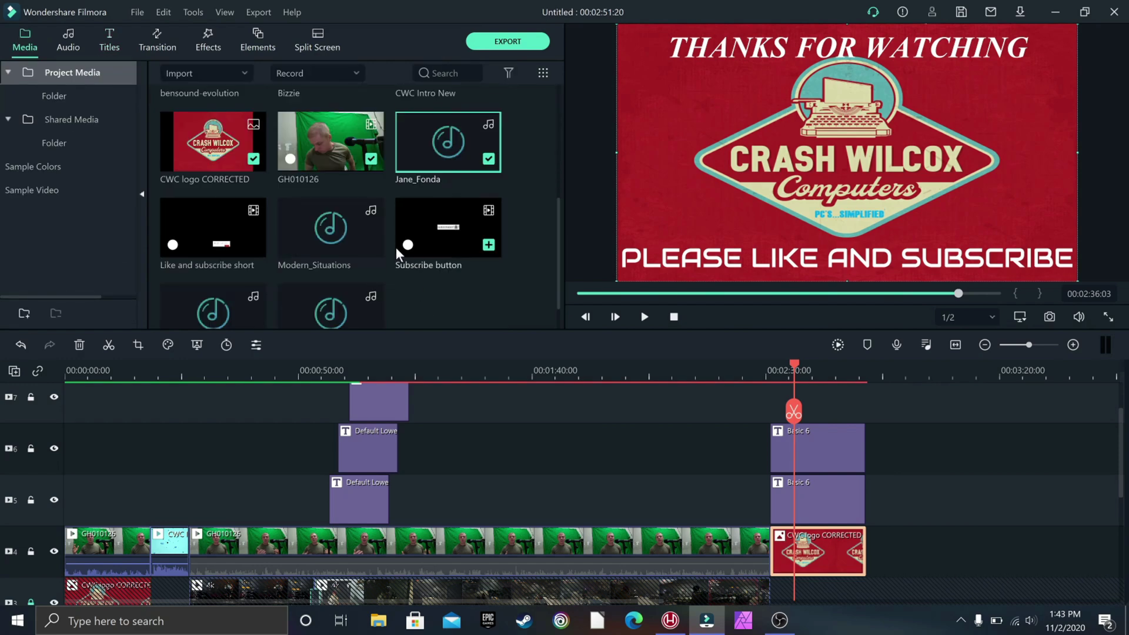
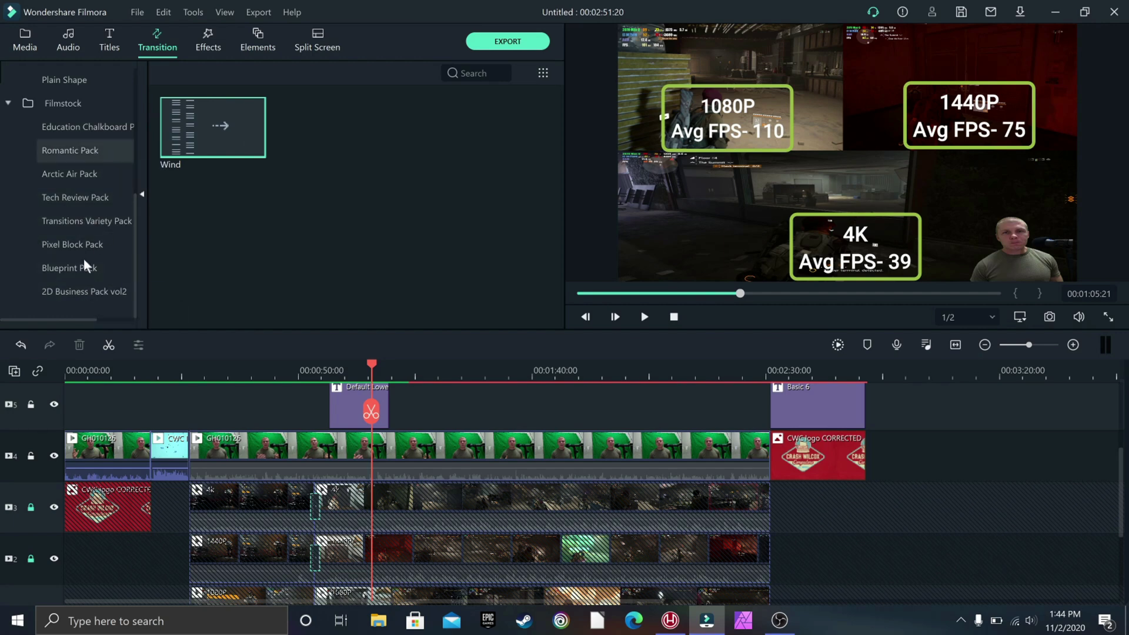
left_click(83, 223)
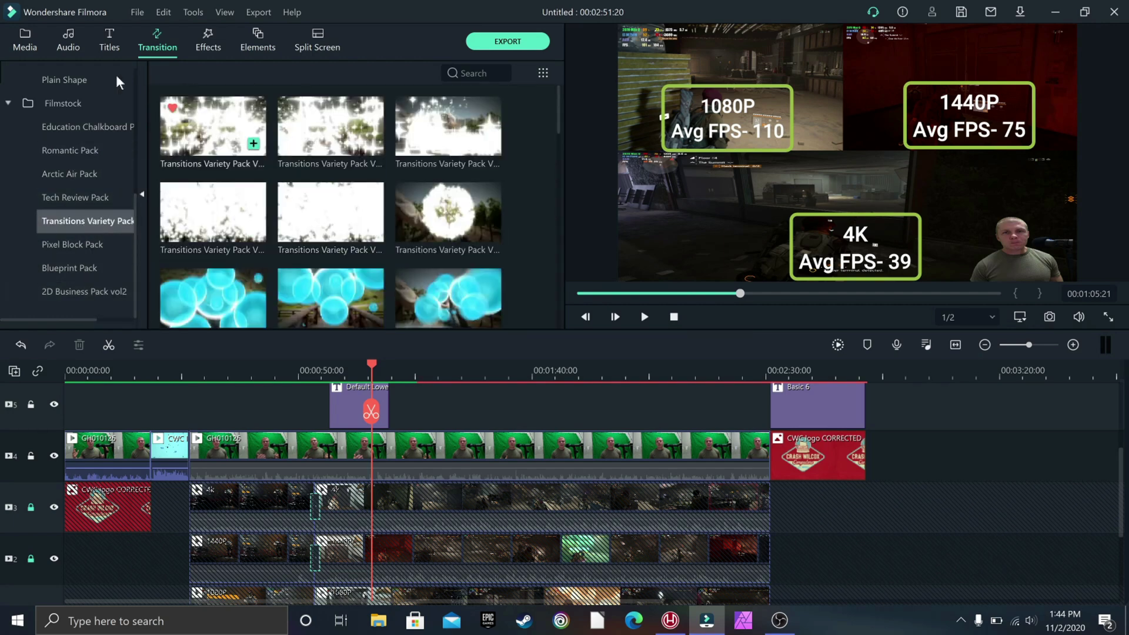
Step: Place the Channel Subscribe Pack Lowerthird 01 title on track 5 shortly before the 1:40 mark and preview its animation
left_click(110, 39)
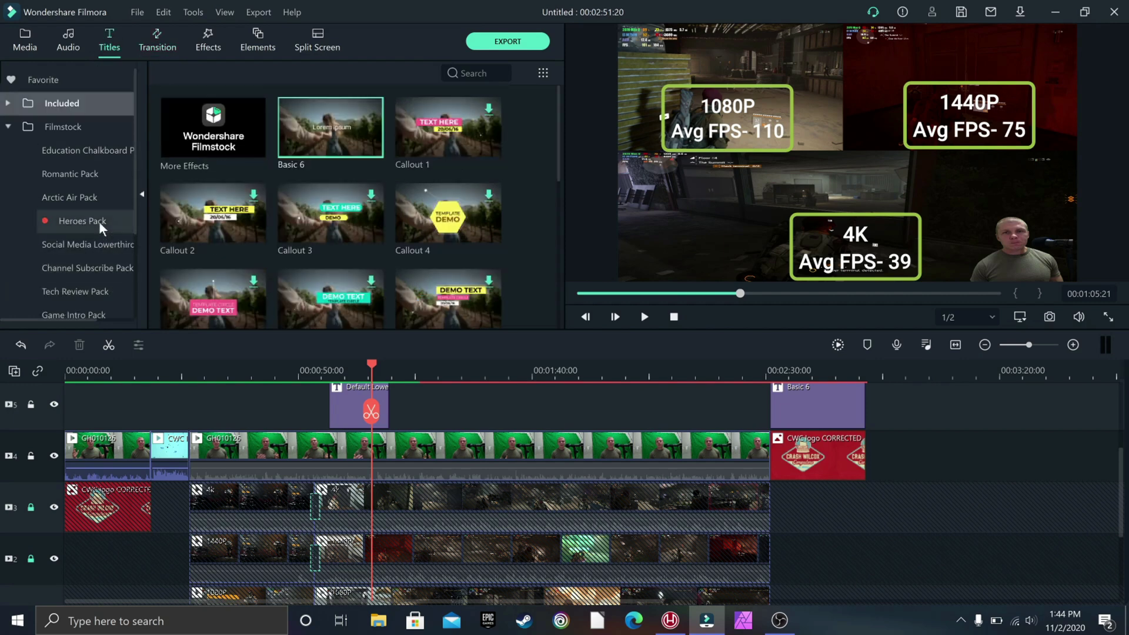
scroll(86, 287, "down", 1)
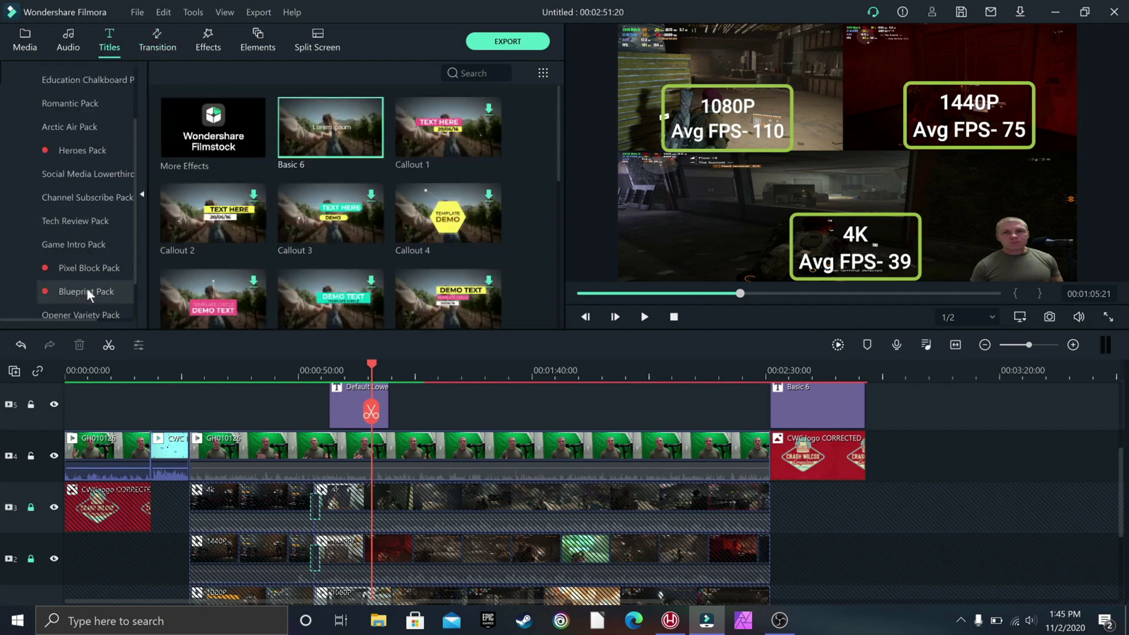
left_click(92, 197)
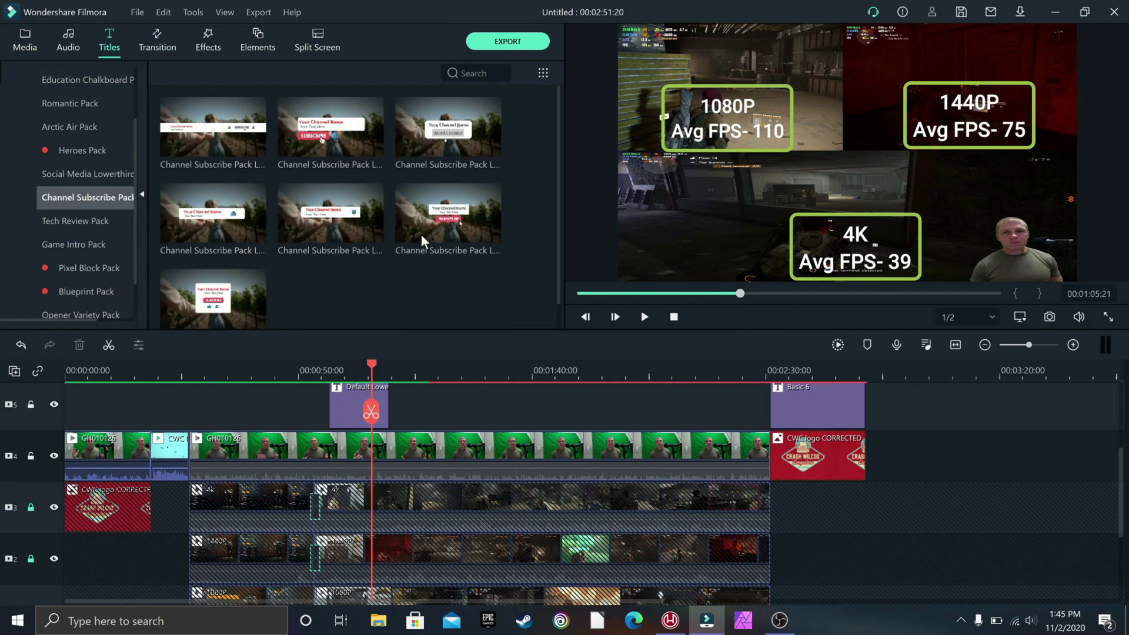
mouse_move(213, 128)
left_click_drag(207, 126, 507, 426)
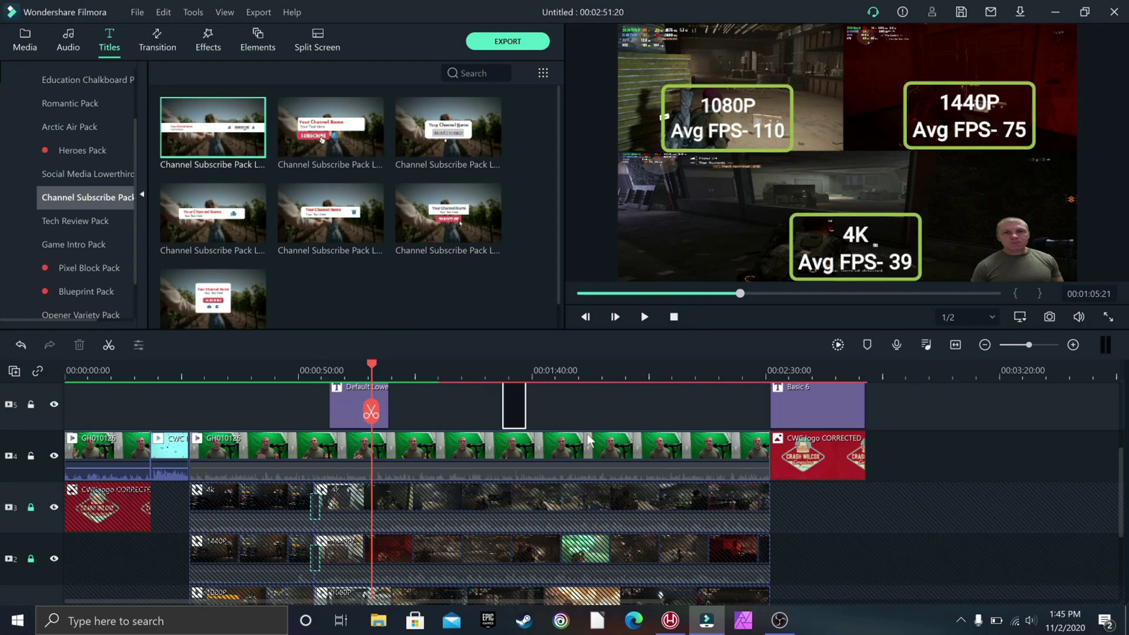
left_click(523, 365)
left_click_drag(524, 364, 519, 363)
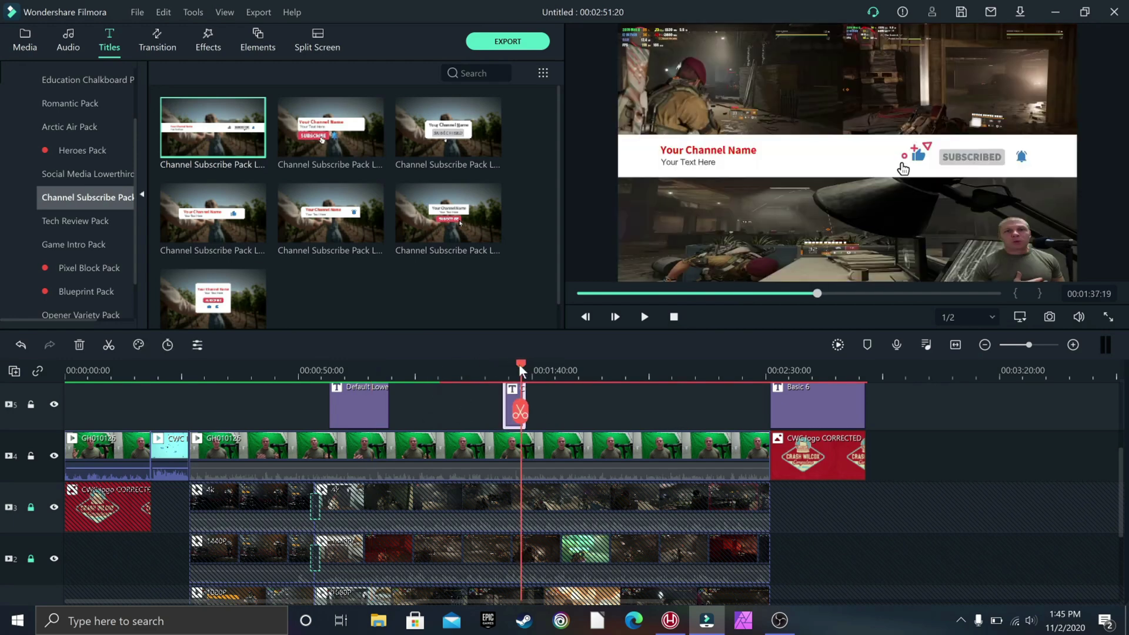
Step: In the advanced text editor for the subscribe lower third, replace "Your Channel Name" with "Crash Wilcox Computers"
double_click(515, 411)
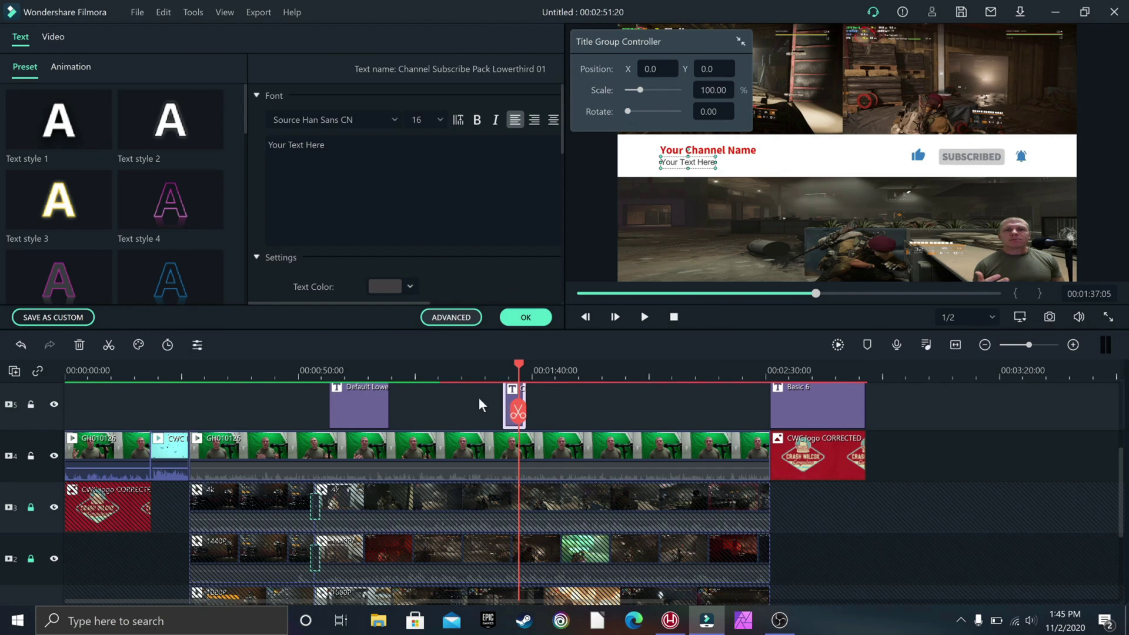
left_click(451, 318)
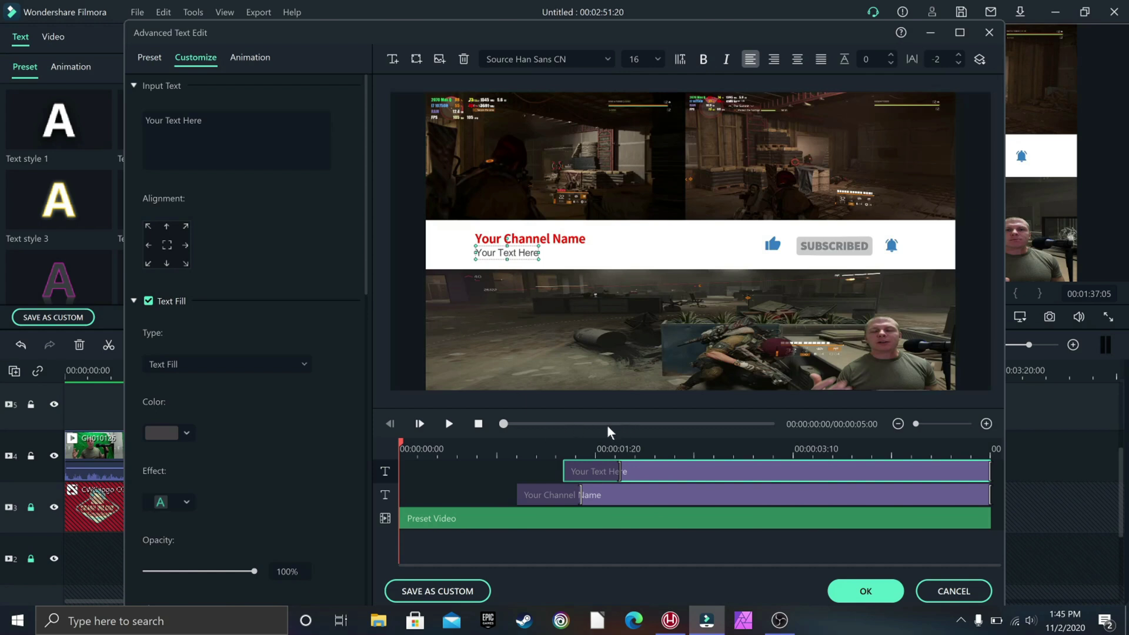
left_click(619, 448)
left_click(650, 492)
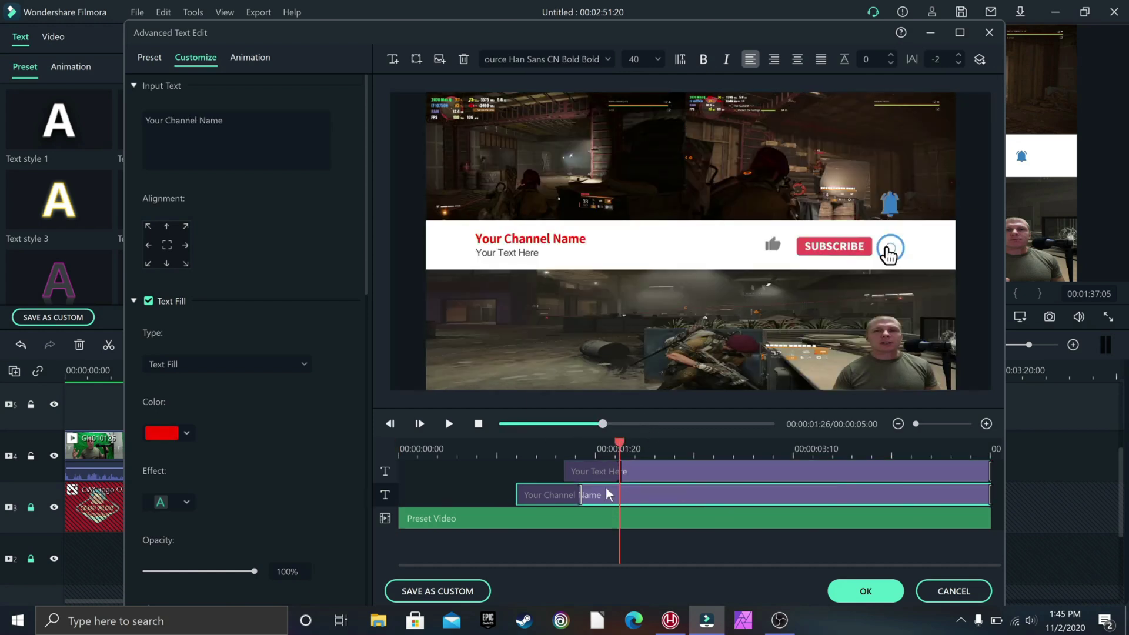
left_click_drag(239, 118, 102, 129)
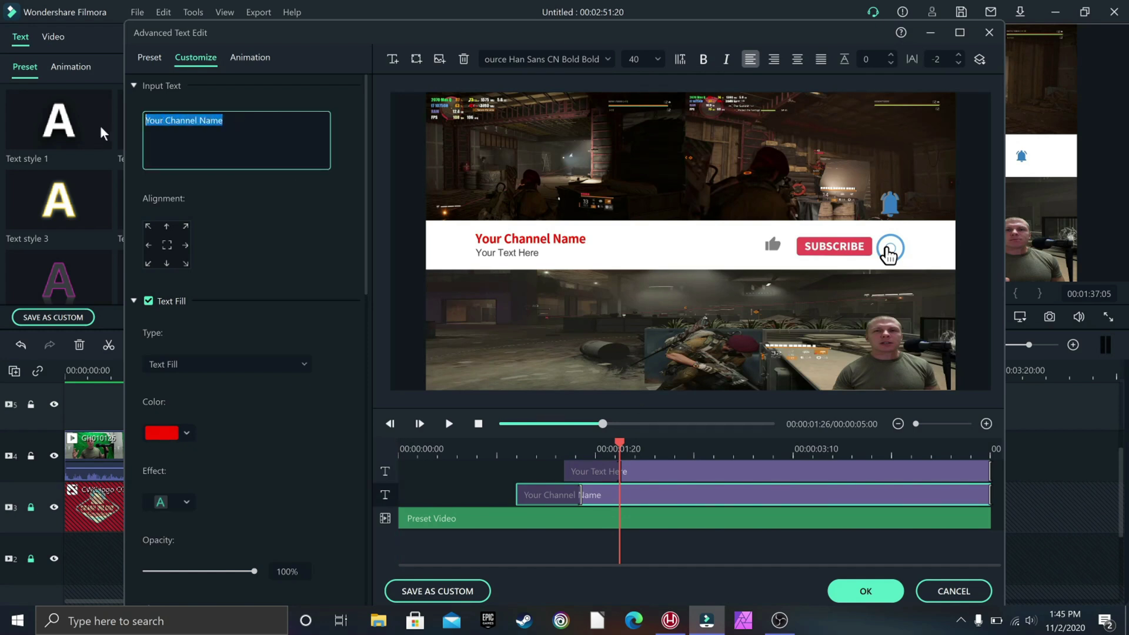
type("Crash Wilcox")
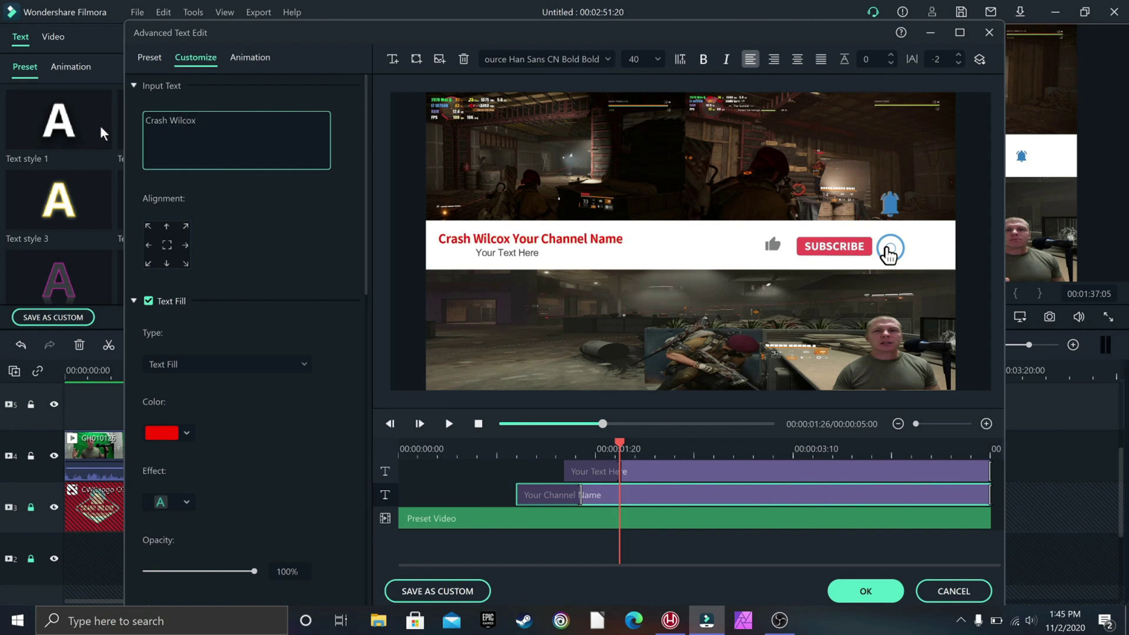
type(" Computers")
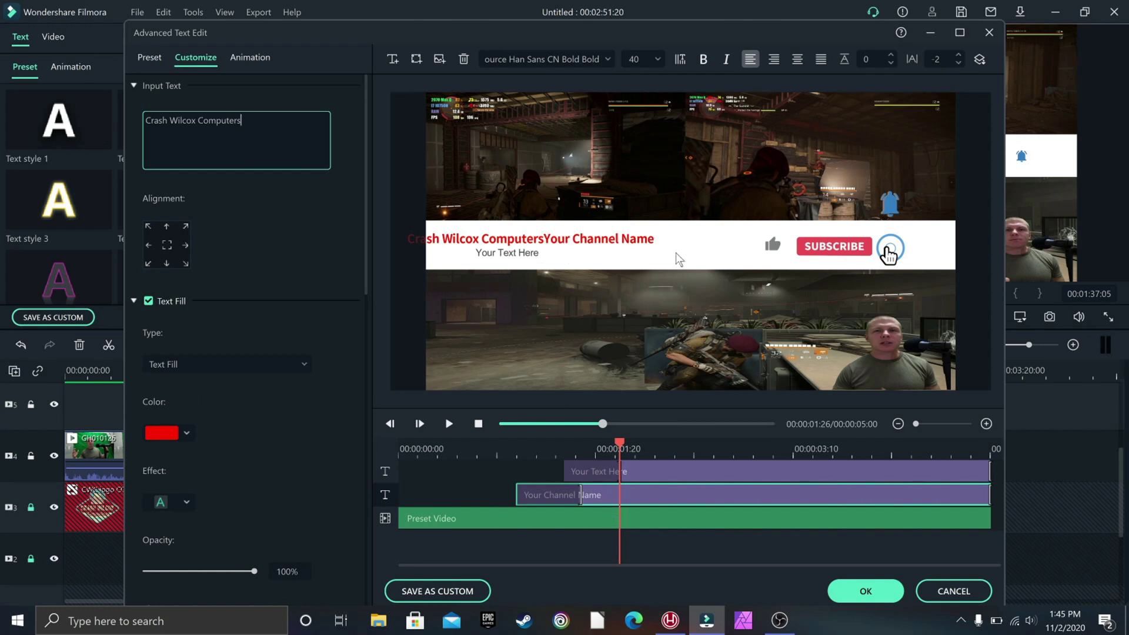
left_click(637, 239)
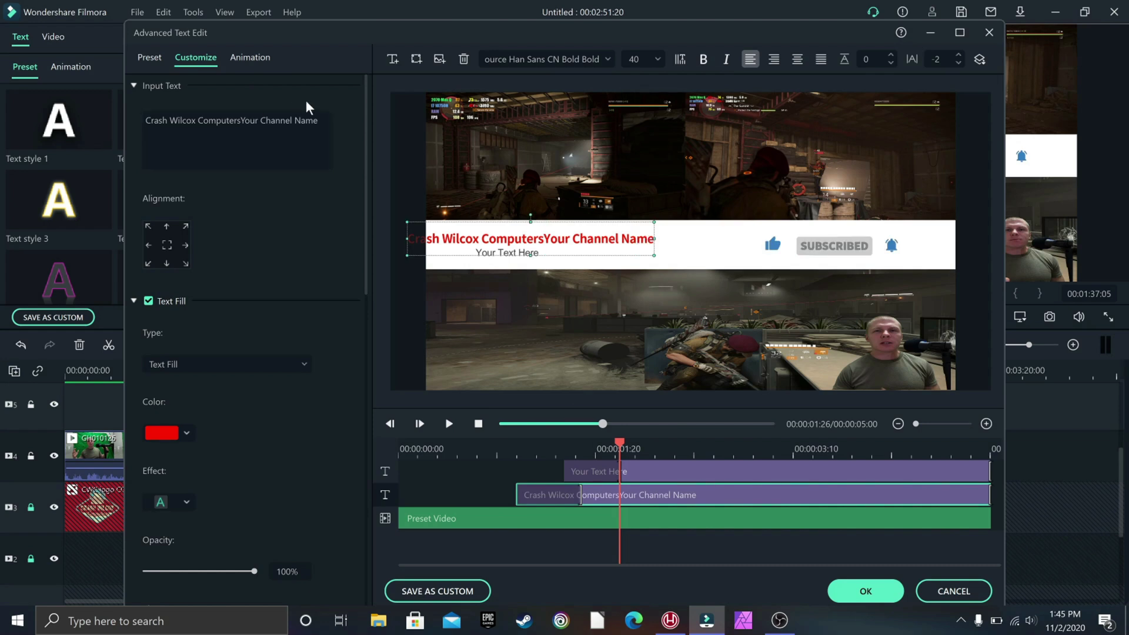
left_click_drag(653, 239, 550, 239)
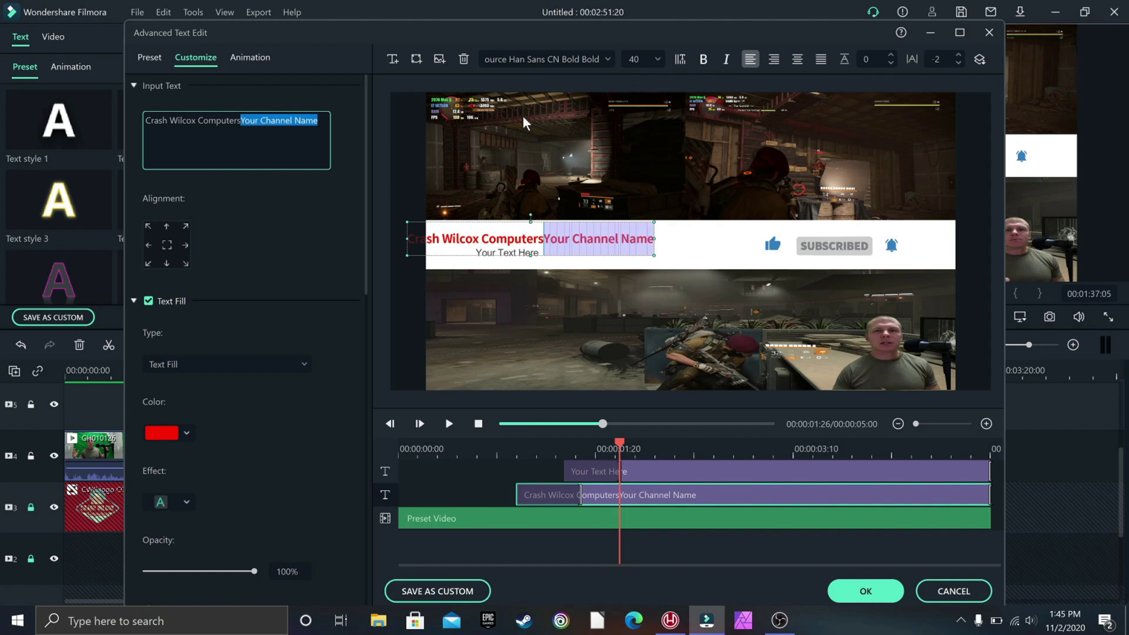
key("BackSpace")
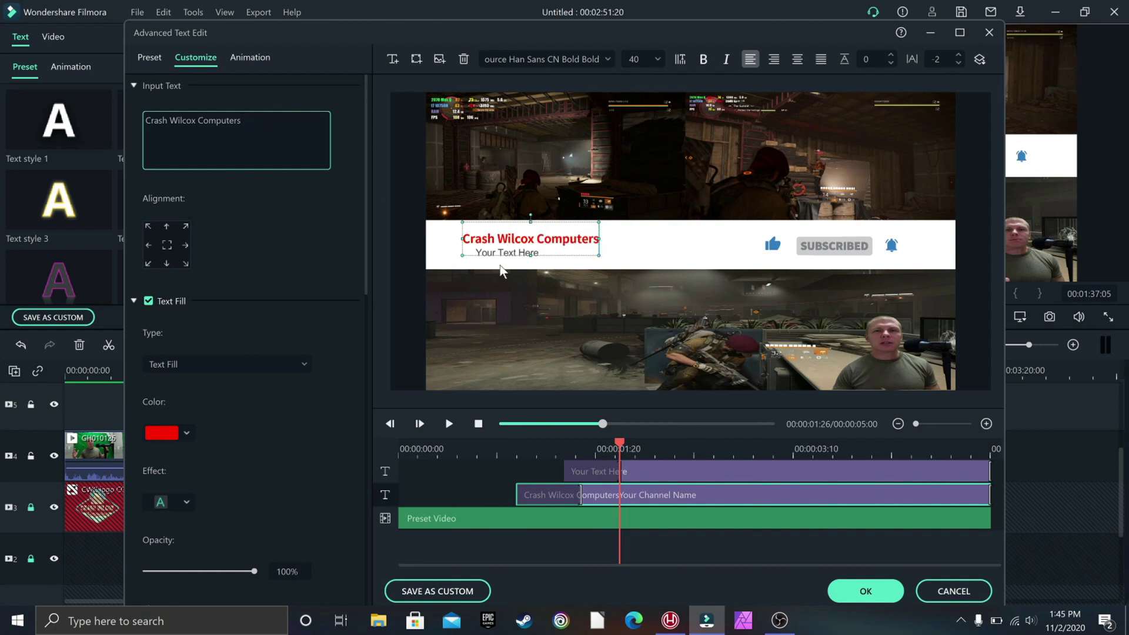
Step: Replace the subscribe lower third's "Your Text Here" line with "PC's...Simplified"
left_click(517, 275)
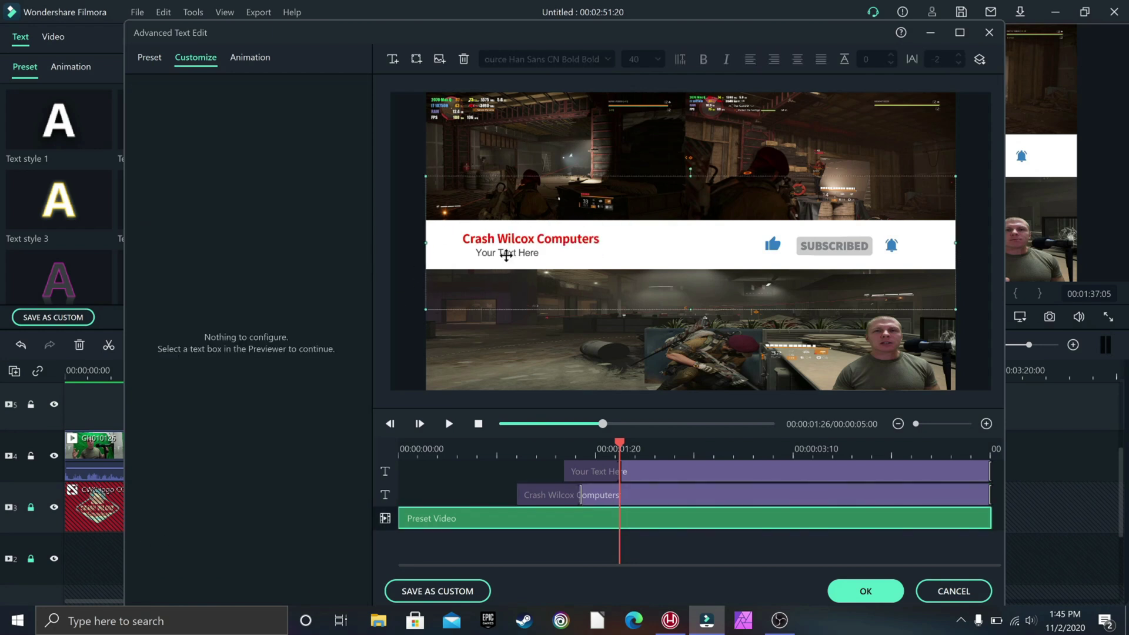
left_click(506, 255)
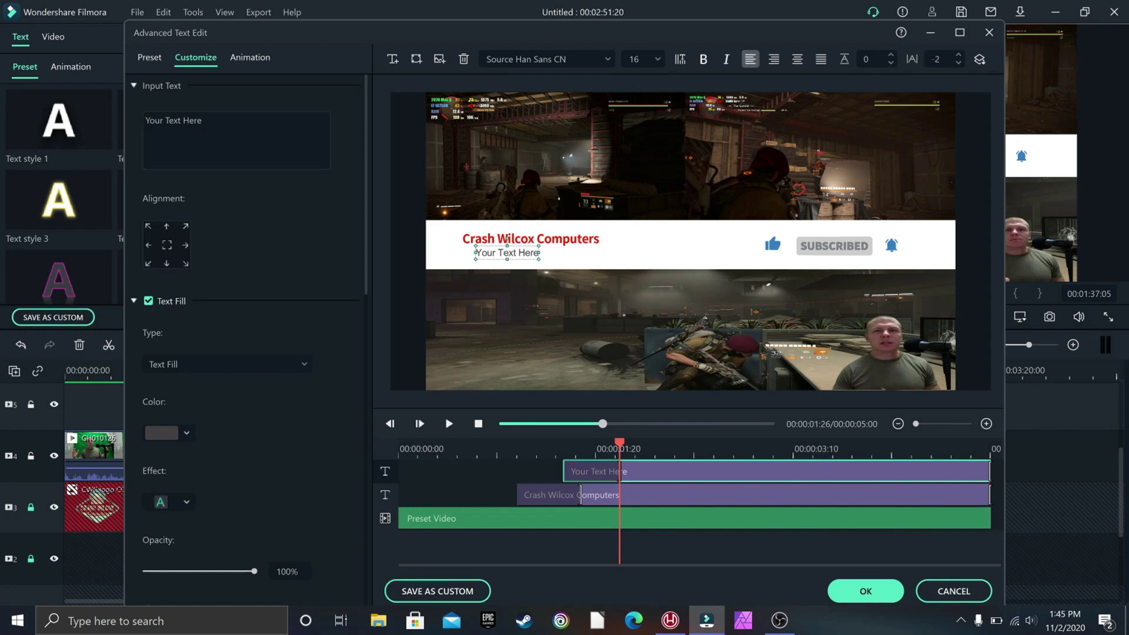
left_click_drag(203, 121, 145, 123)
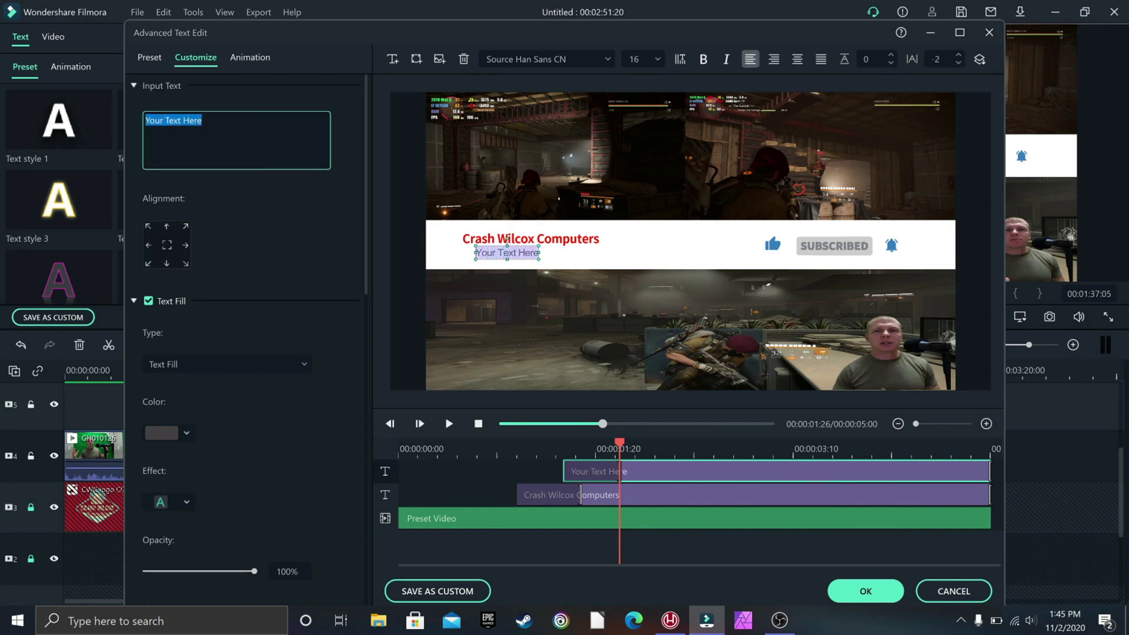
type("PC...")
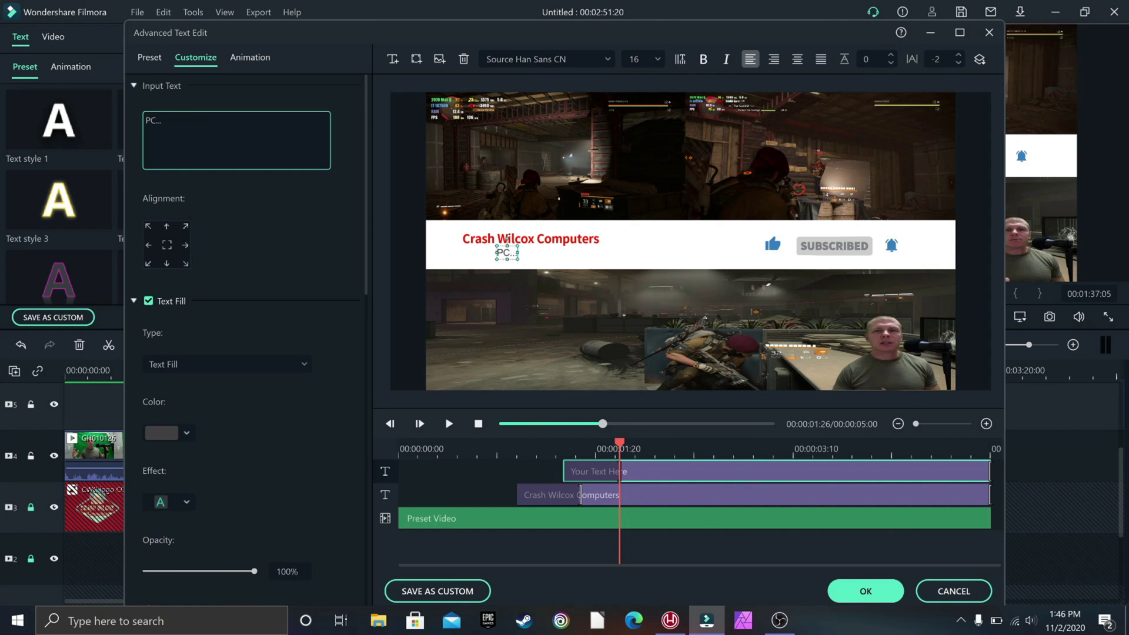
key("BackSpace")
type("'s...Simpli")
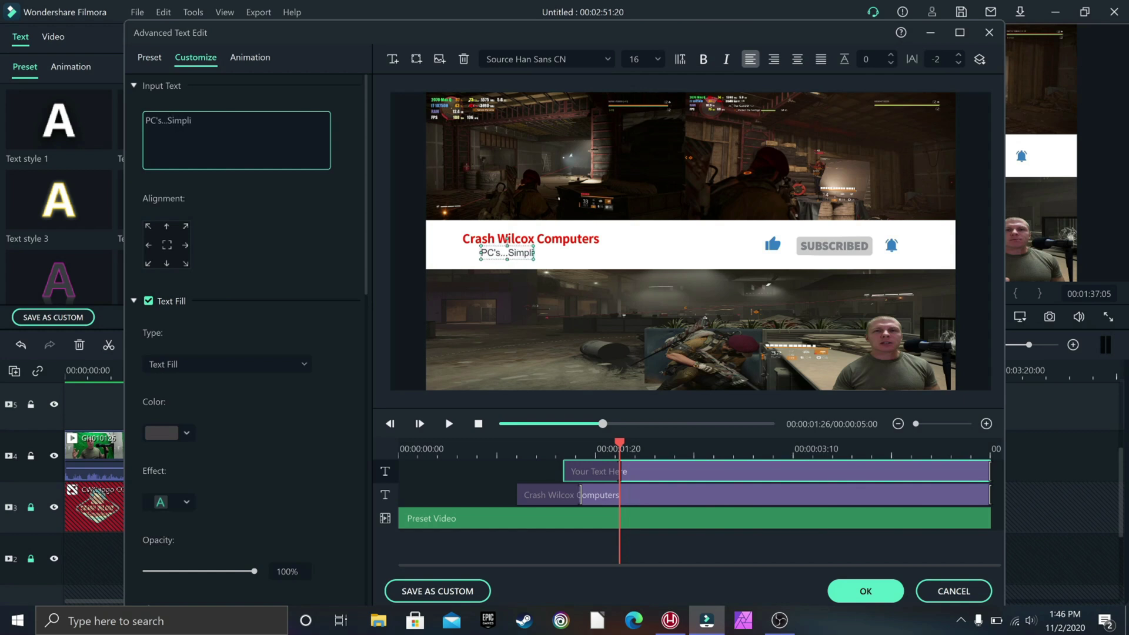
type("fied")
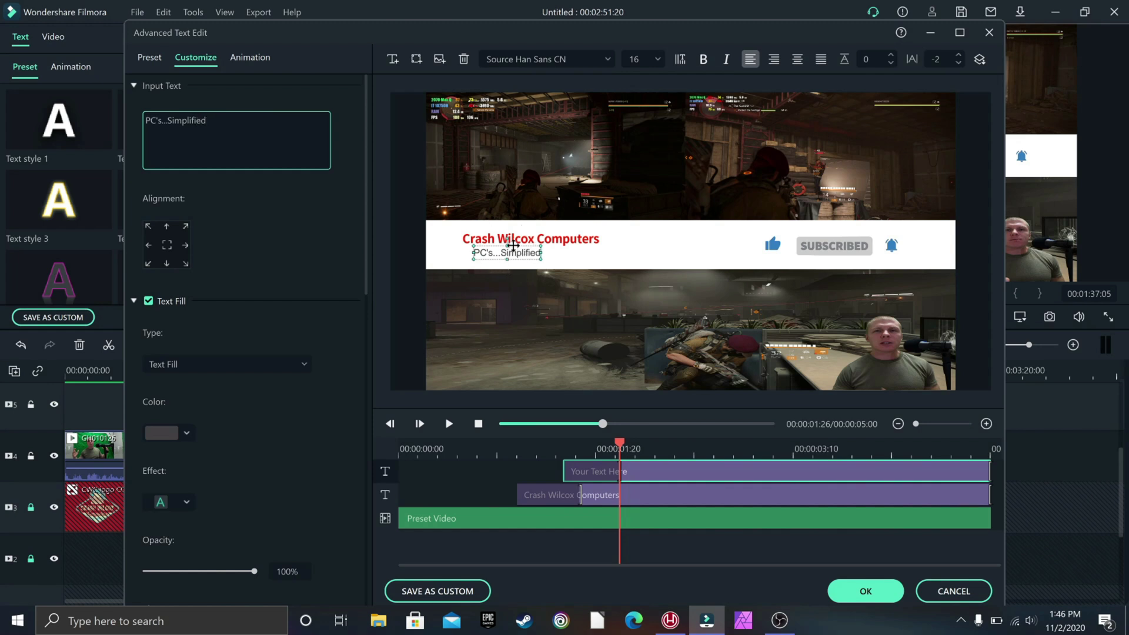
Step: Shift the channel name and the "PC's...Simplified" tagline right toward the like icon, keeping the tagline centered underneath the name
left_click_drag(513, 245, 525, 248)
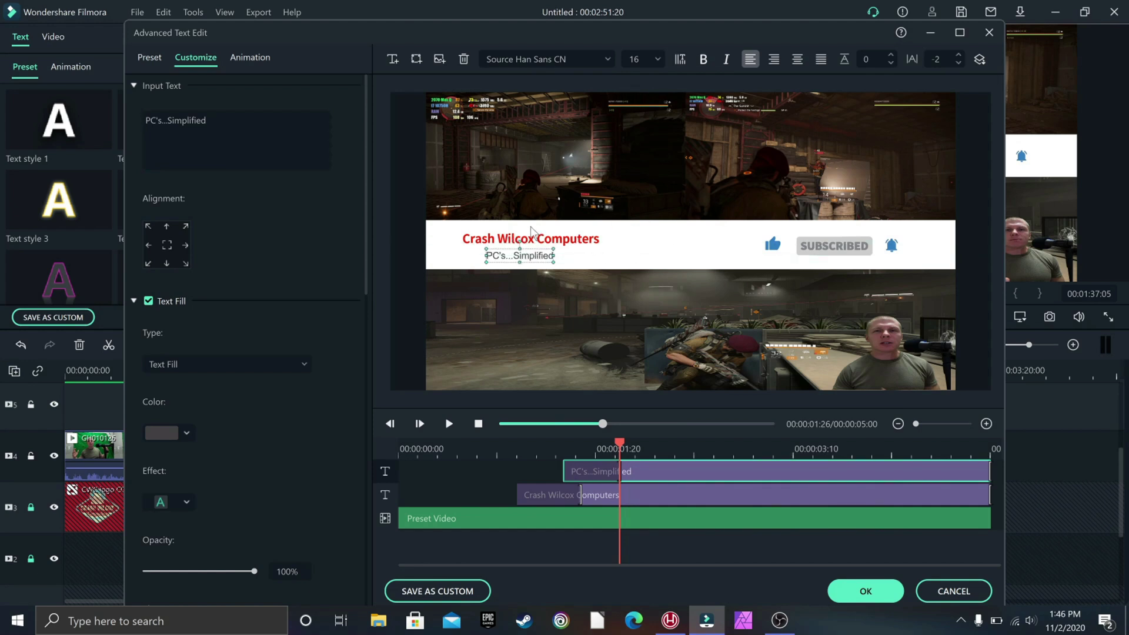
left_click(520, 238)
left_click_drag(519, 239, 616, 242)
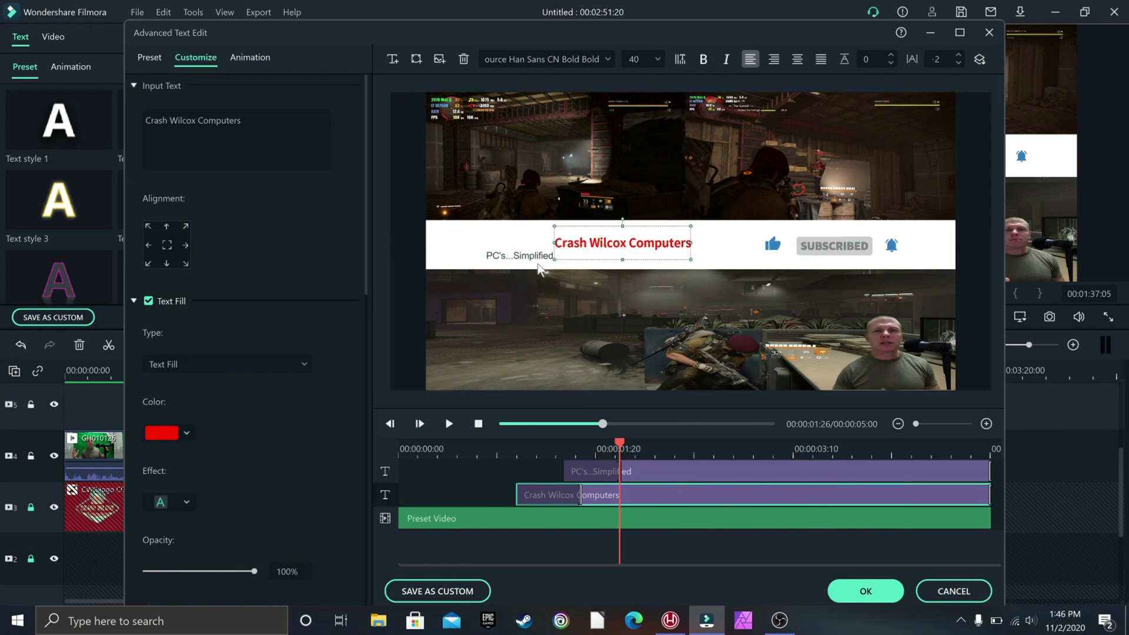
left_click_drag(527, 258, 629, 259)
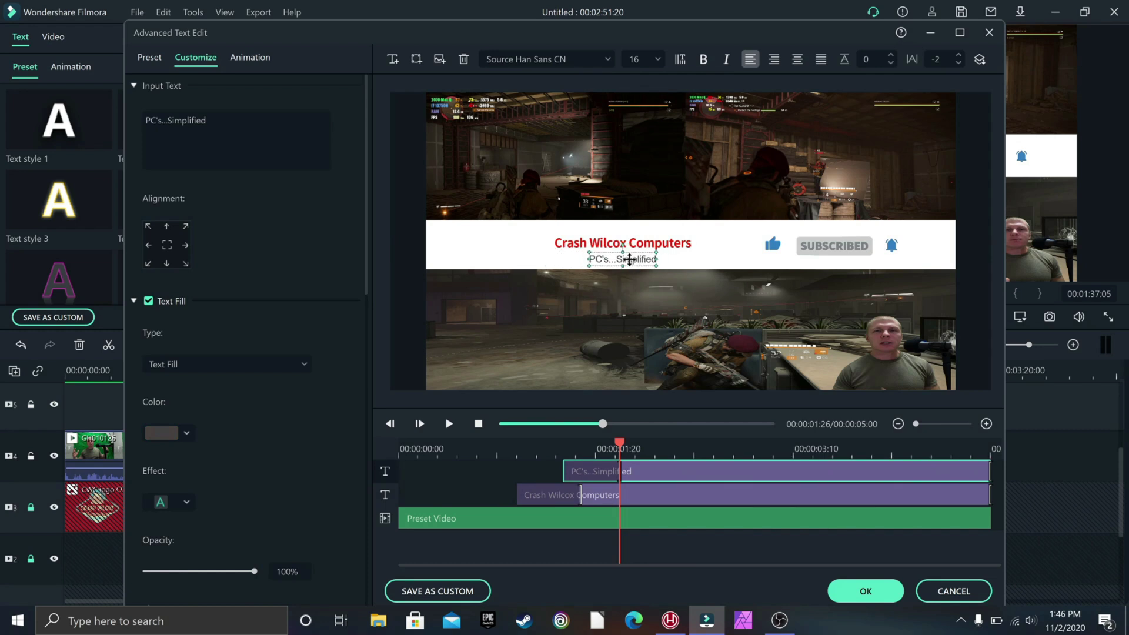
Step: Narrow the lower third's white banner from both sides to fit the text and subscribe icons, and apply the title edits
left_click(779, 264)
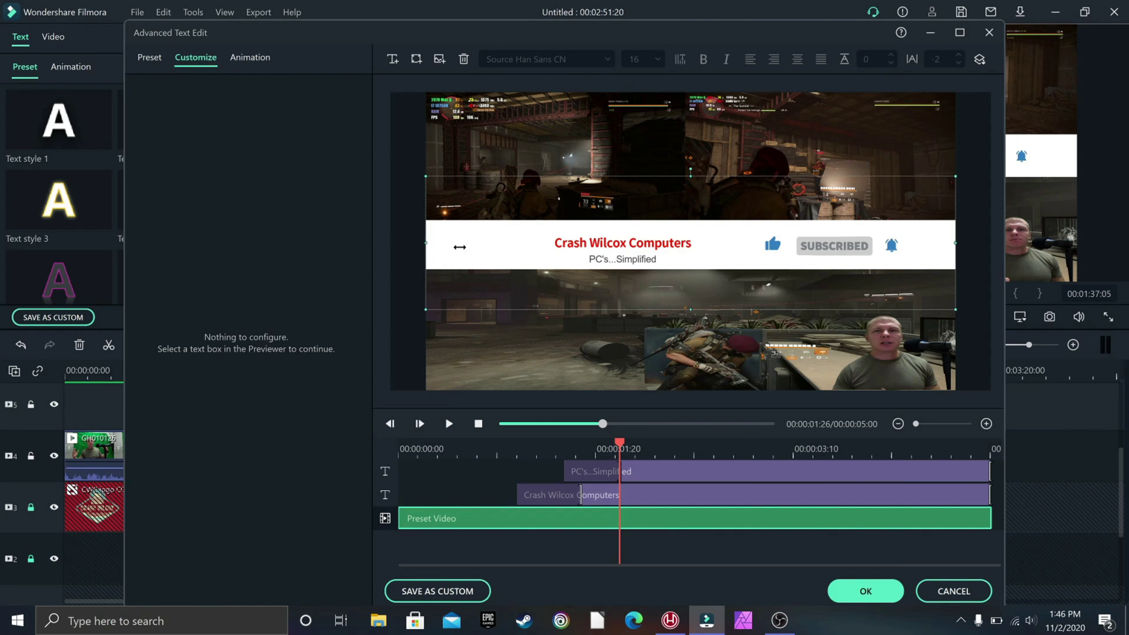
left_click_drag(459, 247, 547, 252)
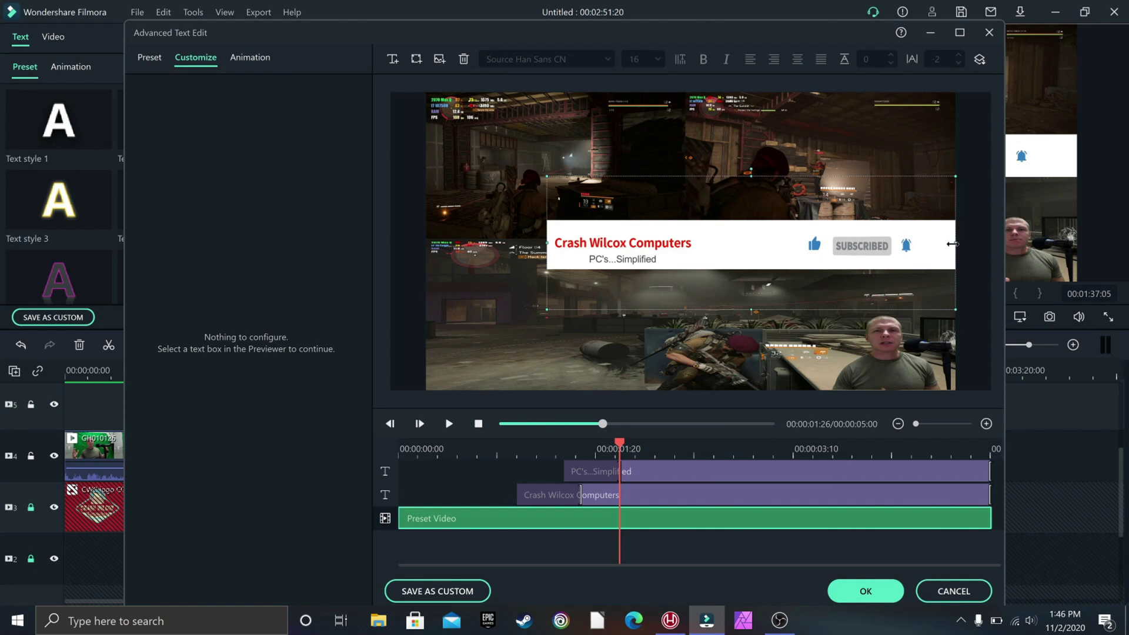
left_click_drag(952, 243, 933, 244)
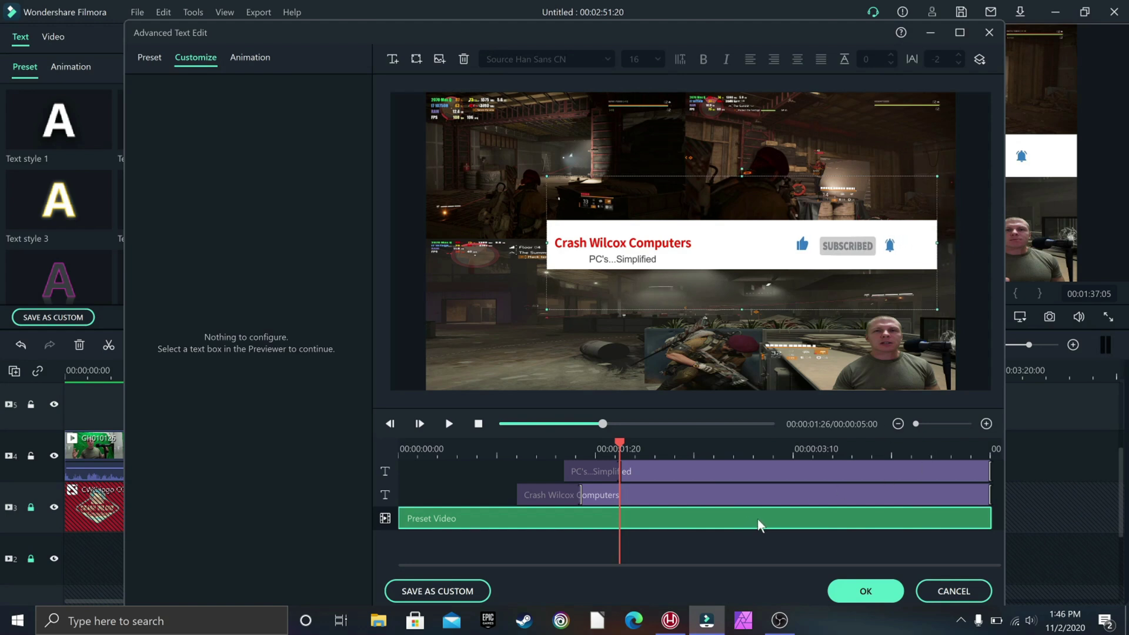
left_click(865, 591)
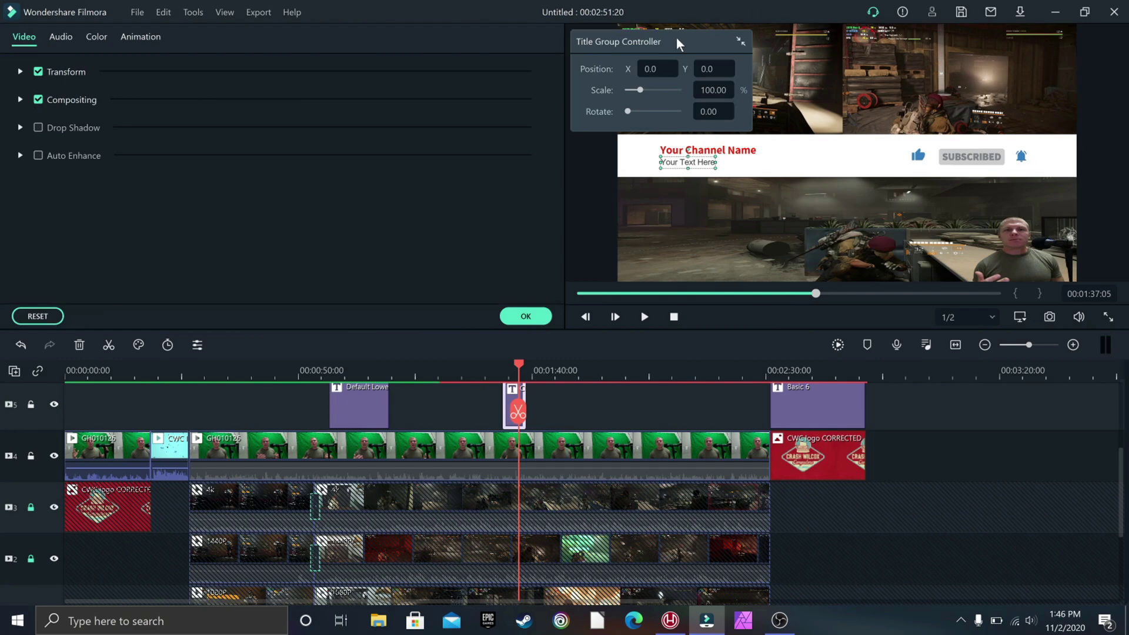
left_click(523, 315)
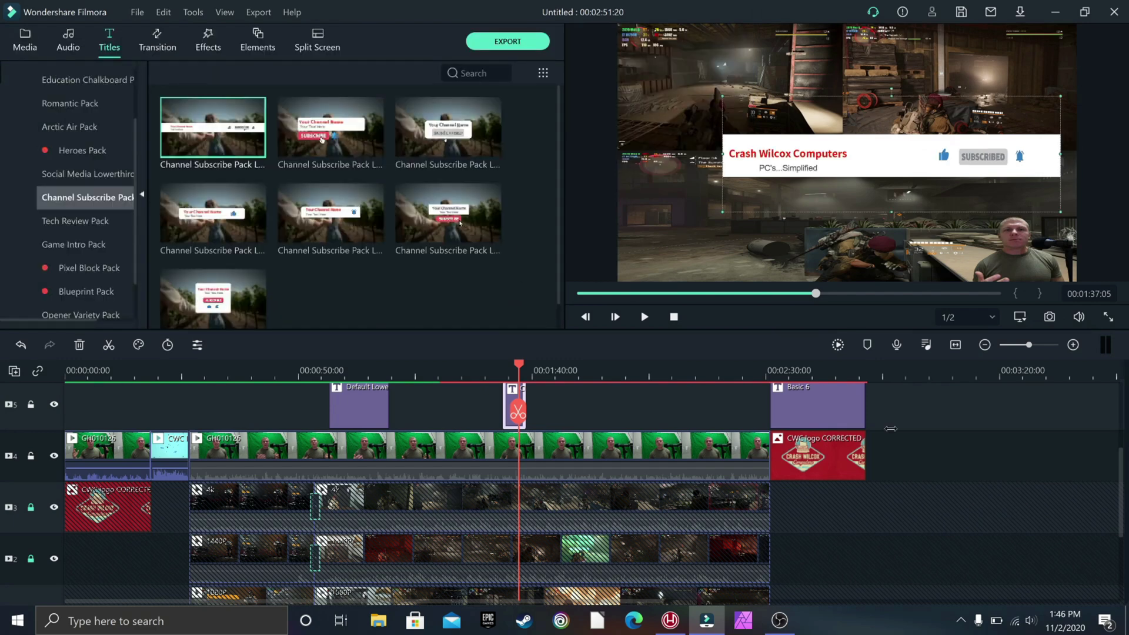
Step: Move the white banner, tagline and channel name to the frame's bottom-left corner, beside the webcam figure, with the text on the banner
left_click_drag(925, 158, 802, 261)
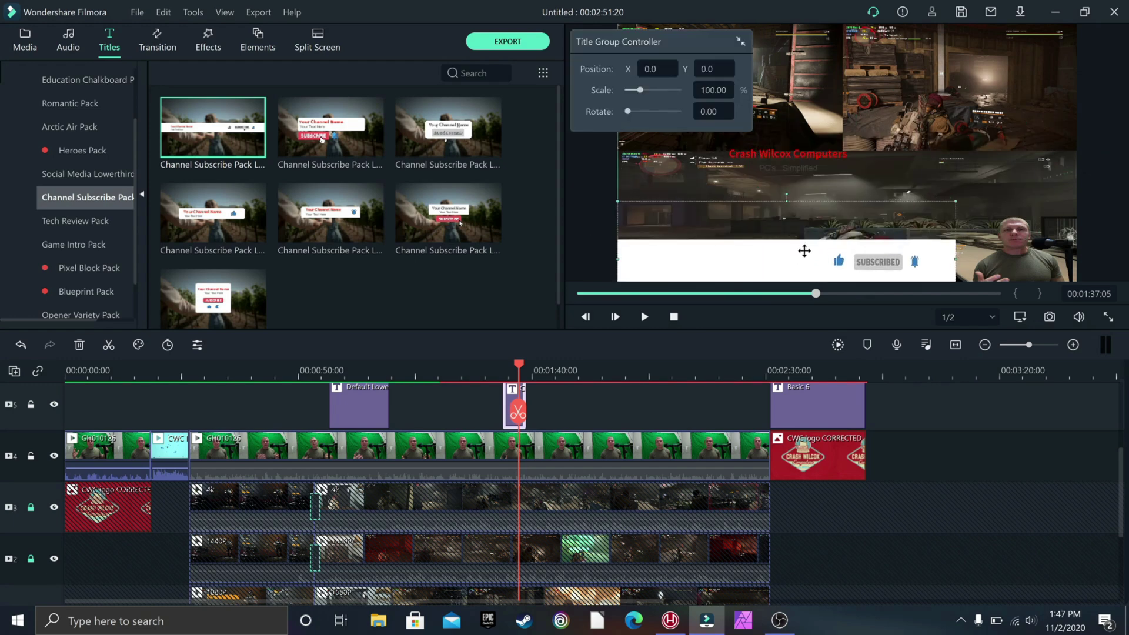
mouse_move(520, 363)
left_mouse_down()
mouse_move(501, 368)
mouse_move(514, 364)
left_mouse_up()
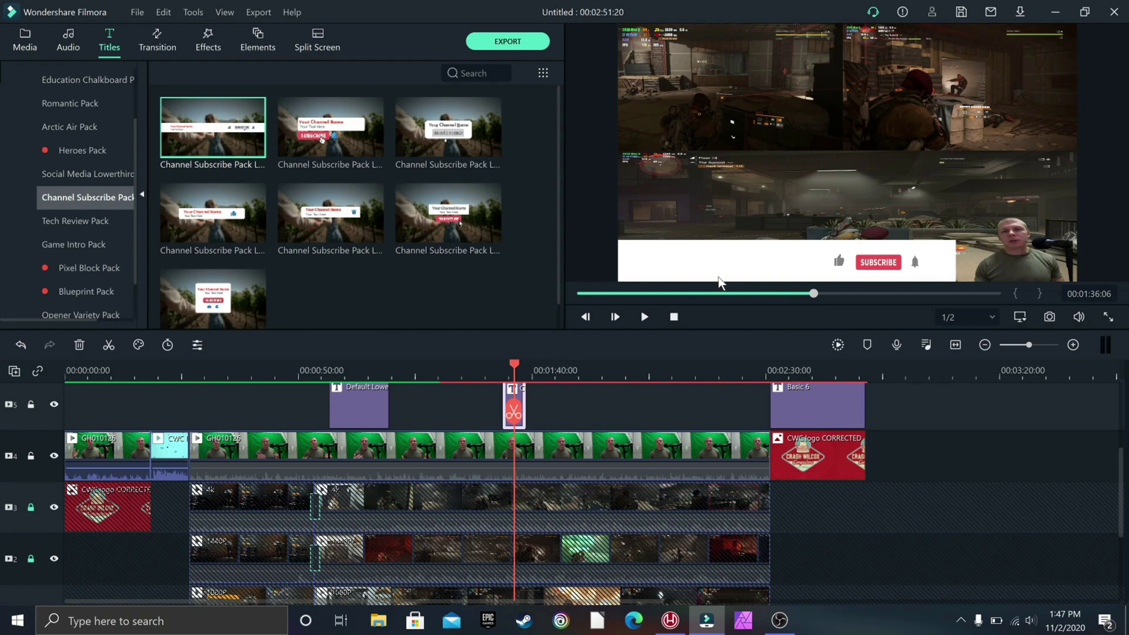
left_click(774, 167)
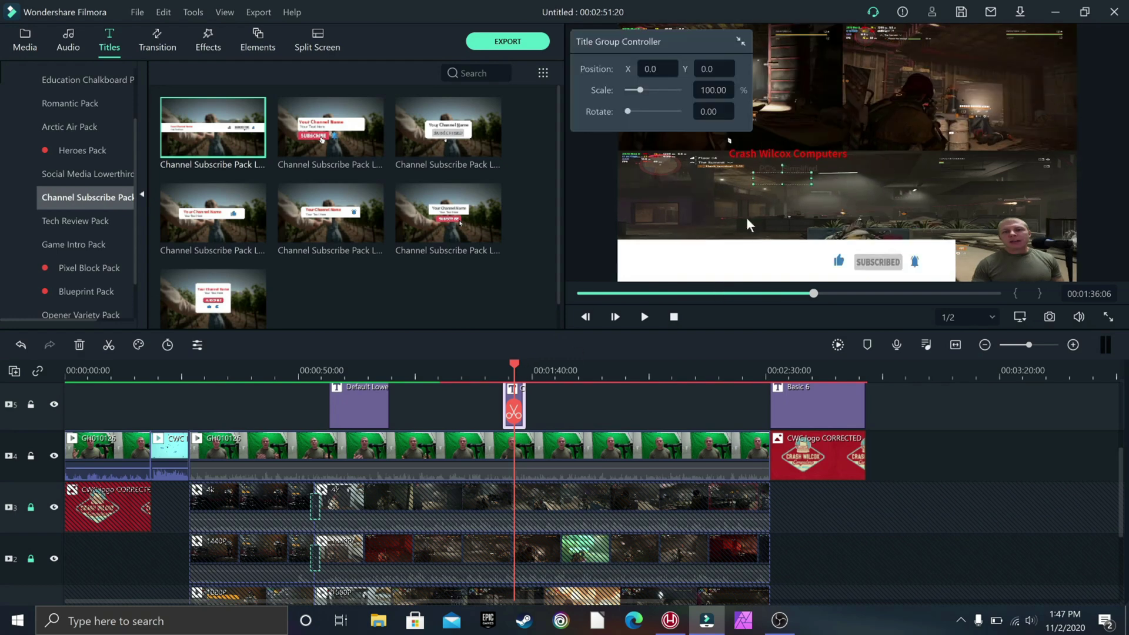
left_click_drag(771, 170, 716, 273)
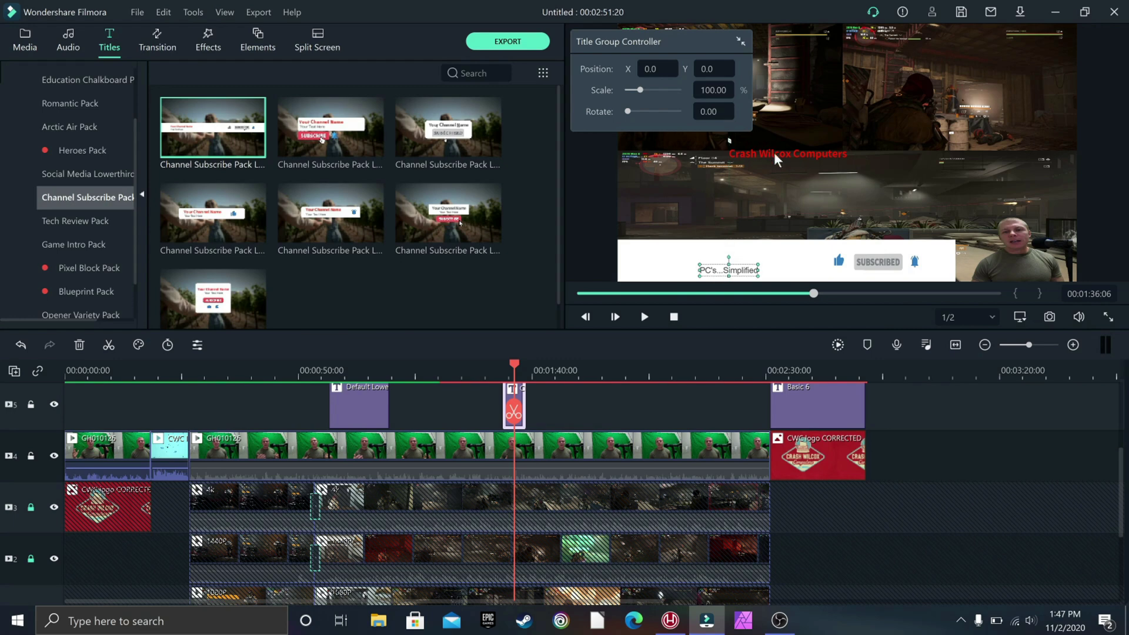
left_click_drag(774, 153, 717, 256)
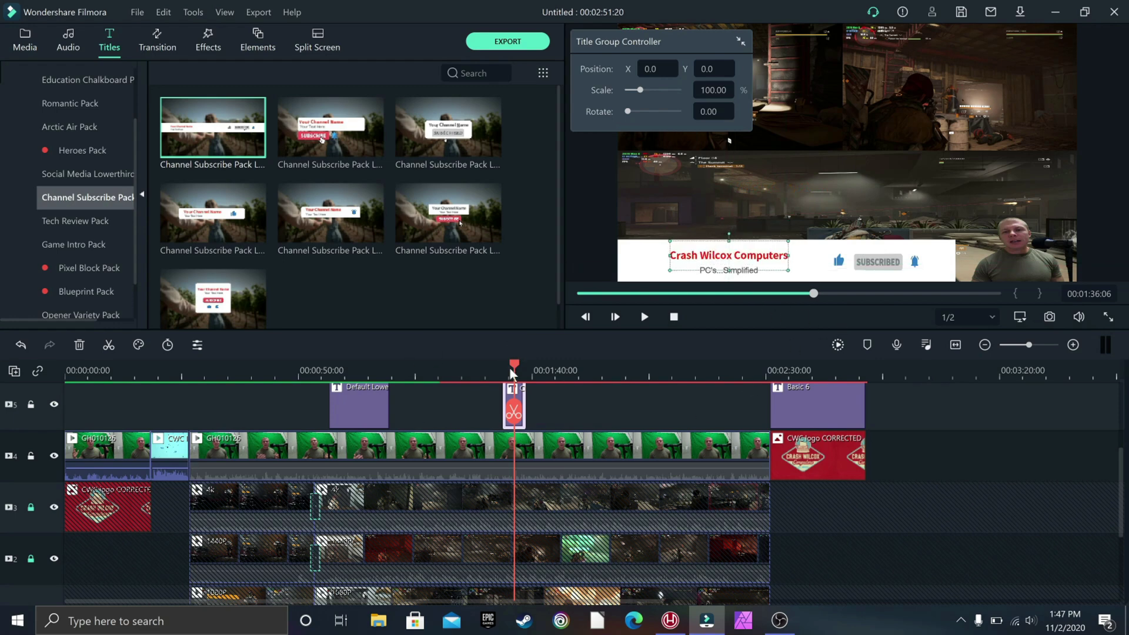
Step: Add the "Subscribe button" clip from the project media to track 5 at 00:01:58:16
left_click_drag(515, 366, 618, 380)
left_click(29, 41)
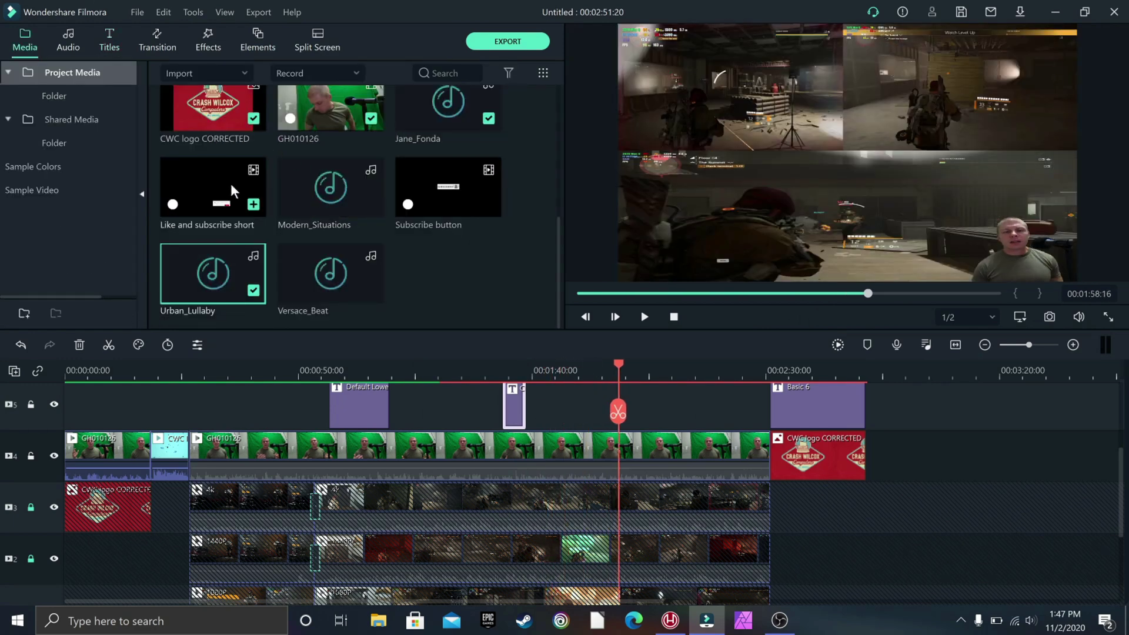
left_click(450, 187)
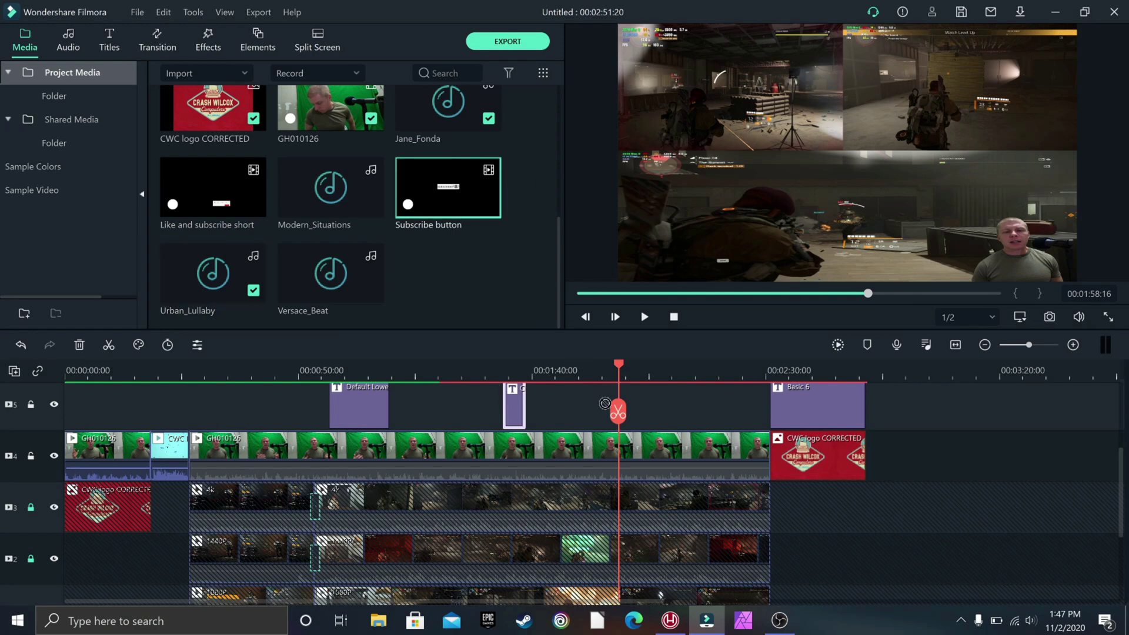
left_click_drag(604, 403, 621, 422)
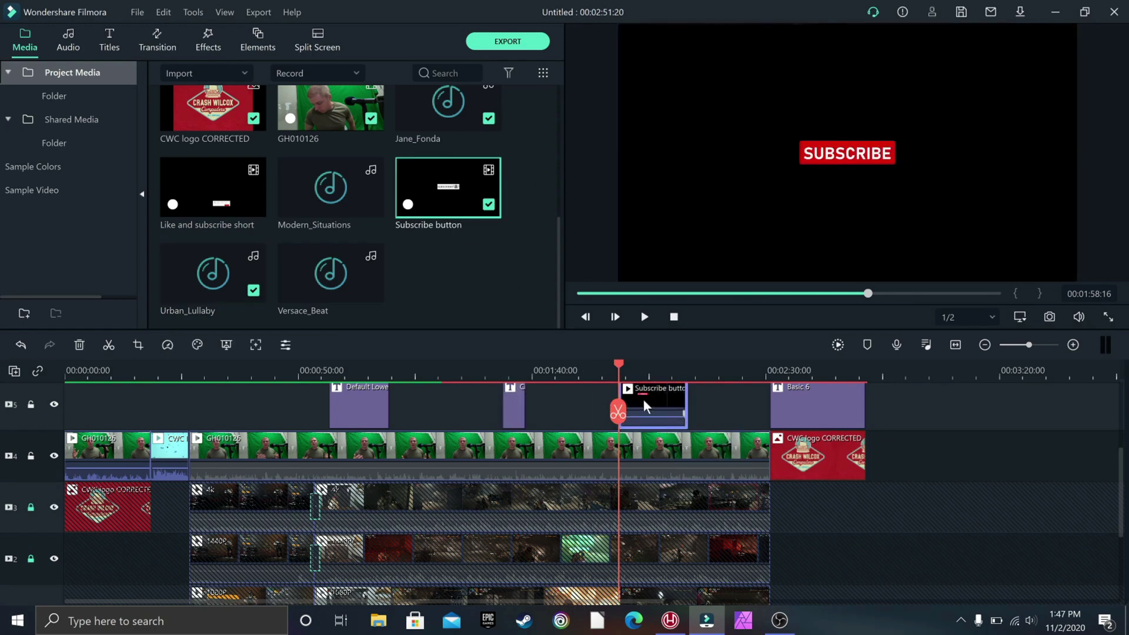
Step: Crop the "Subscribe button" clip with a custom ratio to 396 x 91, tight around the red SUBSCRIBE button
right_click(644, 400)
left_click(715, 219)
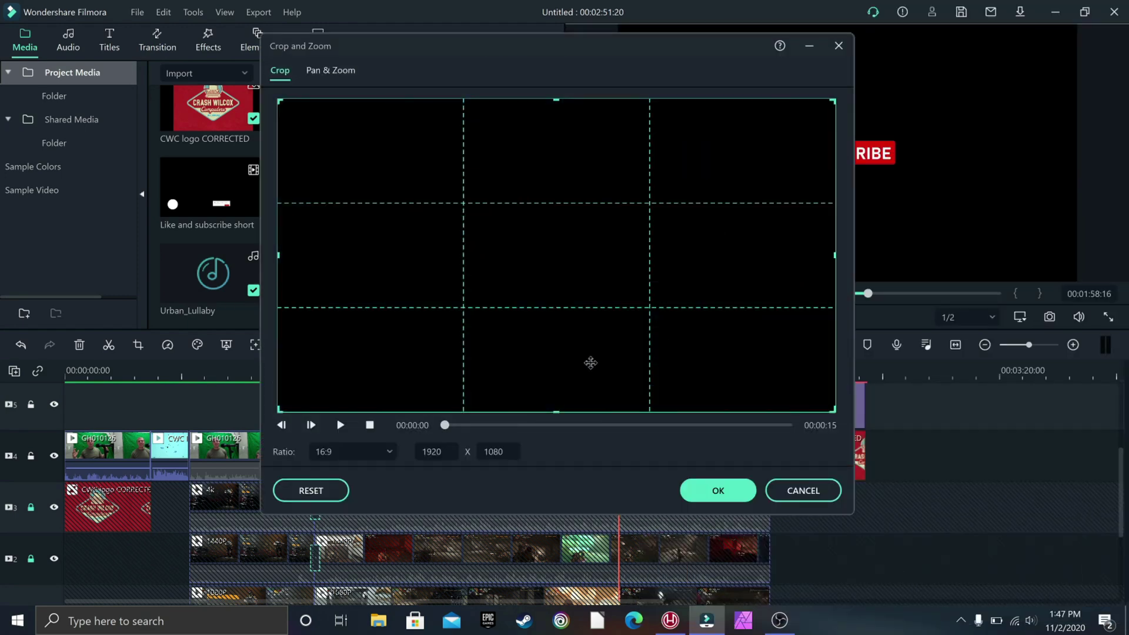
left_click(359, 457)
left_click(345, 596)
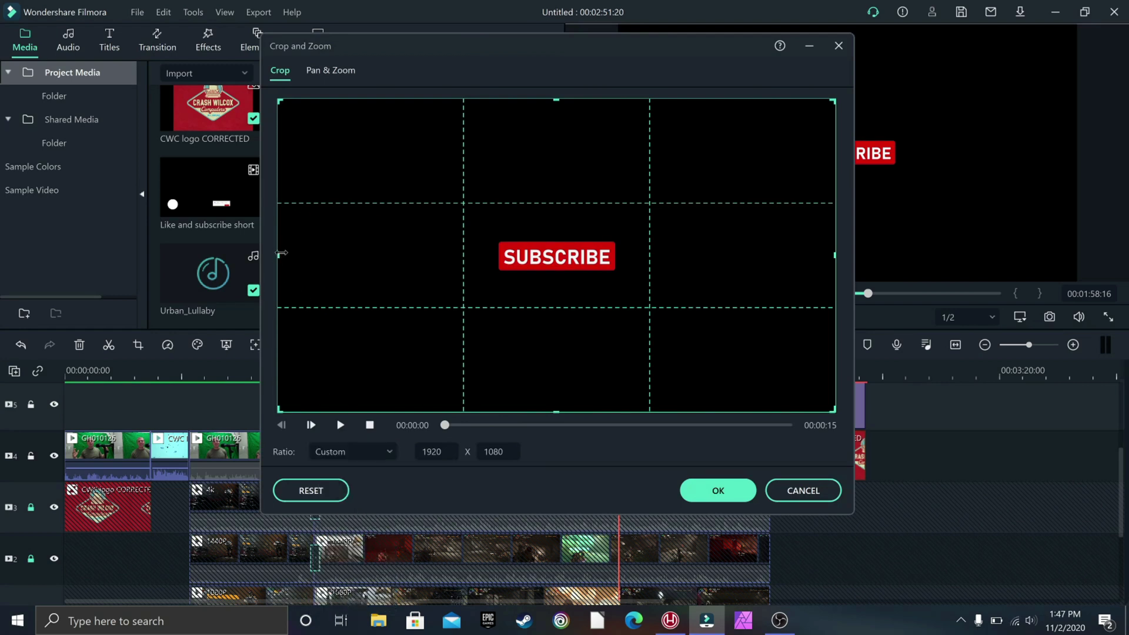
left_click_drag(281, 253, 499, 251)
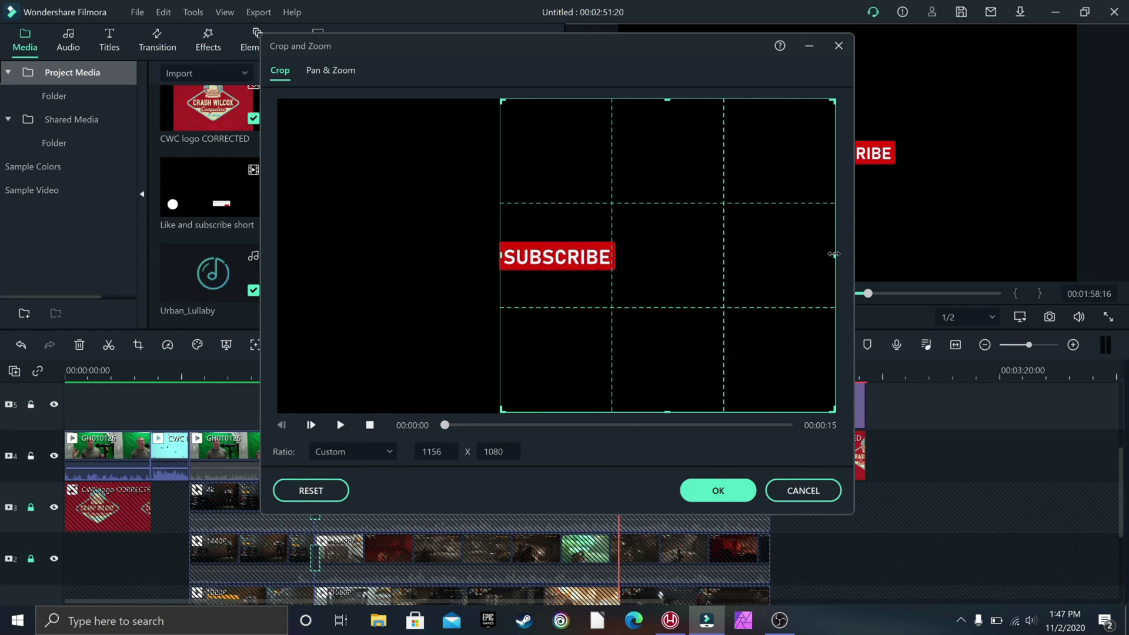
left_click_drag(829, 256, 616, 263)
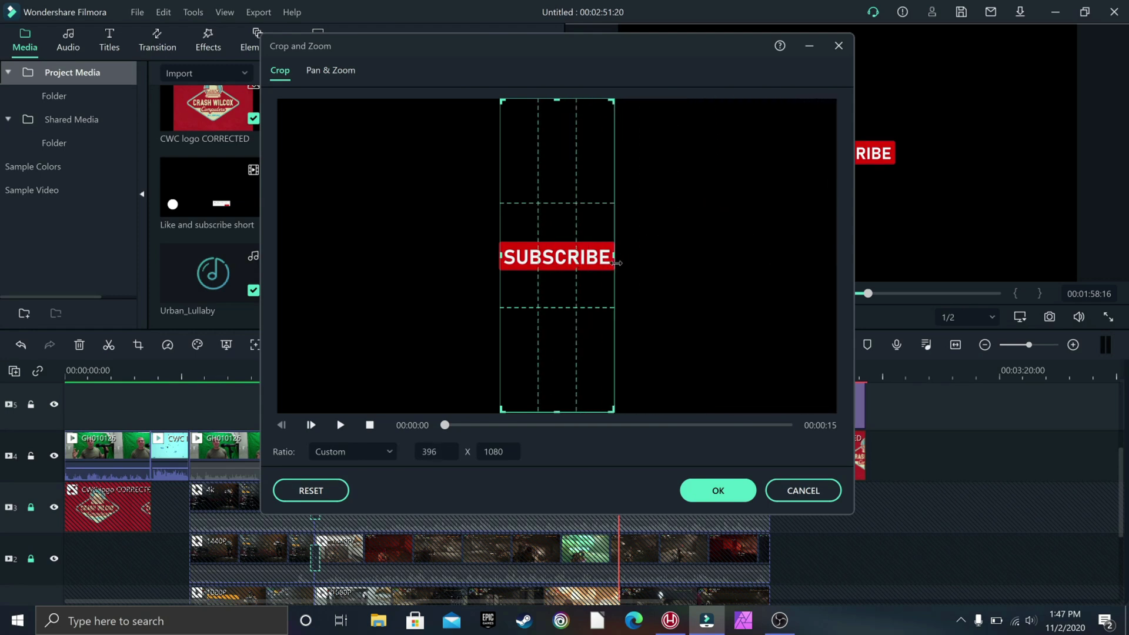
left_click_drag(557, 100, 528, 242)
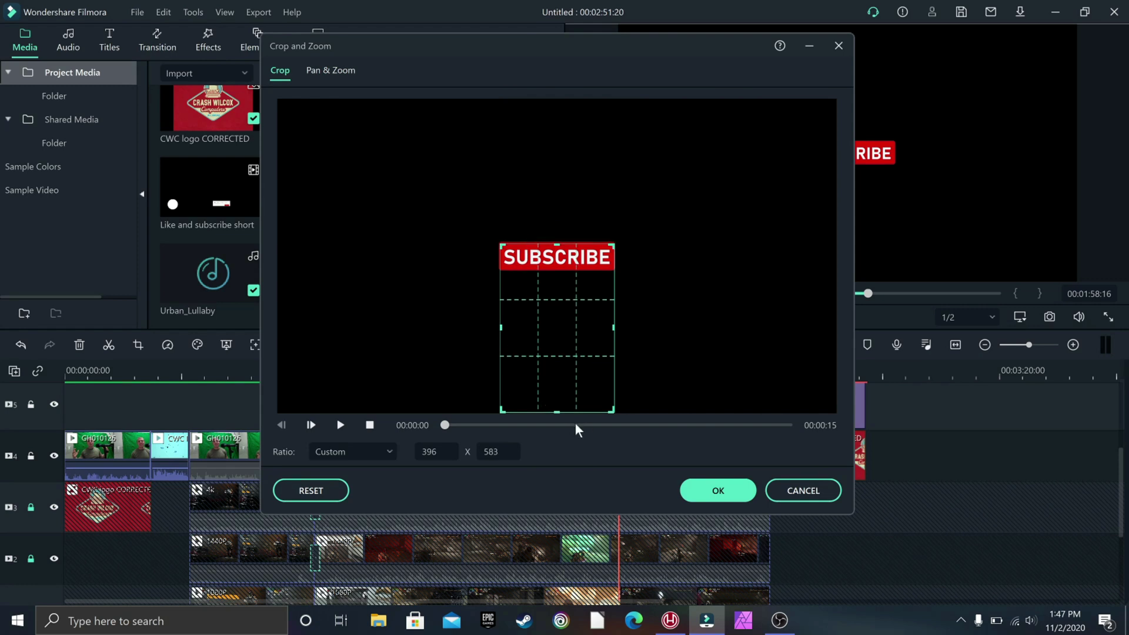
left_click_drag(559, 414, 555, 269)
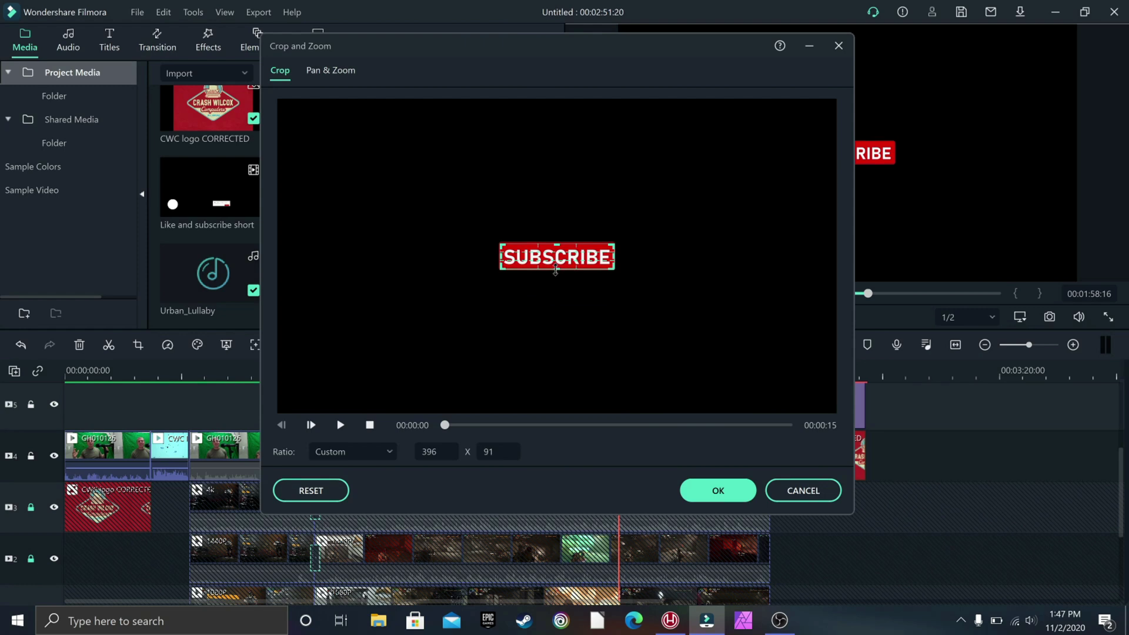
left_click(705, 495)
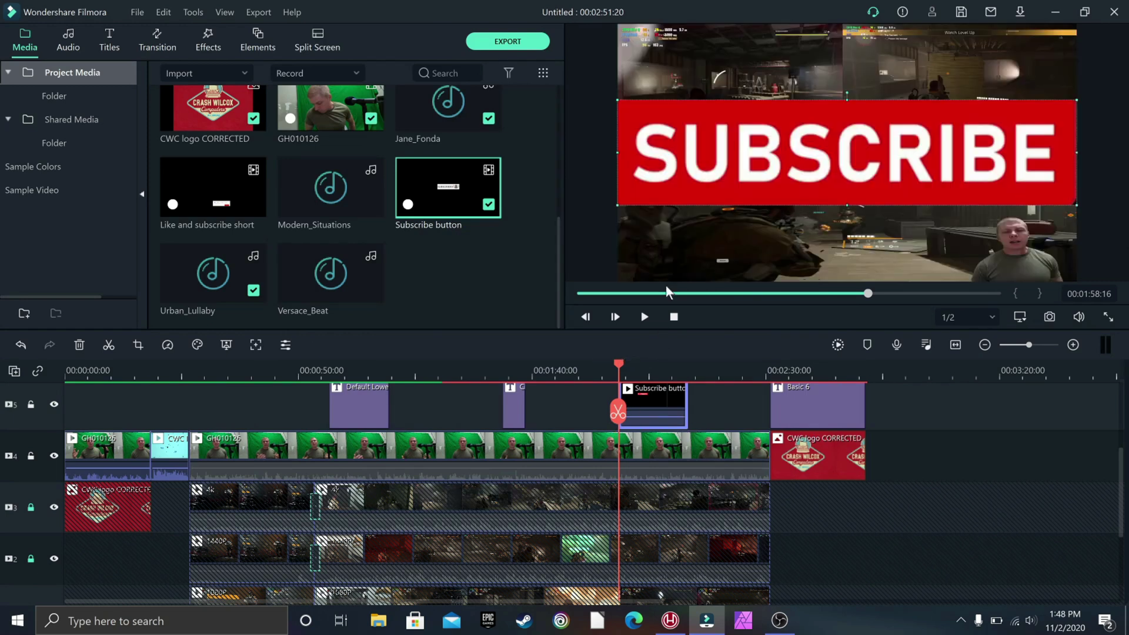
Step: Shrink the cropped SUBSCRIBE button to about a quarter of the frame width and place it in the bottom-right corner over the webcam figure
left_click_drag(617, 99, 862, 264)
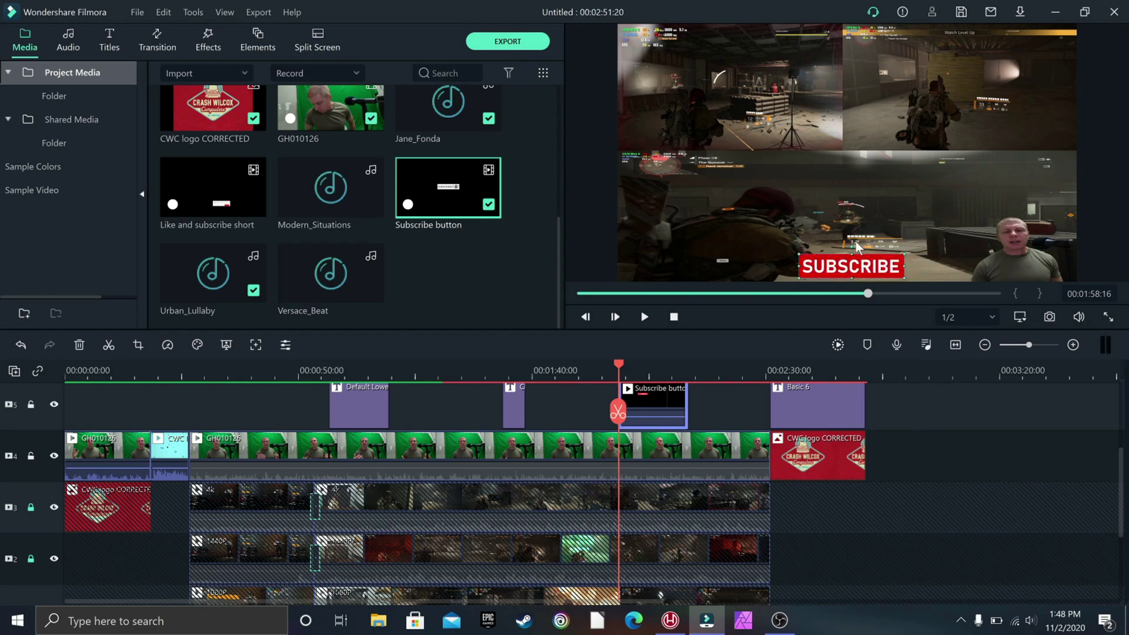
left_click_drag(902, 266, 1013, 264)
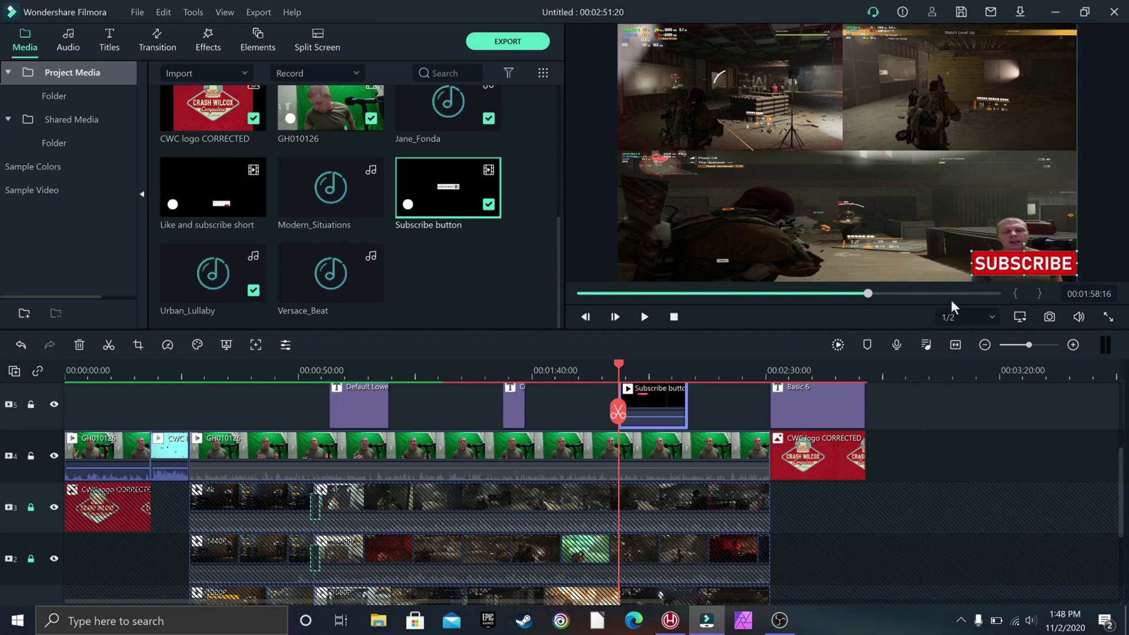
left_click(909, 463)
Step: Return the playhead to the start of the timeline and open the effects library
scroll(389, 482, "down", 1)
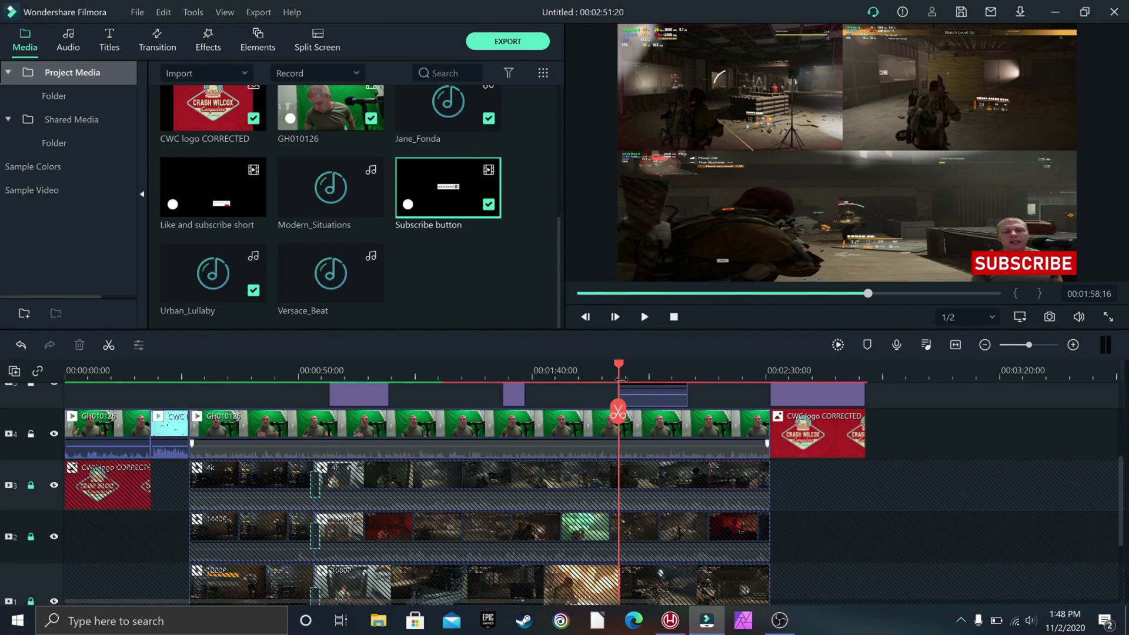
left_click_drag(619, 364, 47, 382)
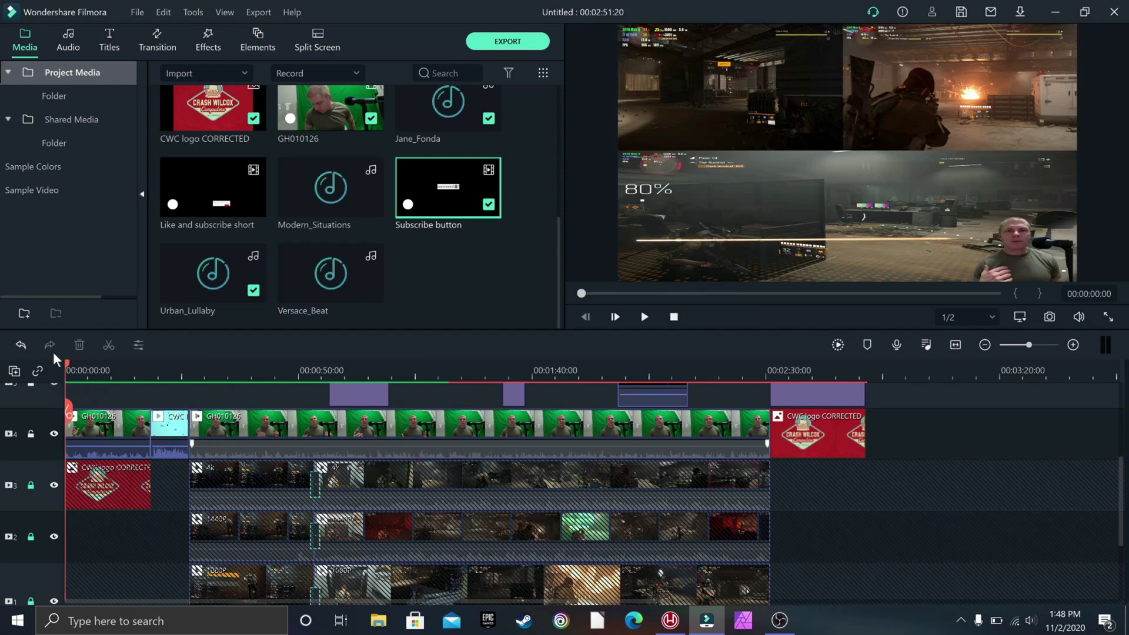
left_click(207, 38)
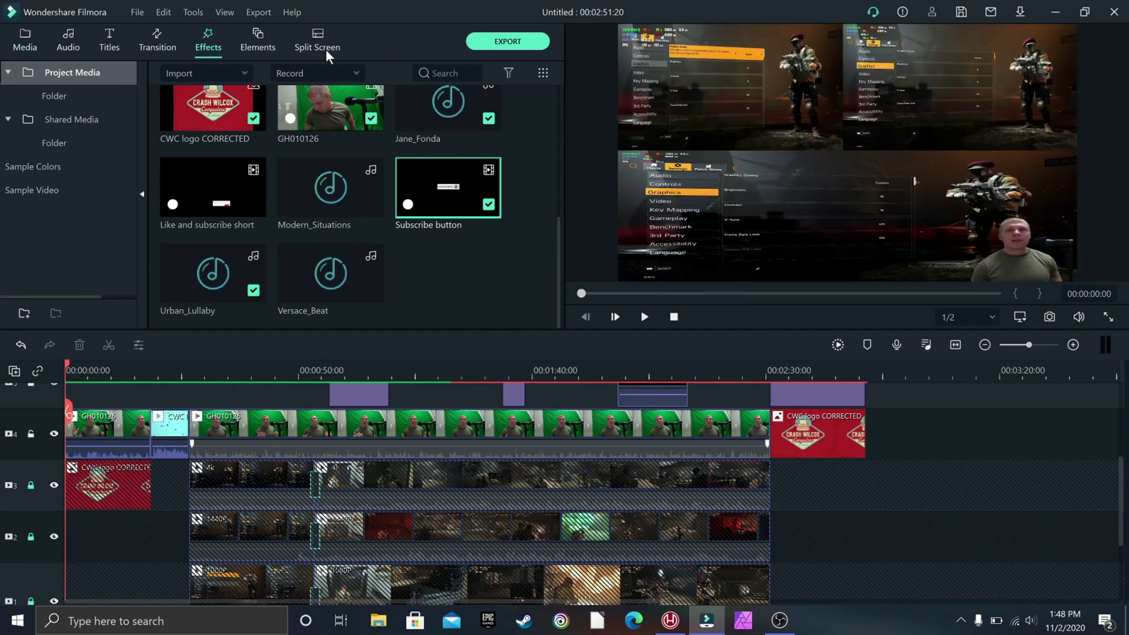
left_click(213, 43)
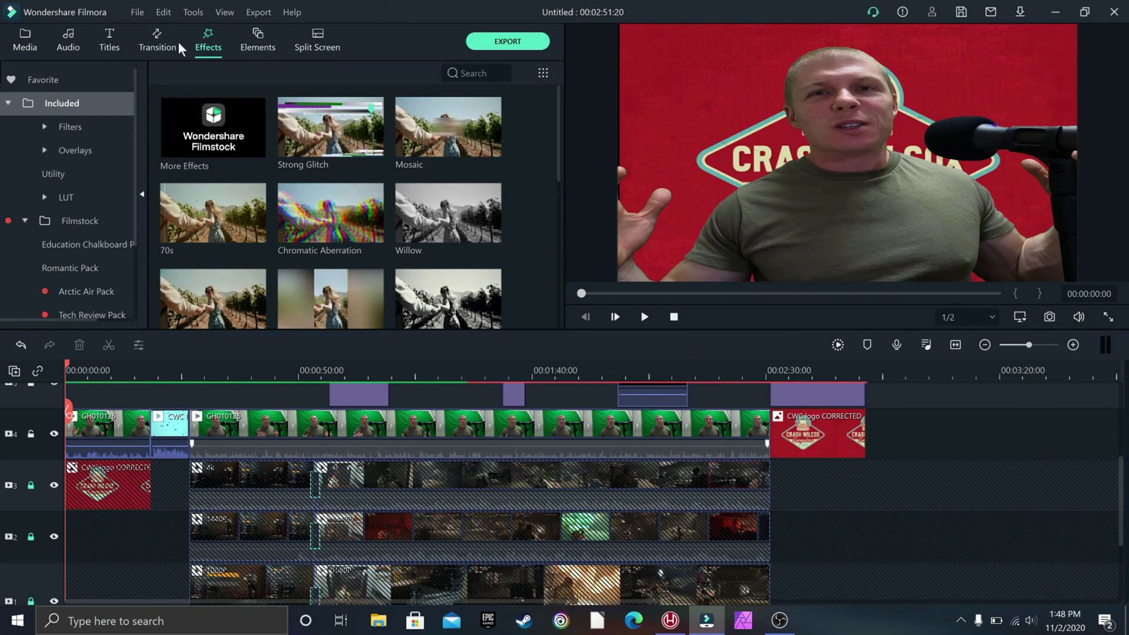
Step: Apply the basic Dissolve transition between the long webcam clip and the closing logo on track 4, and render the timeline preview
left_click(158, 42)
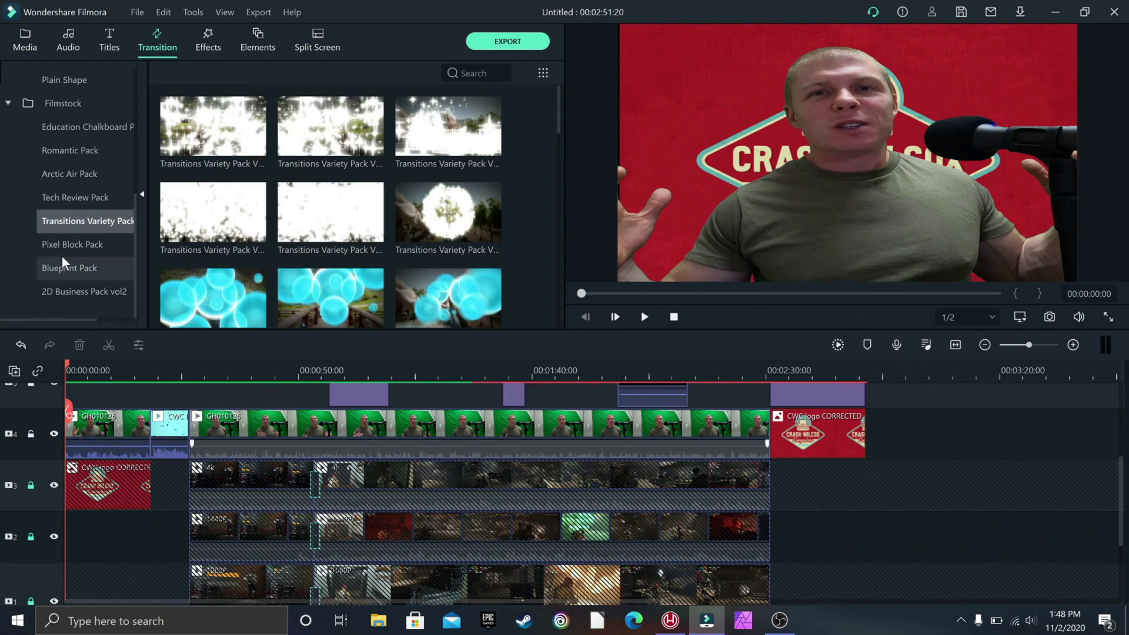
scroll(112, 207, "up", 5)
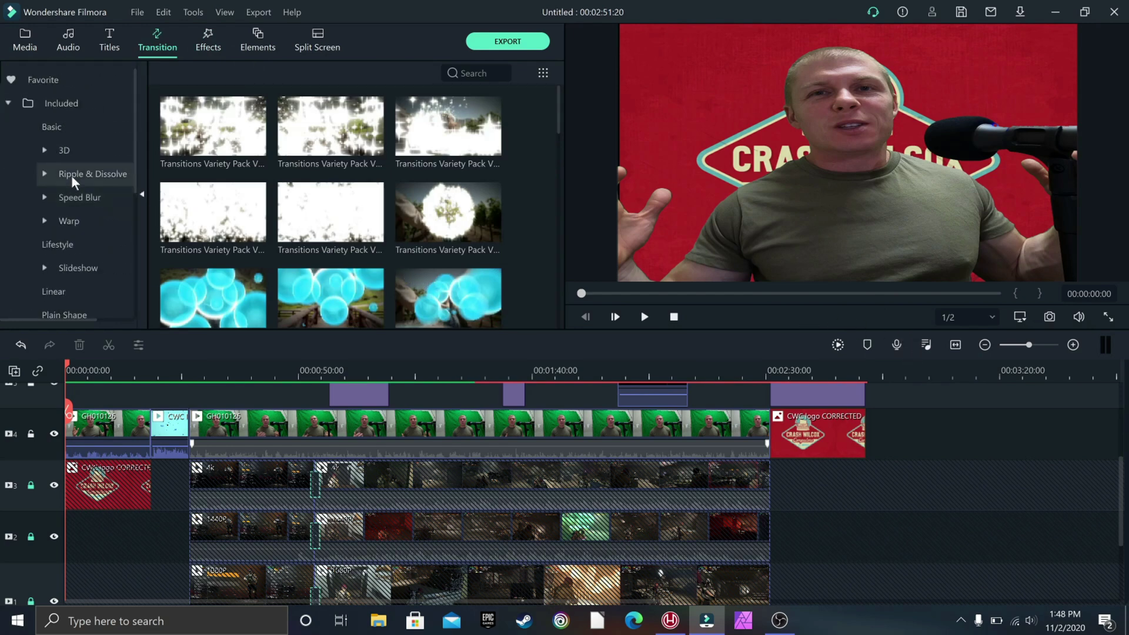
left_click(73, 176)
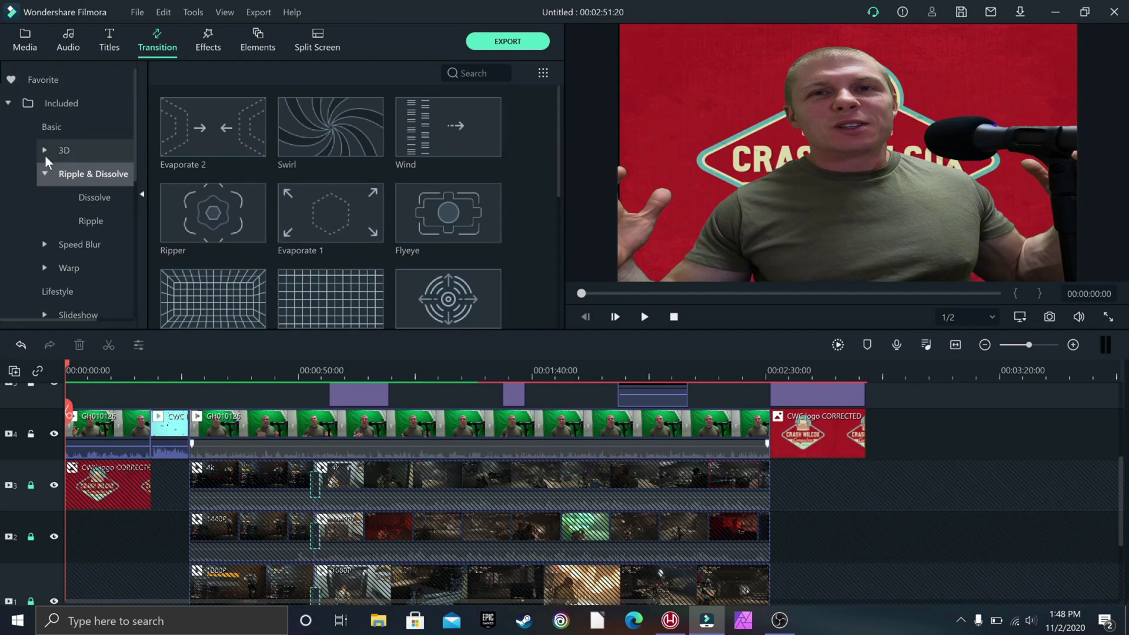
left_click(52, 126)
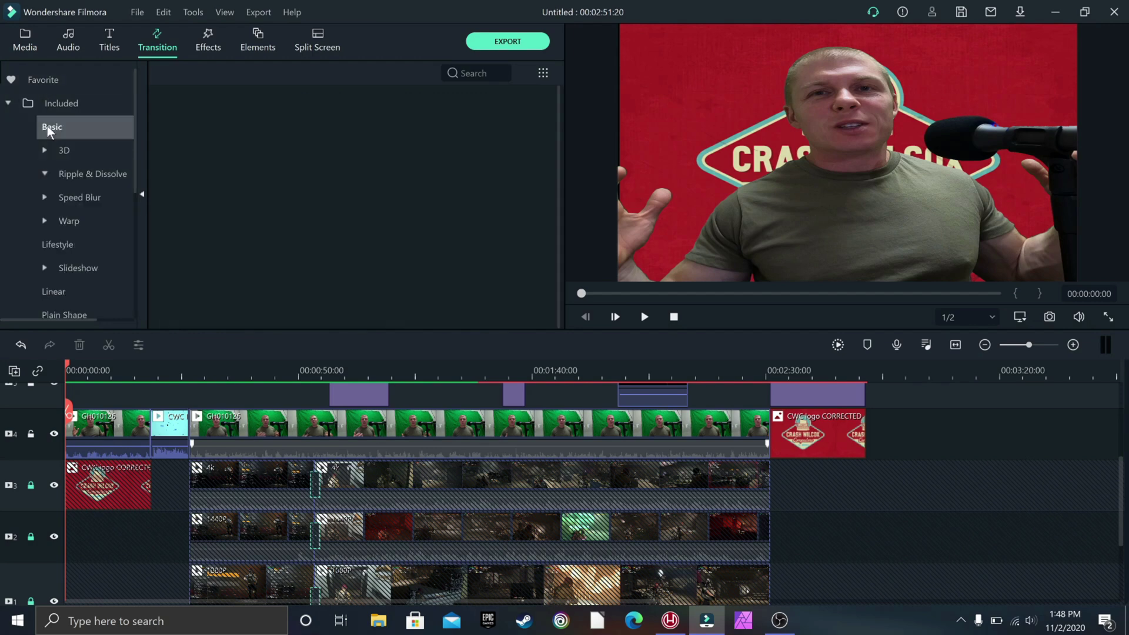
left_click_drag(236, 138, 772, 443)
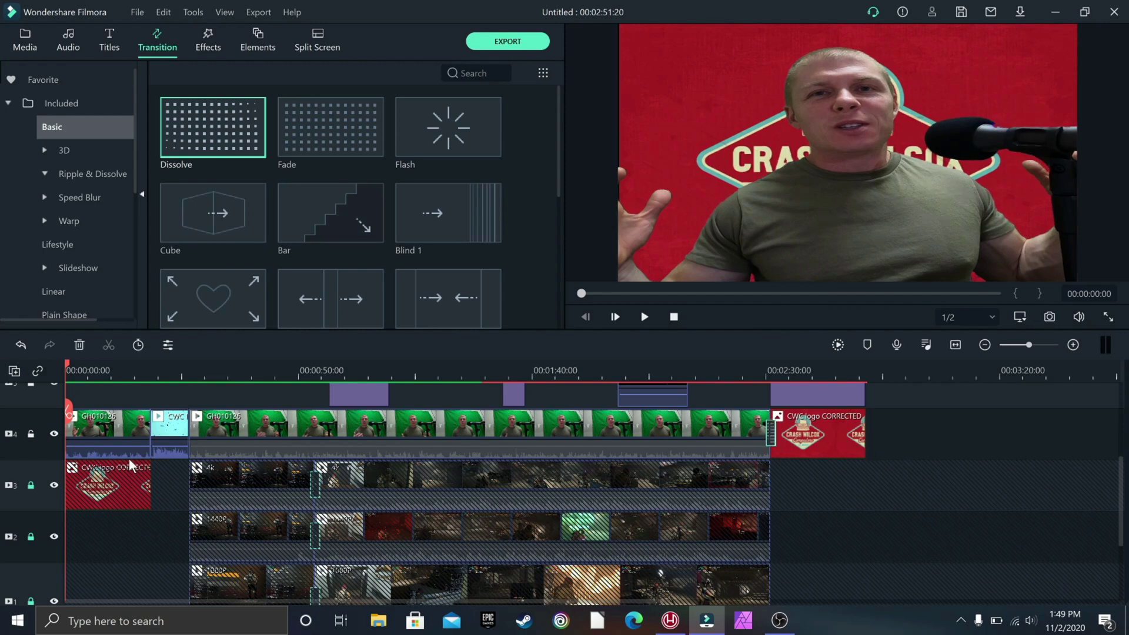
left_click(837, 346)
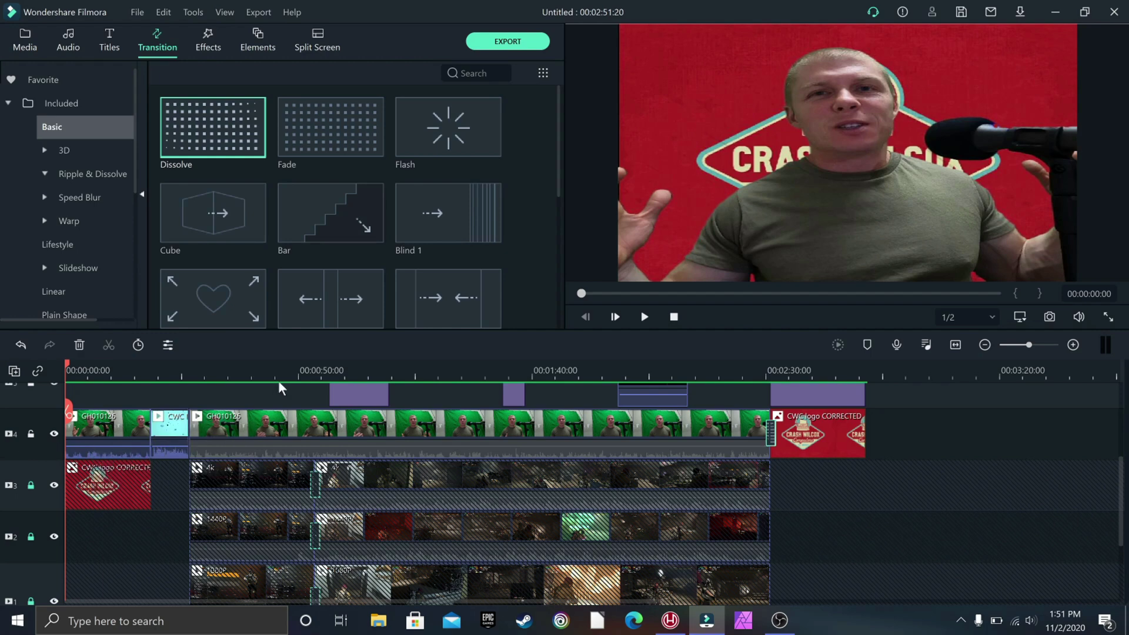
Step: Unlock video tracks 1, 2 and 3 so the gameplay clips can be selected
left_click_drag(274, 387, 364, 510)
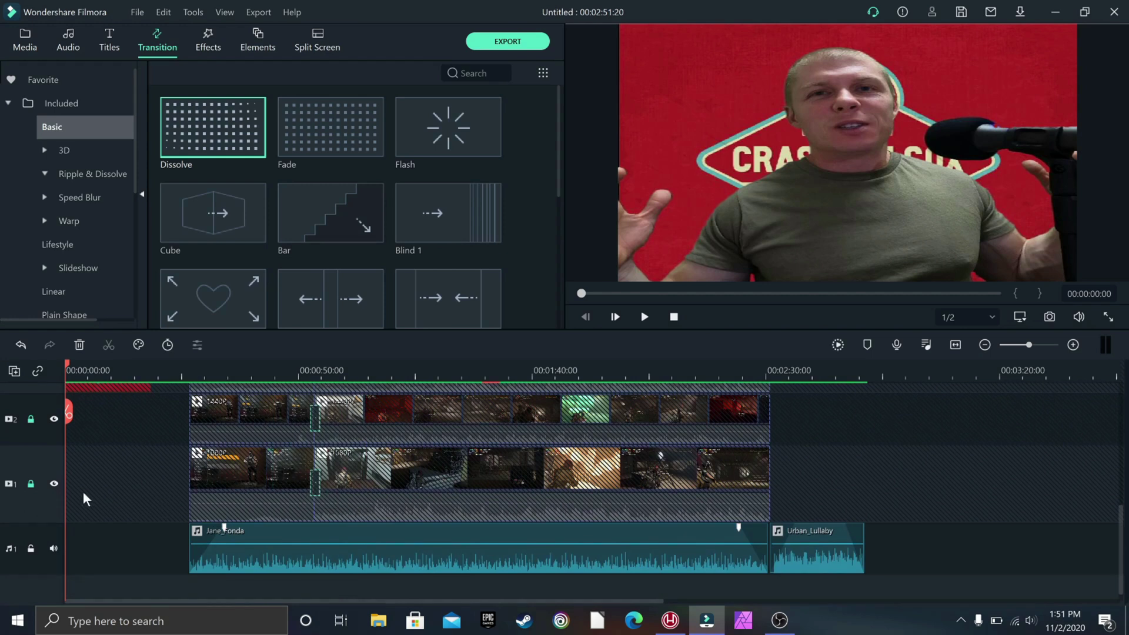
left_click(31, 483)
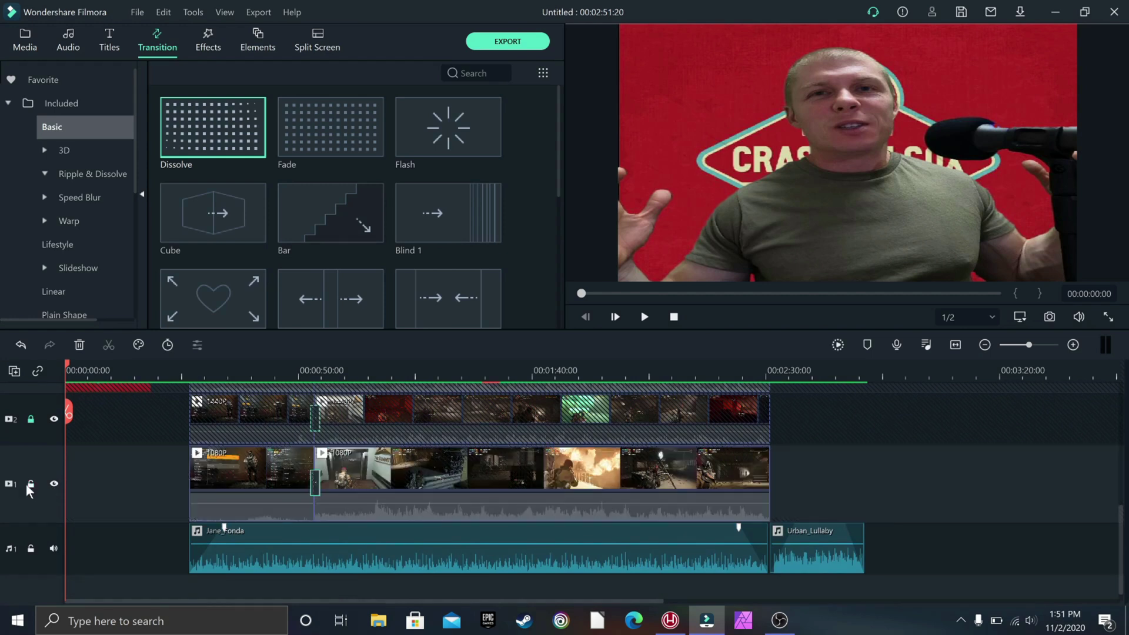
left_click(30, 419)
scroll(32, 411, "up", 1)
left_click(30, 389)
scroll(33, 411, "up", 1)
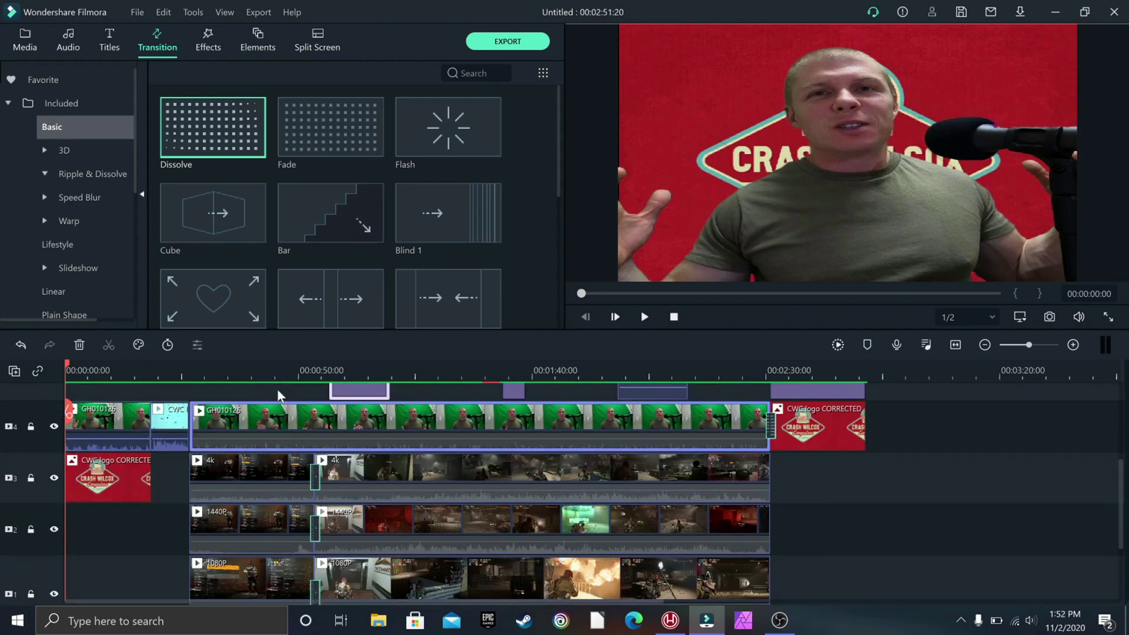
Step: Unmute the long webcam clip on track 4 together with all the 4k, 1440P and 1080P gameplay clips
left_click_drag(279, 391, 367, 546)
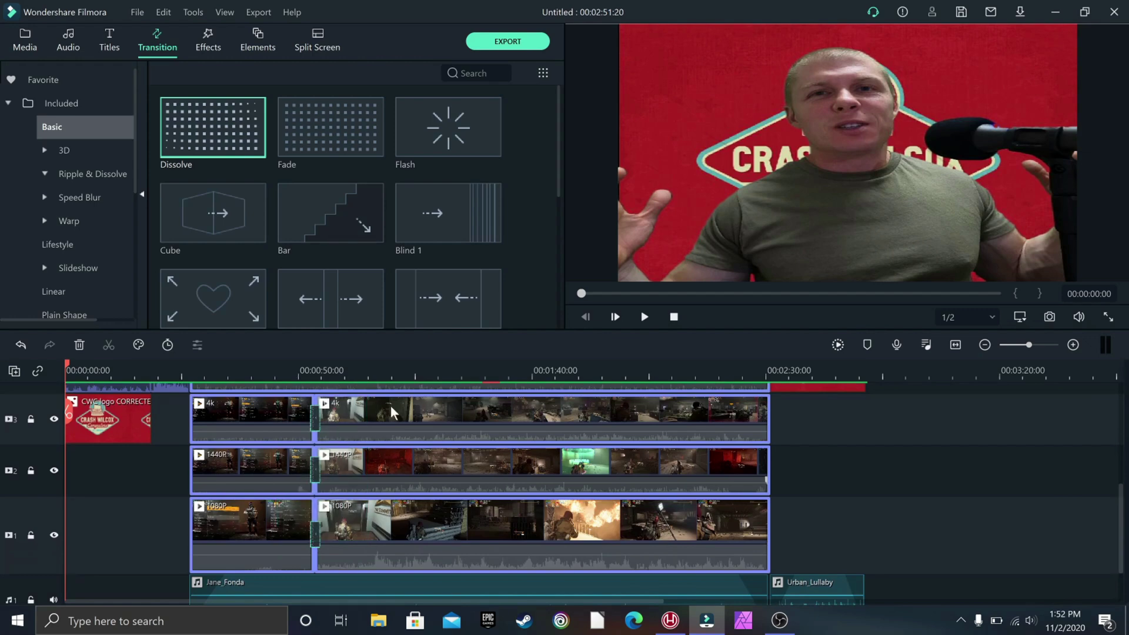
right_click(410, 404)
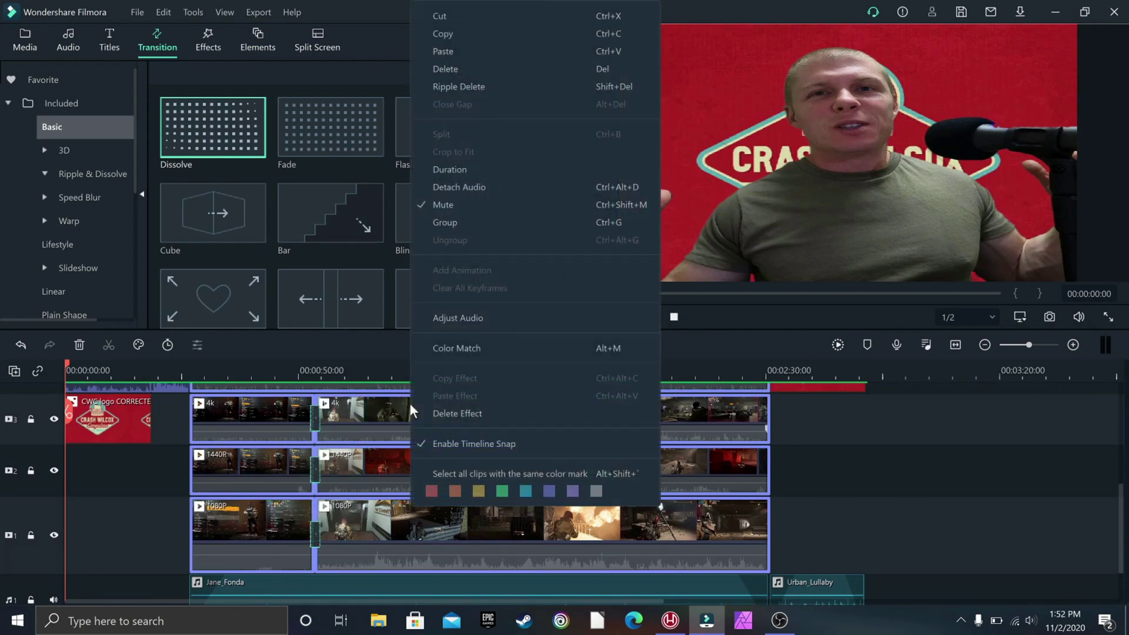
left_click(463, 205)
left_click(864, 524)
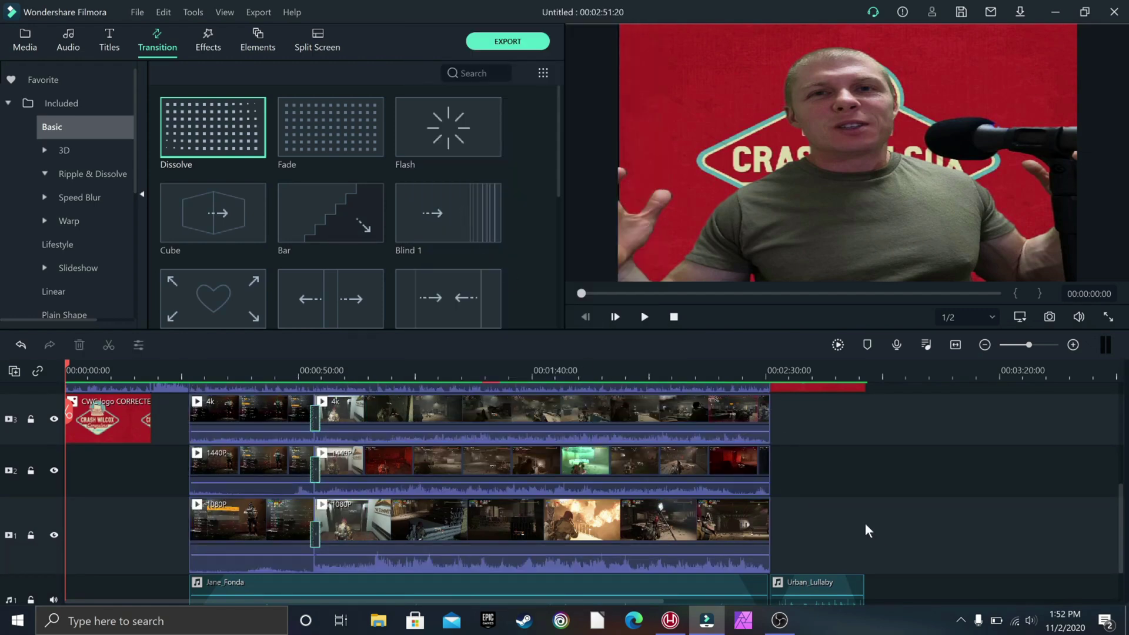
Step: Examine the audio waveforms of the webcam and gameplay clips across the timeline tracks
scroll(866, 523, "up", 1)
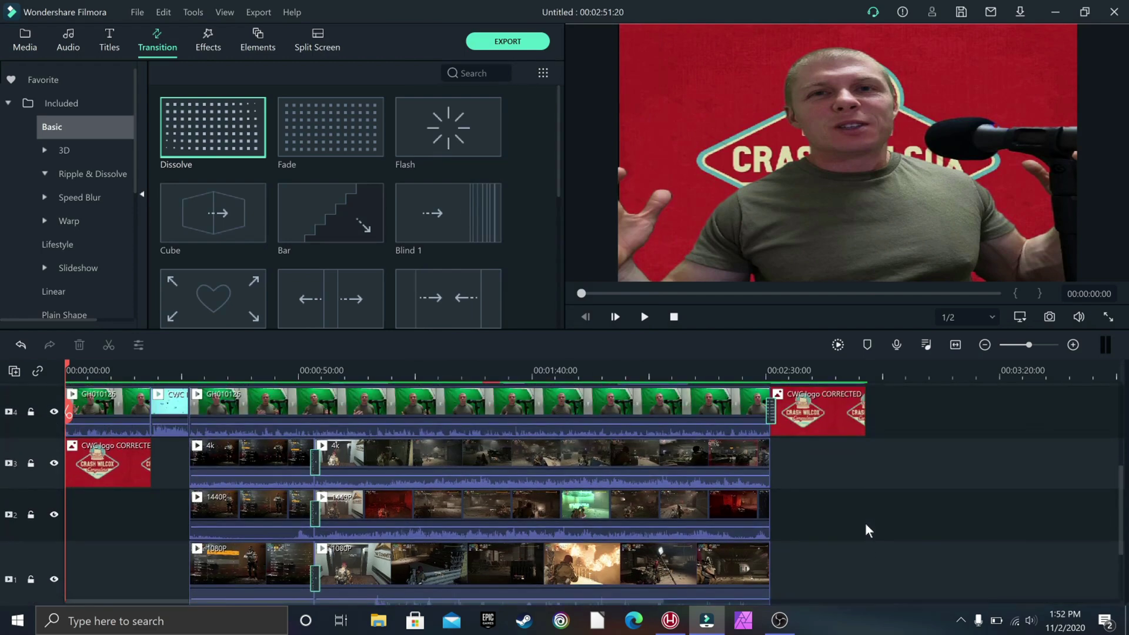
scroll(823, 514, "down", 1)
scroll(699, 513, "up", 1)
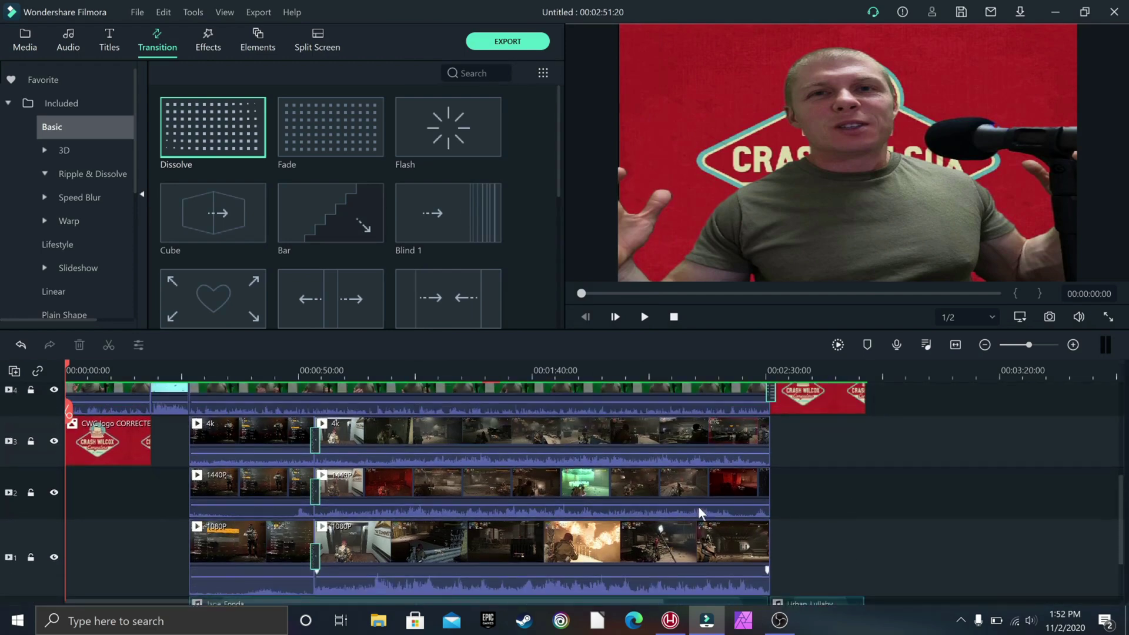
scroll(700, 512, "up", 1)
scroll(278, 397, "up", 1)
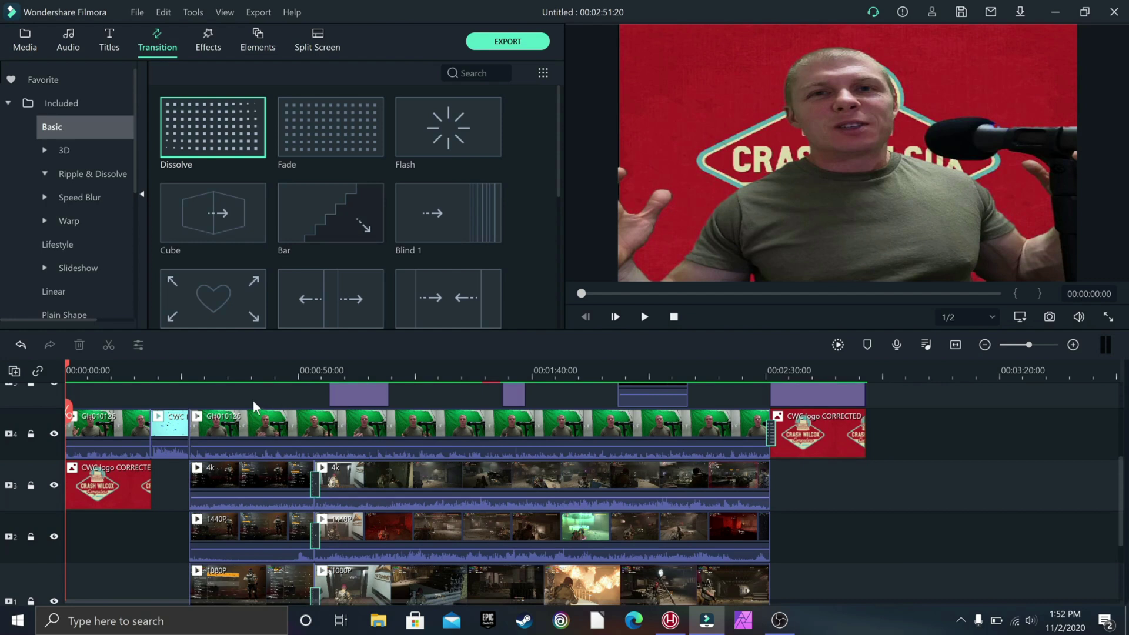
left_click(257, 427)
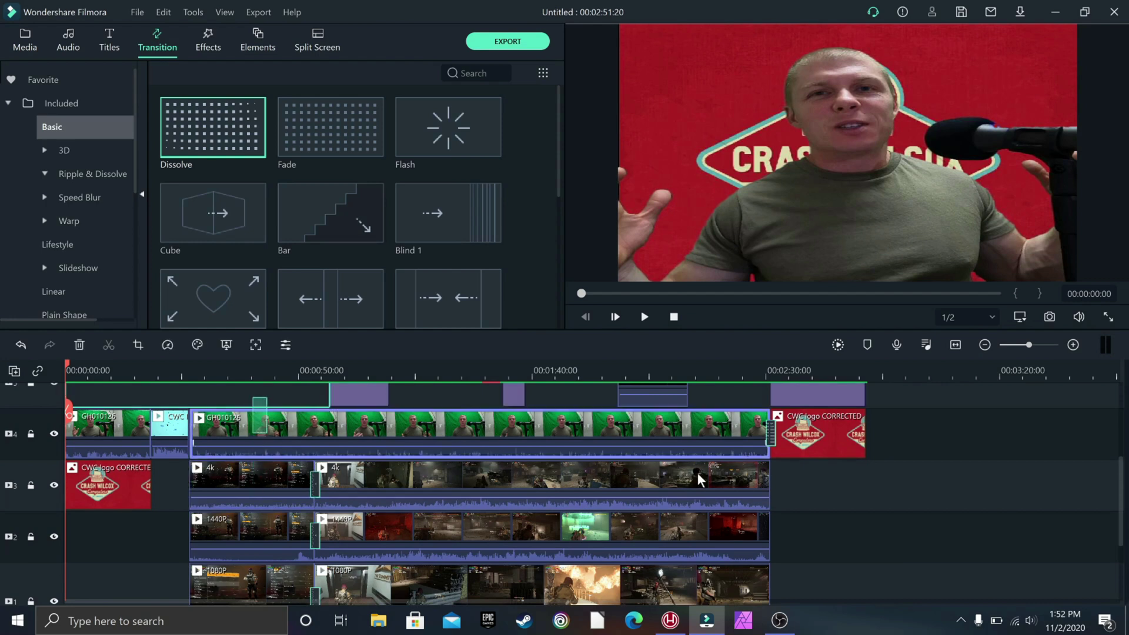
left_click(836, 497)
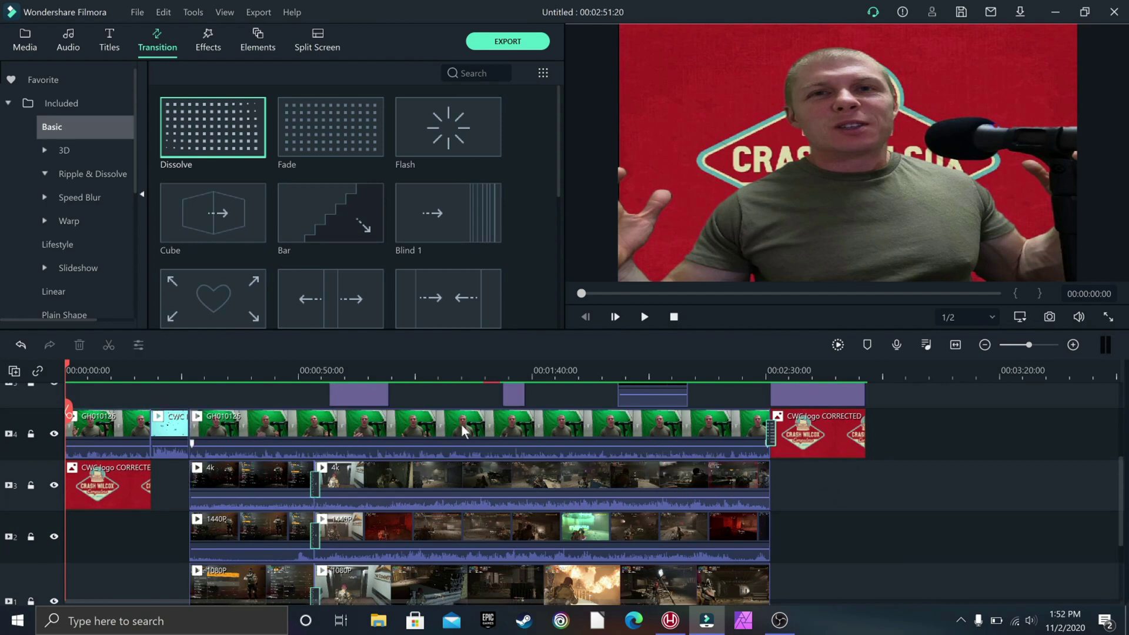
scroll(563, 469, "down", 3)
scroll(579, 476, "up", 4)
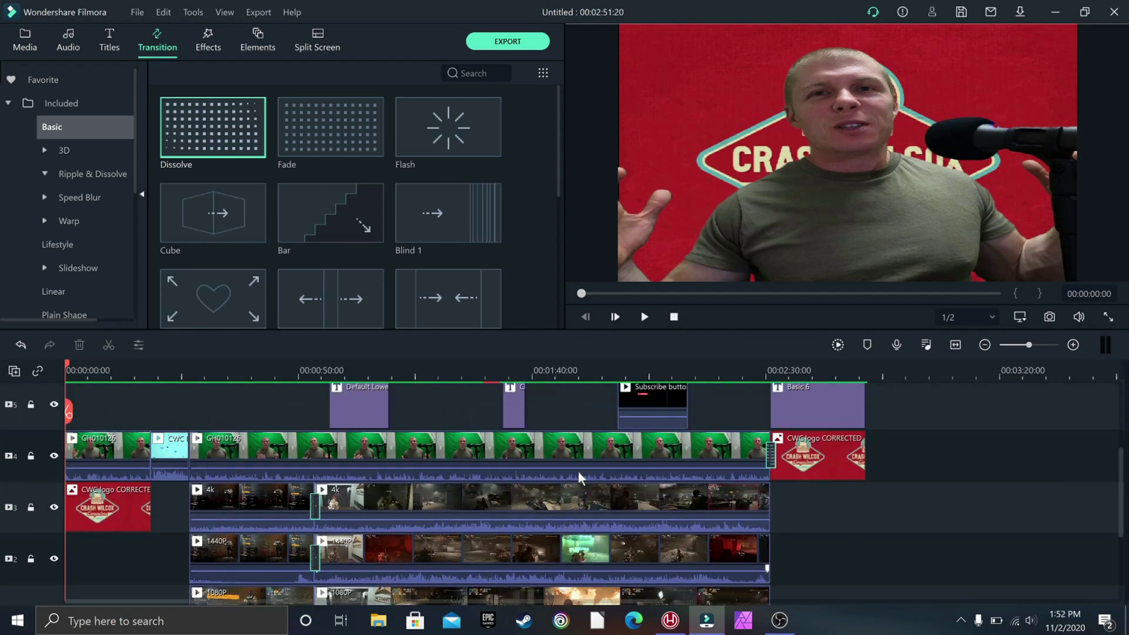
scroll(580, 476, "down", 1)
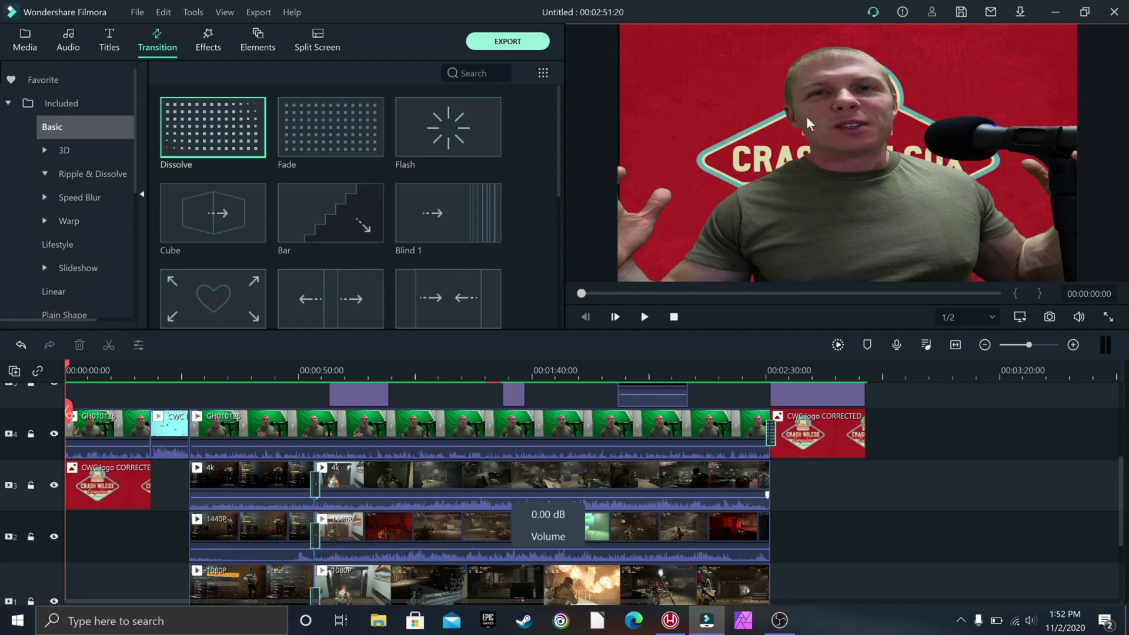
Step: Set up a local MP4 export named "Make a vid", saved in the "Tom Clancy's The Division 2" folder under Videos
key("ctrl+e")
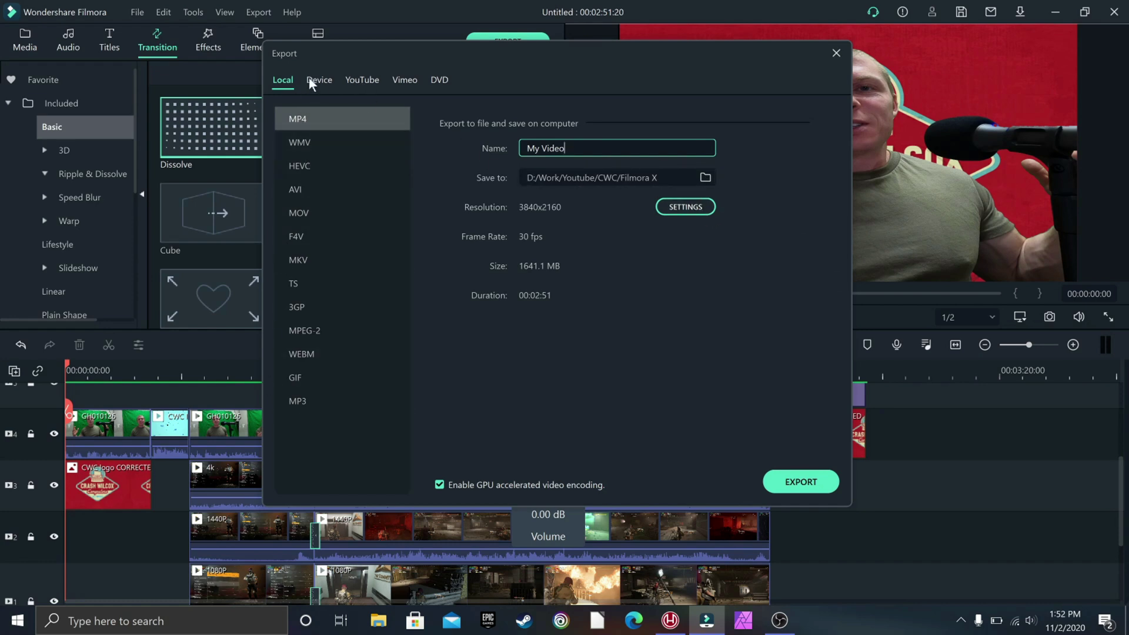
left_click(704, 178)
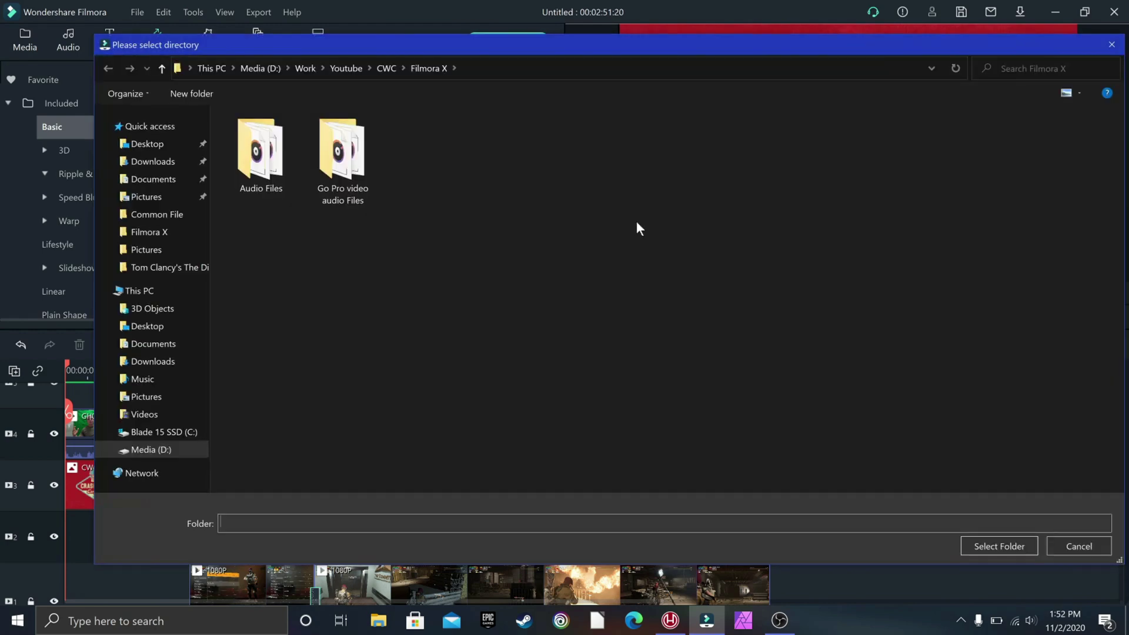
left_click(131, 415)
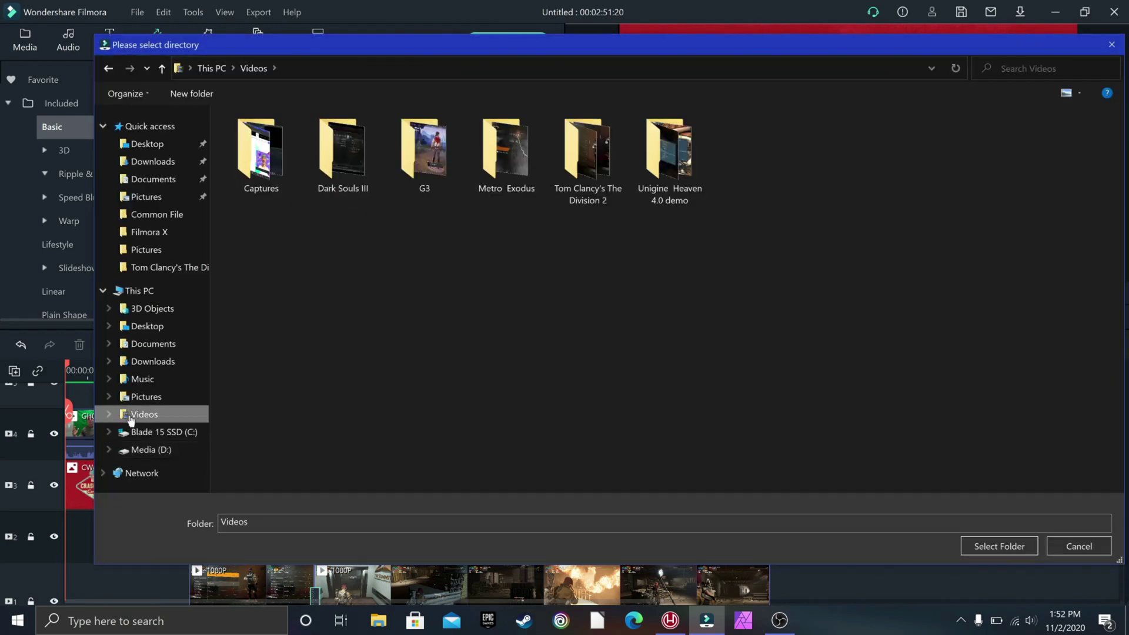
double_click(598, 151)
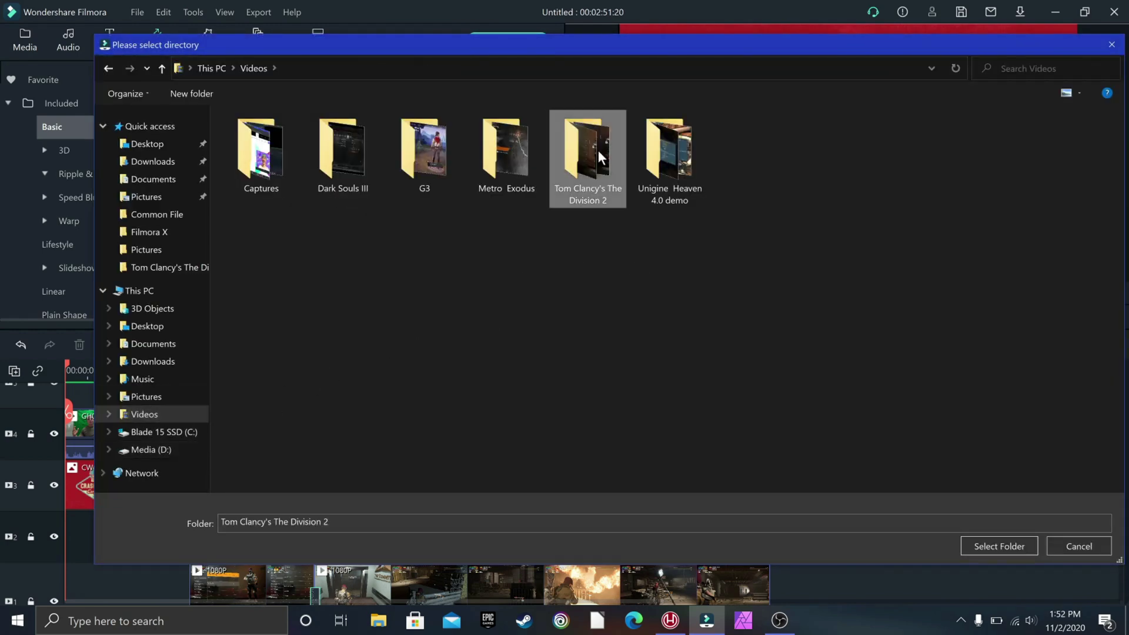
left_click(983, 541)
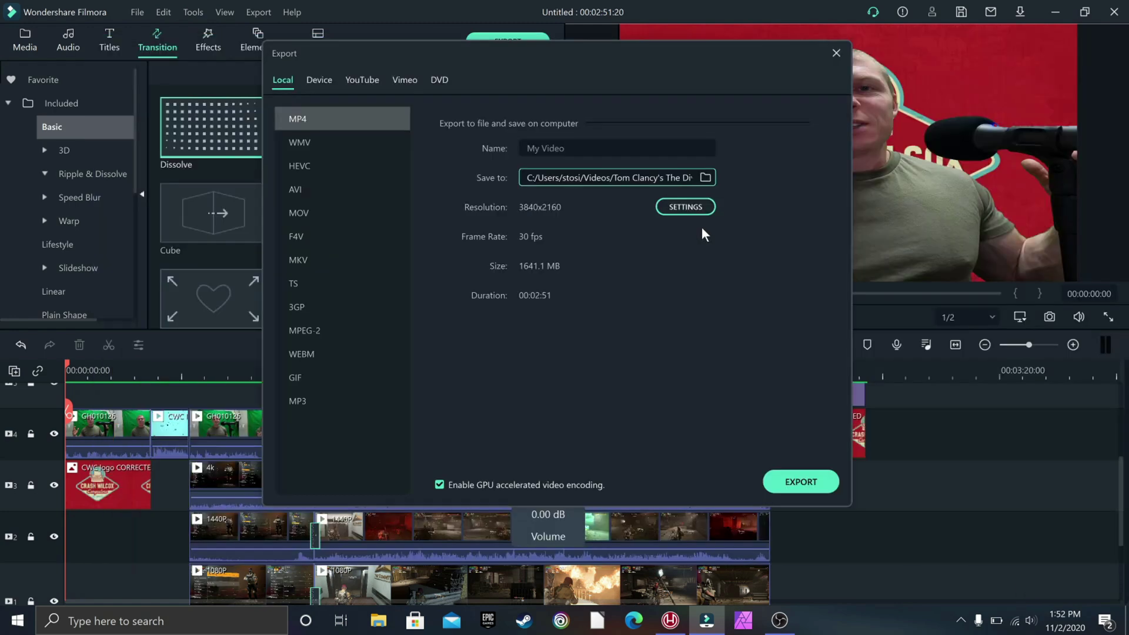
key("shift+Tab")
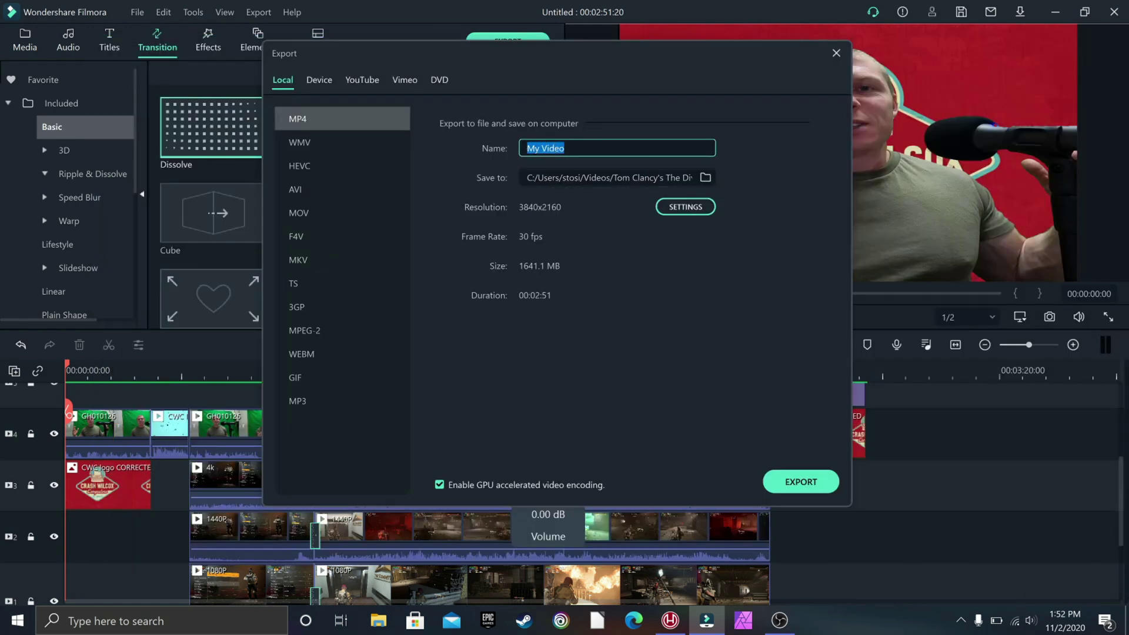
type("M")
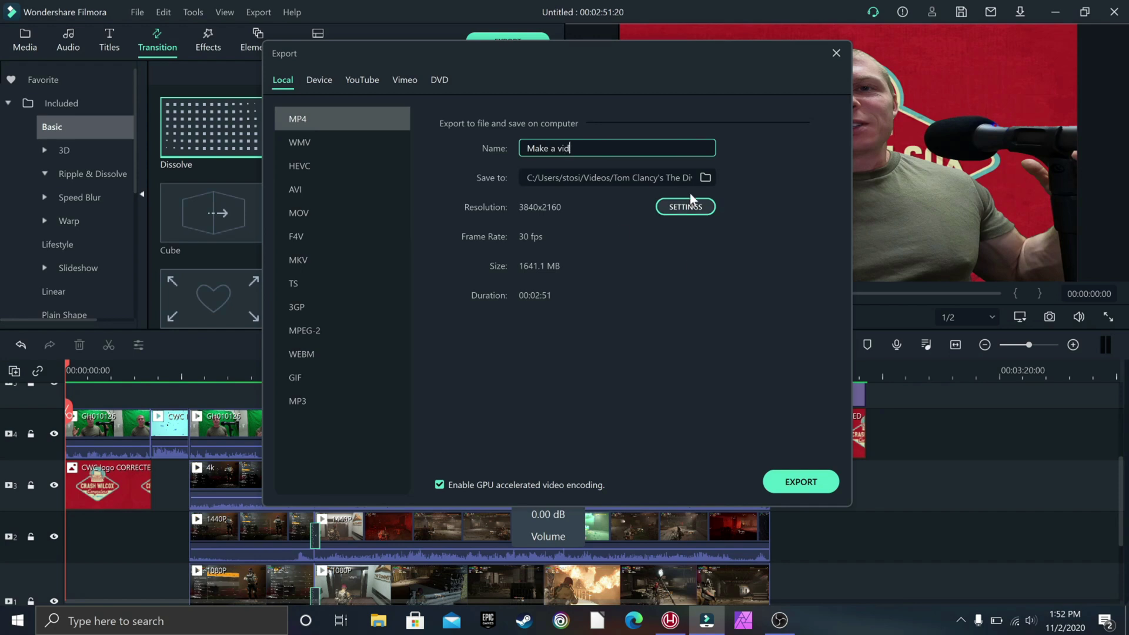
Step: Set the export resolution to 1920x1080 and the frame rate to 60 fps, and start the export
left_click(677, 210)
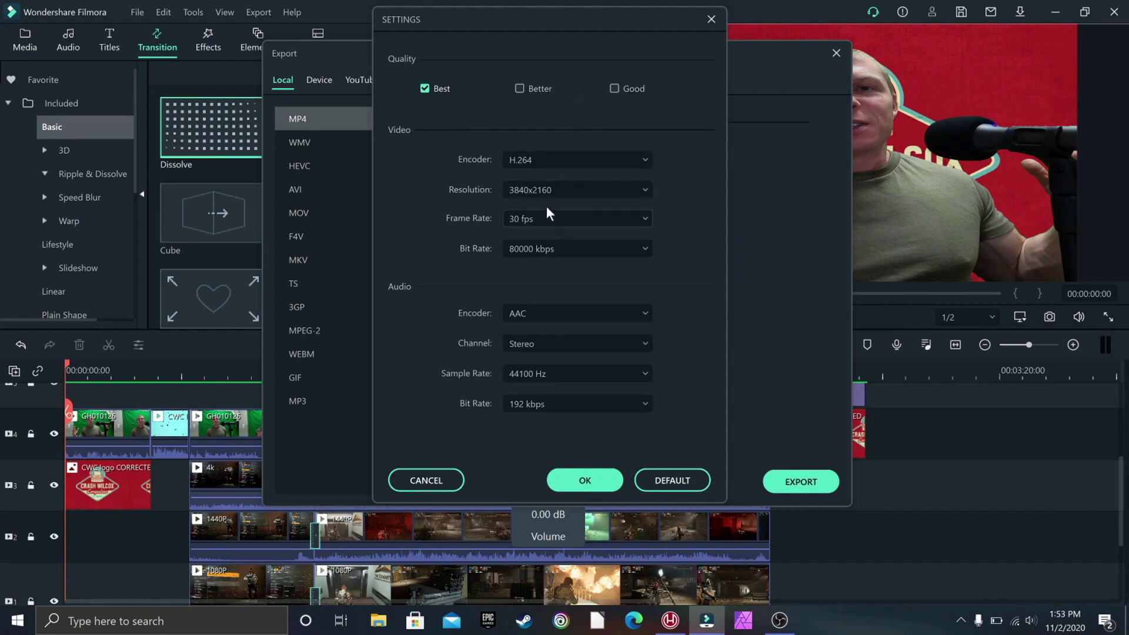
left_click(646, 188)
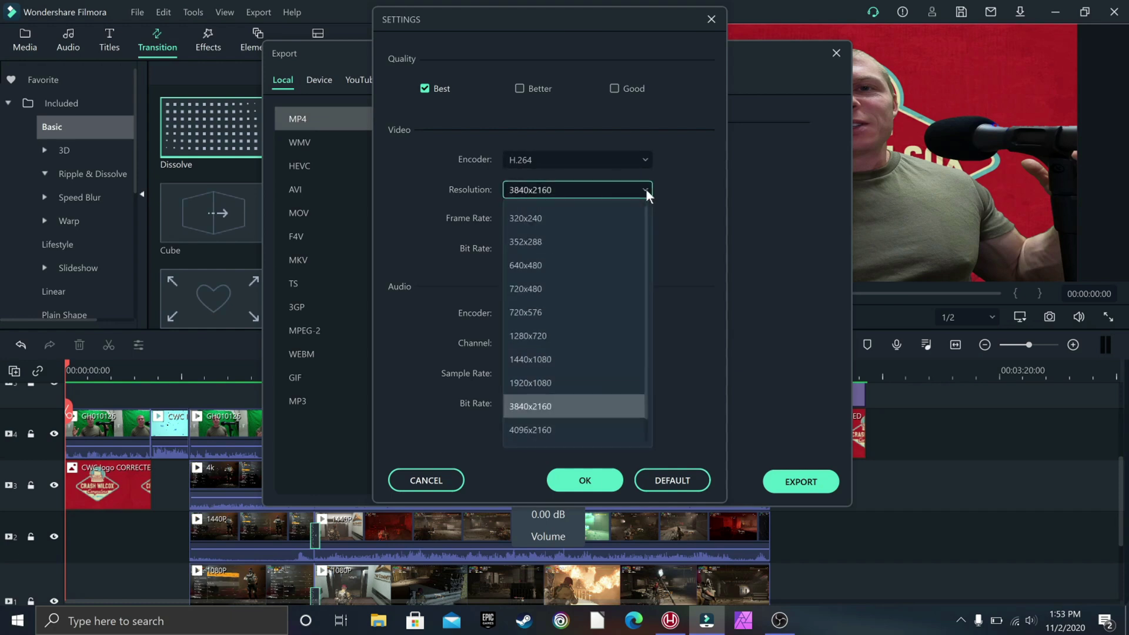
left_click(548, 384)
left_click(589, 215)
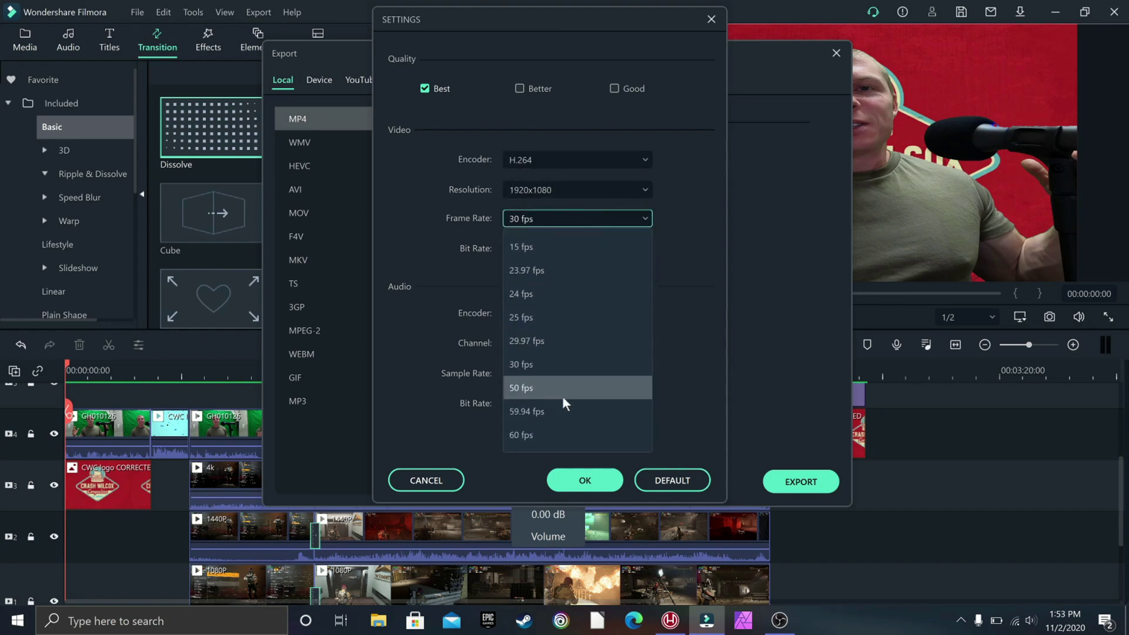
left_click(550, 436)
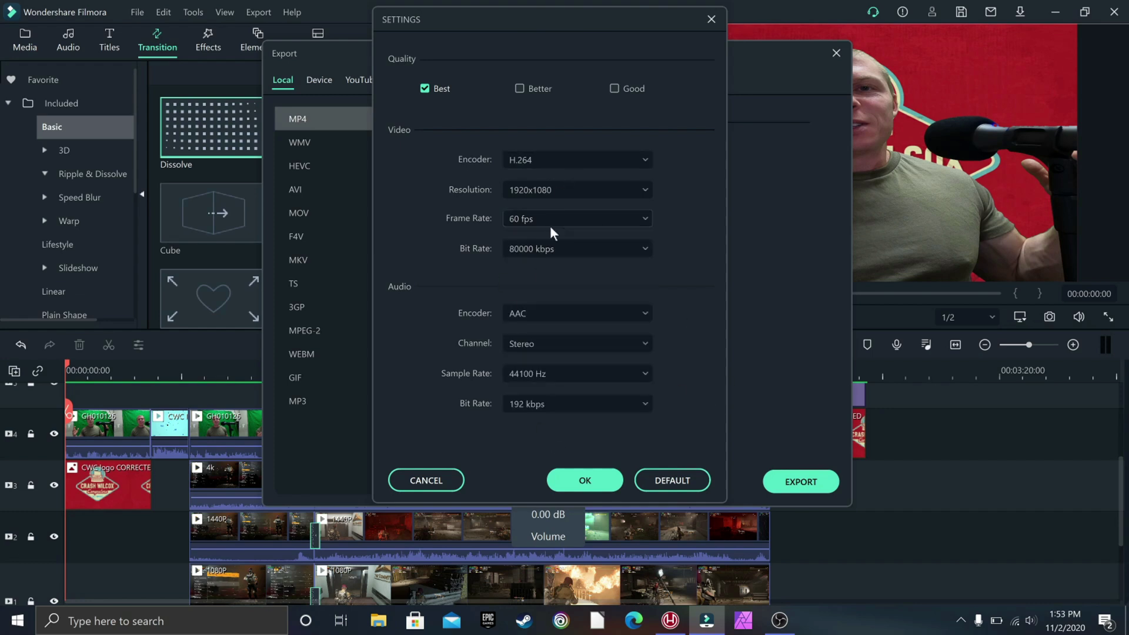
left_click(566, 485)
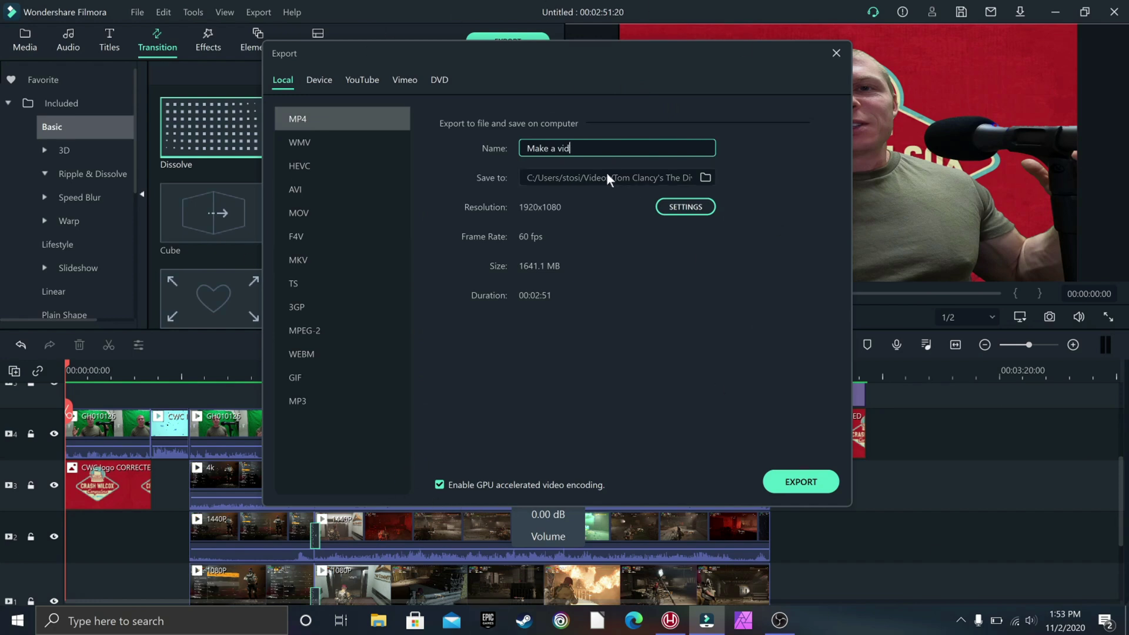
left_click(801, 482)
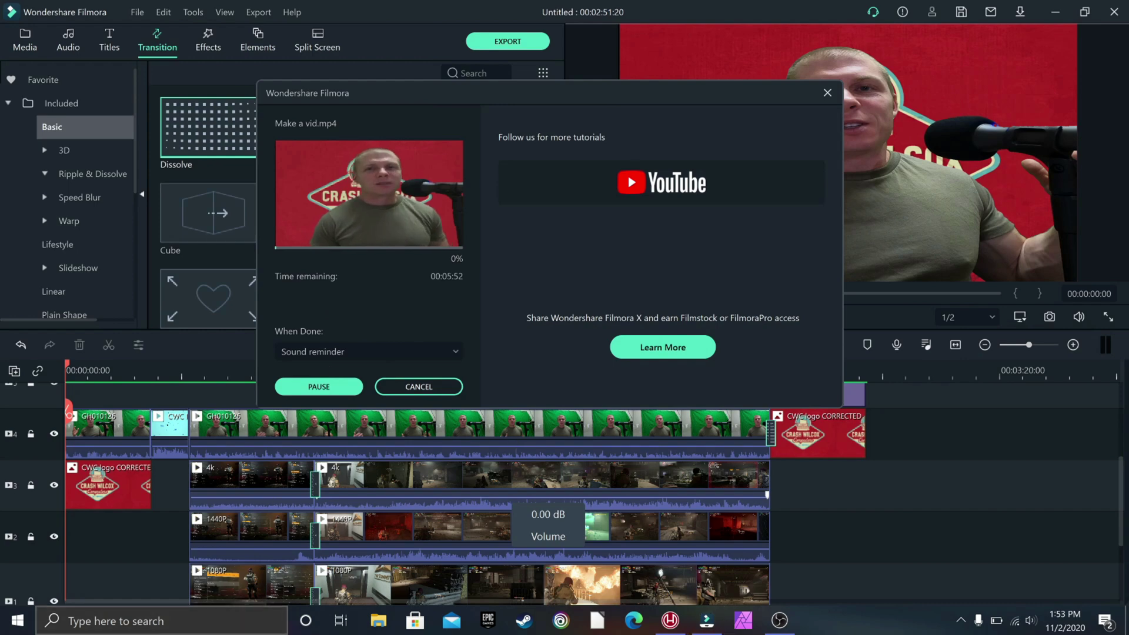
Step: Open Task Manager's performance view and place the export progress window beside it to monitor CPU and GPU load
left_click(162, 624)
type("task")
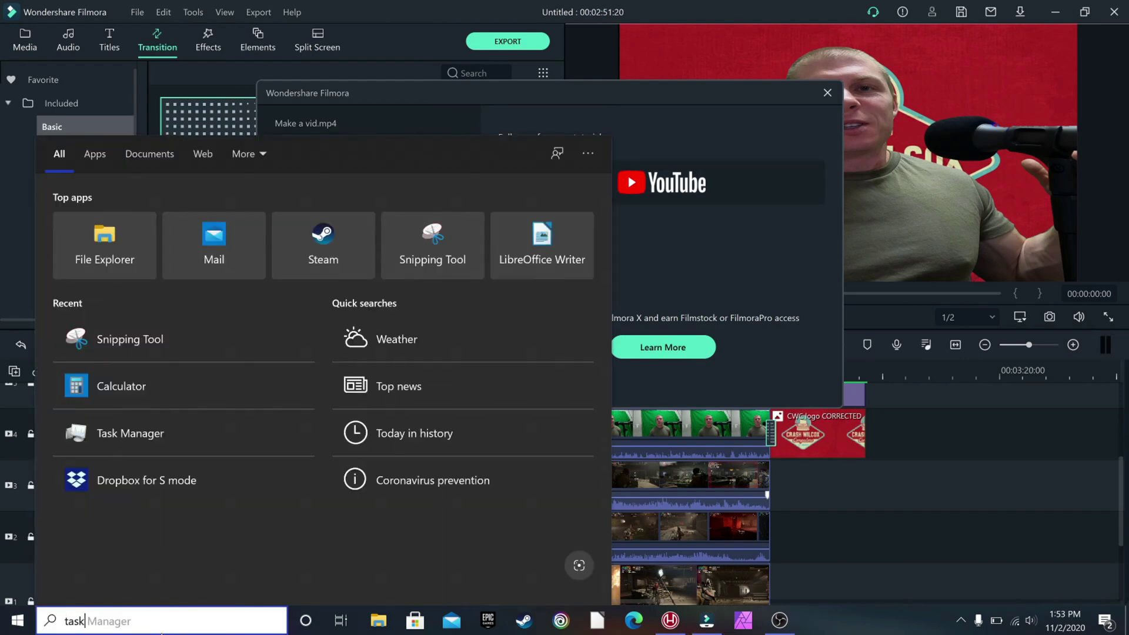
key("Return")
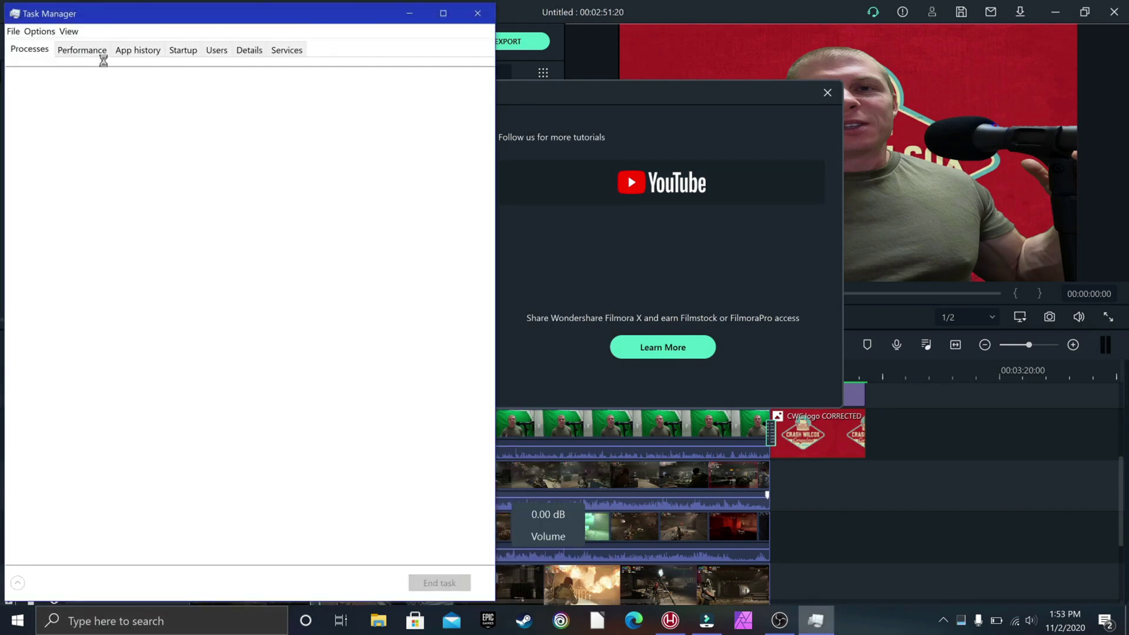
left_click(89, 50)
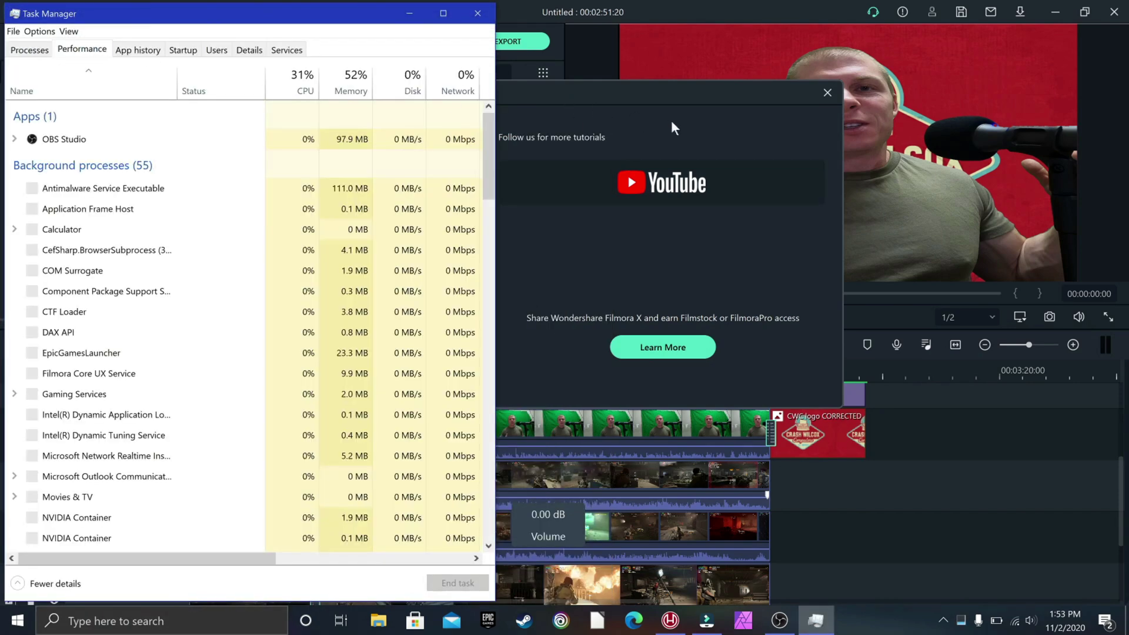
left_click(584, 92)
left_click_drag(658, 94, 860, 99)
left_click(815, 620)
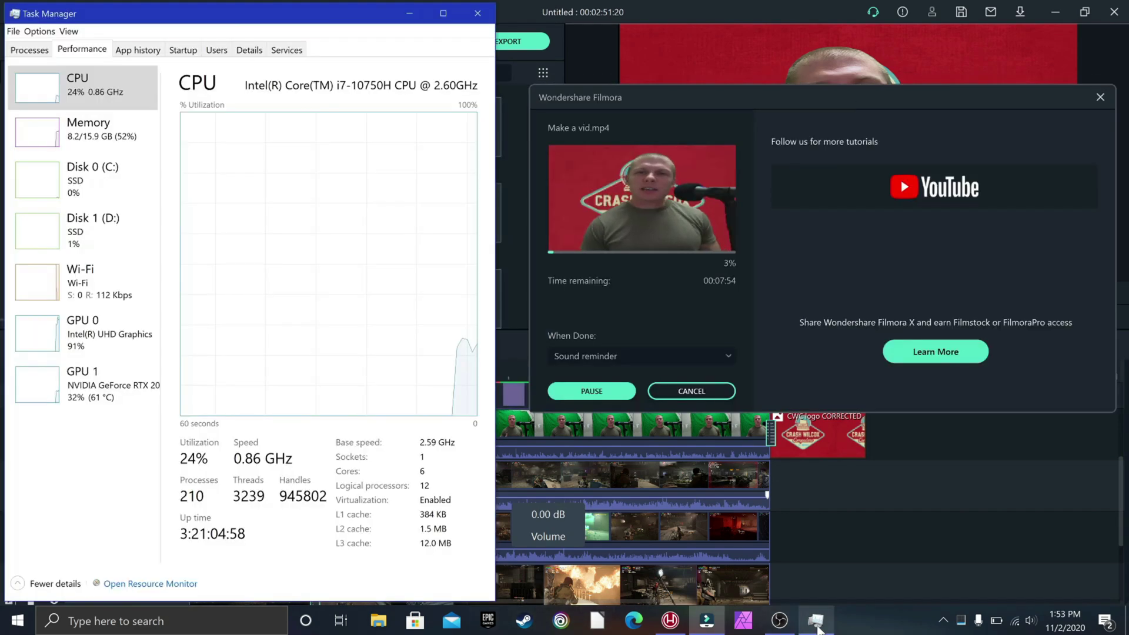